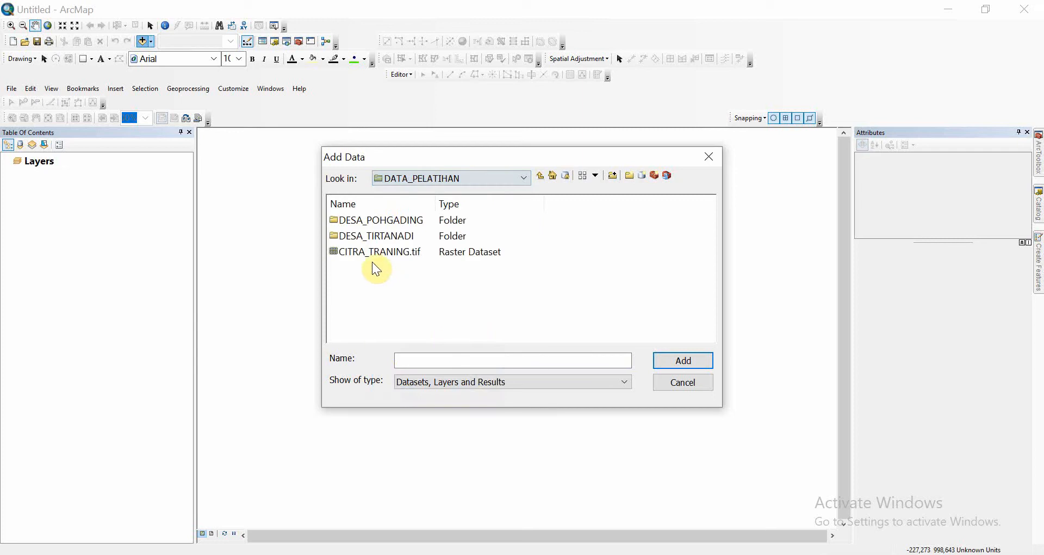
Step: Add the CITRA_TRANING.tif raster from the DATA_PELATIHAN folder to the map
{"action": "left_click", "coordinate": [383, 255]}
{"action": "left_click", "coordinate": [682, 361]}
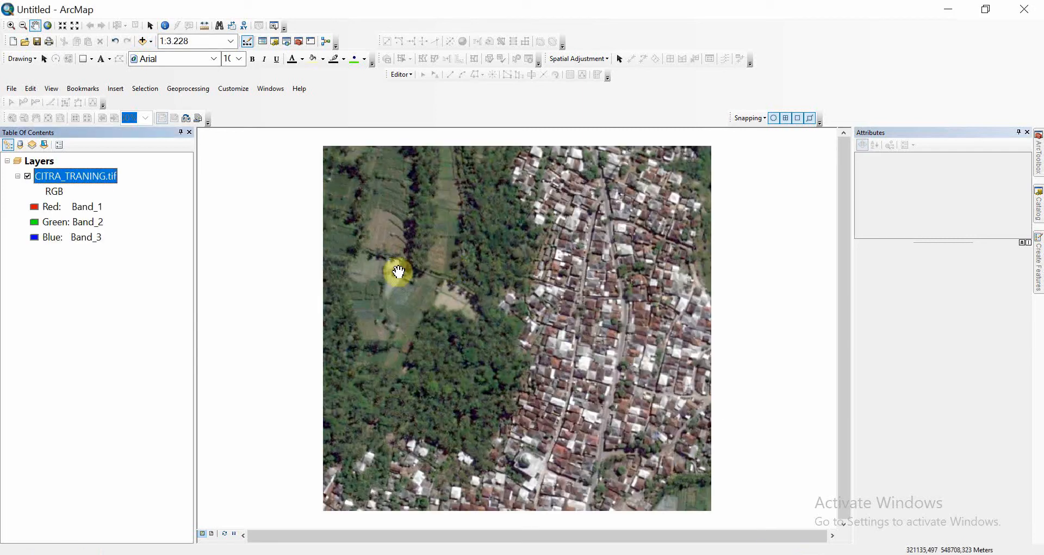
Step: Locate the DATA_PELATIHAN folder on drive F in the Catalog and start creating a new shapefile in it
{"action": "left_click", "coordinate": [1039, 207]}
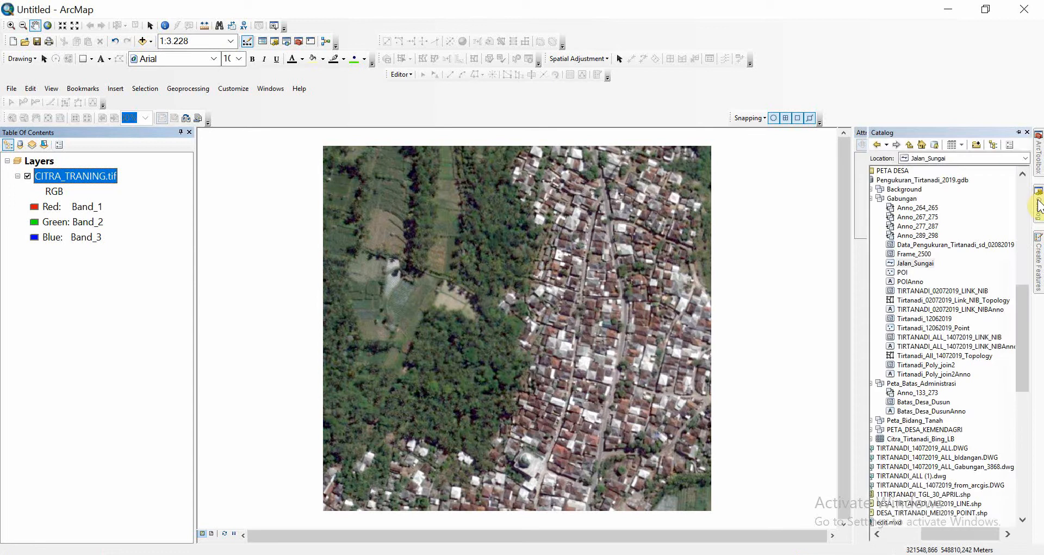
{"action": "left_click", "coordinate": [873, 198]}
{"action": "left_click", "coordinate": [897, 536]}
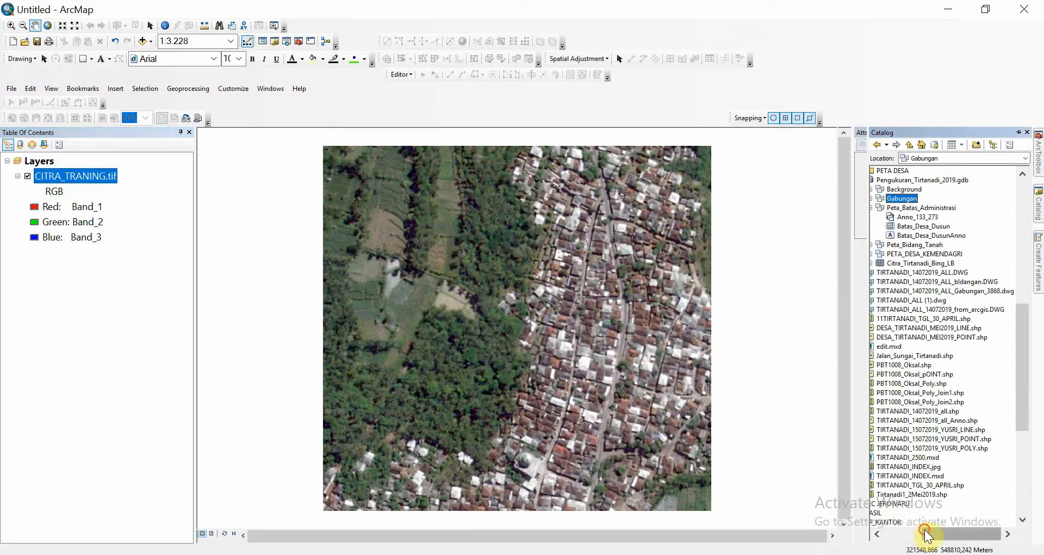
{"action": "scroll", "coordinate": [939, 357], "scroll_direction": "up", "scroll_amount": 3}
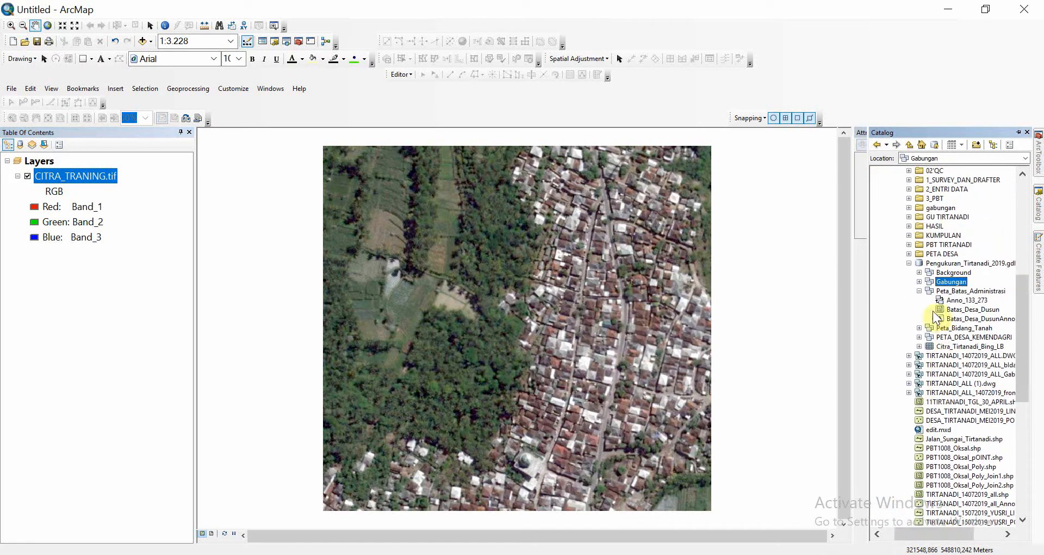
{"action": "scroll", "coordinate": [932, 307], "scroll_direction": "up", "scroll_amount": 2}
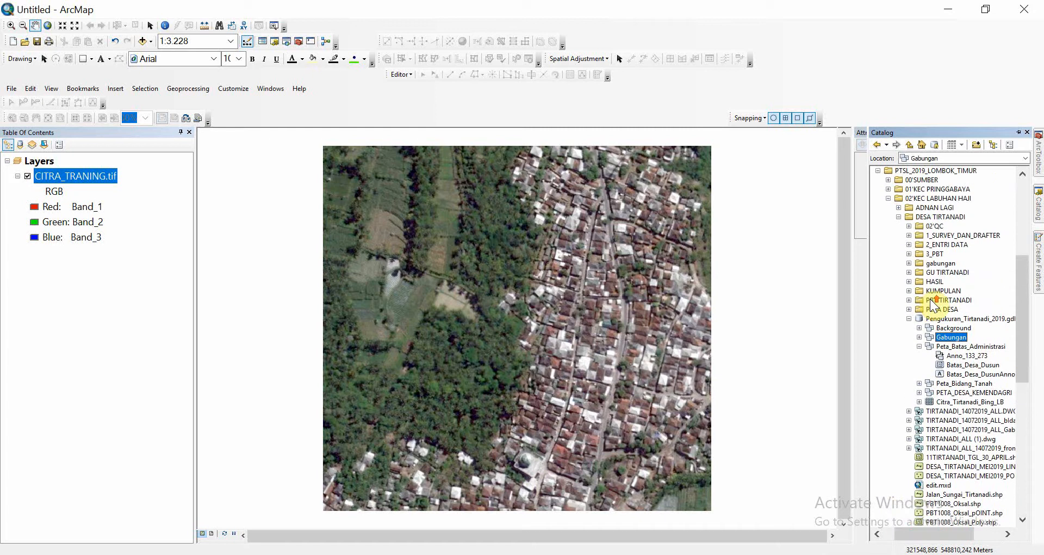
{"action": "left_click", "coordinate": [889, 198]}
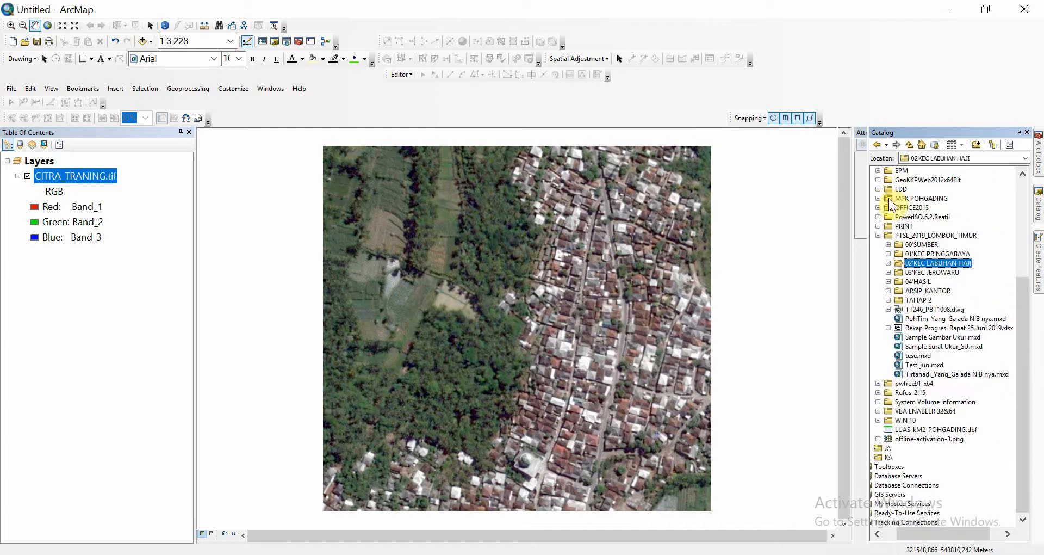
{"action": "left_click", "coordinate": [878, 236]}
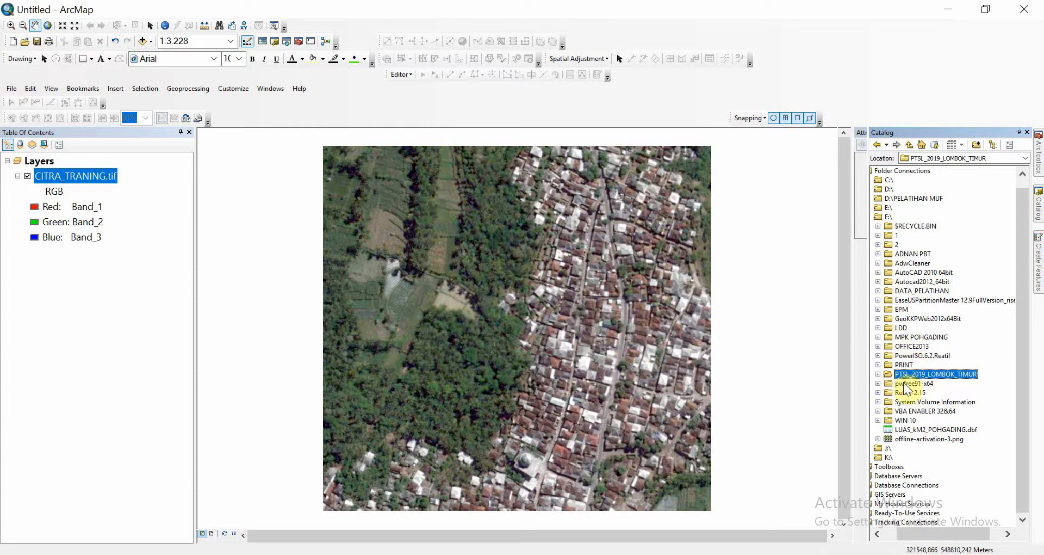
{"action": "double_click", "coordinate": [907, 291]}
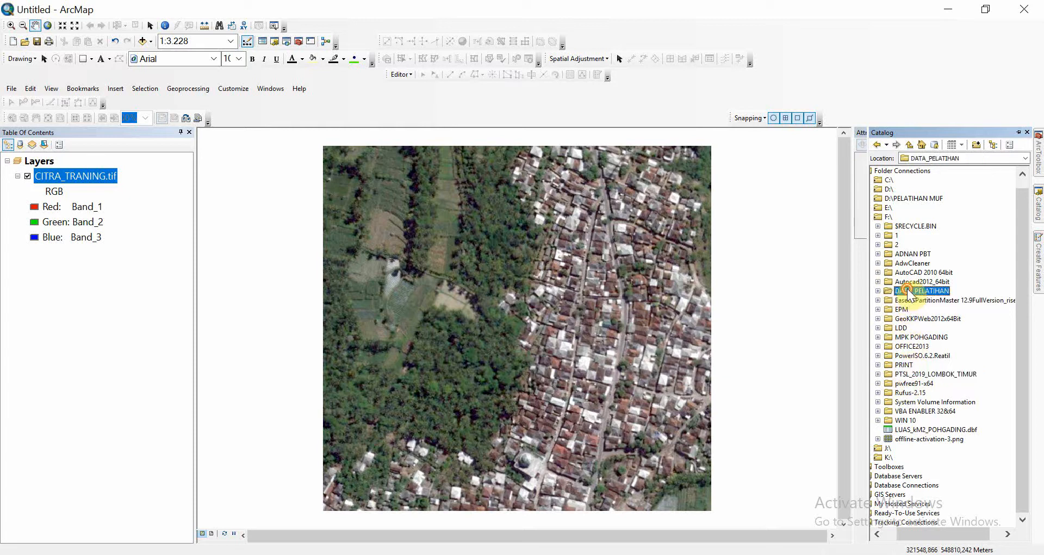
{"action": "right_click", "coordinate": [909, 294]}
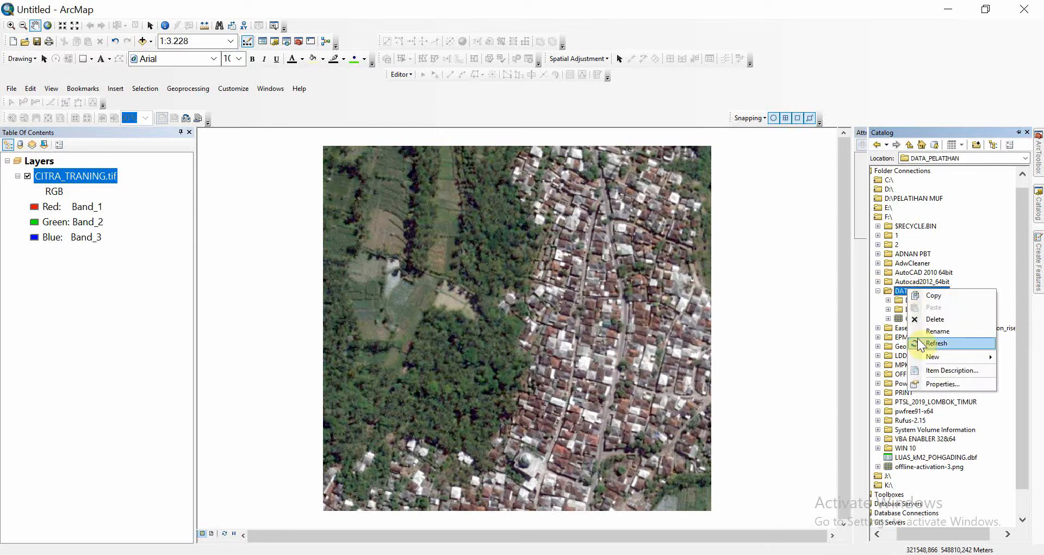
{"action": "mouse_move", "coordinate": [924, 354]}
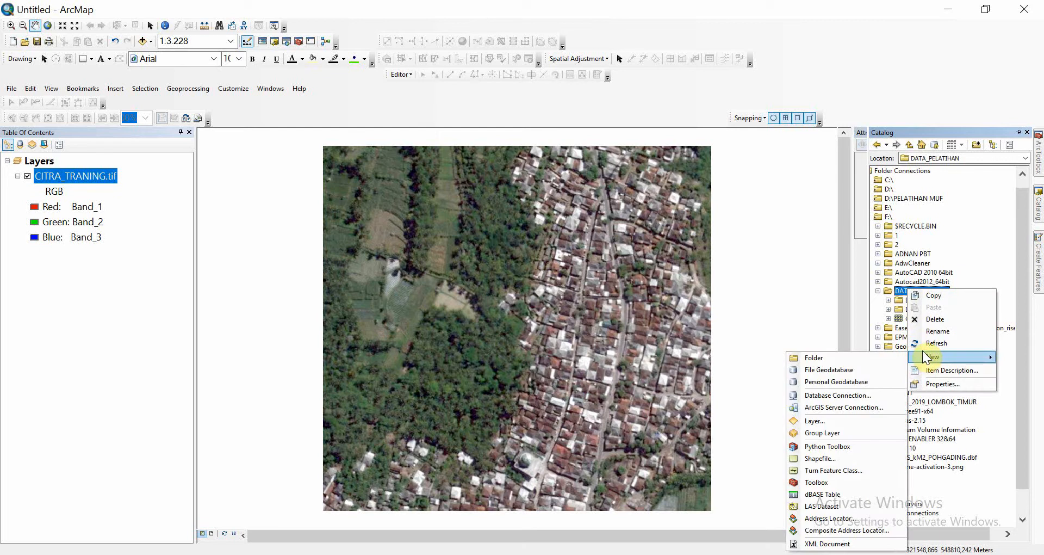
{"action": "left_click", "coordinate": [820, 458]}
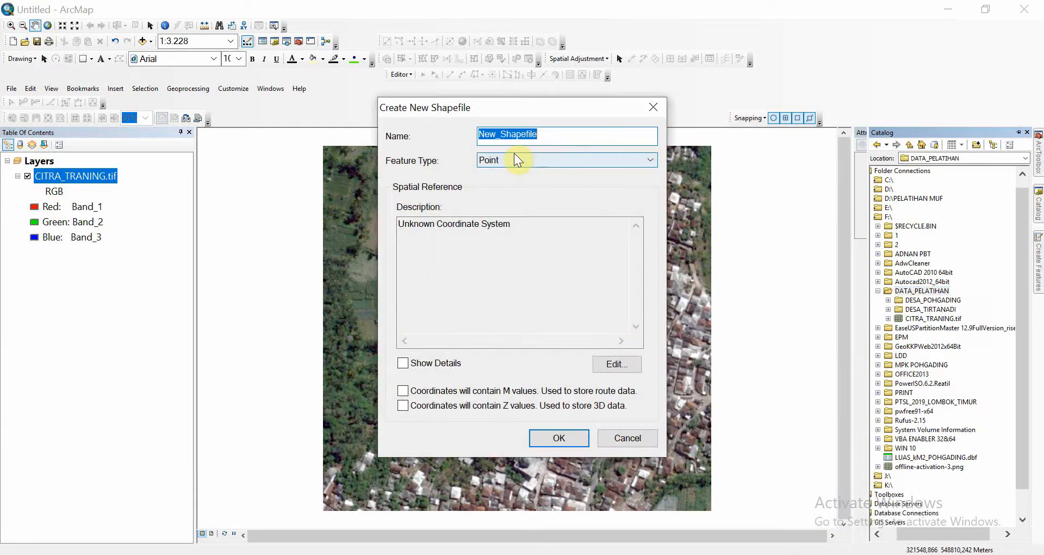
Step: Name the new shapefile As_Jalan and set its feature type to Polyline
{"action": "type", "text": "aS"}
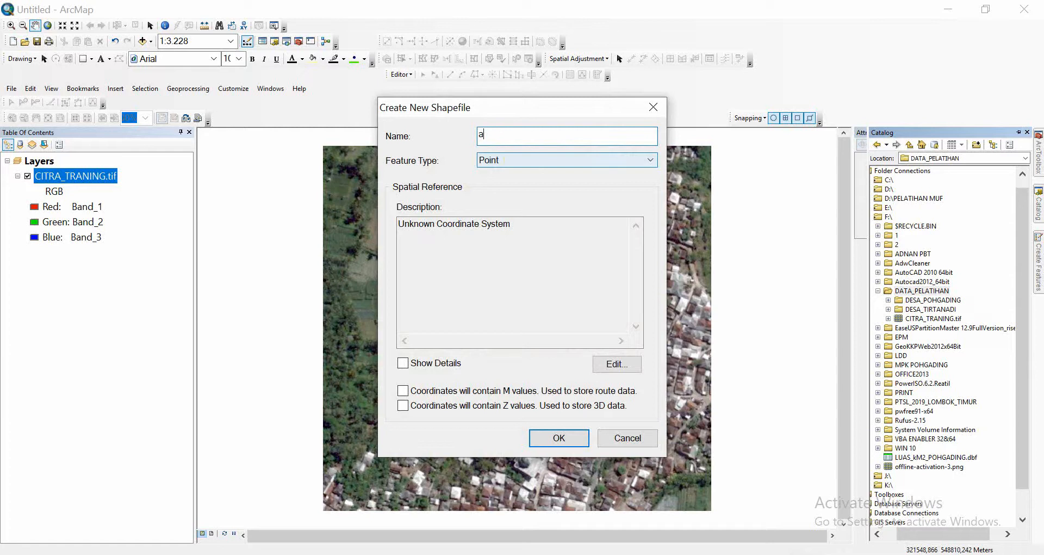
{"action": "key", "text": "BackSpace"}
{"action": "type", "text": "as"}
{"action": "key", "text": "BackSpace"}
{"action": "type", "text": "As"}
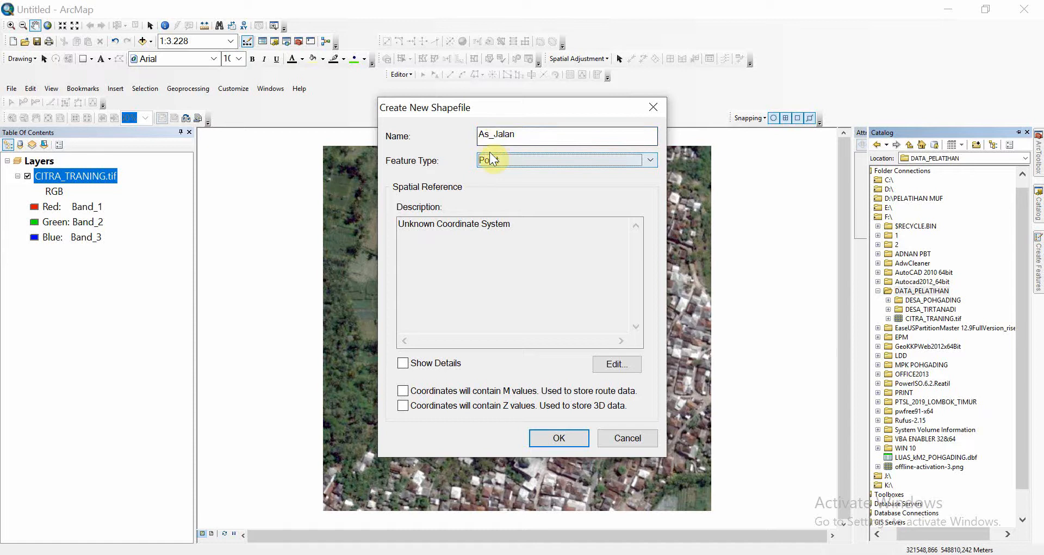
{"action": "left_click", "coordinate": [497, 164]}
{"action": "left_click", "coordinate": [497, 184]}
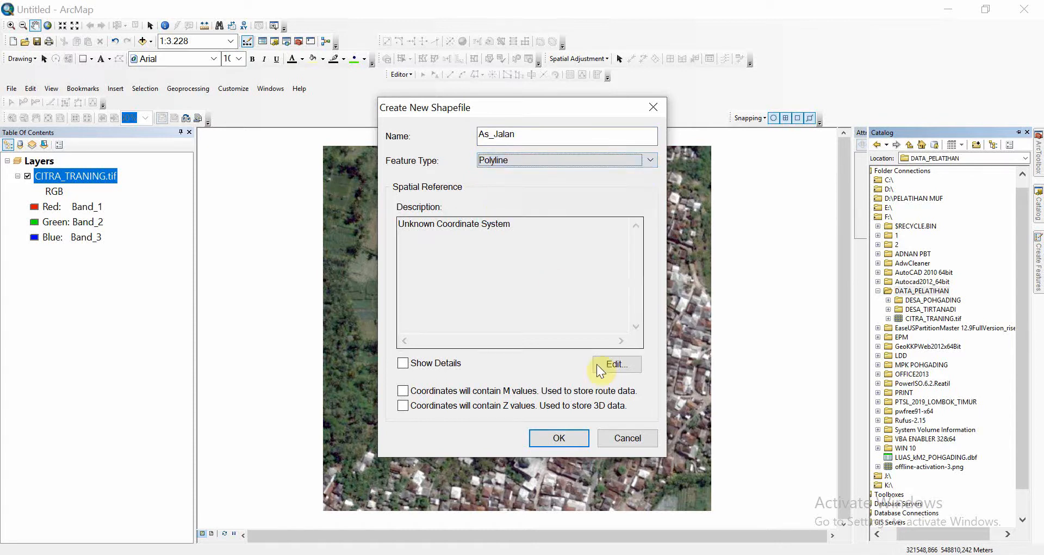
Step: Assign the shapefile the projected coordinate system DGN 1995 Indonesia TM-3 Zone 50 1 from the Indonesian national grids
{"action": "left_click", "coordinate": [618, 365]}
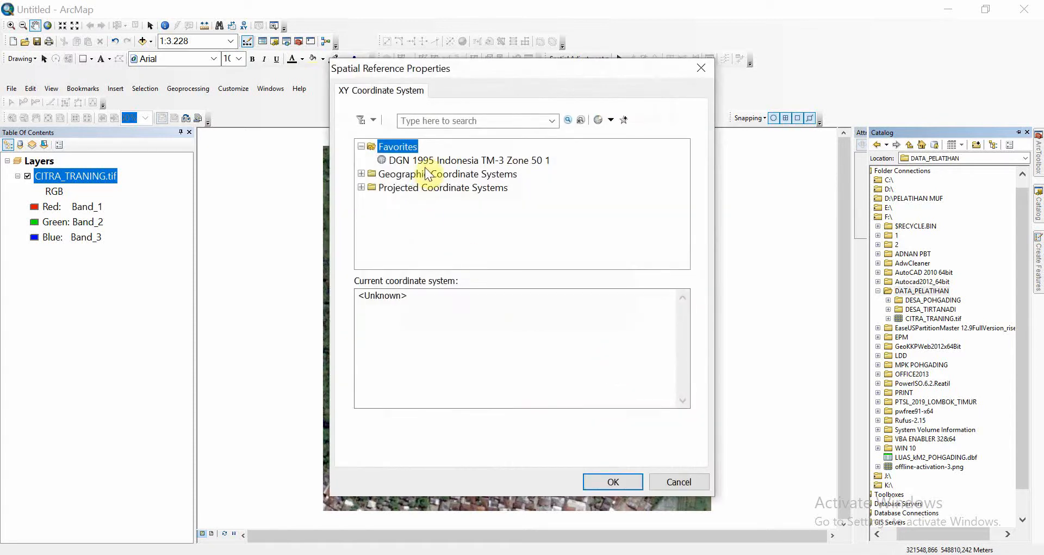
{"action": "left_click", "coordinate": [422, 188]}
{"action": "double_click", "coordinate": [422, 187]}
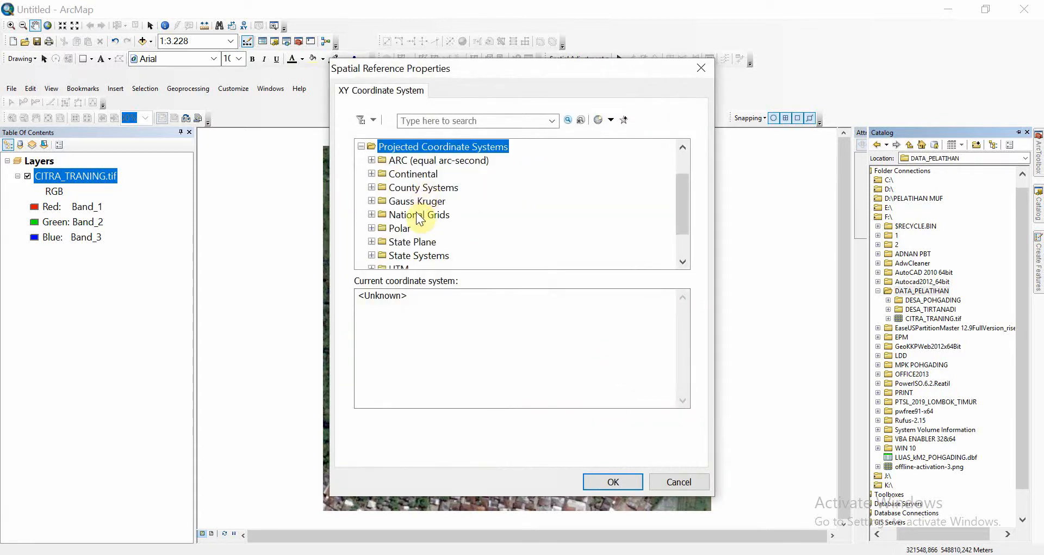
{"action": "double_click", "coordinate": [416, 215]}
{"action": "scroll", "coordinate": [416, 228], "scroll_direction": "down", "scroll_amount": 2}
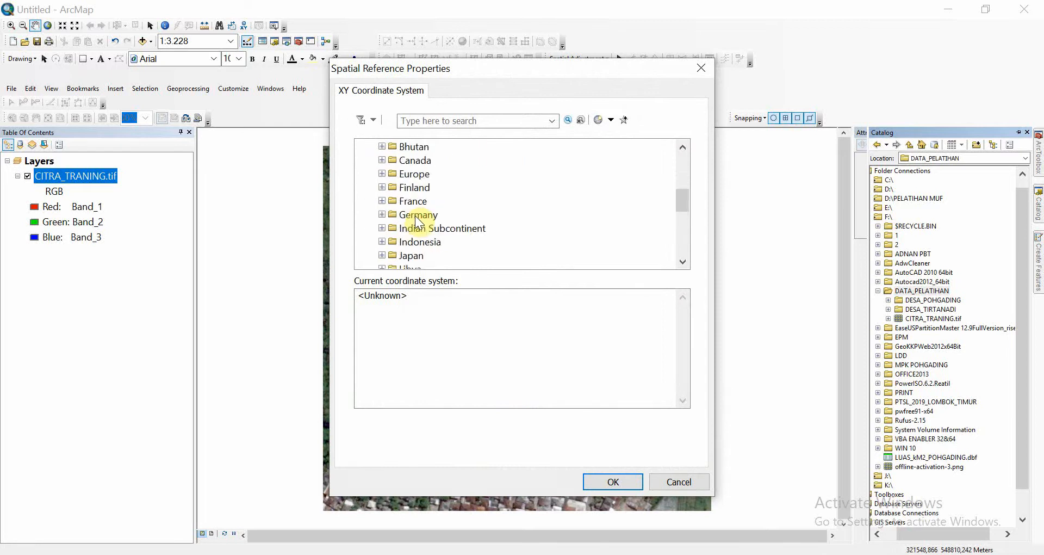
{"action": "double_click", "coordinate": [412, 239]}
{"action": "scroll", "coordinate": [560, 238], "scroll_direction": "down", "scroll_amount": 2}
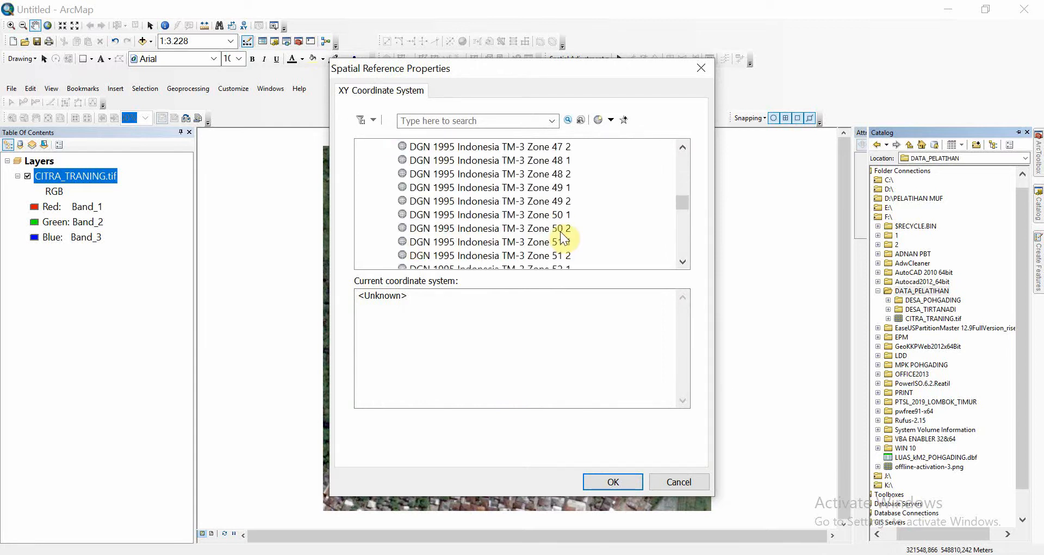
{"action": "left_click", "coordinate": [560, 213]}
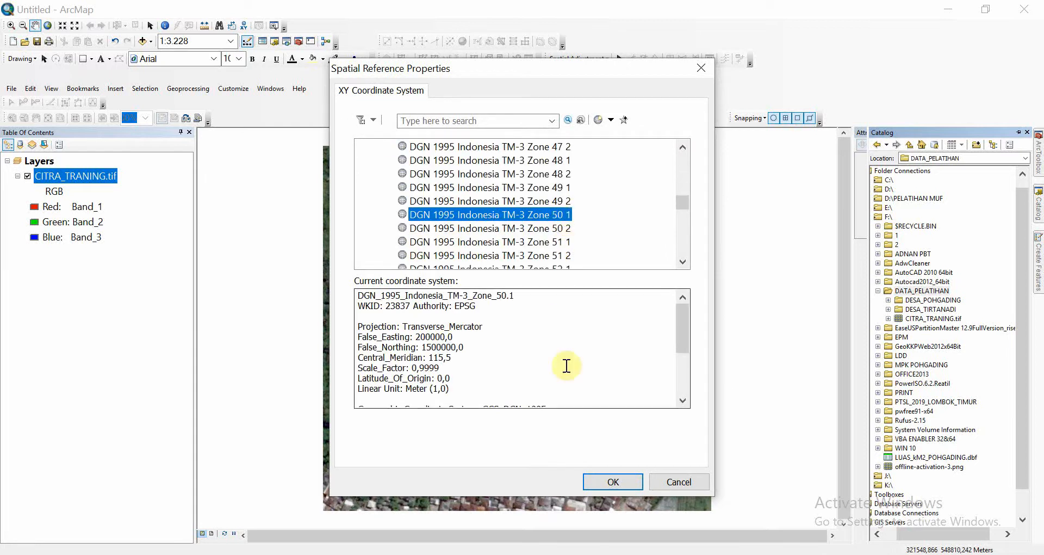
{"action": "left_click", "coordinate": [606, 481]}
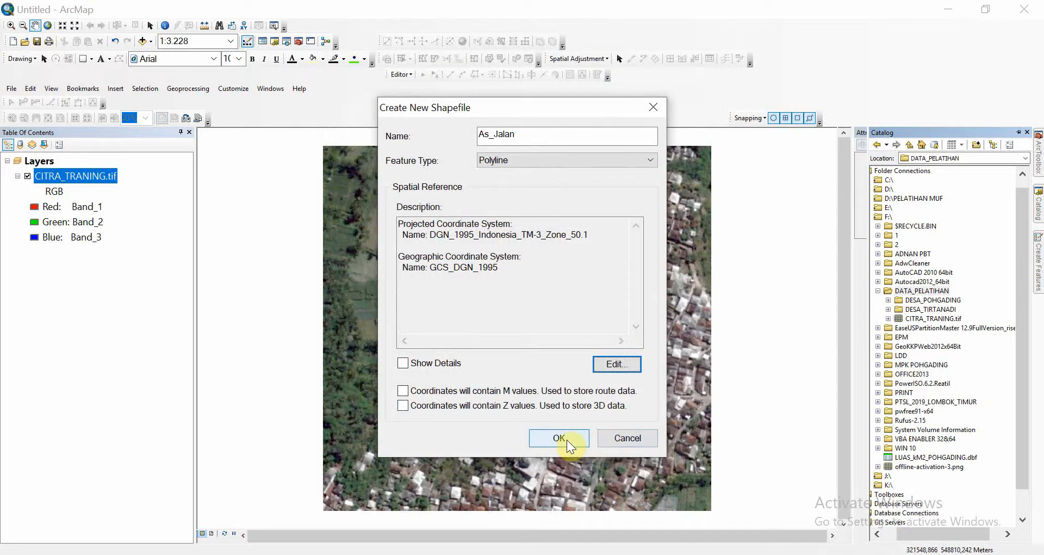
Step: Create the As_Jalan shapefile and dismiss the geographic coordinate system warning
{"action": "left_click_drag", "start_coordinate": [401, 228], "coordinate": [532, 297]}
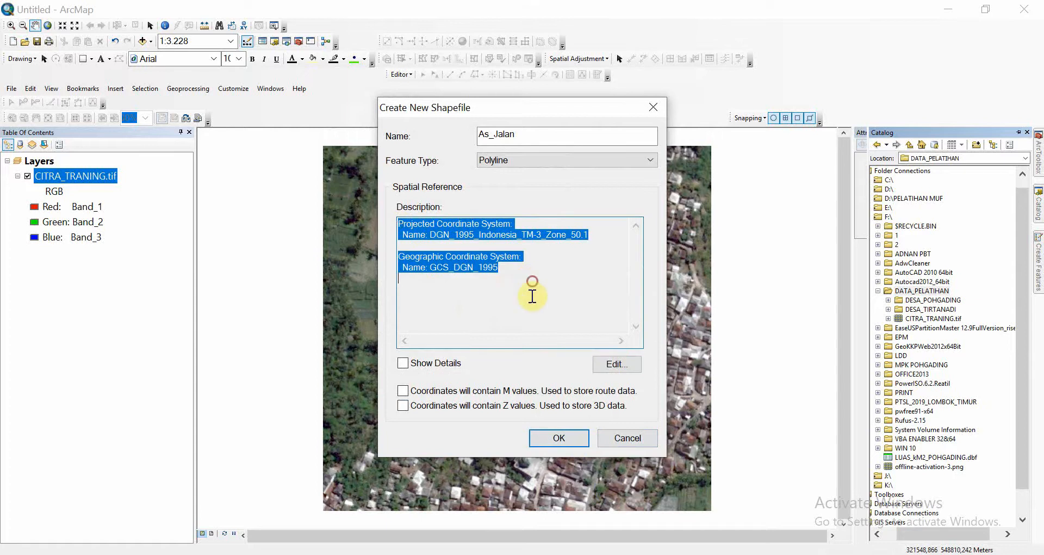
{"action": "left_click", "coordinate": [560, 436]}
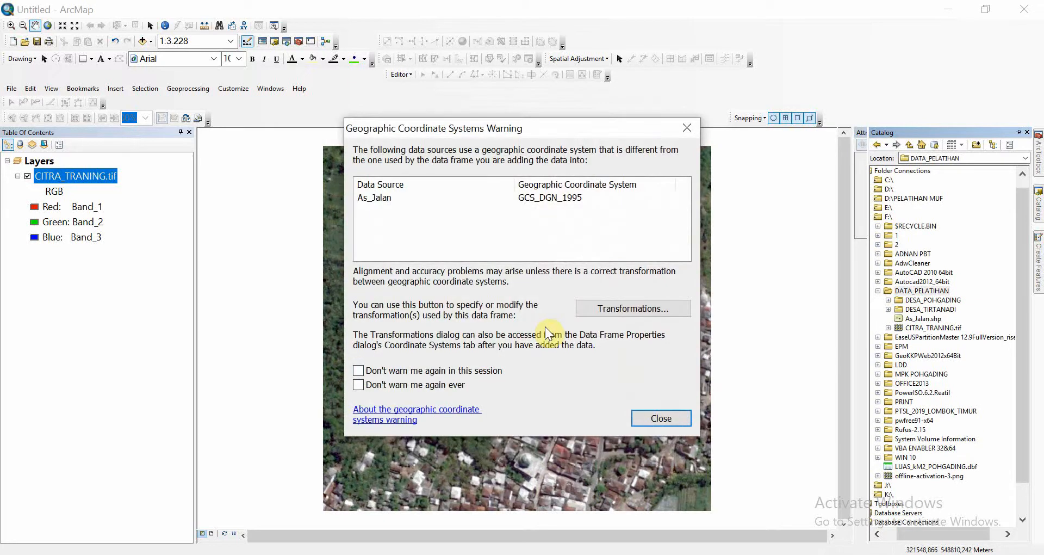
{"action": "left_click", "coordinate": [652, 417]}
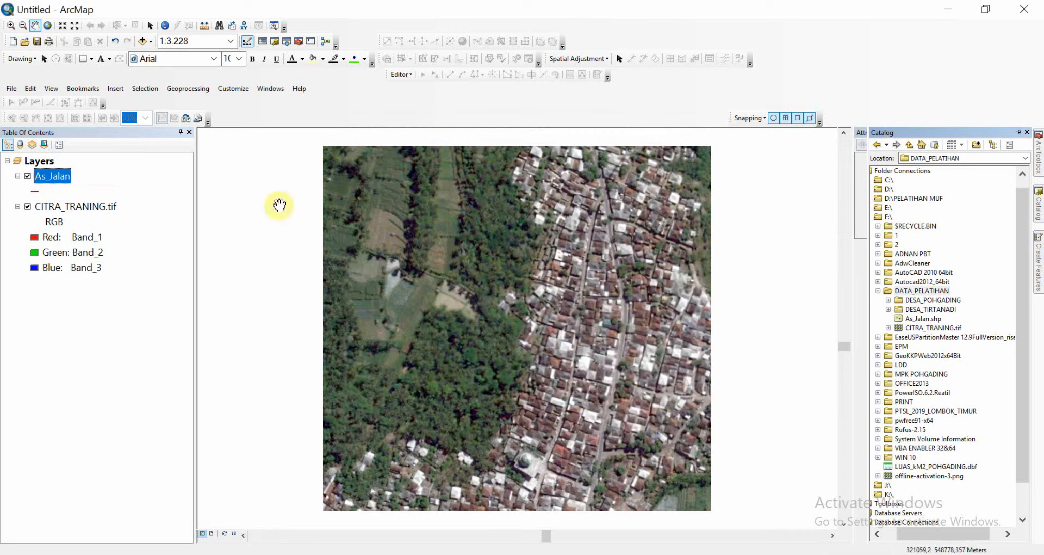
Step: Change the As_Jalan layer's line symbol to the ESRI Highway Ramp style
{"action": "left_click", "coordinate": [35, 192]}
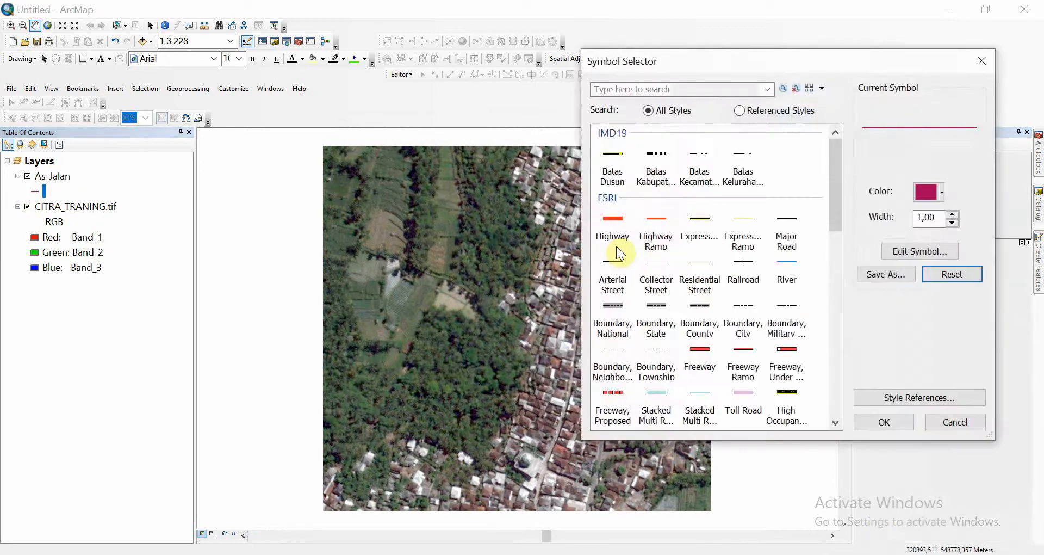
{"action": "left_click", "coordinate": [656, 225]}
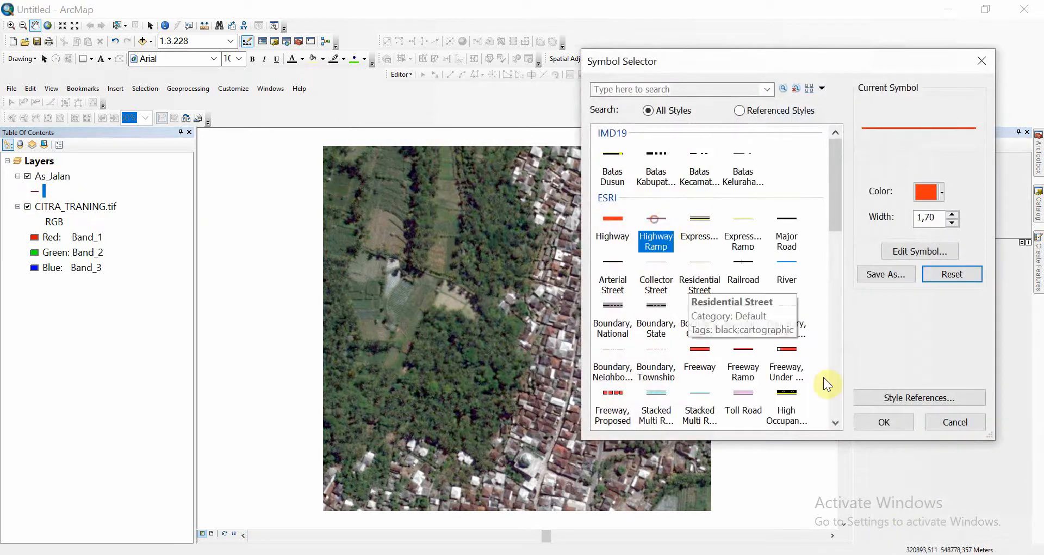
{"action": "left_click", "coordinate": [882, 419]}
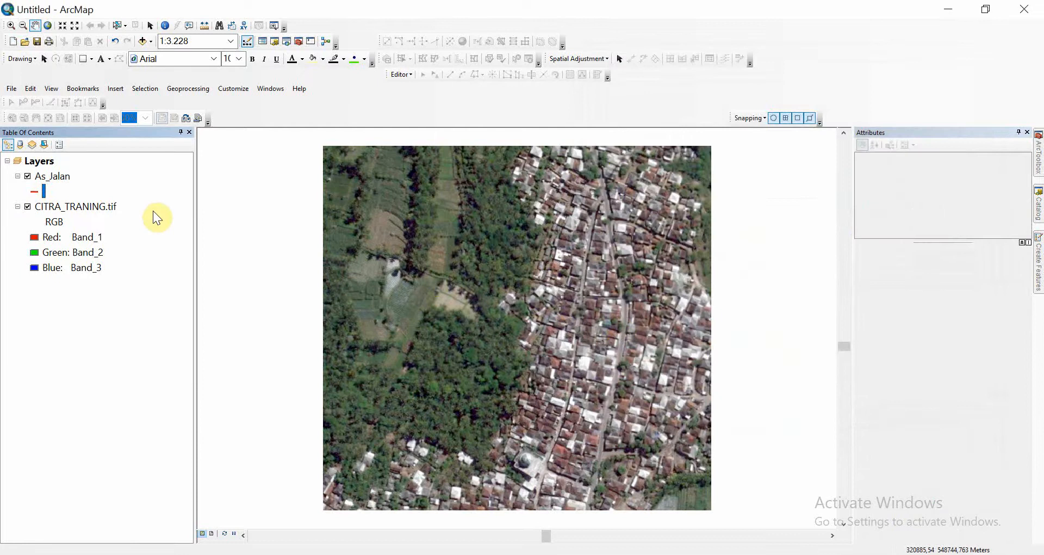
Step: Start an edit session on the As_Jalan layer, continuing past the spatial reference warning
{"action": "right_click", "coordinate": [62, 177]}
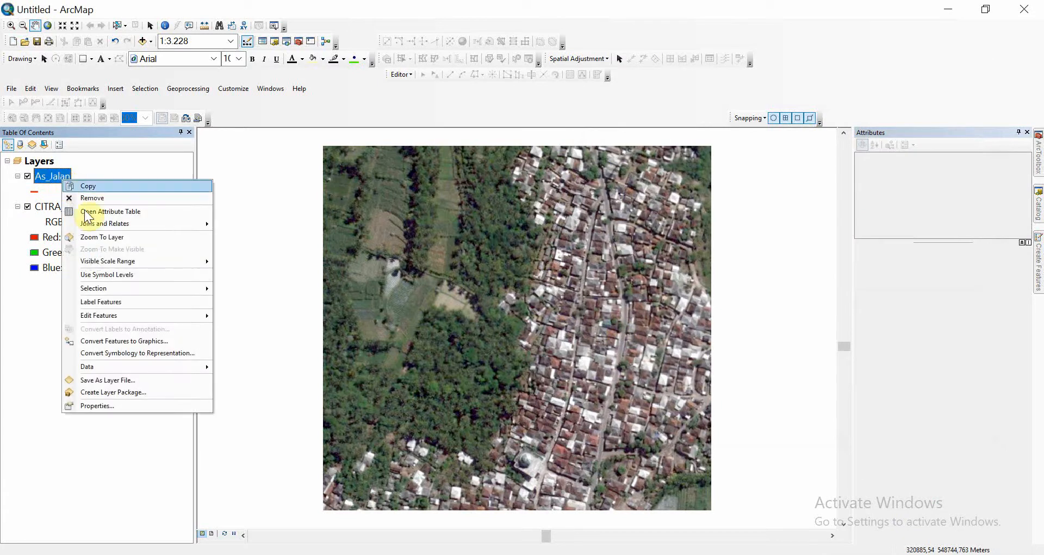
{"action": "mouse_move", "coordinate": [204, 315]}
{"action": "left_click", "coordinate": [242, 315]}
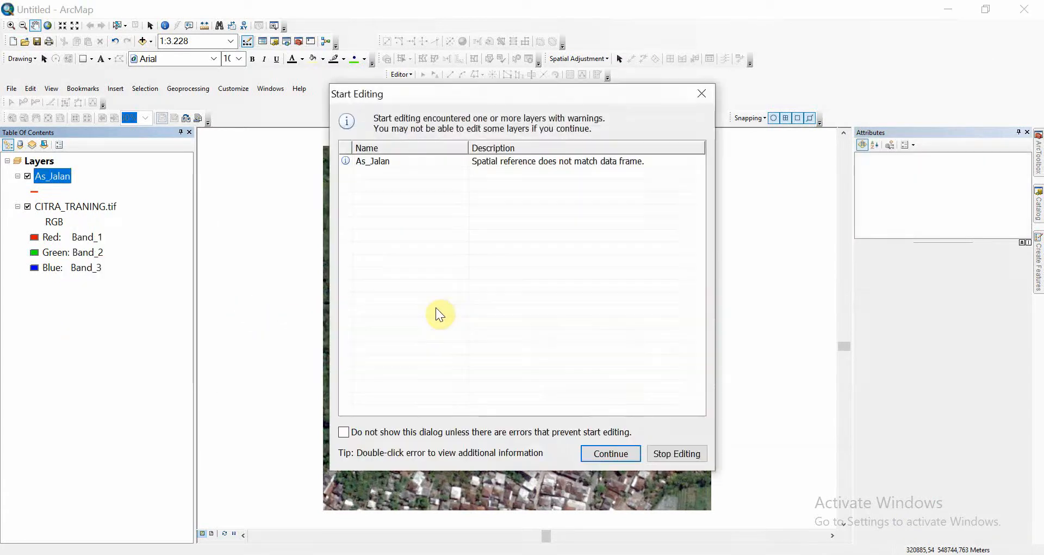
{"action": "left_click", "coordinate": [612, 455]}
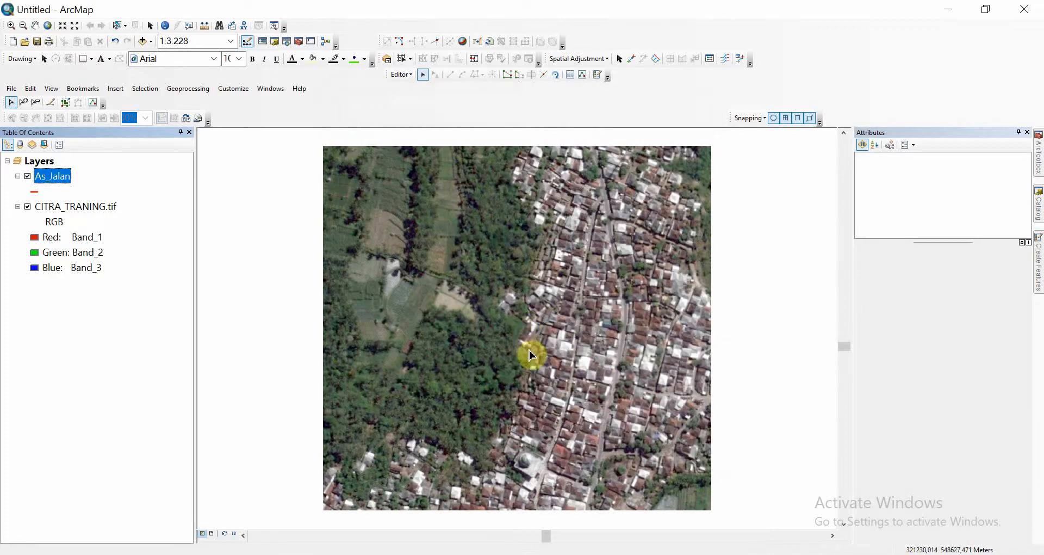
Step: Choose the As_Jalan feature template with the Line construction tool for digitizing the roads
{"action": "scroll", "coordinate": [584, 167], "scroll_direction": "up", "scroll_amount": 3}
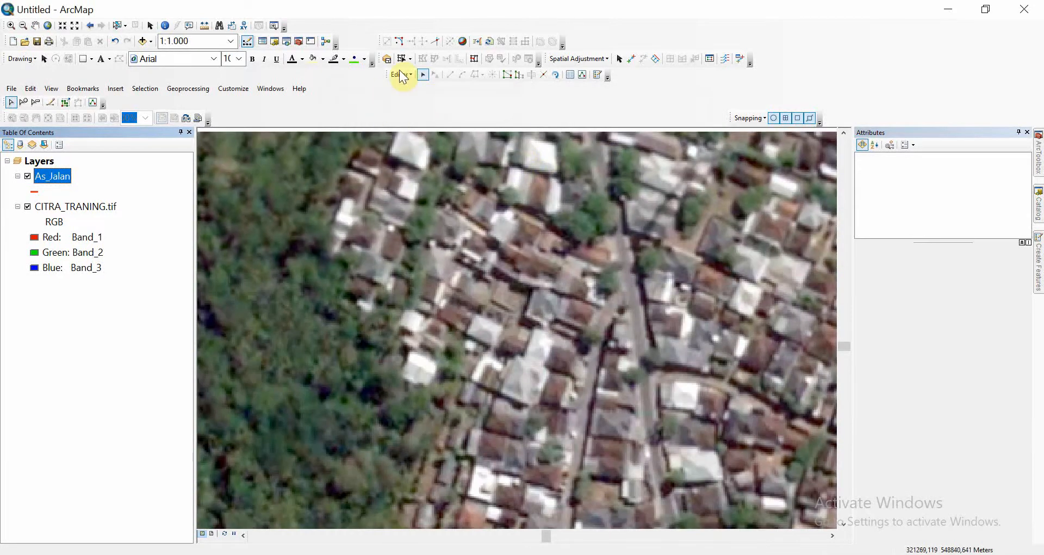
{"action": "left_click", "coordinate": [597, 75]}
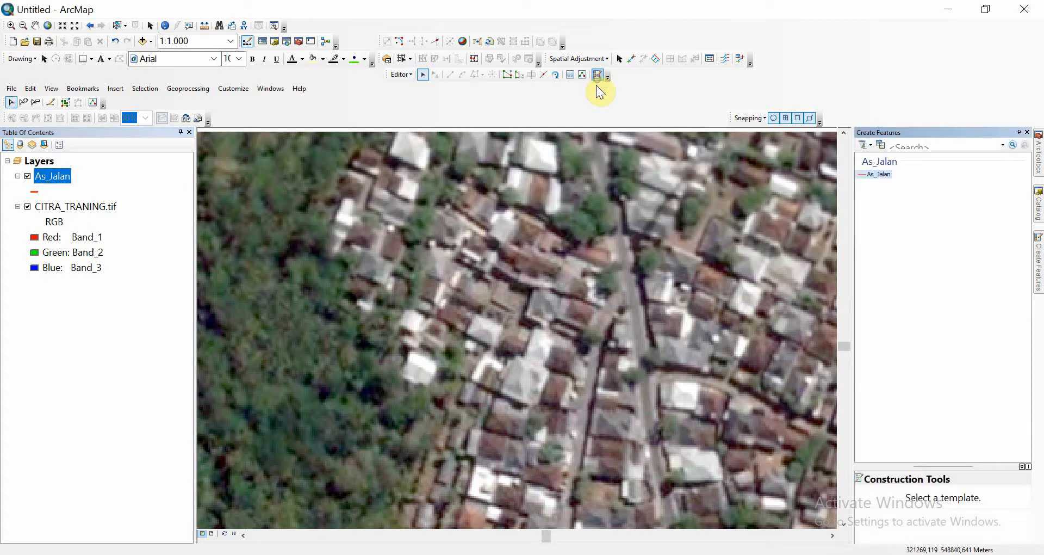
{"action": "left_click", "coordinate": [876, 174]}
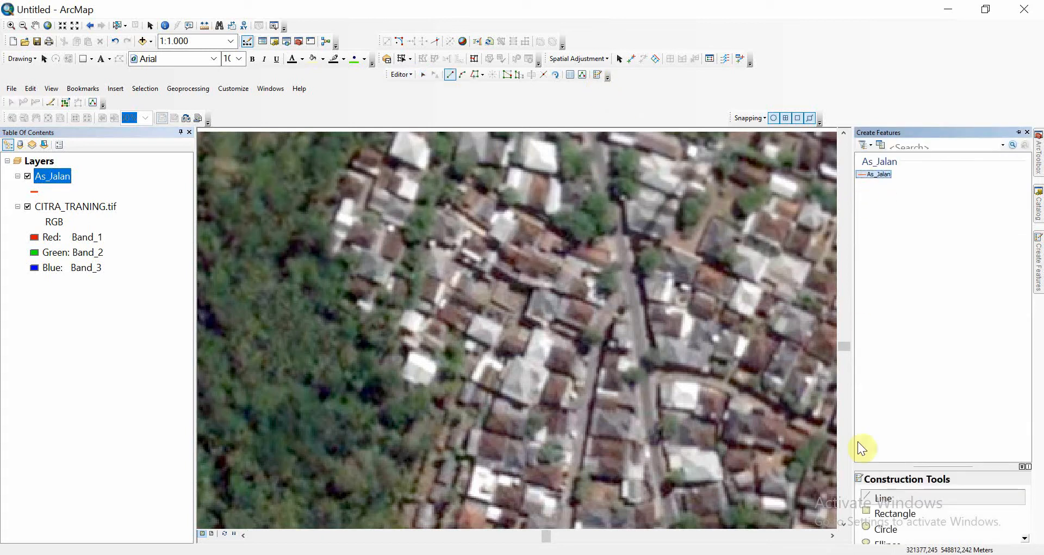
Step: Start the main road's centreline at the image's northern edge and trace it south past the western fork and the eastern side road
{"action": "key", "text": "Up"}
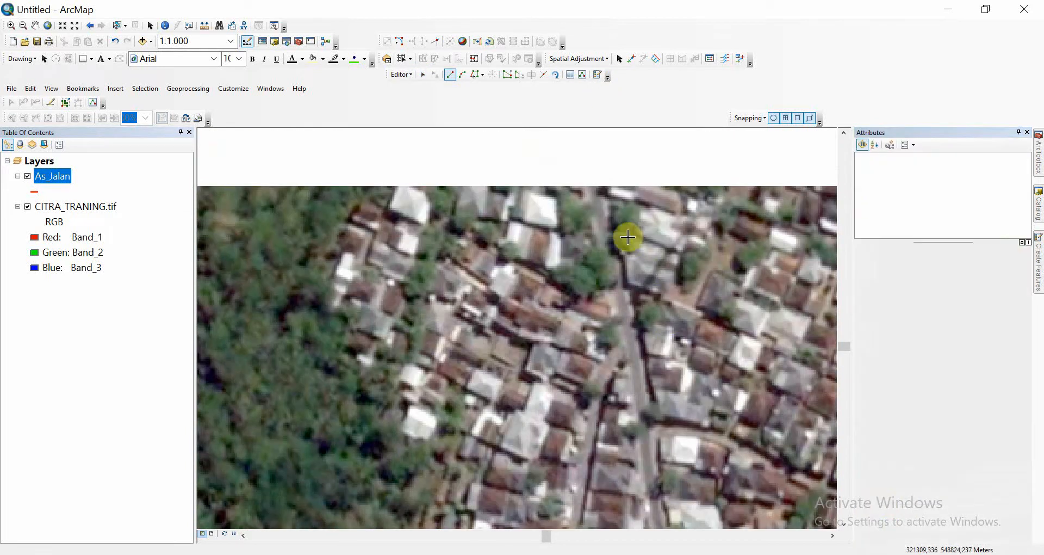
{"action": "left_click", "coordinate": [593, 186]}
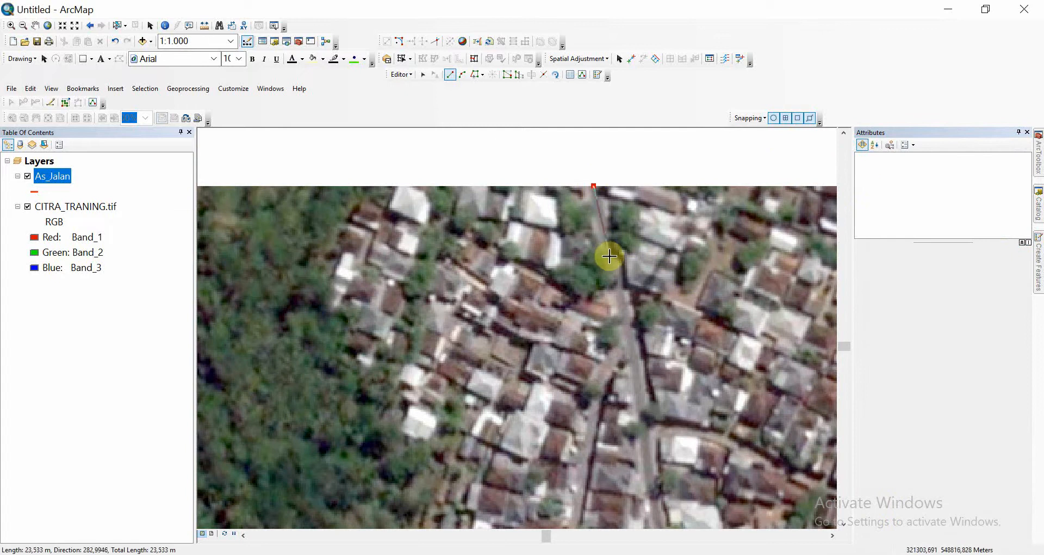
{"action": "left_click", "coordinate": [610, 256]}
{"action": "left_click", "coordinate": [630, 339]}
{"action": "left_click", "coordinate": [641, 410]}
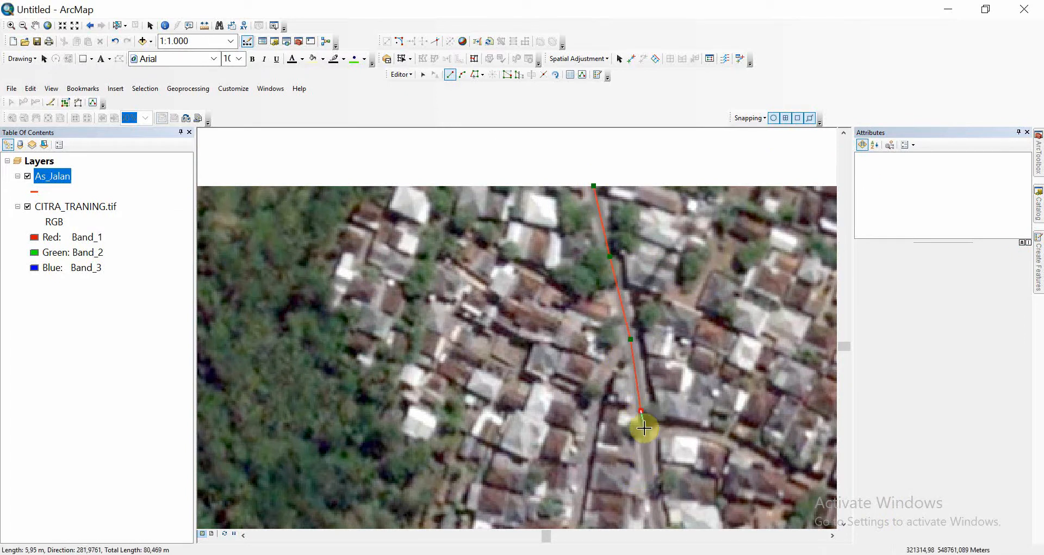
{"action": "left_click", "coordinate": [644, 428]}
{"action": "left_click", "coordinate": [651, 501]}
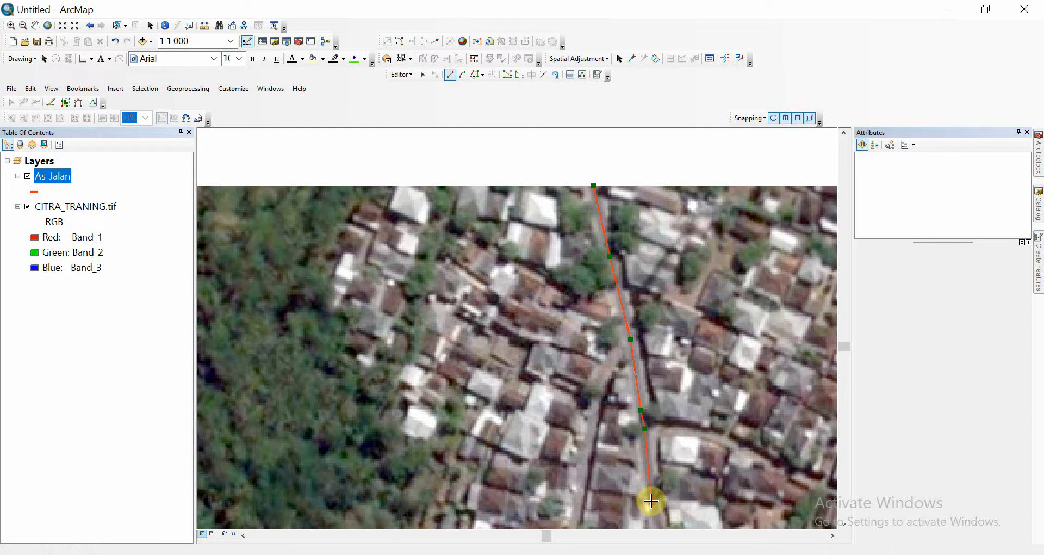
Step: Extend the main road's centreline south along its bend to just past the narrow western cross lane
{"action": "left_click_drag", "start_coordinate": [651, 501], "coordinate": [611, 205]}
{"action": "left_click", "coordinate": [624, 262]}
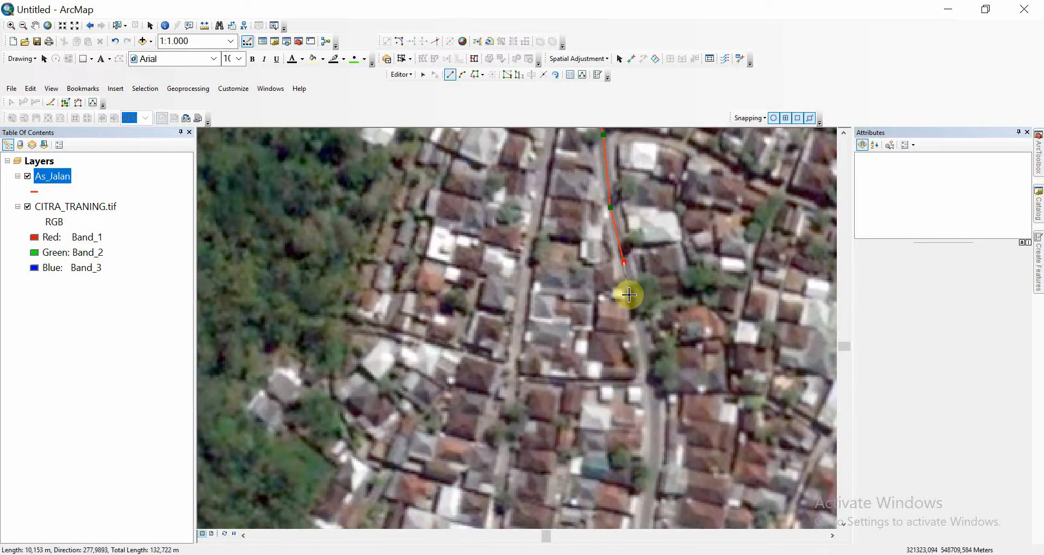
{"action": "left_click", "coordinate": [635, 296]}
{"action": "left_click", "coordinate": [644, 338]}
{"action": "left_click", "coordinate": [651, 370]}
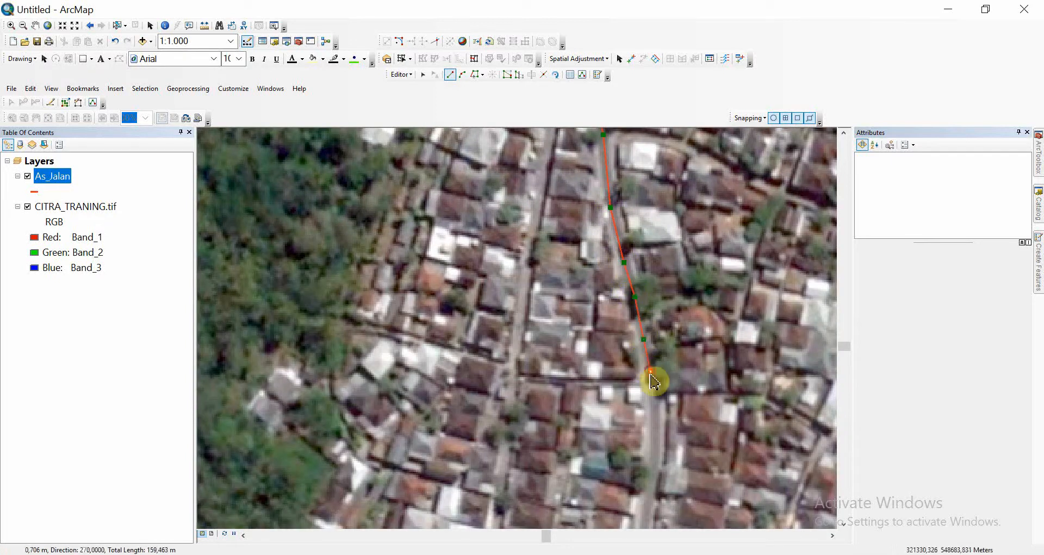
{"action": "left_click", "coordinate": [652, 382]}
{"action": "left_click", "coordinate": [656, 429]}
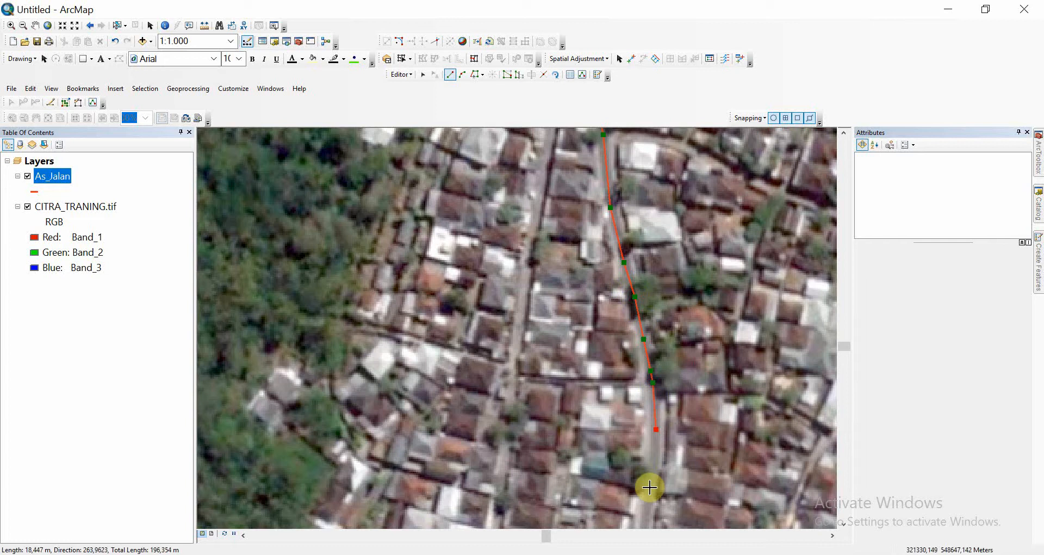
Step: Continue the main road's centreline south-southwest along the long stretch between the housing blocks
{"action": "left_click_drag", "start_coordinate": [647, 487], "coordinate": [685, 152]}
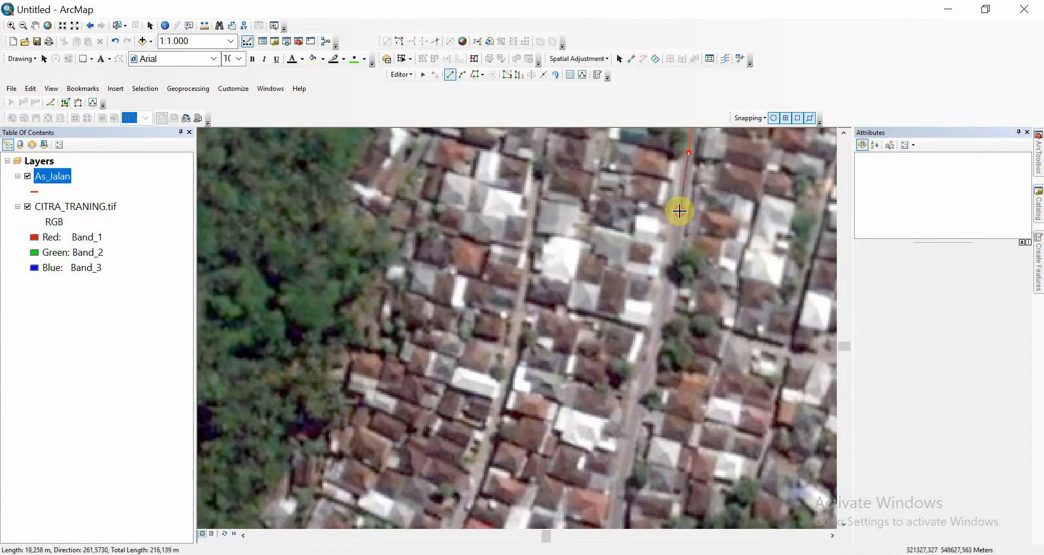
{"action": "left_click", "coordinate": [679, 211]}
{"action": "left_click", "coordinate": [657, 317]}
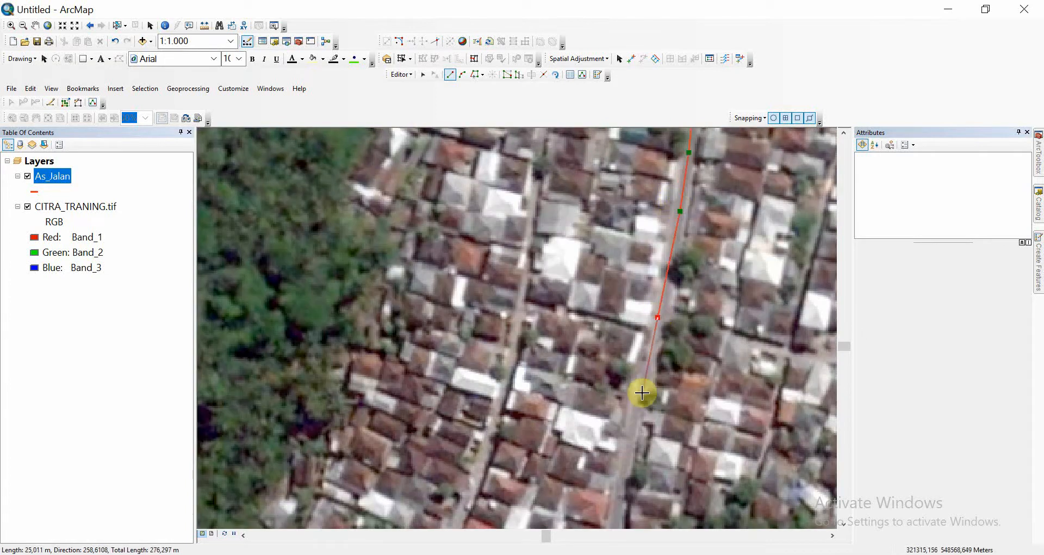
{"action": "left_click", "coordinate": [626, 457]}
Step: Trace the main road's centreline to the image's southern edge and finish the sketch at about 389 m
{"action": "left_click_drag", "start_coordinate": [617, 484], "coordinate": [645, 184]}
{"action": "left_click", "coordinate": [658, 189]}
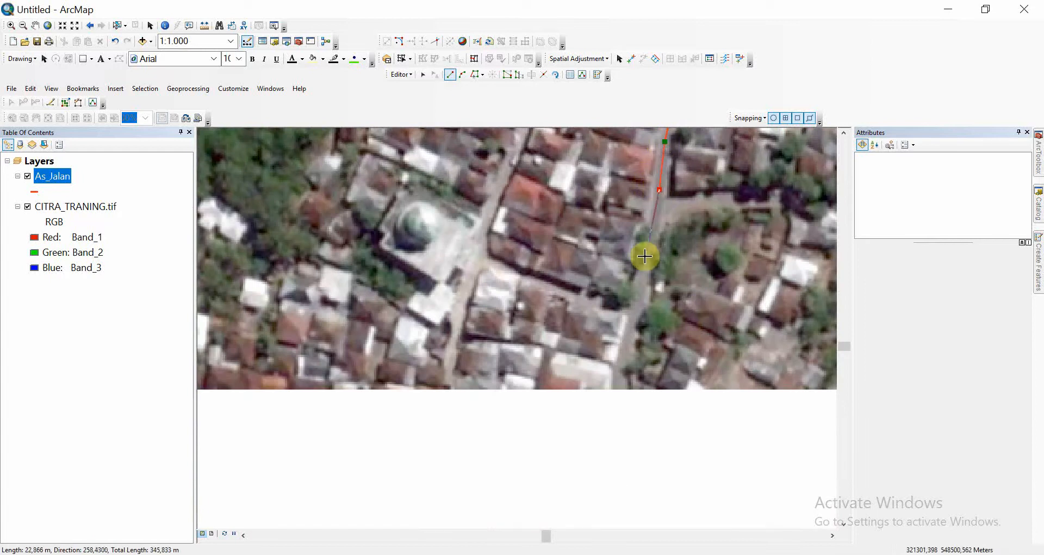
{"action": "left_click", "coordinate": [648, 255]}
{"action": "left_click", "coordinate": [638, 304]}
{"action": "left_click_drag", "start_coordinate": [638, 305], "coordinate": [637, 191]}
{"action": "left_click", "coordinate": [626, 239]}
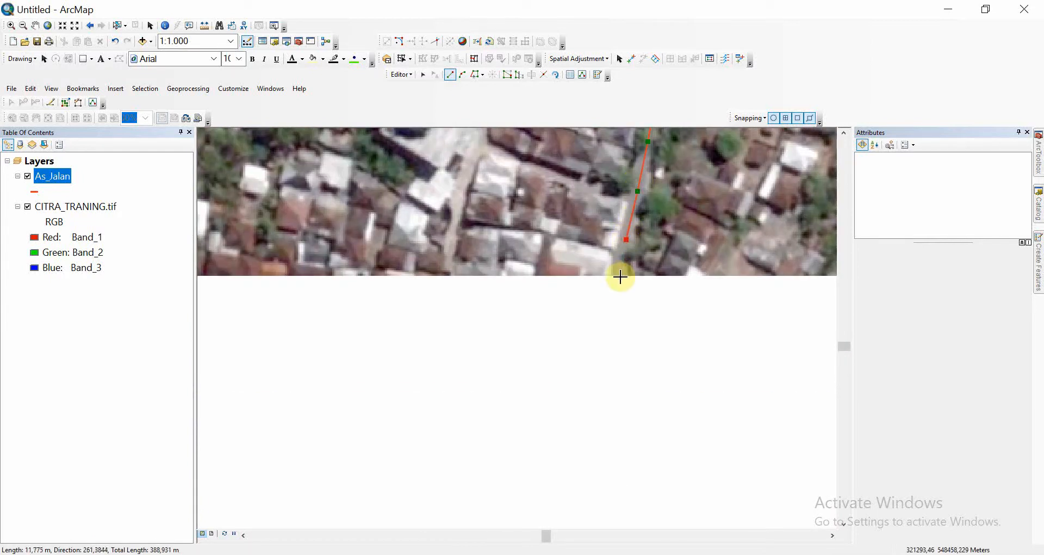
{"action": "left_click", "coordinate": [620, 277]}
{"action": "right_click", "coordinate": [620, 277]}
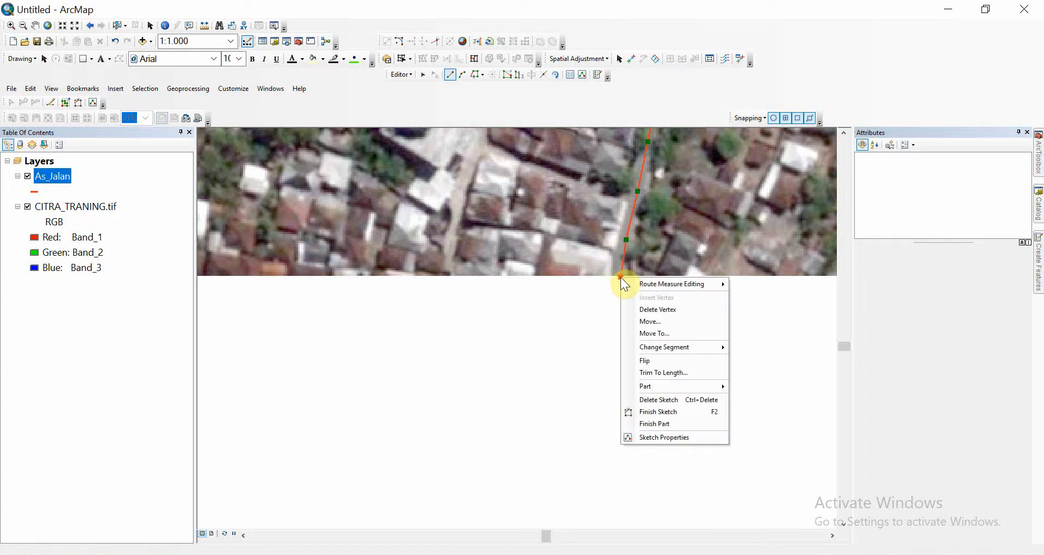
{"action": "left_click", "coordinate": [680, 415]}
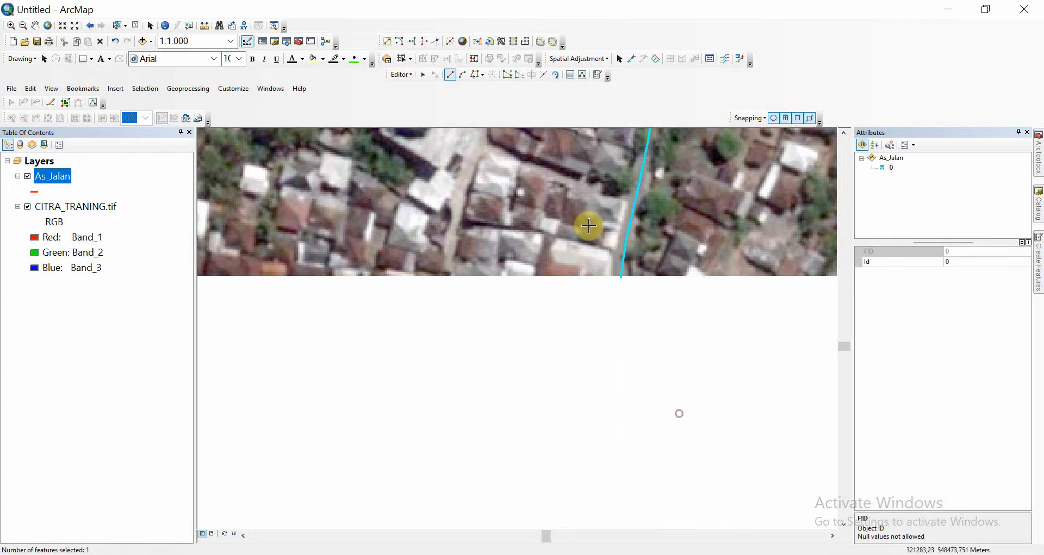
Step: Start a second centreline on the western road at the image's southern edge and trace it north past the domed building
{"action": "left_click_drag", "start_coordinate": [587, 226], "coordinate": [629, 354]}
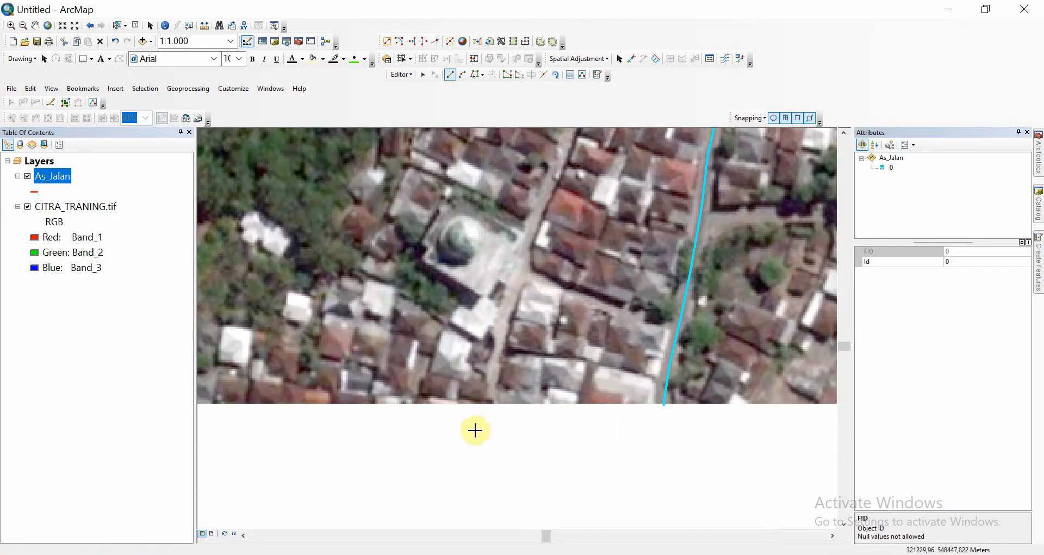
{"action": "left_click", "coordinate": [488, 407]}
{"action": "left_click", "coordinate": [493, 368]}
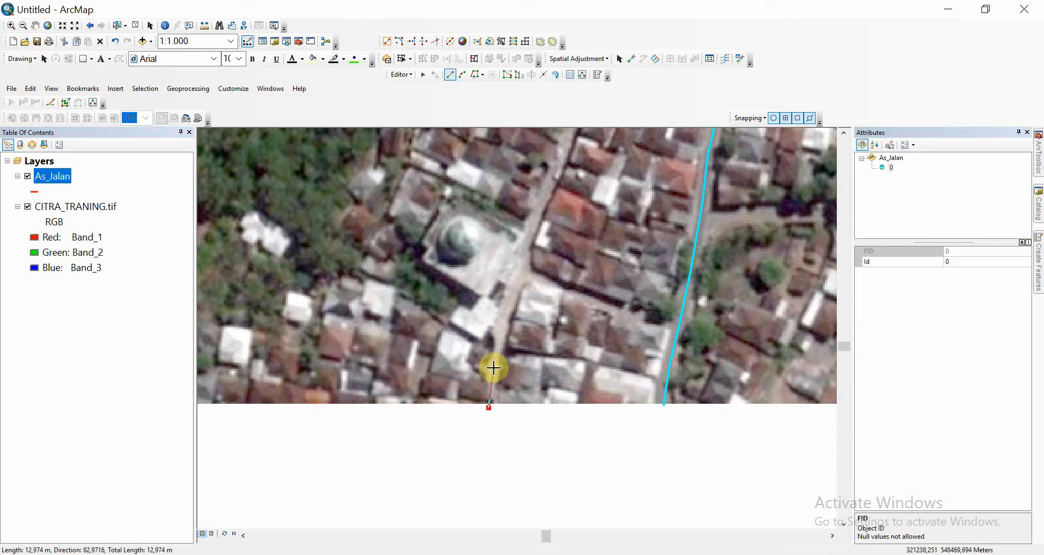
{"action": "left_click", "coordinate": [507, 303]}
{"action": "left_click", "coordinate": [519, 268]}
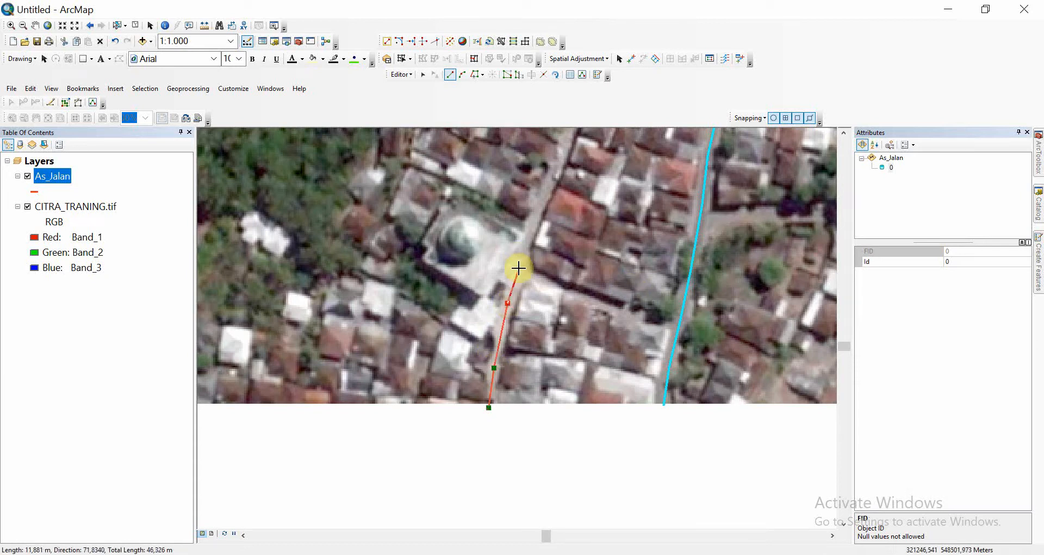
{"action": "left_click", "coordinate": [536, 215]}
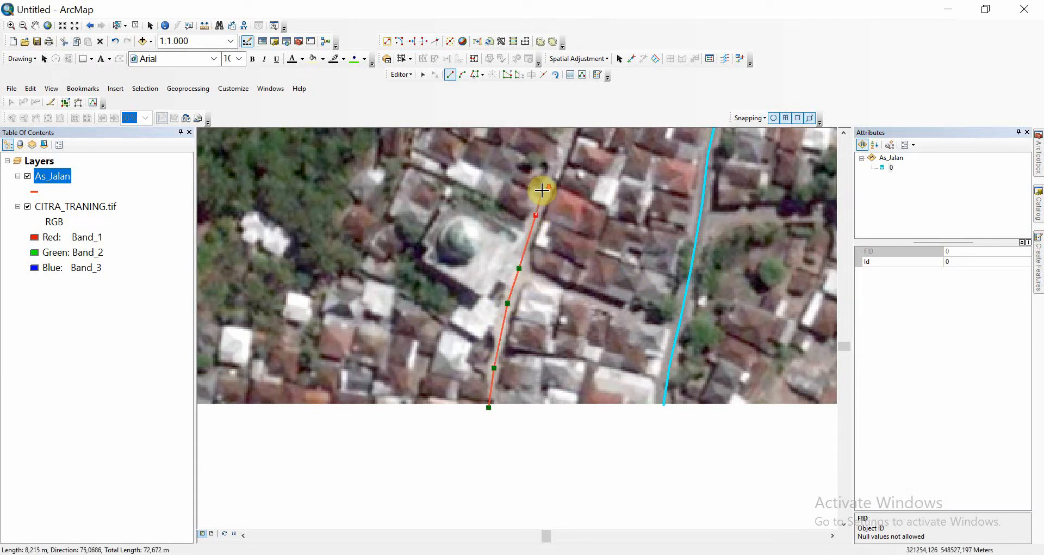
Step: Extend the western road's centreline north-northeast through the housing just beyond the domed building
{"action": "scroll", "coordinate": [542, 190], "scroll_direction": "down", "scroll_amount": 1}
{"action": "left_click_drag", "start_coordinate": [541, 190], "coordinate": [469, 399]}
{"action": "scroll", "coordinate": [474, 394], "scroll_direction": "up", "scroll_amount": 1}
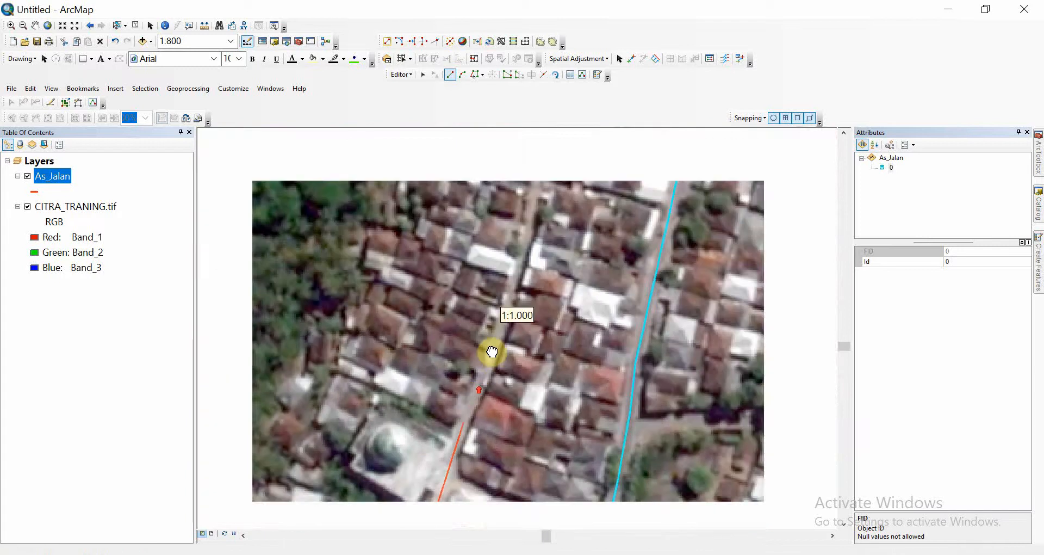
{"action": "left_click", "coordinate": [490, 355]}
{"action": "left_click", "coordinate": [507, 310]}
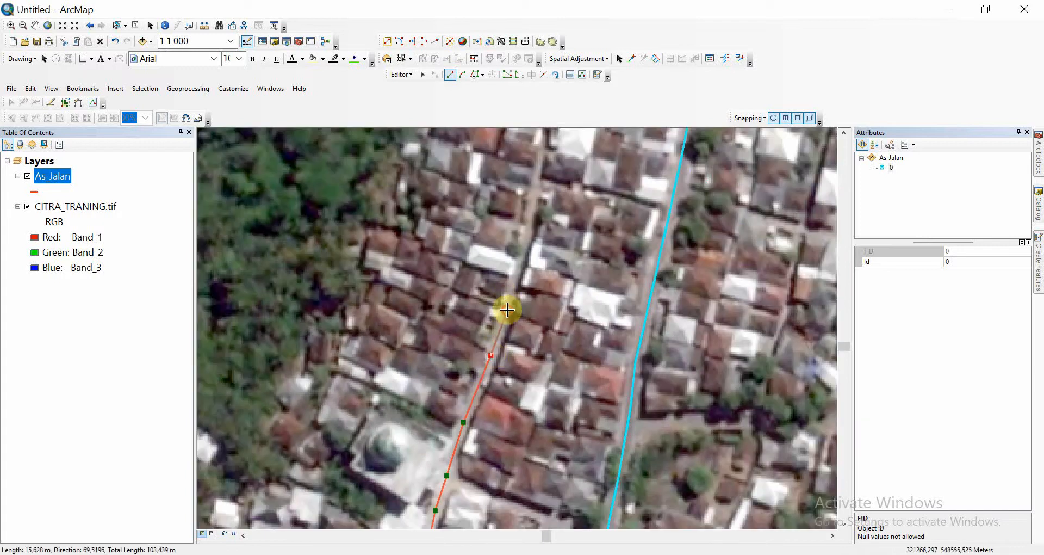
{"action": "scroll", "coordinate": [517, 270], "scroll_direction": "down", "scroll_amount": 2}
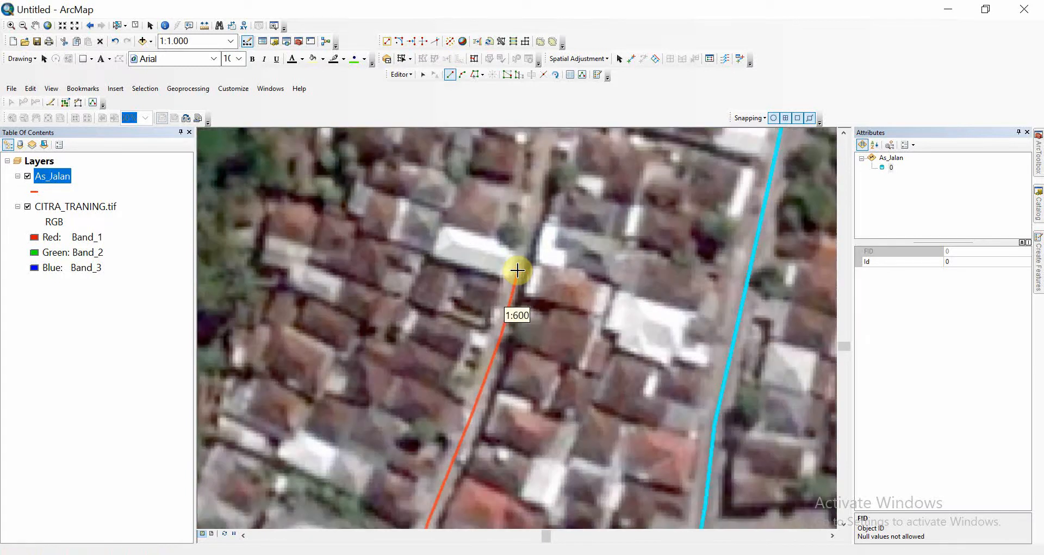
{"action": "left_click", "coordinate": [517, 270]}
Step: Continue the western road's centreline north to the narrow cross lane that links it with the main road
{"action": "left_click_drag", "start_coordinate": [536, 203], "coordinate": [480, 439]}
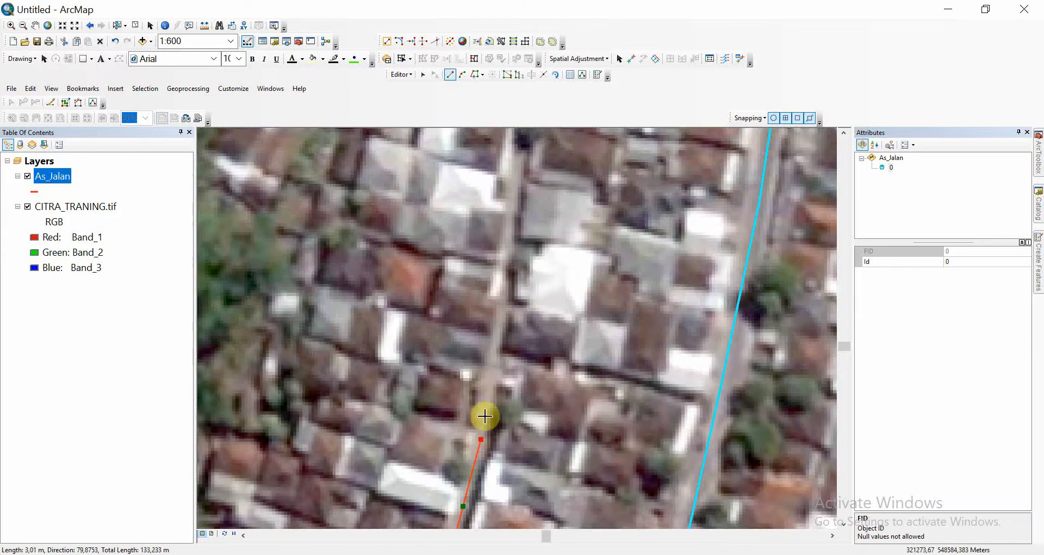
{"action": "left_click", "coordinate": [492, 383]}
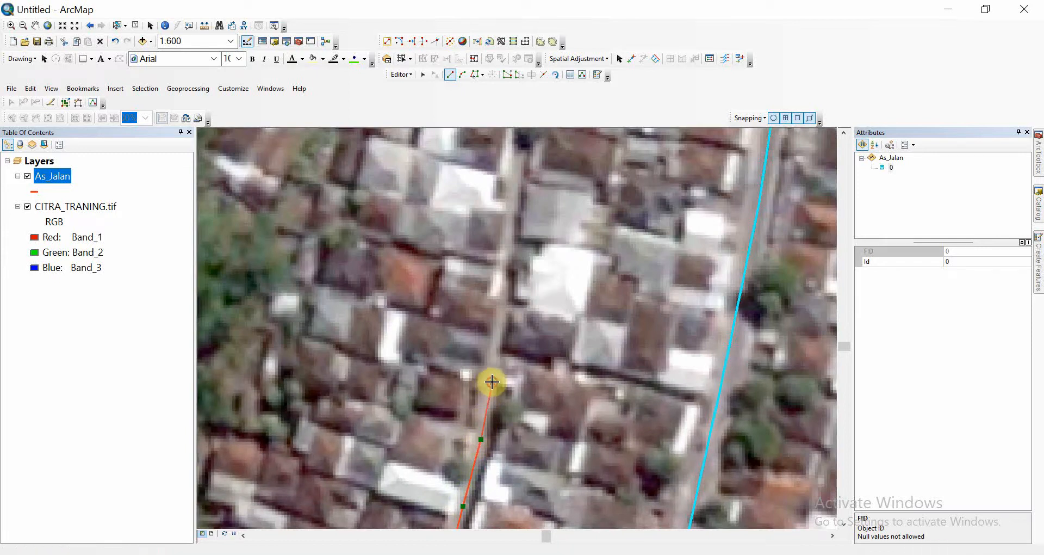
{"action": "left_click", "coordinate": [513, 217]}
{"action": "left_click_drag", "start_coordinate": [512, 217], "coordinate": [473, 473]}
{"action": "left_click", "coordinate": [485, 372]}
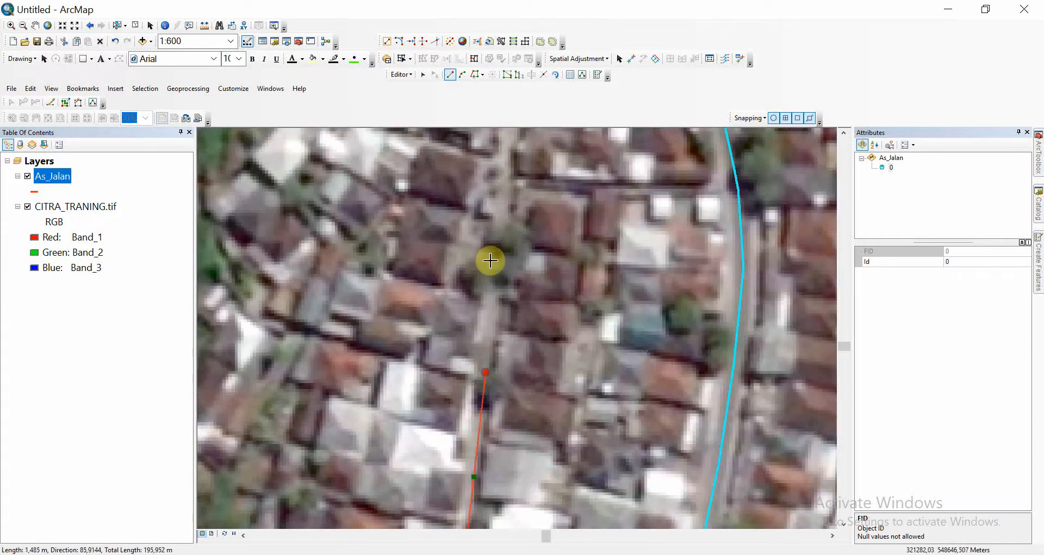
{"action": "left_click", "coordinate": [504, 182]}
Step: Trace the western road's centreline north from the cross lane along the stretch approaching the main road fork
{"action": "left_click_drag", "start_coordinate": [504, 182], "coordinate": [478, 483]}
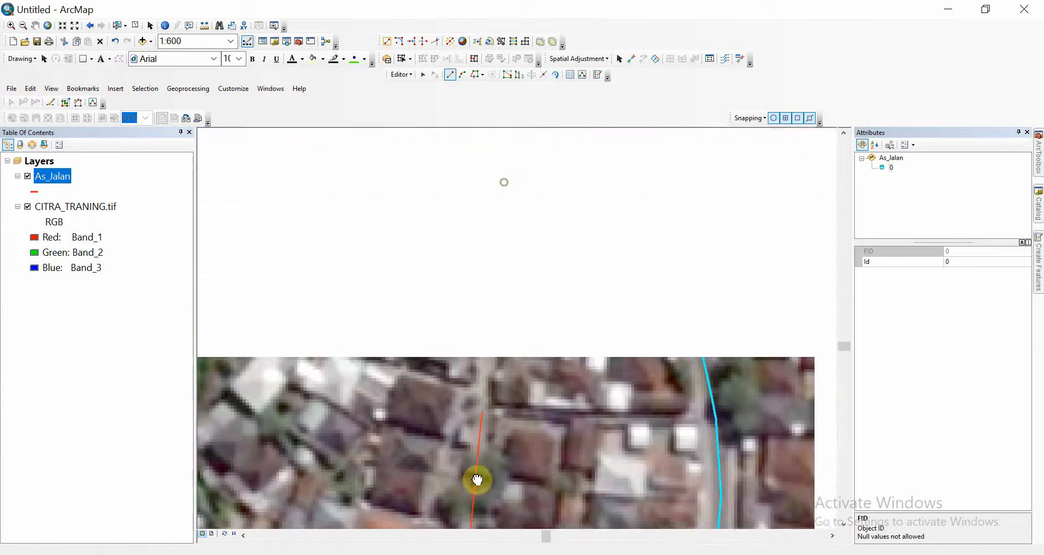
{"action": "left_click", "coordinate": [484, 410]}
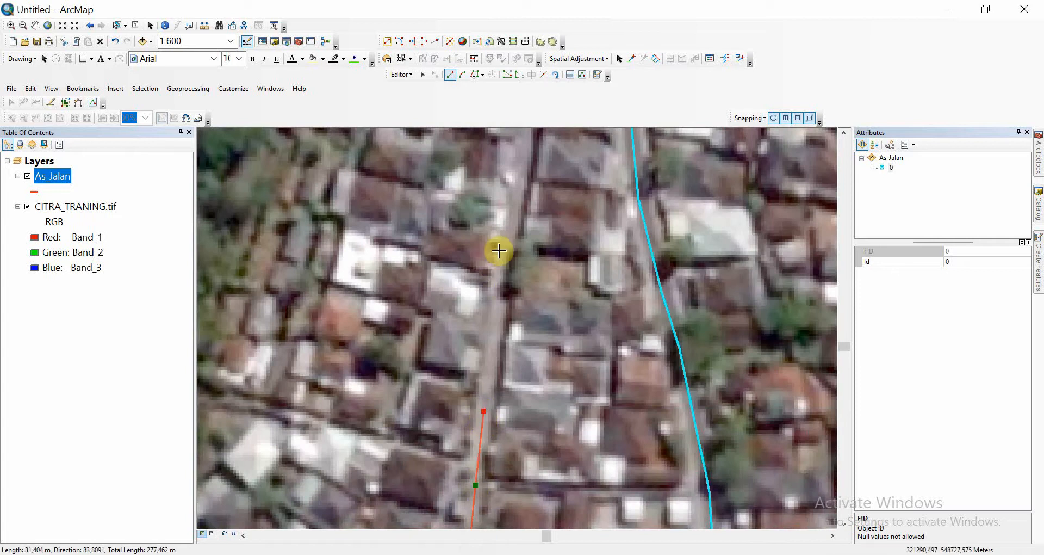
{"action": "left_click", "coordinate": [498, 249]}
{"action": "left_click_drag", "start_coordinate": [498, 250], "coordinate": [460, 525]}
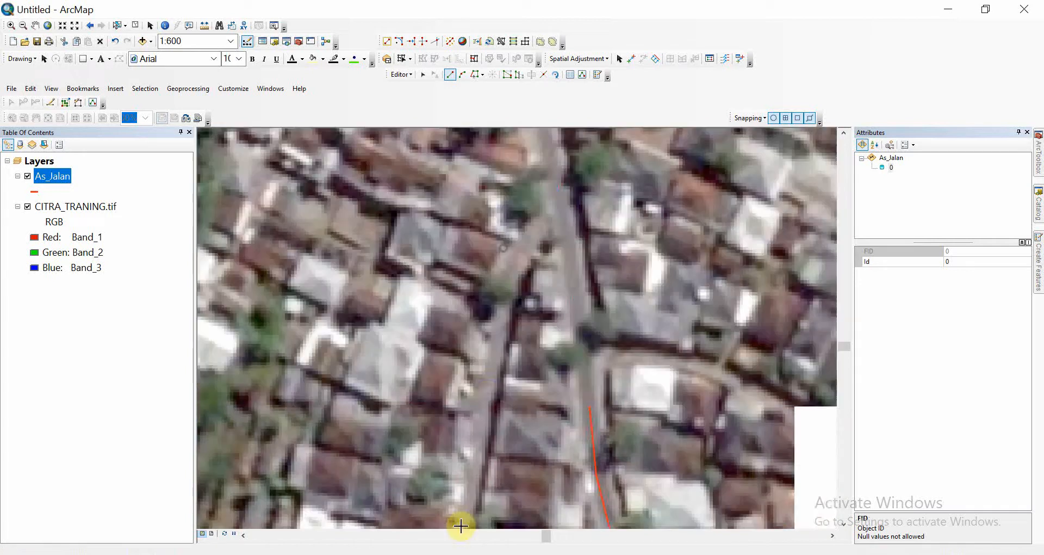
{"action": "left_click", "coordinate": [488, 383]}
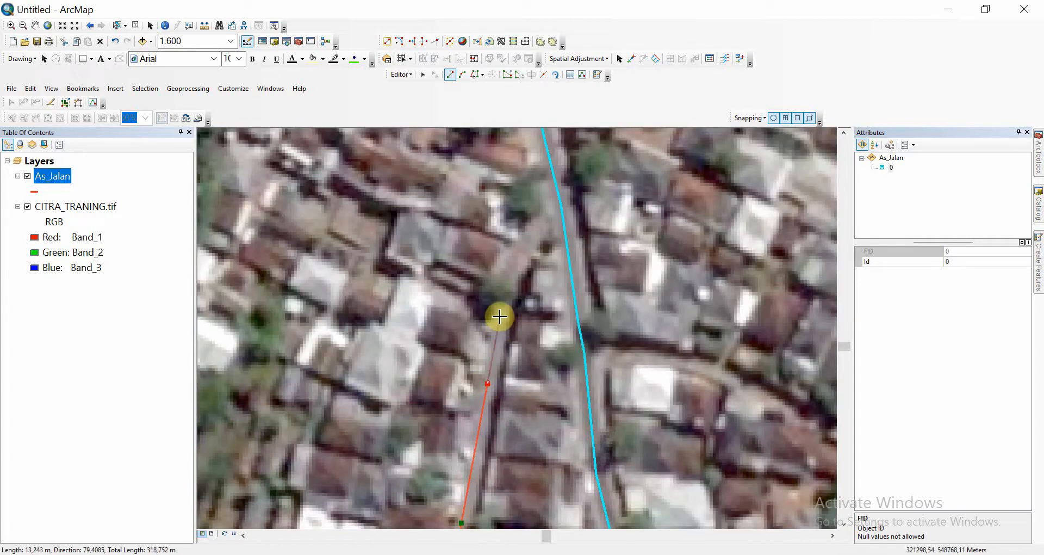
Step: Curve the western road's centreline into the fork and finish it snapped to the main road's vertex, about 344 m long
{"action": "left_click", "coordinate": [501, 314]}
{"action": "left_click", "coordinate": [506, 283]}
{"action": "left_click", "coordinate": [517, 260]}
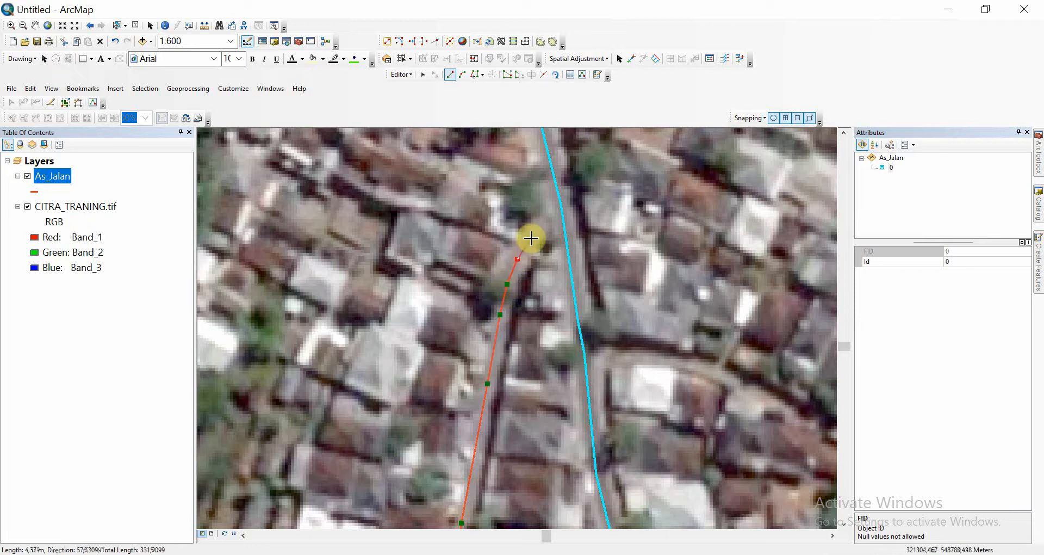
{"action": "left_click", "coordinate": [534, 235]}
{"action": "left_click", "coordinate": [548, 219]}
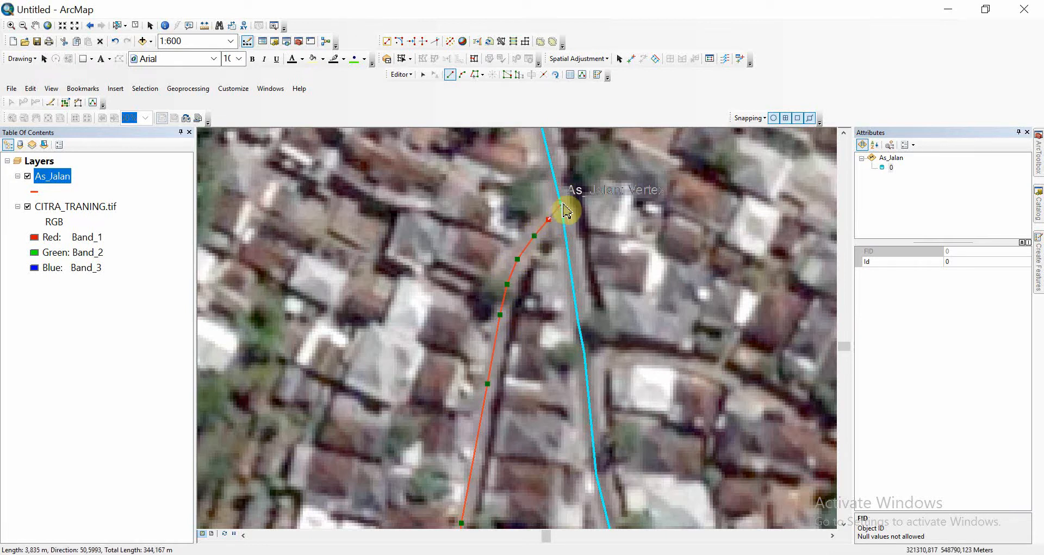
{"action": "double_click", "coordinate": [565, 211]}
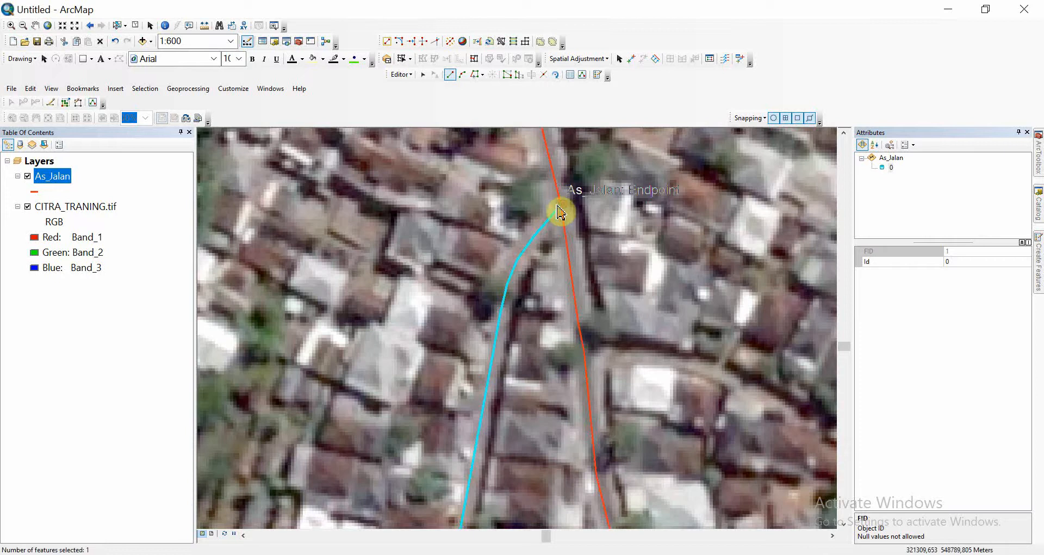
{"action": "left_click", "coordinate": [764, 117]}
{"action": "left_click", "coordinate": [756, 116]}
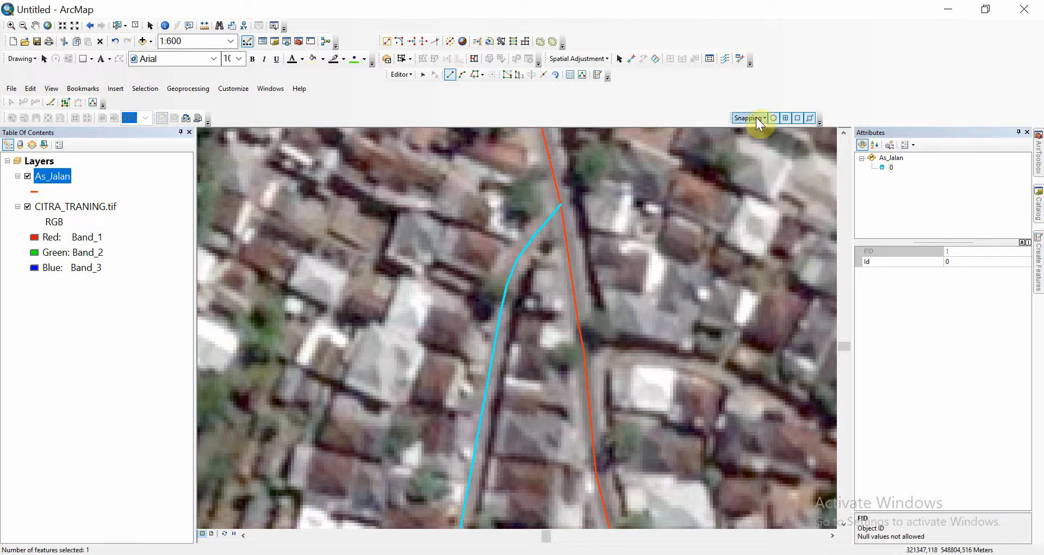
{"action": "scroll", "coordinate": [544, 274], "scroll_direction": "down", "scroll_amount": 2}
{"action": "scroll", "coordinate": [546, 278], "scroll_direction": "up", "scroll_amount": 1}
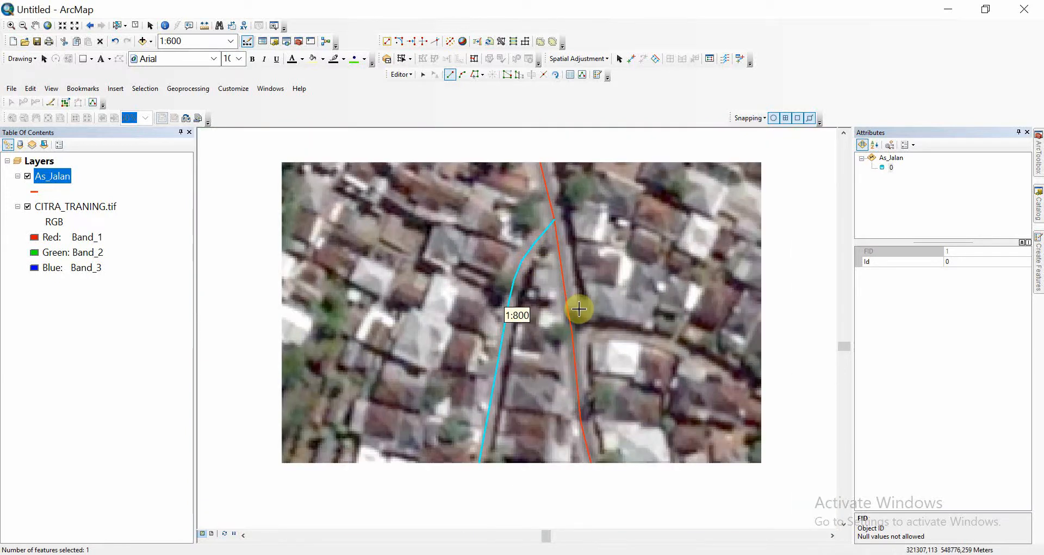
Step: Start a new centreline snapped to the main road's vertex just south of the fork and trace the side road east-southeast
{"action": "left_click_drag", "start_coordinate": [566, 303], "coordinate": [394, 211]}
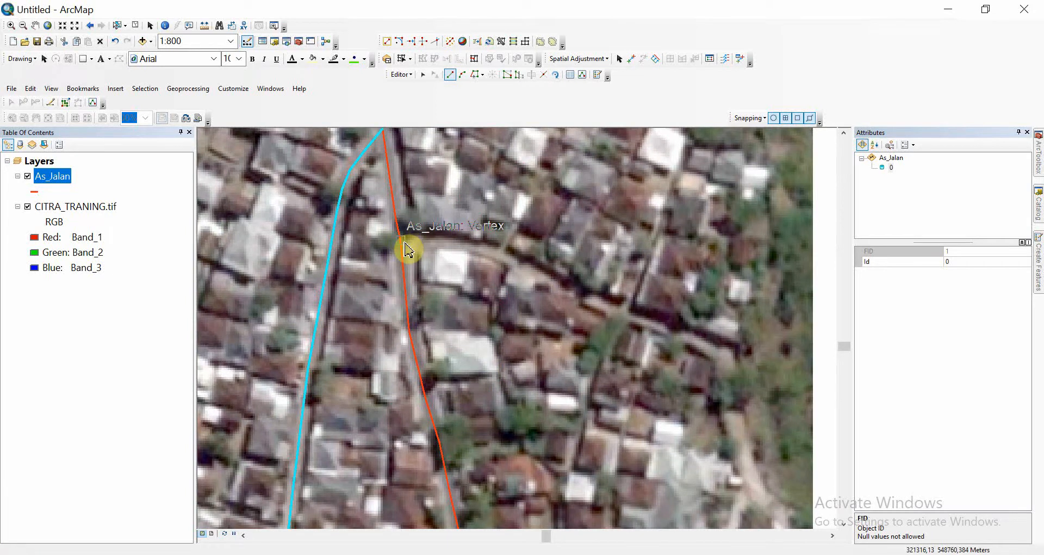
{"action": "left_click", "coordinate": [401, 240]}
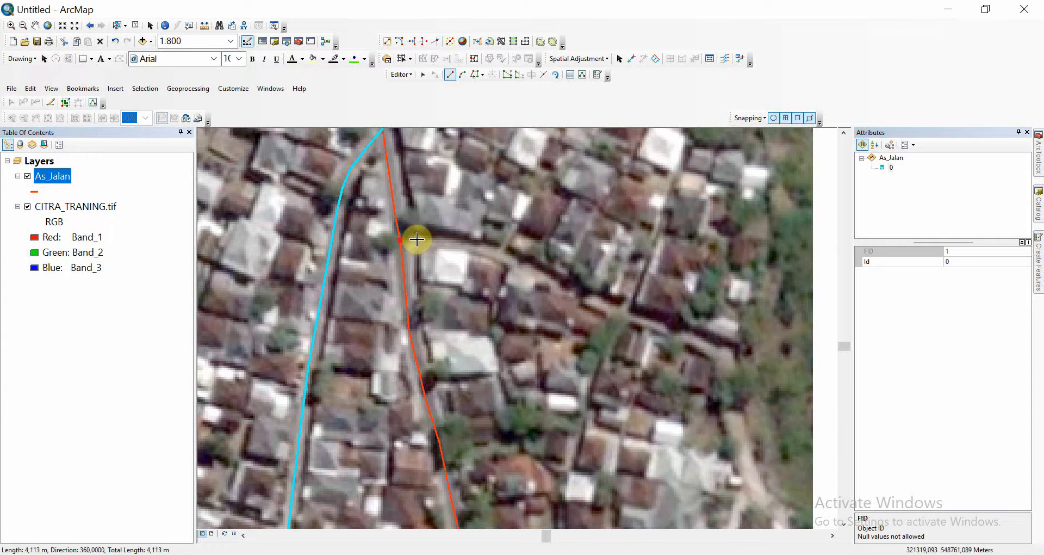
{"action": "left_click", "coordinate": [418, 239]}
{"action": "left_click", "coordinate": [451, 241]}
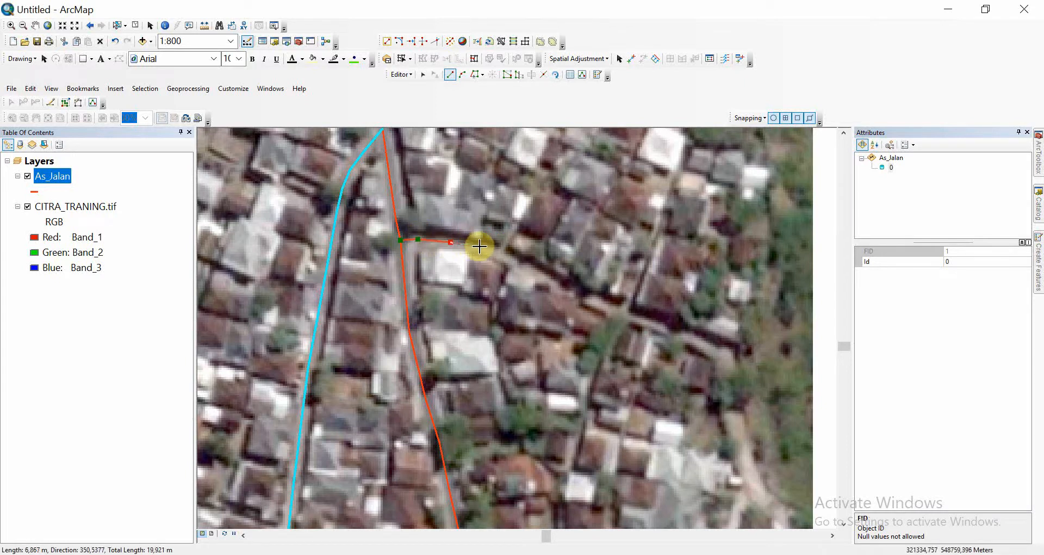
{"action": "left_click", "coordinate": [480, 247]}
{"action": "left_click", "coordinate": [510, 261]}
{"action": "left_click", "coordinate": [543, 274]}
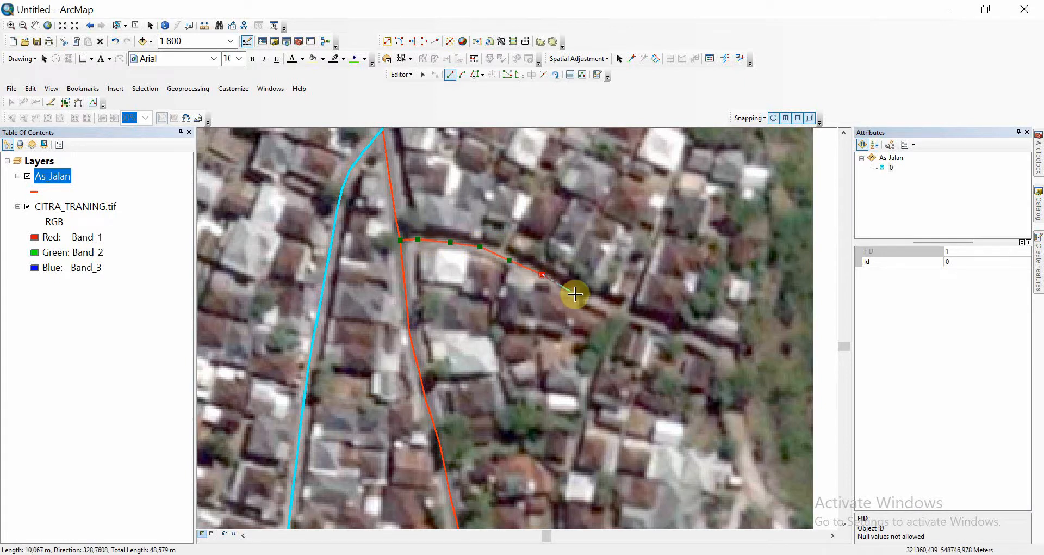
Step: Continue the side road's centreline east-southeast to the last houses before the trees and turn it south
{"action": "left_click", "coordinate": [582, 293]}
{"action": "left_click", "coordinate": [635, 311]}
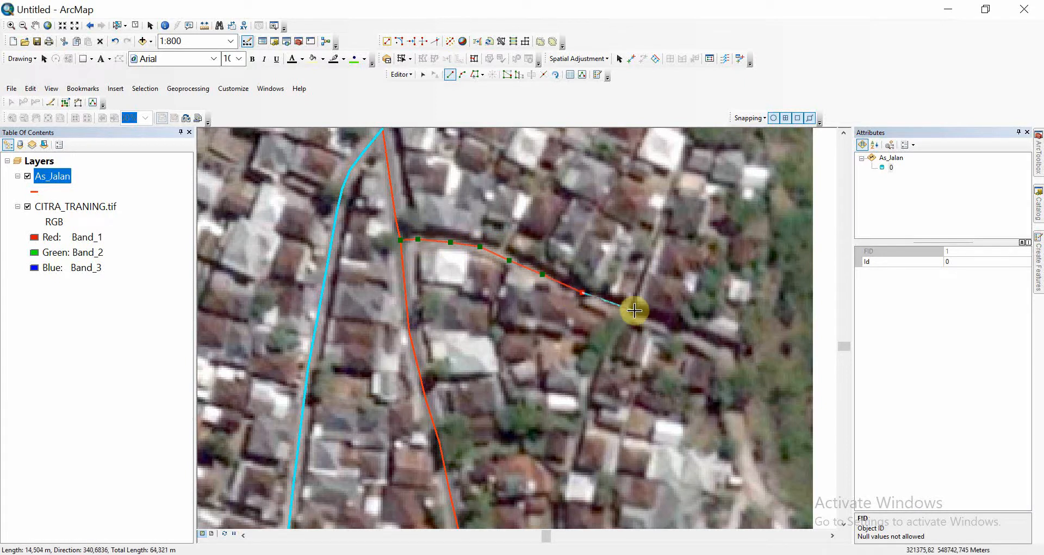
{"action": "left_click", "coordinate": [713, 346]}
{"action": "left_click", "coordinate": [725, 354]}
{"action": "left_click", "coordinate": [728, 380]}
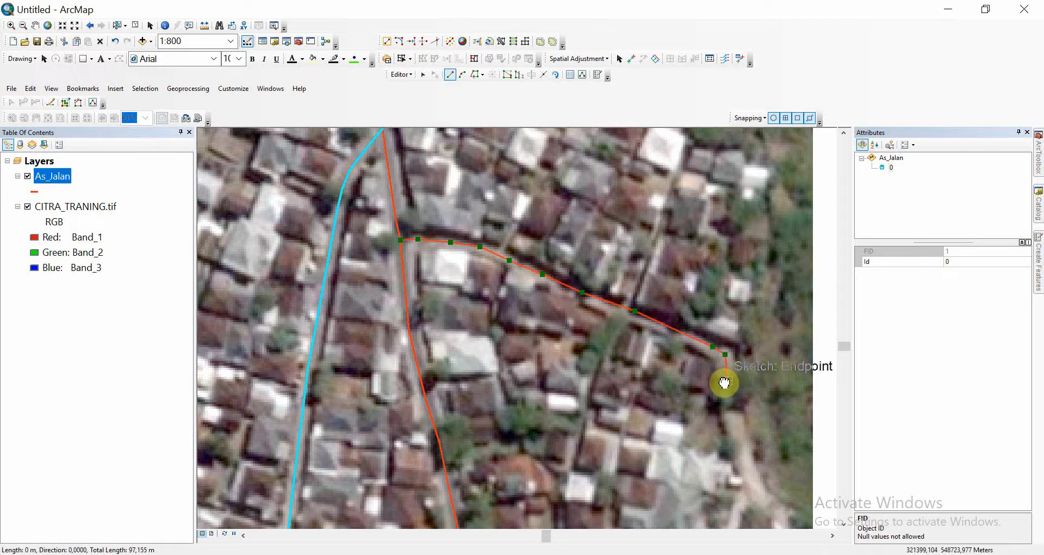
Step: Trace the side road's centreline south along the tree line and finish it southeast at the image's eastern edge
{"action": "left_click_drag", "start_coordinate": [726, 383], "coordinate": [549, 204]}
{"action": "left_click", "coordinate": [554, 233]}
{"action": "left_click", "coordinate": [562, 271]}
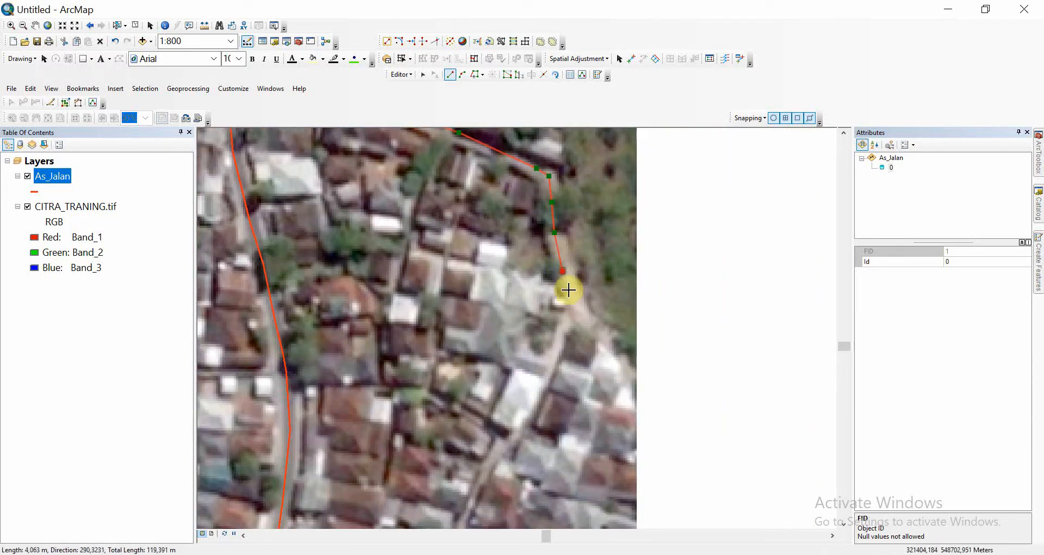
{"action": "left_click", "coordinate": [573, 298]}
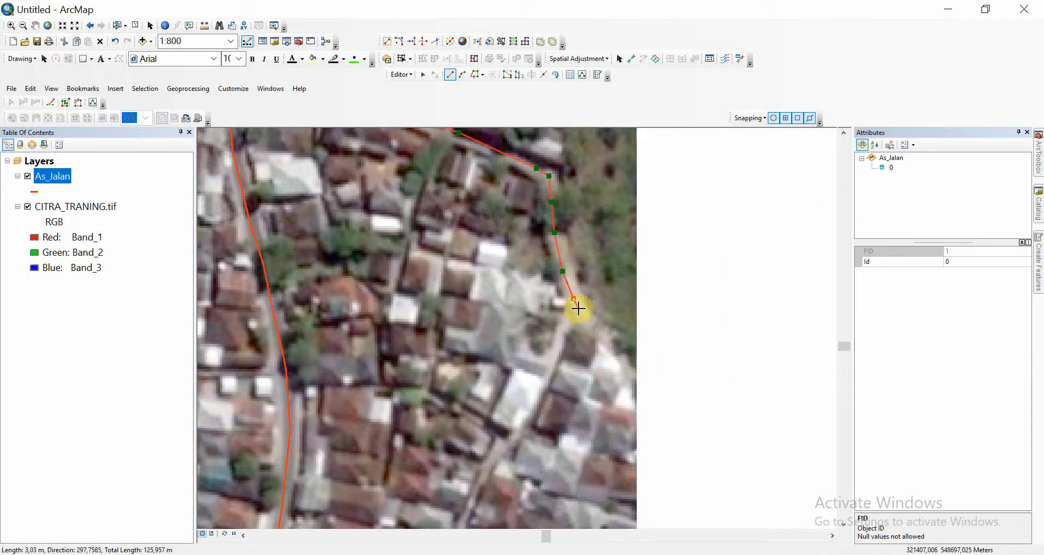
{"action": "left_click", "coordinate": [578, 308]}
{"action": "left_click", "coordinate": [597, 331]}
{"action": "left_click", "coordinate": [621, 353]}
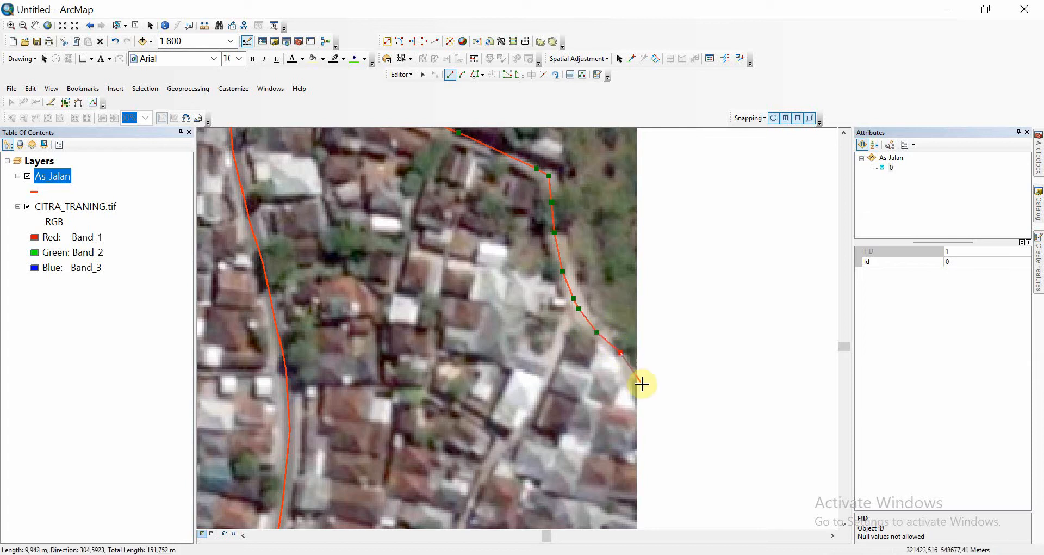
{"action": "double_click", "coordinate": [643, 384]}
Step: Start a centreline from the side road's vertex at the eastern junction and trace the narrow lane south-southwest to its bend
{"action": "left_click_drag", "start_coordinate": [594, 308], "coordinate": [655, 201]}
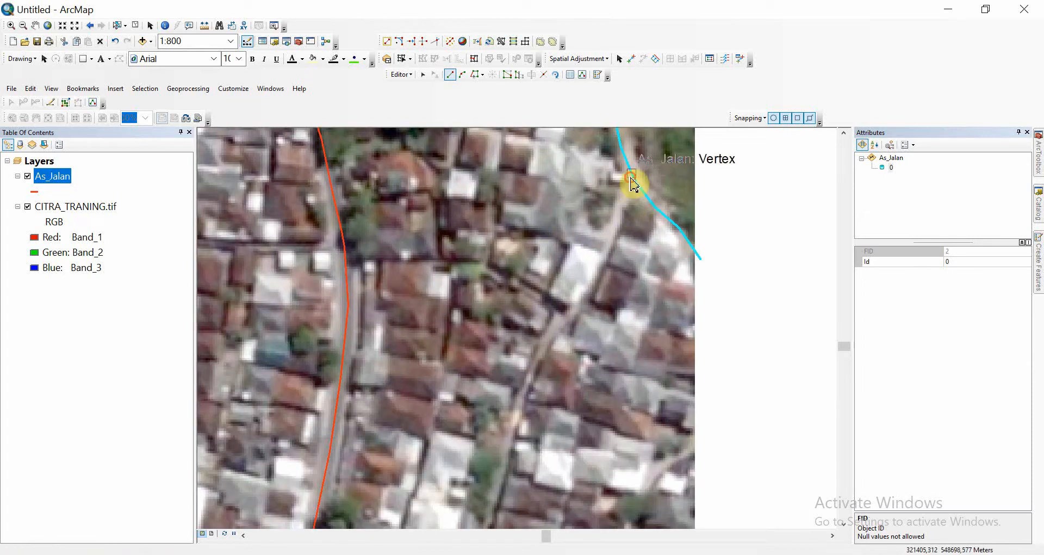
{"action": "left_click", "coordinate": [630, 176]}
{"action": "left_click", "coordinate": [621, 202]}
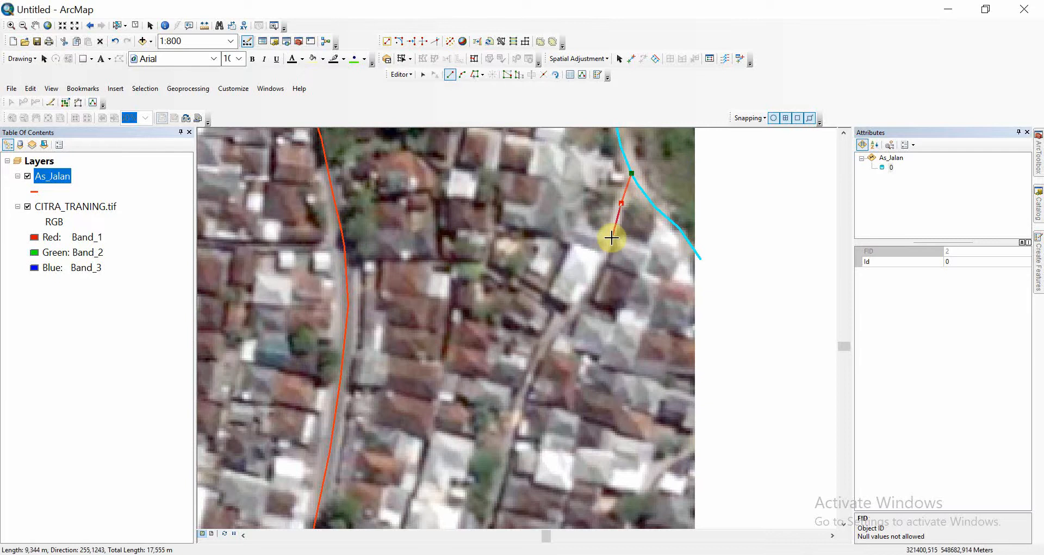
{"action": "left_click", "coordinate": [612, 238]}
{"action": "left_click", "coordinate": [601, 263]}
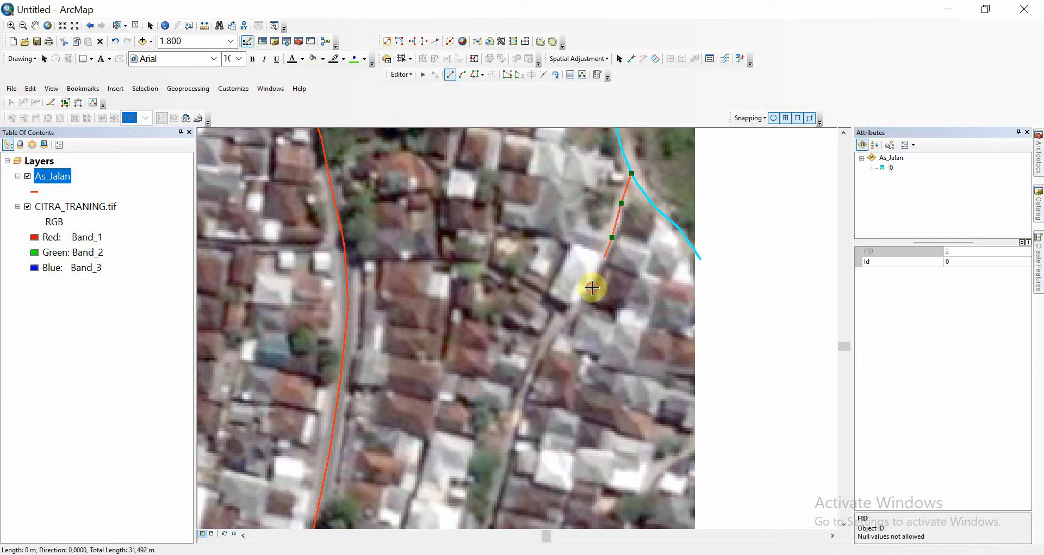
{"action": "left_click", "coordinate": [592, 287]}
{"action": "left_click", "coordinate": [568, 313]}
{"action": "left_click", "coordinate": [559, 321]}
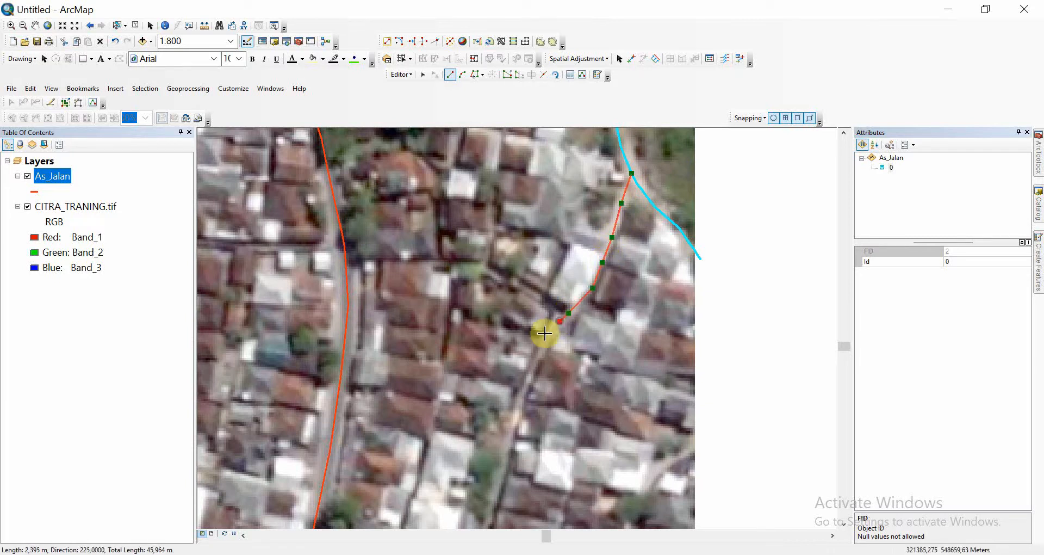
Step: Continue the narrow lane's centreline south-southwest between the houses down to the east-west cross street
{"action": "left_click", "coordinate": [545, 345]}
{"action": "left_click", "coordinate": [522, 395]}
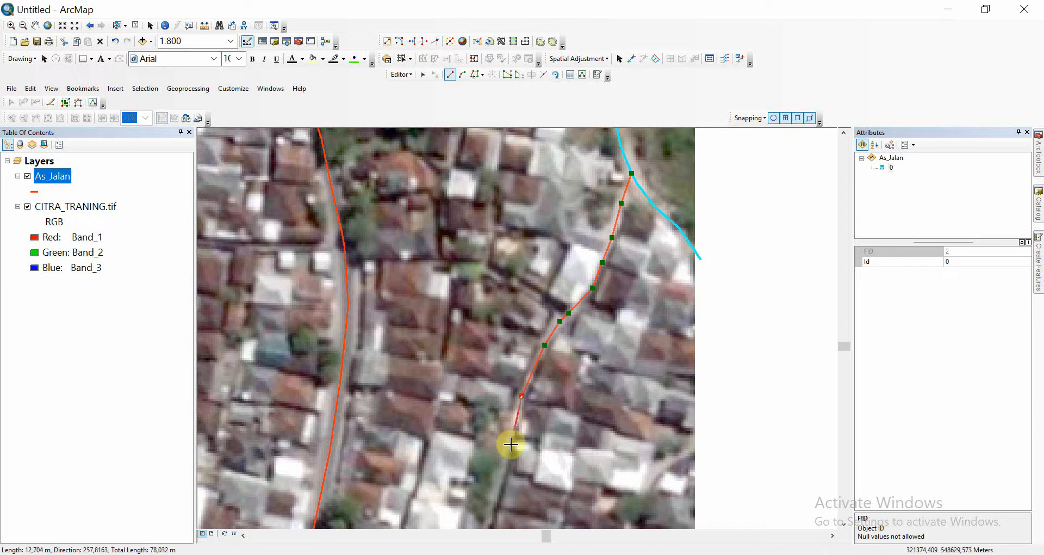
{"action": "left_click", "coordinate": [508, 450]}
{"action": "left_click_drag", "start_coordinate": [508, 450], "coordinate": [532, 224]}
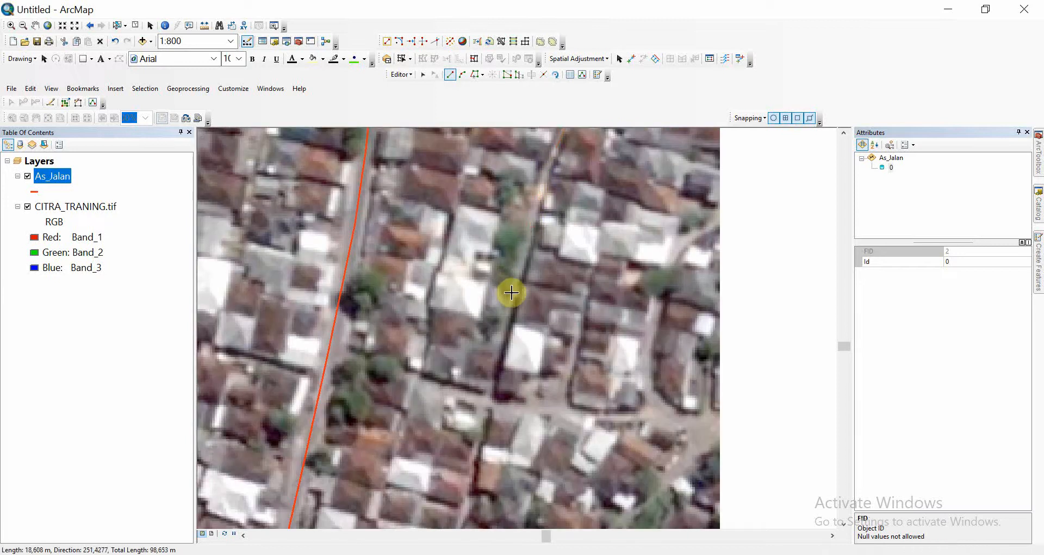
{"action": "left_click", "coordinate": [515, 295]}
{"action": "left_click", "coordinate": [486, 400]}
Step: Extend the narrow lane's centreline south from the cross street through the housing toward the cluster of trees
{"action": "left_click_drag", "start_coordinate": [486, 399], "coordinate": [515, 235]}
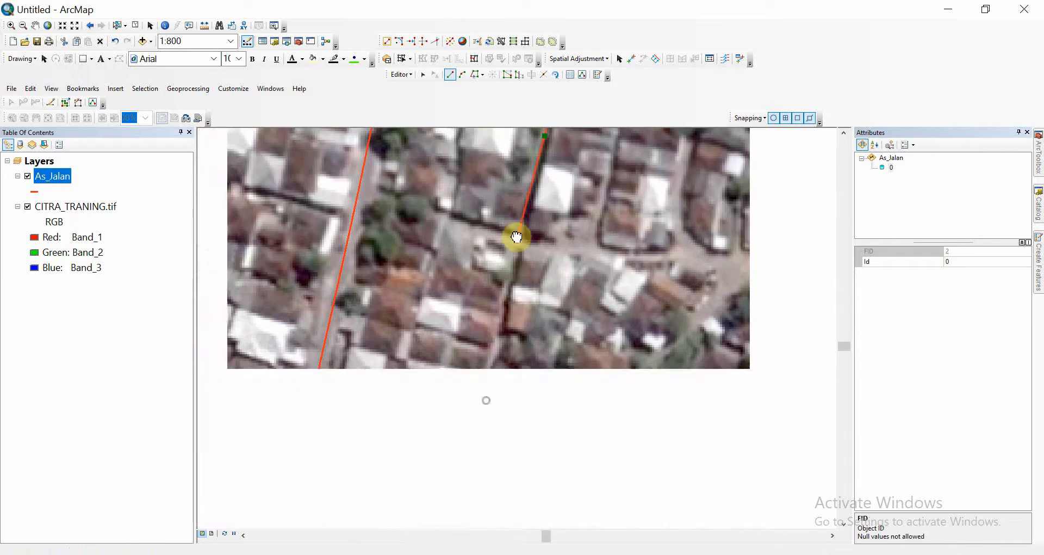
{"action": "left_click", "coordinate": [499, 329]}
{"action": "left_click", "coordinate": [486, 371]}
{"action": "left_click", "coordinate": [480, 404]}
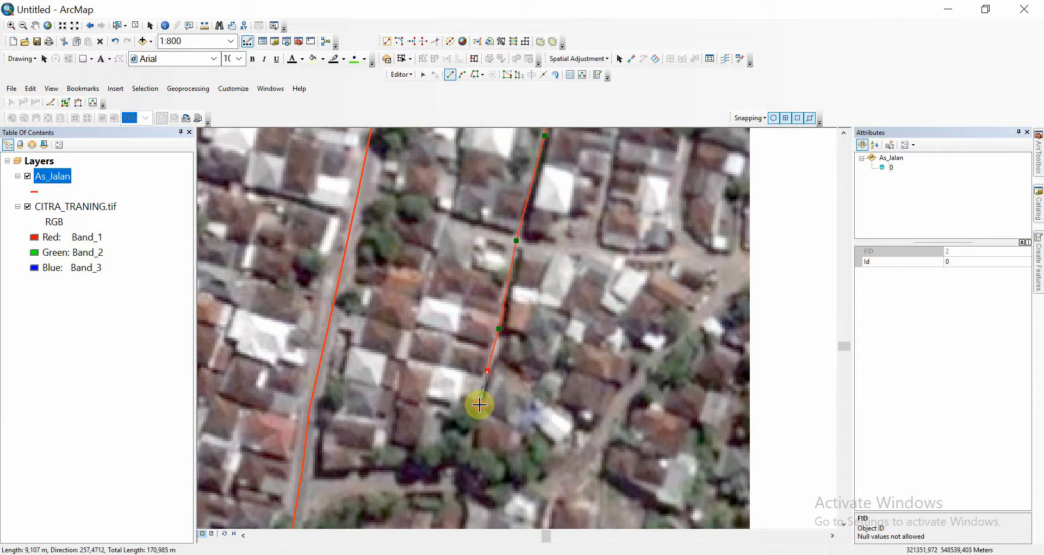
{"action": "left_click", "coordinate": [471, 445]}
Step: Bend the lane's centreline around the trees and finish it westward, snapped to the main road
{"action": "left_click_drag", "start_coordinate": [470, 331], "coordinate": [465, 250]}
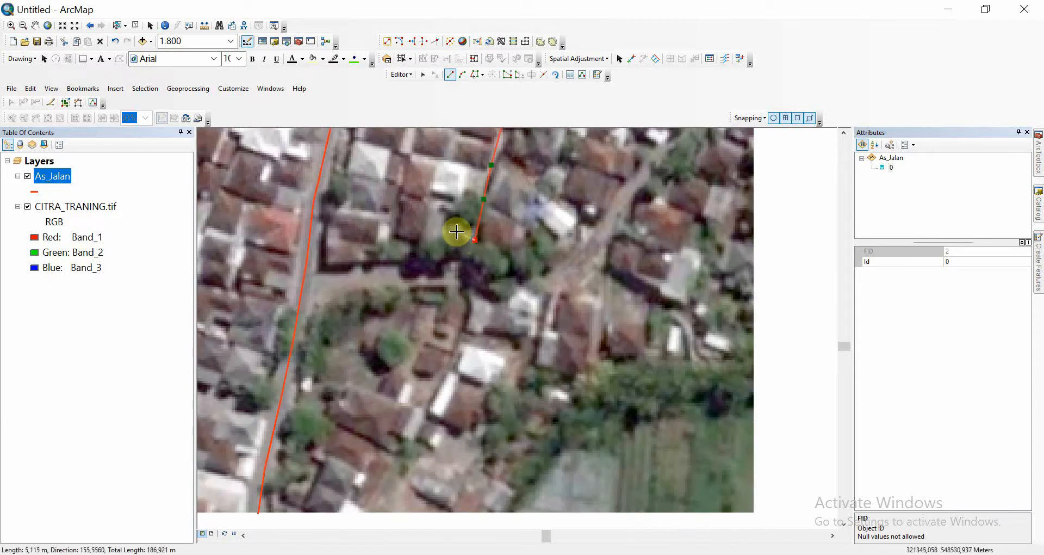
{"action": "left_click", "coordinate": [466, 256]}
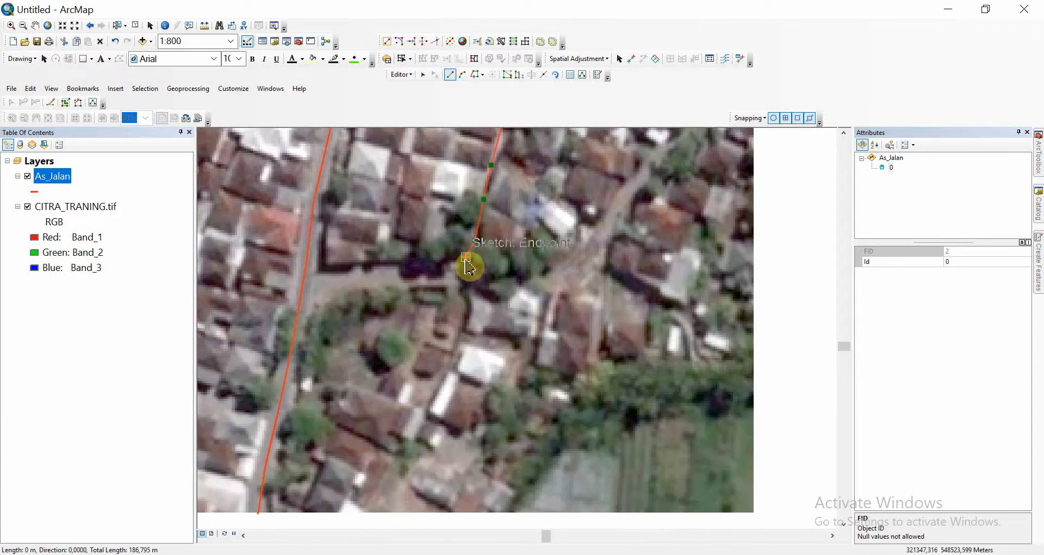
{"action": "left_click", "coordinate": [462, 268]}
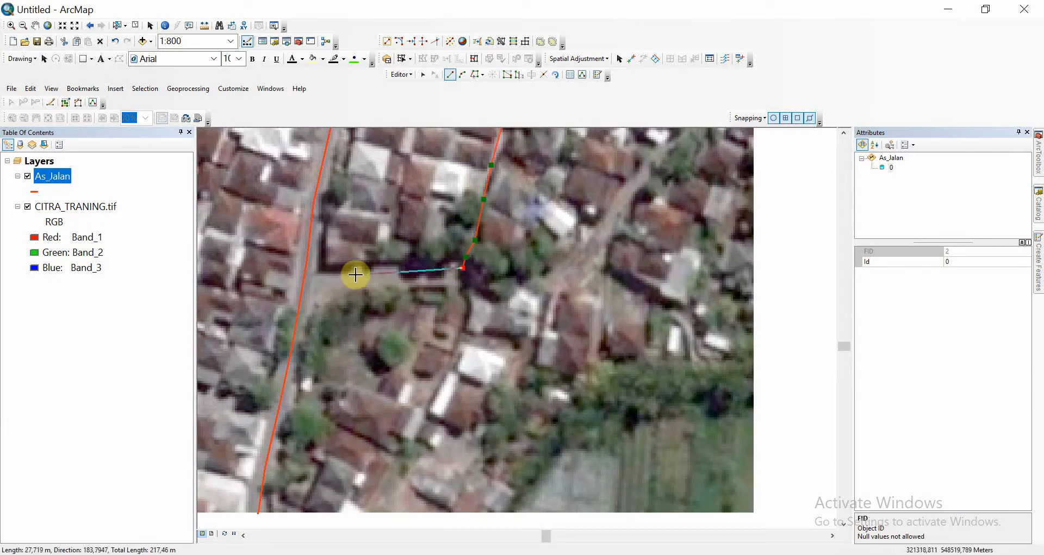
{"action": "double_click", "coordinate": [304, 281]}
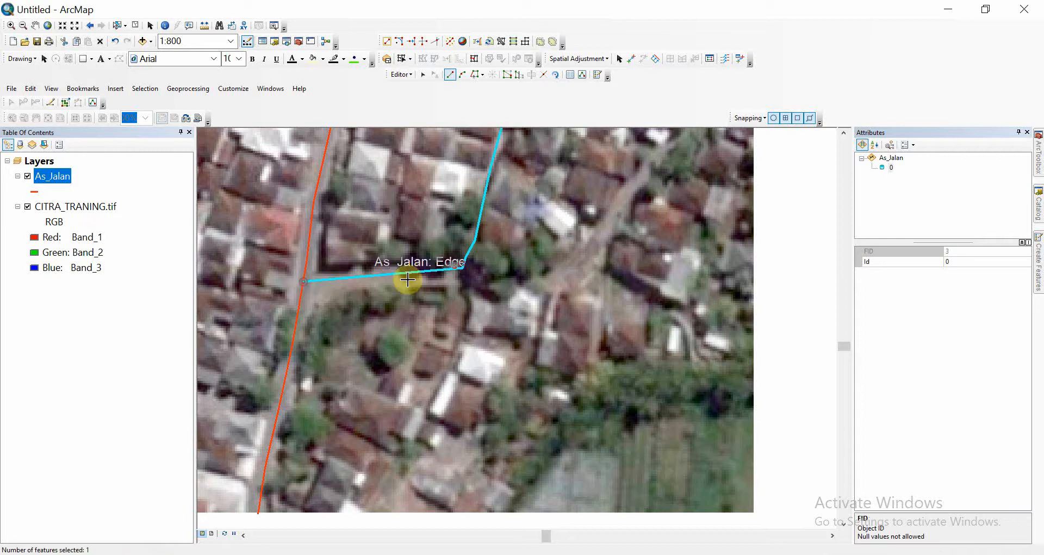
Step: Start a centreline at the lane's bend by the trees, trace it east, and curve it northeast onto the southeastern road
{"action": "left_click", "coordinate": [464, 269]}
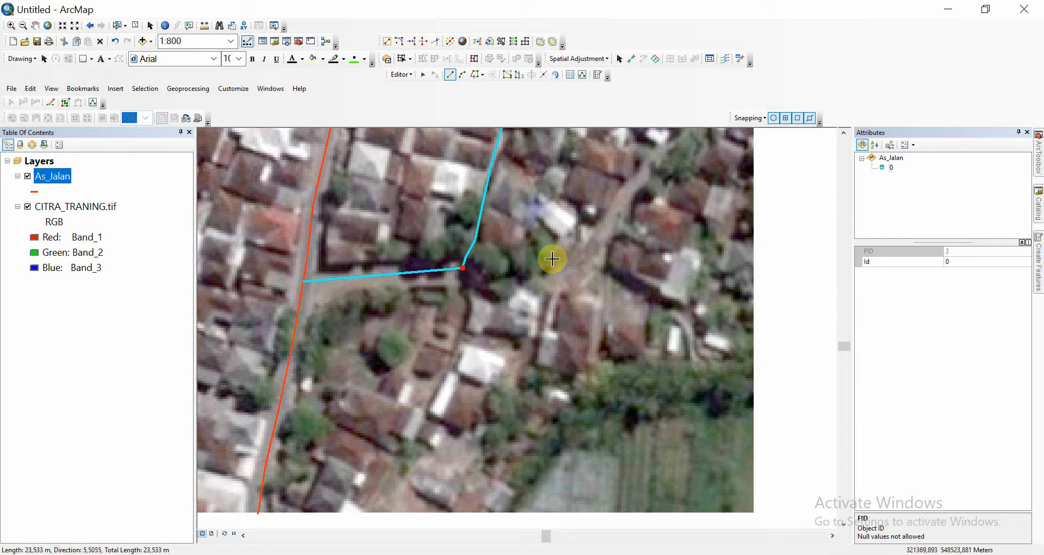
{"action": "left_click", "coordinate": [515, 271]}
{"action": "left_click", "coordinate": [541, 273]}
{"action": "left_click", "coordinate": [566, 268]}
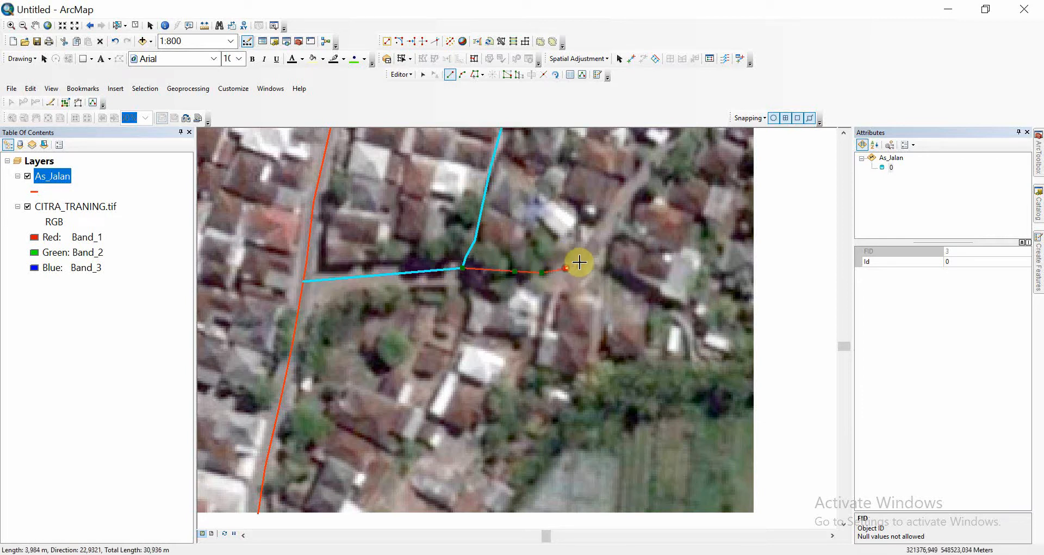
{"action": "left_click", "coordinate": [580, 263]}
{"action": "left_click", "coordinate": [597, 243]}
Step: Trace the southeastern road's centreline northeast through the housing and finish it just beyond the image's eastern edge
{"action": "left_click_drag", "start_coordinate": [619, 206], "coordinate": [498, 360]}
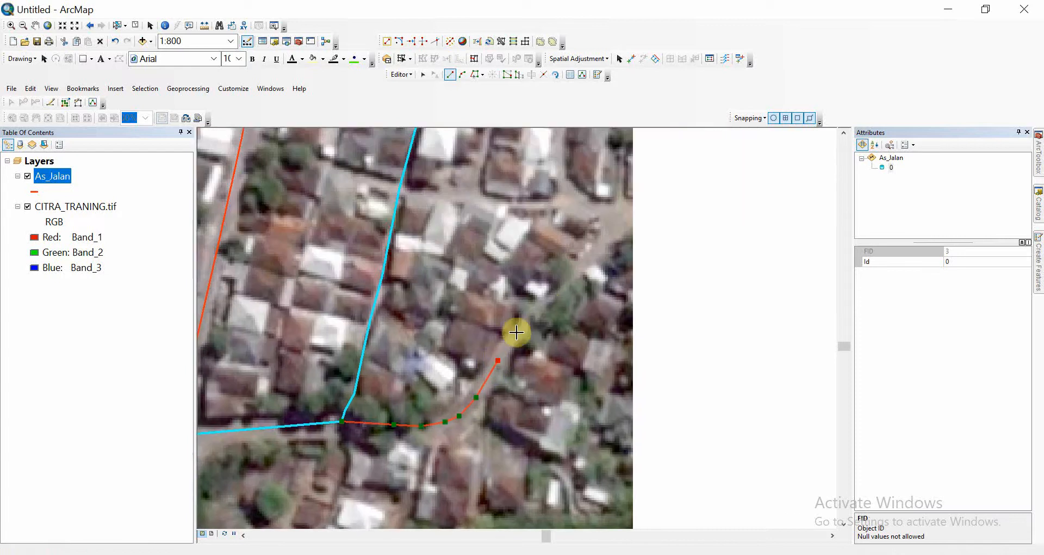
{"action": "left_click", "coordinate": [524, 324]}
{"action": "left_click", "coordinate": [558, 295]}
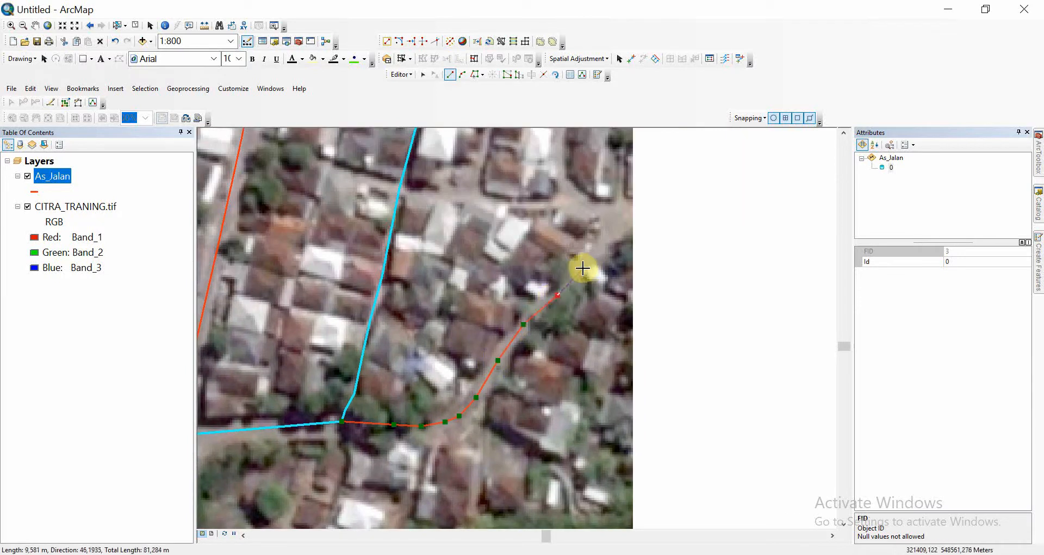
{"action": "left_click", "coordinate": [582, 268]}
{"action": "left_click", "coordinate": [607, 237]}
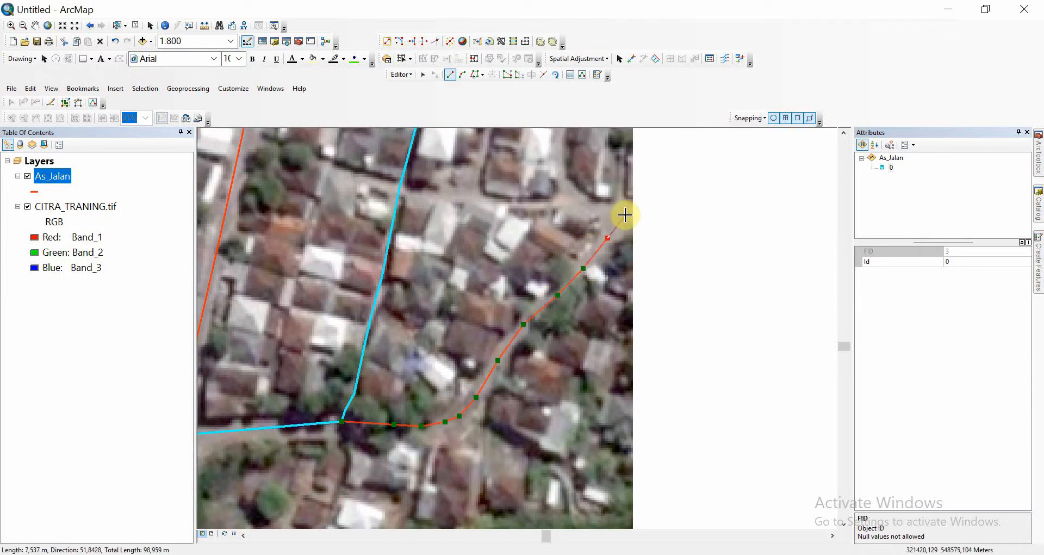
{"action": "left_click", "coordinate": [625, 215]}
{"action": "double_click", "coordinate": [644, 209]}
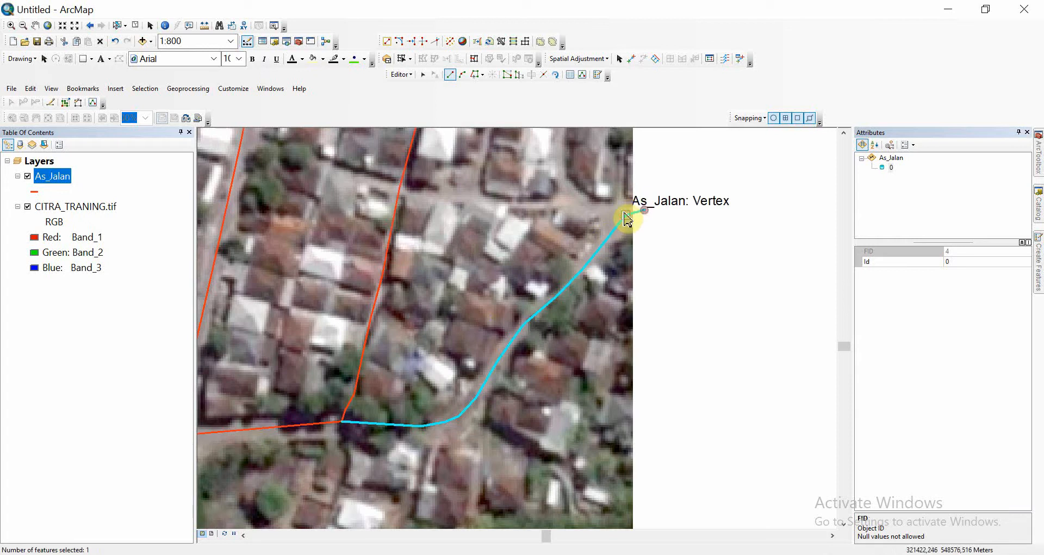
Step: Digitize the cross street's centreline west from the southeastern road's vertex, across the narrow lane, to the main road
{"action": "left_click", "coordinate": [624, 216]}
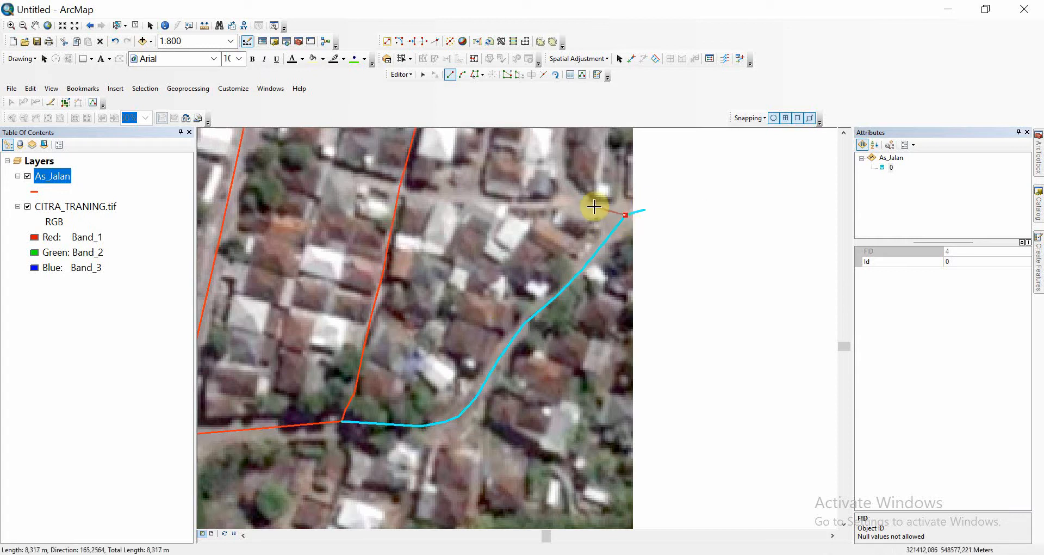
{"action": "left_click", "coordinate": [594, 206]}
{"action": "left_click", "coordinate": [563, 204]}
{"action": "left_click", "coordinate": [527, 204]}
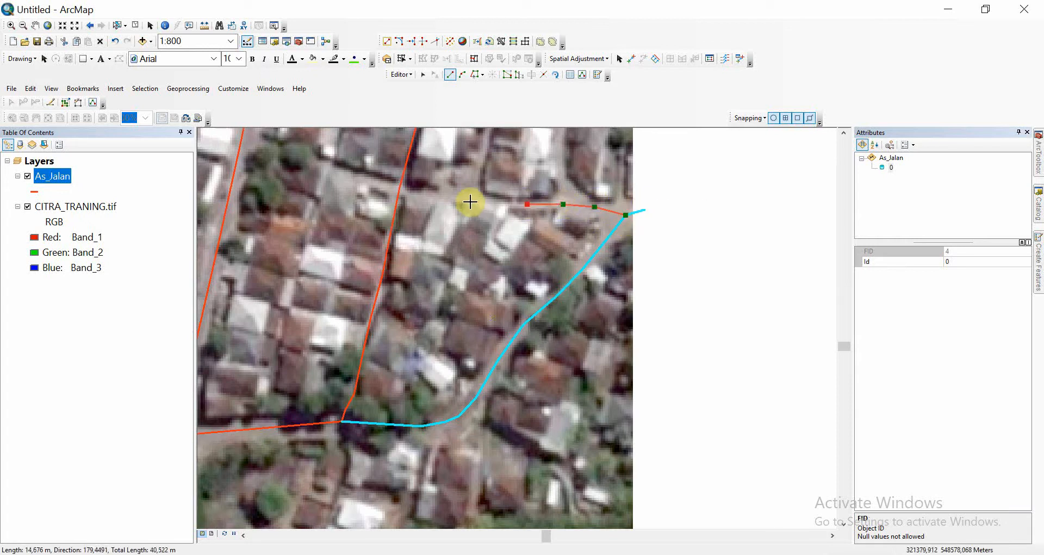
{"action": "left_click", "coordinate": [474, 197]}
{"action": "left_click", "coordinate": [420, 190]}
{"action": "left_click", "coordinate": [399, 188]}
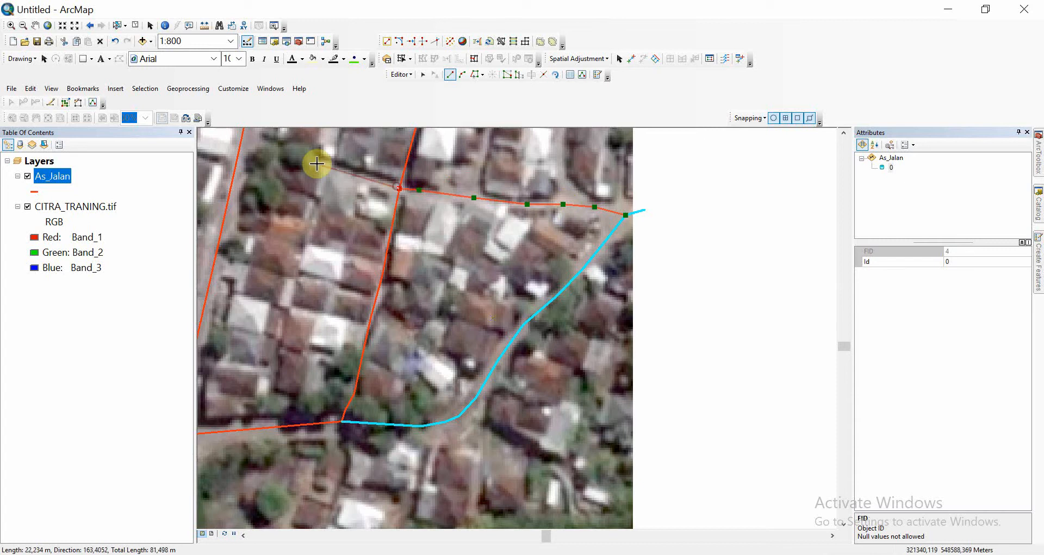
{"action": "mouse_move", "coordinate": [328, 161]}
{"action": "left_mouse_down"}
{"action": "mouse_move", "coordinate": [513, 249]}
{"action": "mouse_move", "coordinate": [445, 229]}
{"action": "left_mouse_up"}
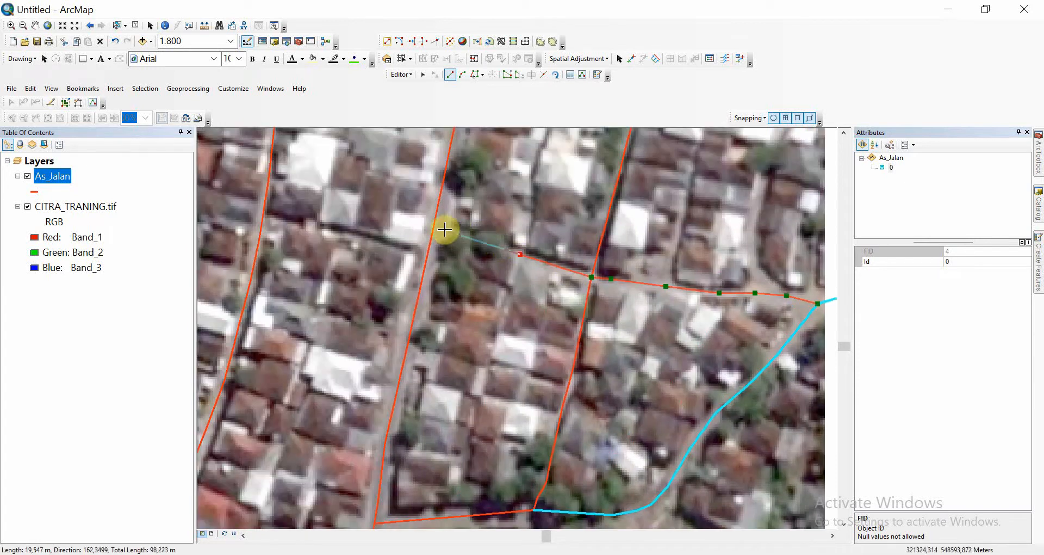
{"action": "double_click", "coordinate": [434, 227]}
Step: Digitize the cross lane's centreline west from the main road to the western parallel road, snapped at both ends
{"action": "left_click_drag", "start_coordinate": [466, 132], "coordinate": [459, 319]}
{"action": "left_click_drag", "start_coordinate": [470, 266], "coordinate": [478, 443]}
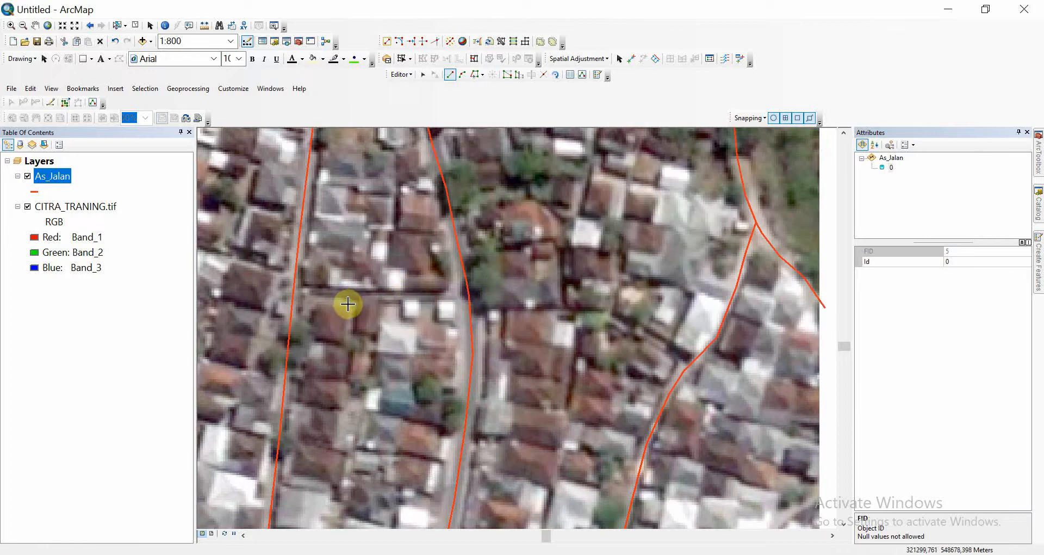
{"action": "mouse_move", "coordinate": [345, 306]}
{"action": "left_mouse_down"}
{"action": "mouse_move", "coordinate": [459, 383]}
{"action": "mouse_move", "coordinate": [495, 372]}
{"action": "left_mouse_up"}
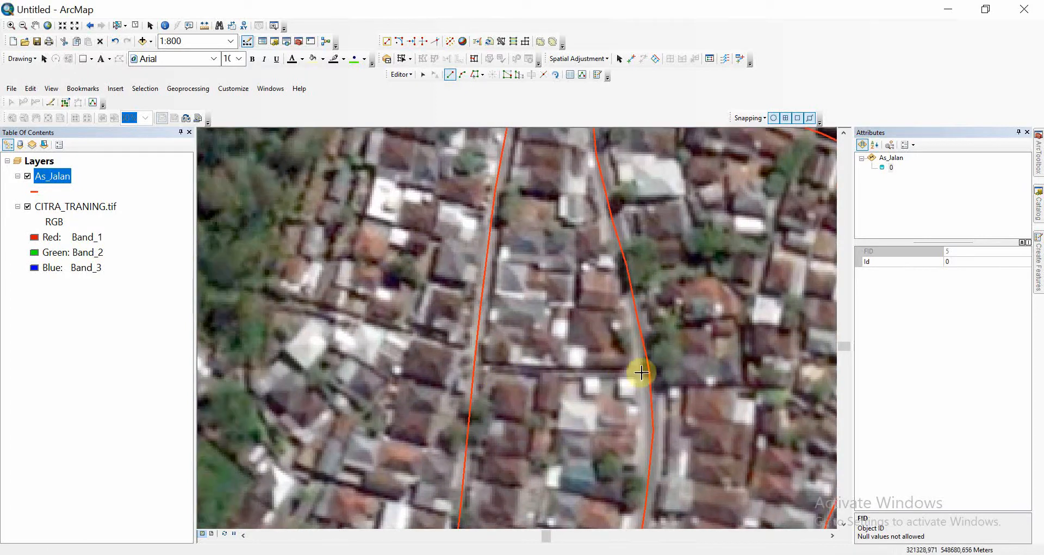
{"action": "left_click", "coordinate": [649, 372]}
{"action": "left_click", "coordinate": [593, 373]}
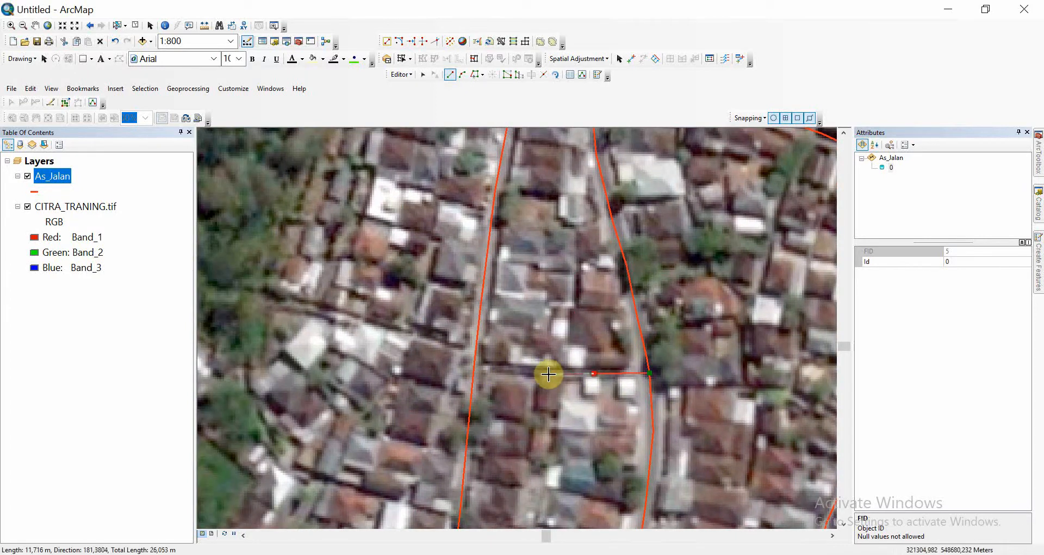
{"action": "left_click", "coordinate": [548, 373]}
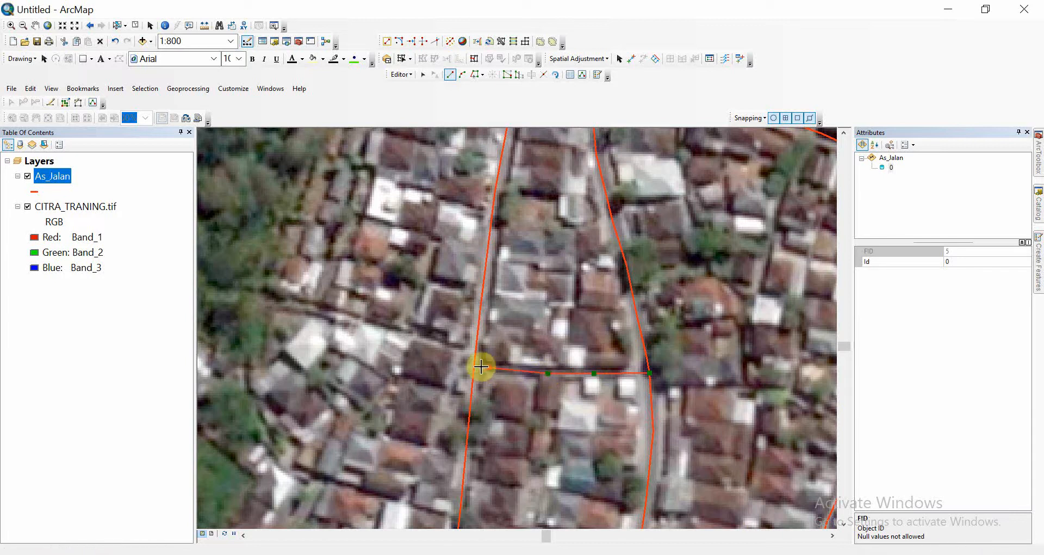
{"action": "double_click", "coordinate": [477, 367]}
Step: Start a centreline on the western road just north of the cross lane and trace it west-northwest past the houses to the woodland edge
{"action": "left_click", "coordinate": [475, 352]}
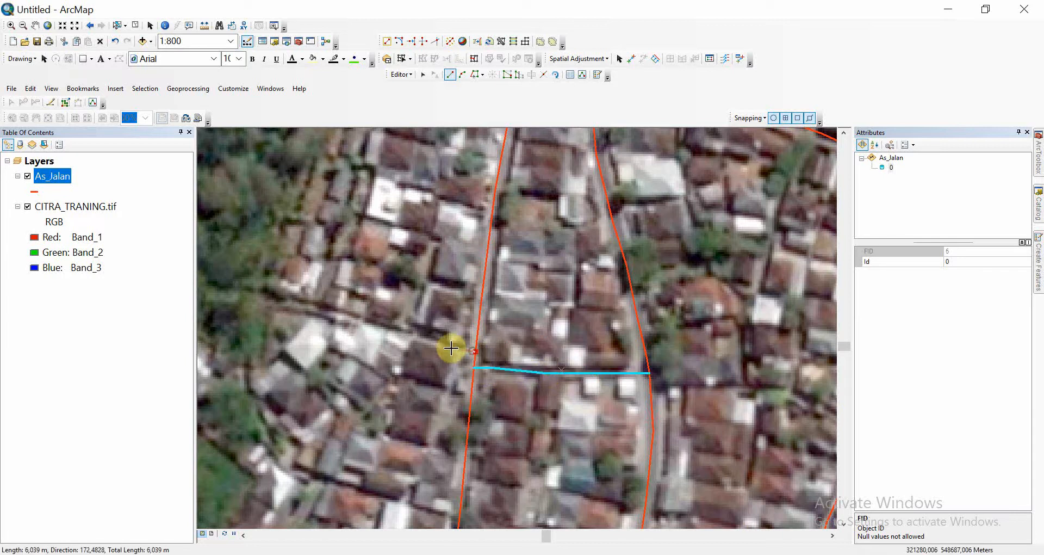
{"action": "left_click", "coordinate": [433, 341]}
{"action": "left_click", "coordinate": [358, 321]}
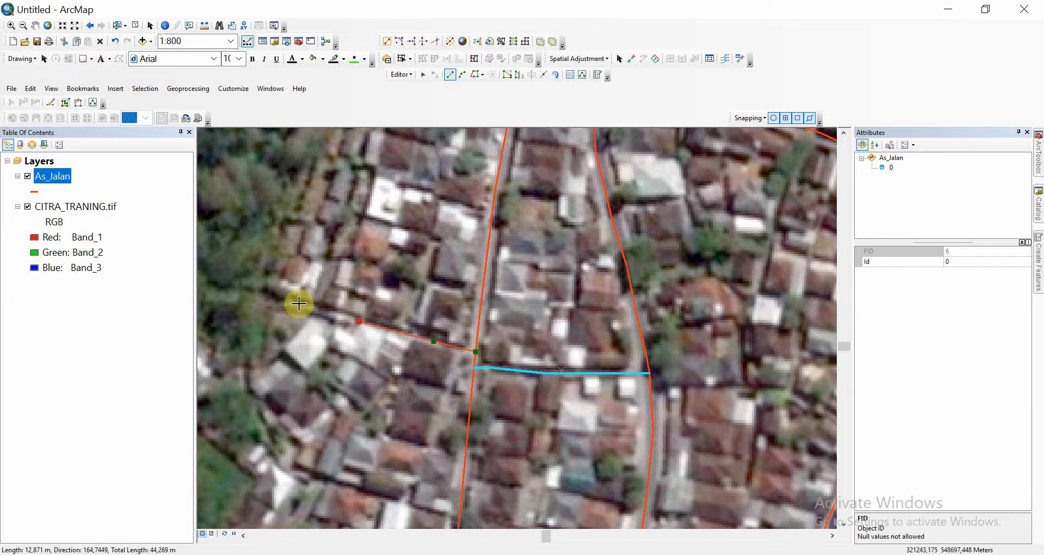
{"action": "left_click", "coordinate": [292, 302]}
{"action": "left_click_drag", "start_coordinate": [292, 302], "coordinate": [599, 354]}
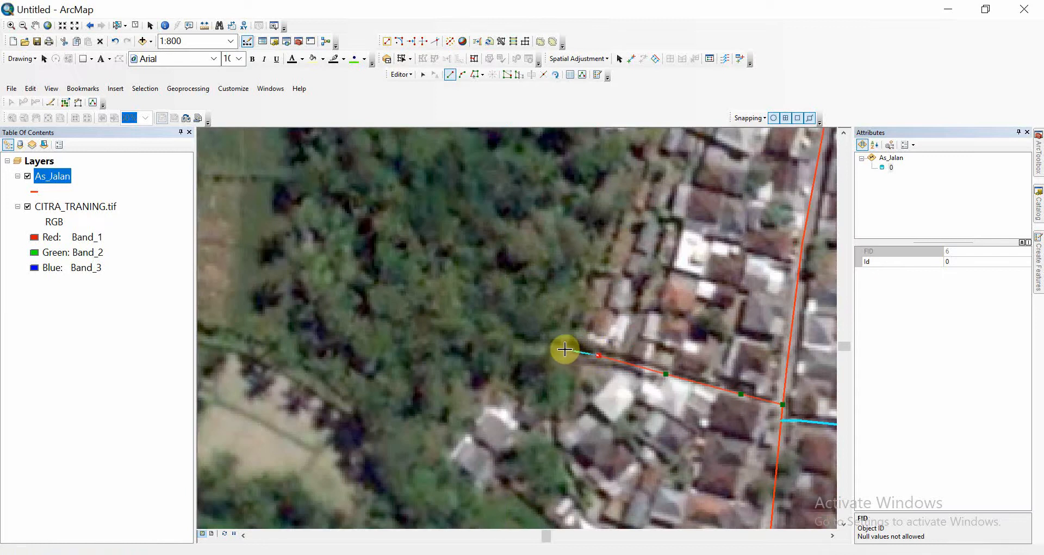
{"action": "left_click", "coordinate": [565, 349]}
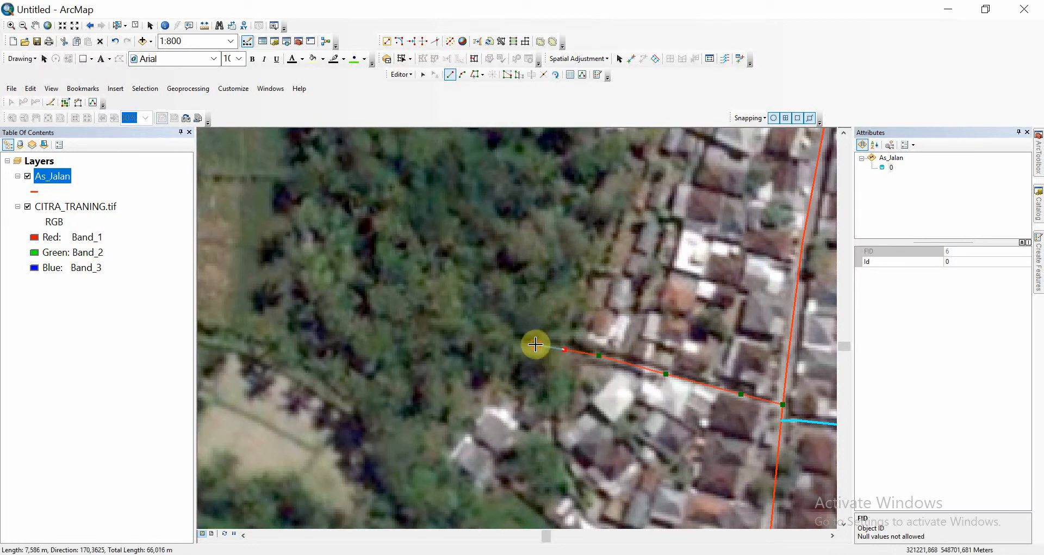
Step: Continue the centreline west through the woodland, bend it southwest, and finish it near the bare field
{"action": "left_click", "coordinate": [536, 344]}
{"action": "left_click", "coordinate": [488, 339]}
{"action": "left_click", "coordinate": [428, 340]}
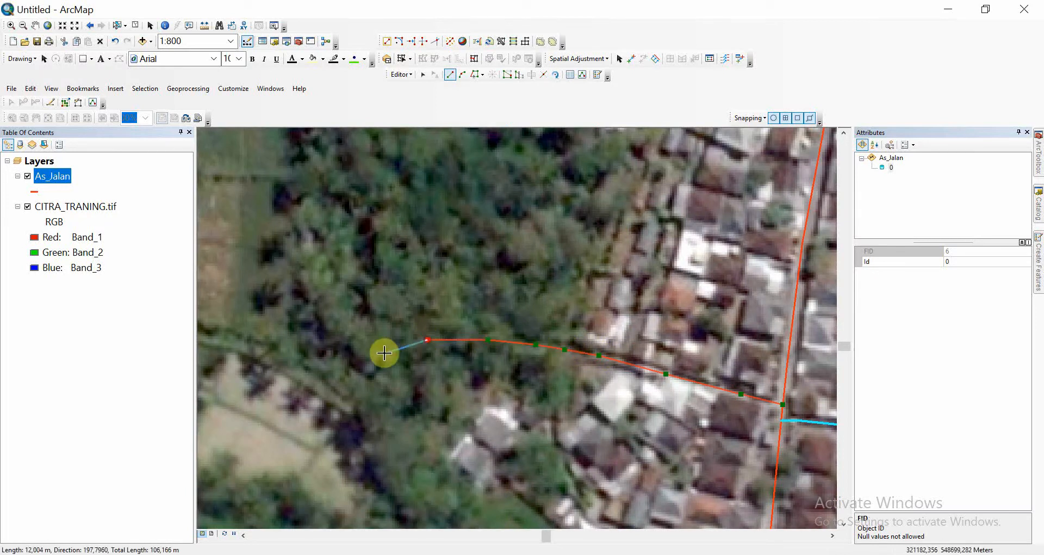
{"action": "left_click", "coordinate": [373, 352]}
{"action": "left_click", "coordinate": [340, 362]}
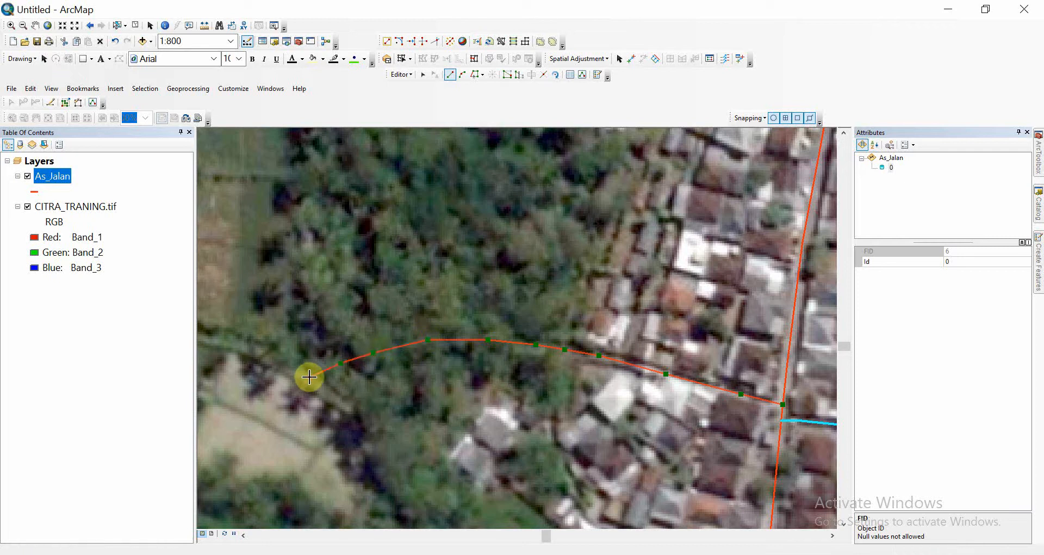
{"action": "double_click", "coordinate": [309, 377]}
Step: Examine the digitized road network against the satellite image to find lanes not yet traced
{"action": "left_click_drag", "start_coordinate": [352, 386], "coordinate": [345, 201]}
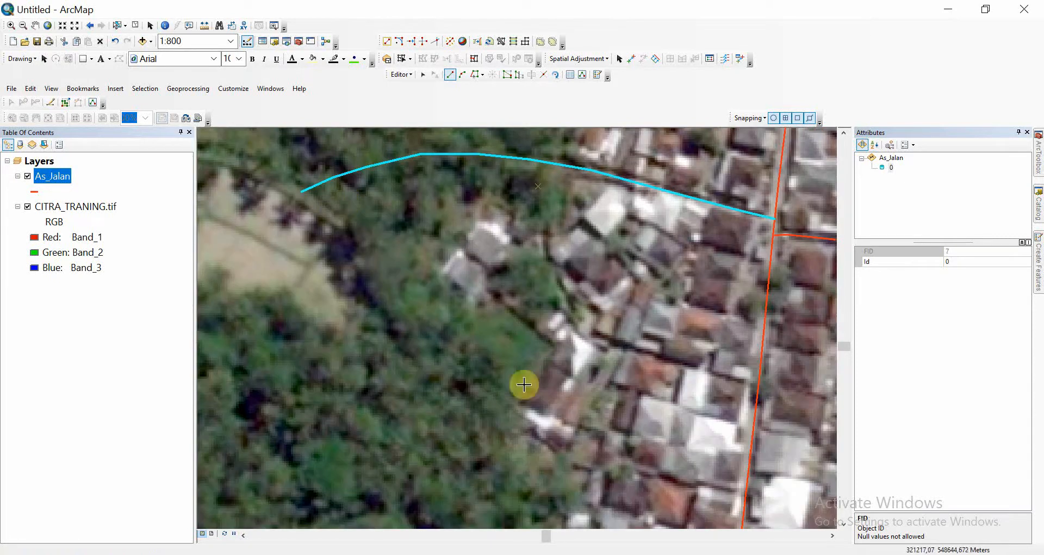
{"action": "left_click_drag", "start_coordinate": [522, 383], "coordinate": [450, 254]}
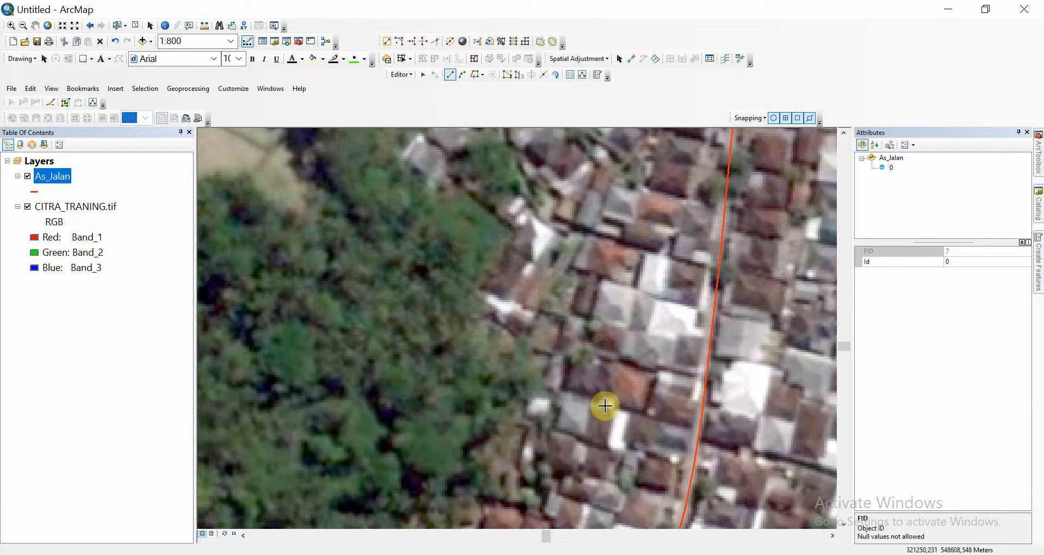
{"action": "left_click_drag", "start_coordinate": [635, 412], "coordinate": [534, 420]}
{"action": "scroll", "coordinate": [527, 426], "scroll_direction": "up", "scroll_amount": 2}
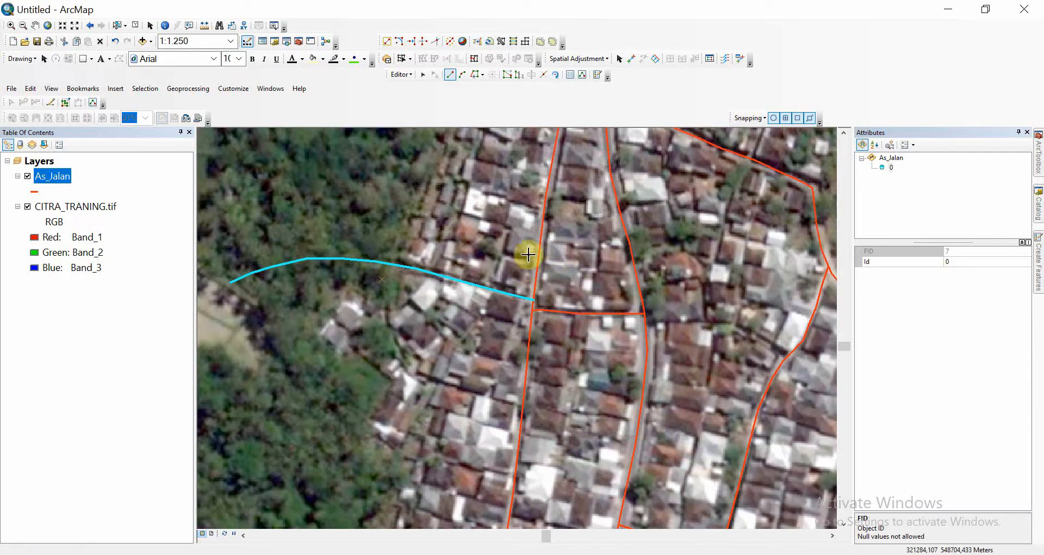
{"action": "left_click_drag", "start_coordinate": [529, 254], "coordinate": [486, 468]}
{"action": "mouse_move", "coordinate": [531, 292]}
{"action": "left_mouse_down"}
{"action": "mouse_move", "coordinate": [496, 412]}
{"action": "mouse_move", "coordinate": [543, 295]}
{"action": "mouse_move", "coordinate": [517, 354]}
{"action": "mouse_move", "coordinate": [412, 217]}
{"action": "left_mouse_up"}
{"action": "left_click_drag", "start_coordinate": [400, 304], "coordinate": [267, 240]}
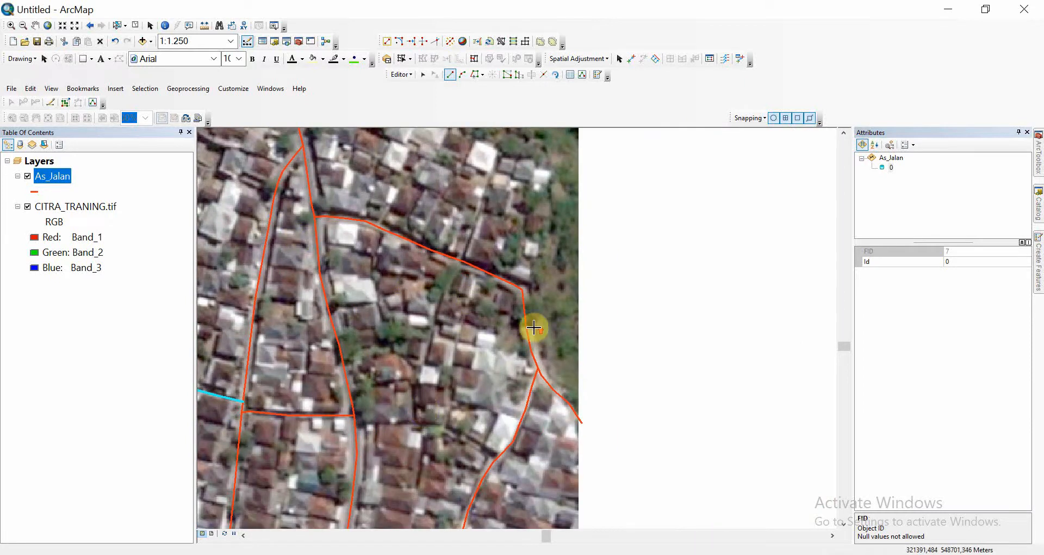
{"action": "scroll", "coordinate": [522, 319], "scroll_direction": "up", "scroll_amount": 3}
{"action": "left_click_drag", "start_coordinate": [538, 257], "coordinate": [583, 137]}
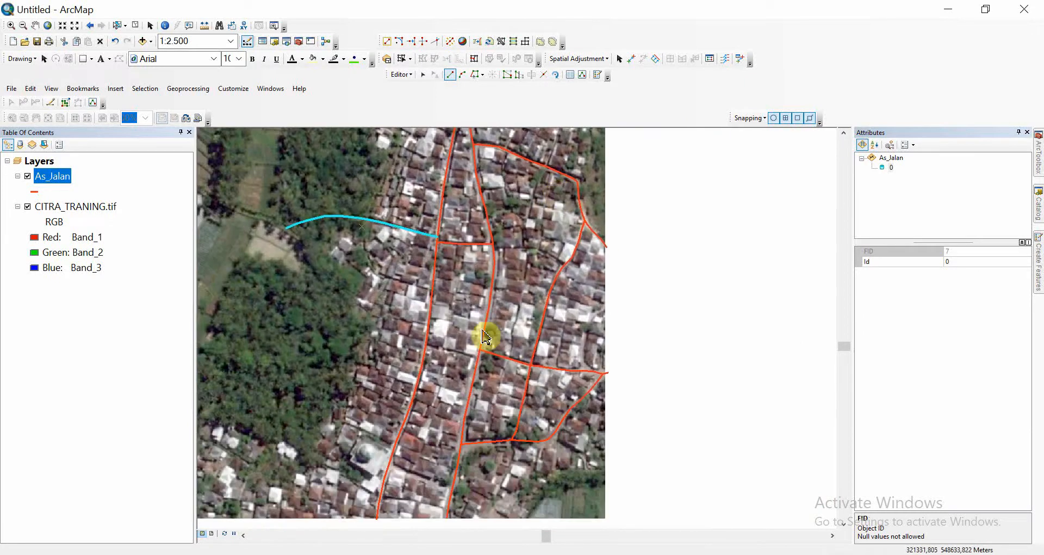
{"action": "left_click_drag", "start_coordinate": [476, 343], "coordinate": [508, 238]}
{"action": "left_click_drag", "start_coordinate": [409, 346], "coordinate": [466, 286]}
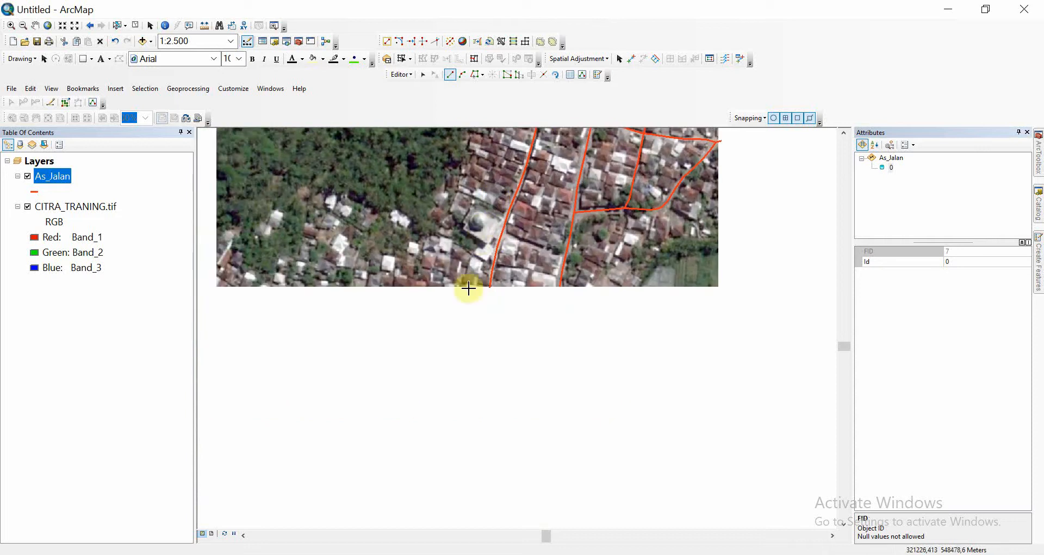
{"action": "left_click_drag", "start_coordinate": [473, 235], "coordinate": [466, 365]}
{"action": "left_click_drag", "start_coordinate": [515, 269], "coordinate": [473, 363]}
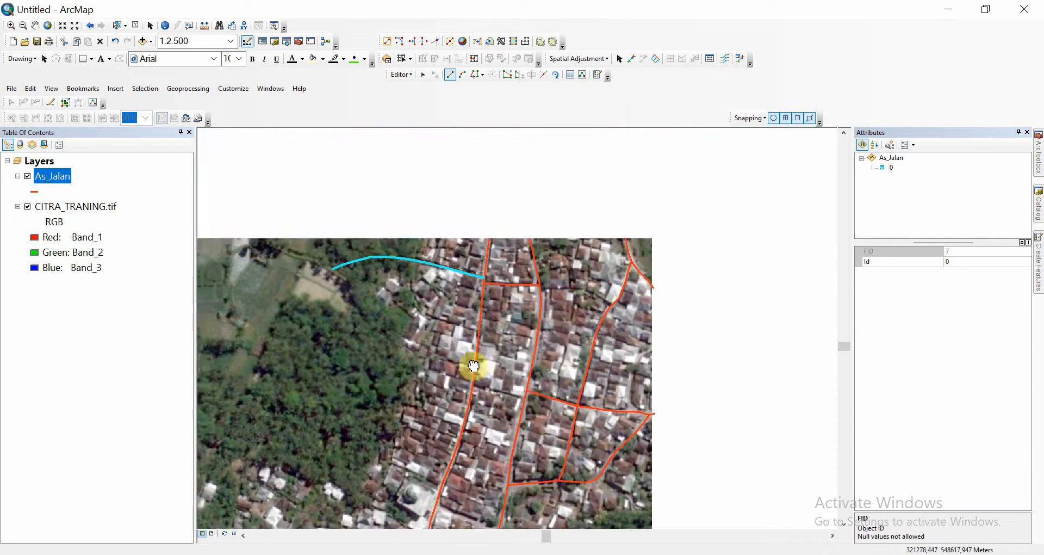
Step: Digitize a straight connecting centreline from the western road's vertex east-southeast to the main road, just south of the existing cross street junction
{"action": "scroll", "coordinate": [501, 410], "scroll_direction": "down", "scroll_amount": 2}
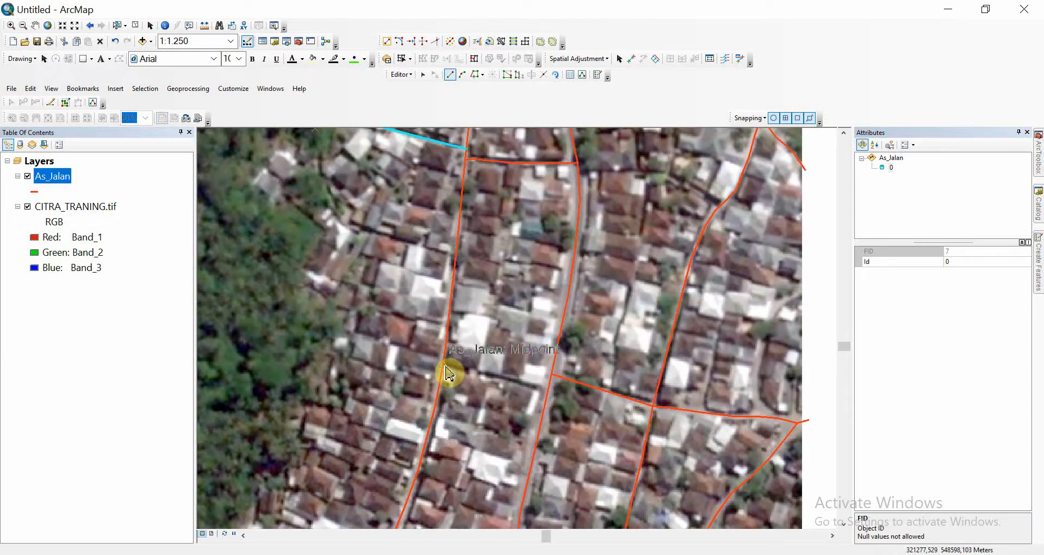
{"action": "left_click", "coordinate": [445, 367]}
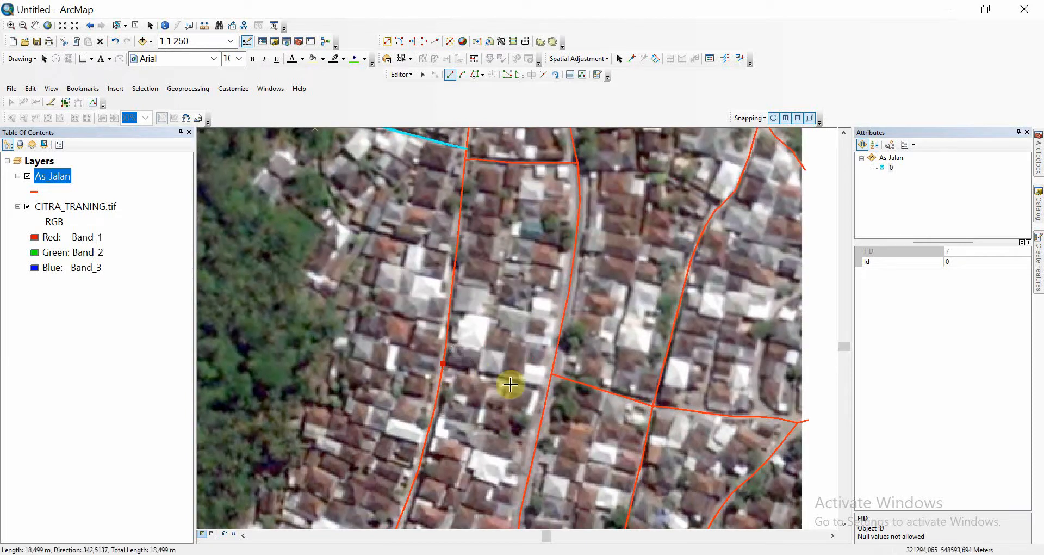
{"action": "double_click", "coordinate": [547, 391]}
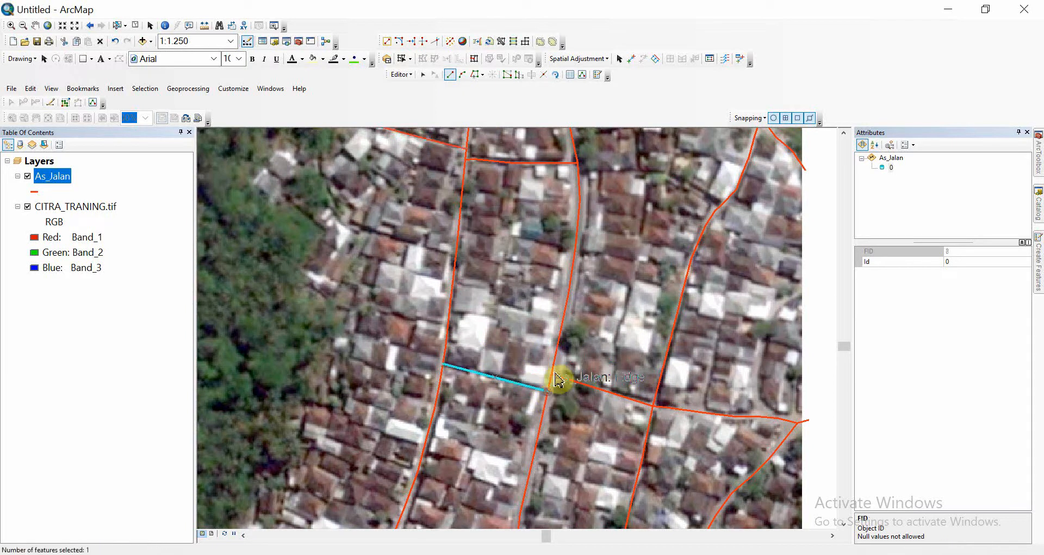
Step: Start a centreline on the western road south of the woodland lane's junction and trace it west between the houses
{"action": "left_click_drag", "start_coordinate": [576, 312], "coordinate": [546, 424]}
{"action": "left_click_drag", "start_coordinate": [488, 253], "coordinate": [463, 361]}
{"action": "left_click_drag", "start_coordinate": [469, 307], "coordinate": [477, 410]}
{"action": "left_click_drag", "start_coordinate": [443, 374], "coordinate": [526, 205]}
{"action": "left_click_drag", "start_coordinate": [457, 256], "coordinate": [452, 393]}
{"action": "left_click_drag", "start_coordinate": [469, 348], "coordinate": [485, 206]}
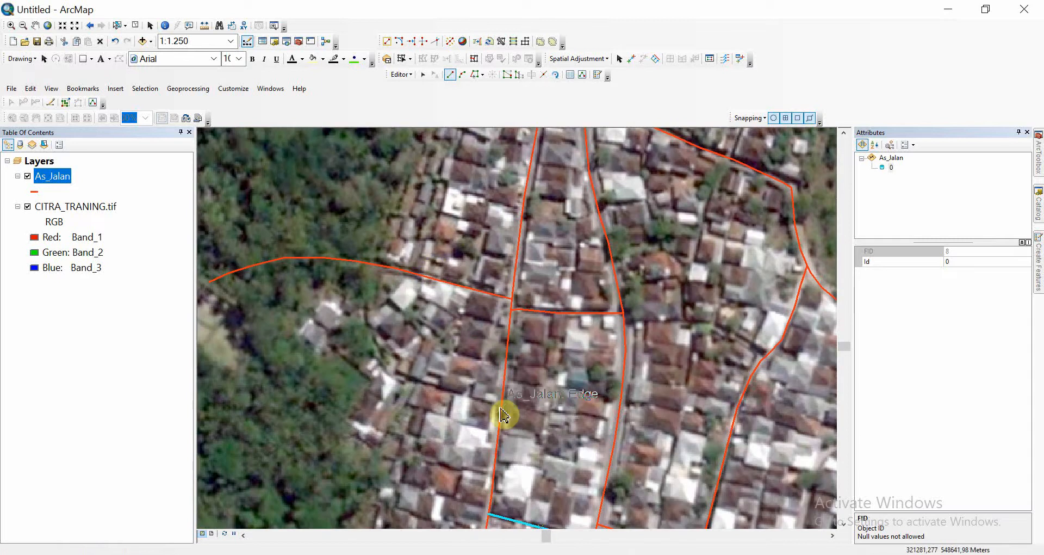
{"action": "left_click", "coordinate": [501, 406]}
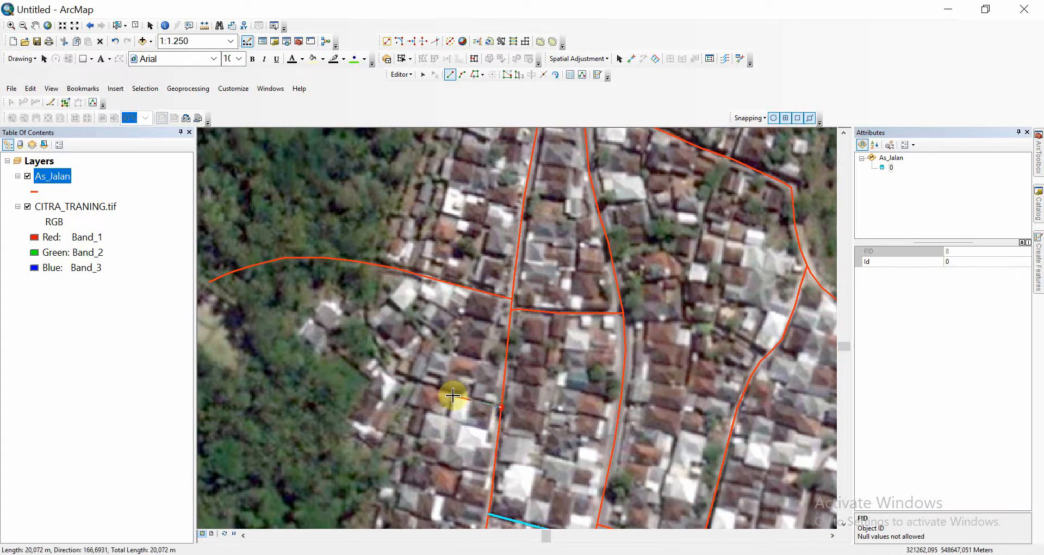
{"action": "left_click", "coordinate": [447, 389]}
{"action": "left_click", "coordinate": [411, 378]}
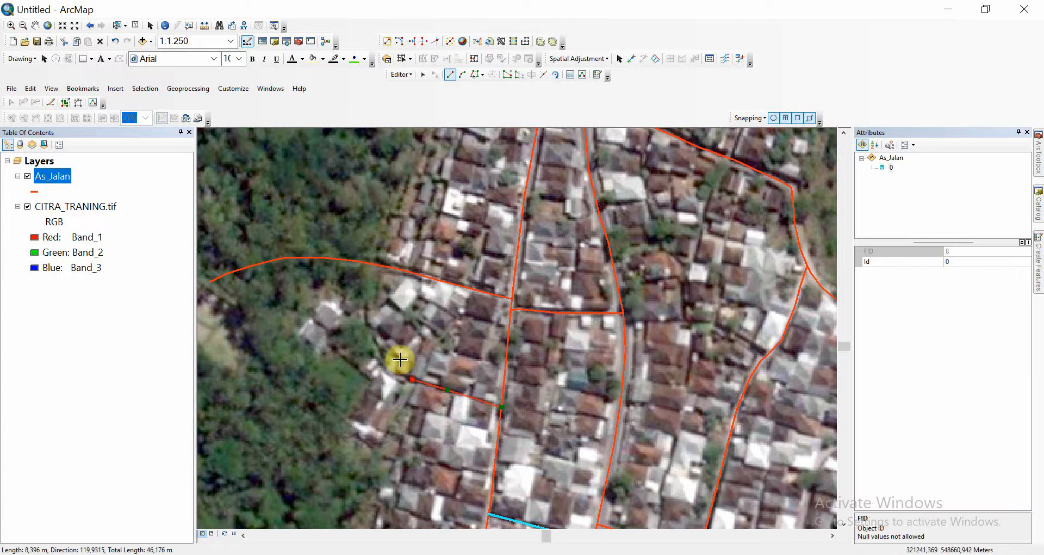
Step: Curve the centreline northwest and north around the houses and finish it snapped to the woodland lane
{"action": "left_click", "coordinate": [385, 357]}
{"action": "left_click", "coordinate": [370, 331]}
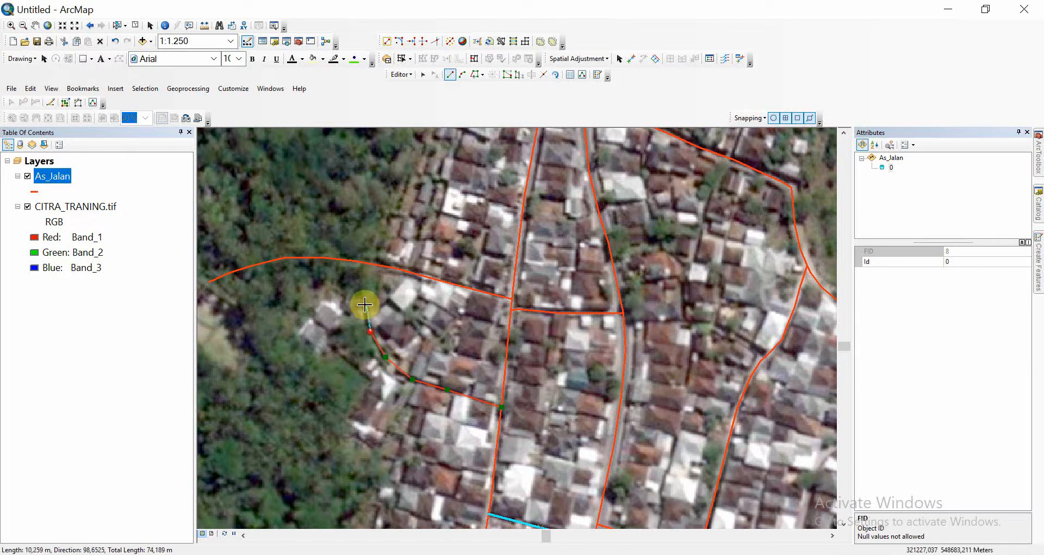
{"action": "left_click", "coordinate": [368, 296]}
{"action": "double_click", "coordinate": [372, 264]}
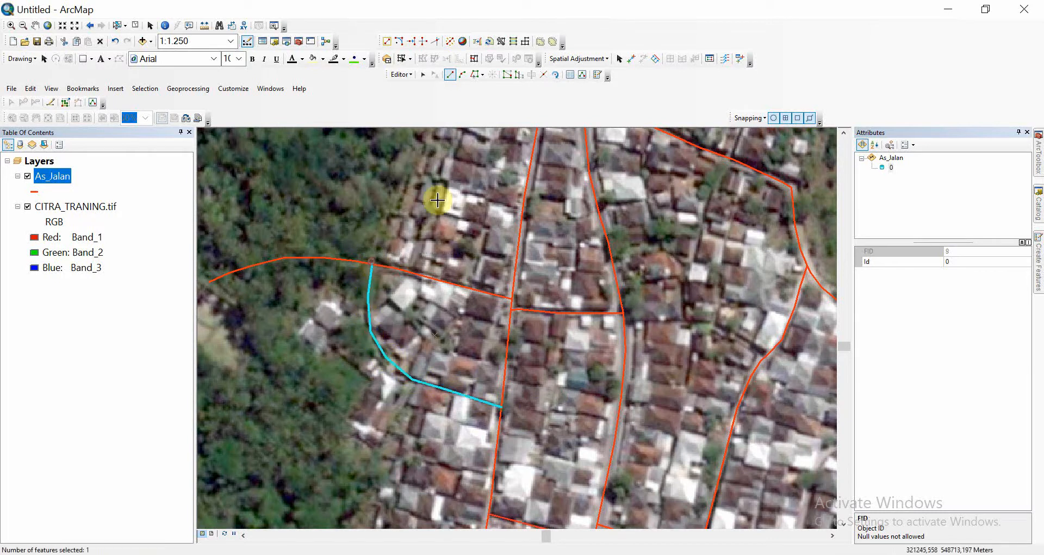
Step: Digitize the lane's centreline east from the main road, just south of the cross lane junction, and finish it at the eastern lane's vertex
{"action": "left_click_drag", "start_coordinate": [437, 199], "coordinate": [374, 373]}
{"action": "left_click_drag", "start_coordinate": [475, 328], "coordinate": [330, 283]}
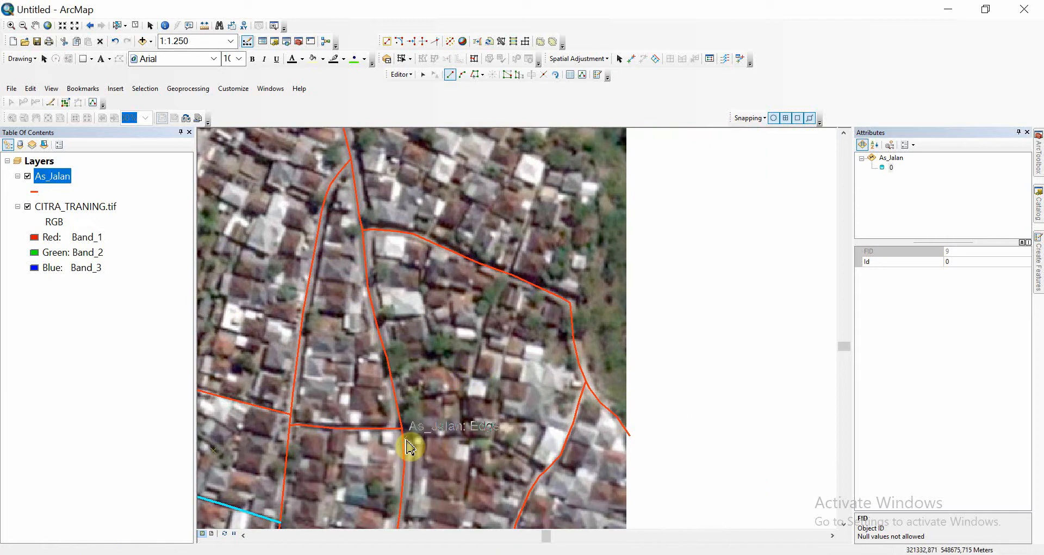
{"action": "left_click", "coordinate": [403, 441]}
{"action": "left_click", "coordinate": [453, 435]}
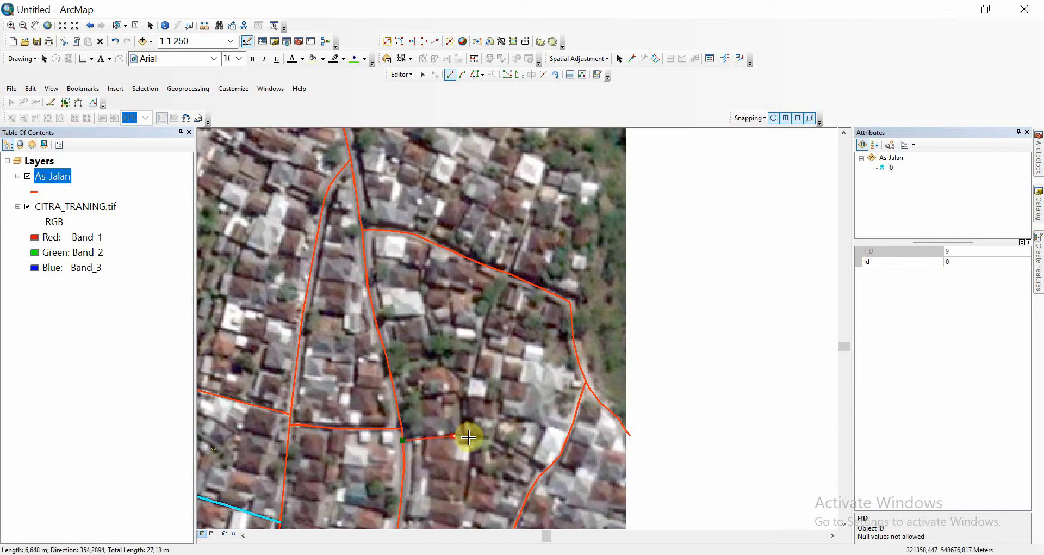
{"action": "left_click", "coordinate": [465, 435]}
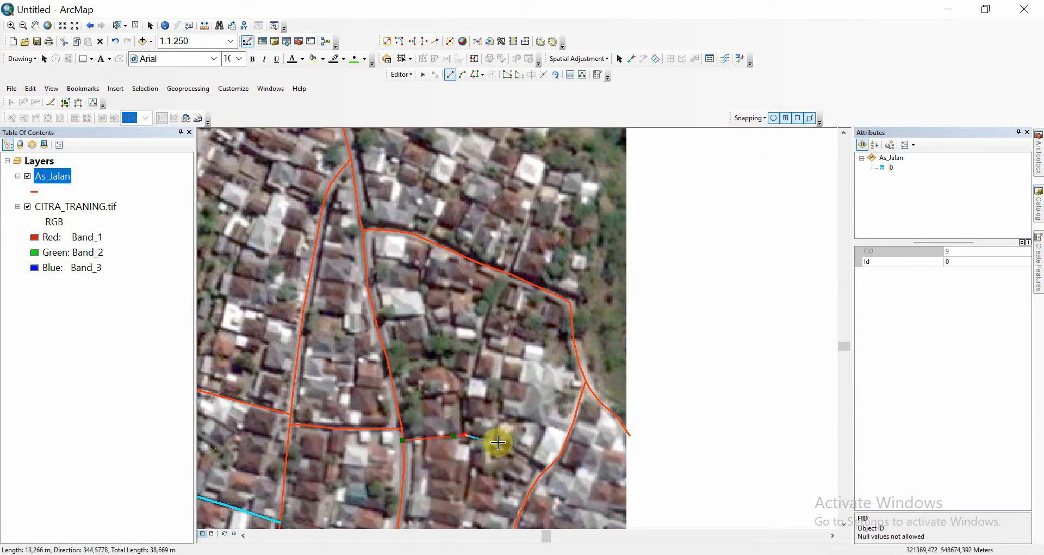
{"action": "left_click", "coordinate": [498, 442]}
{"action": "left_click", "coordinate": [531, 461]}
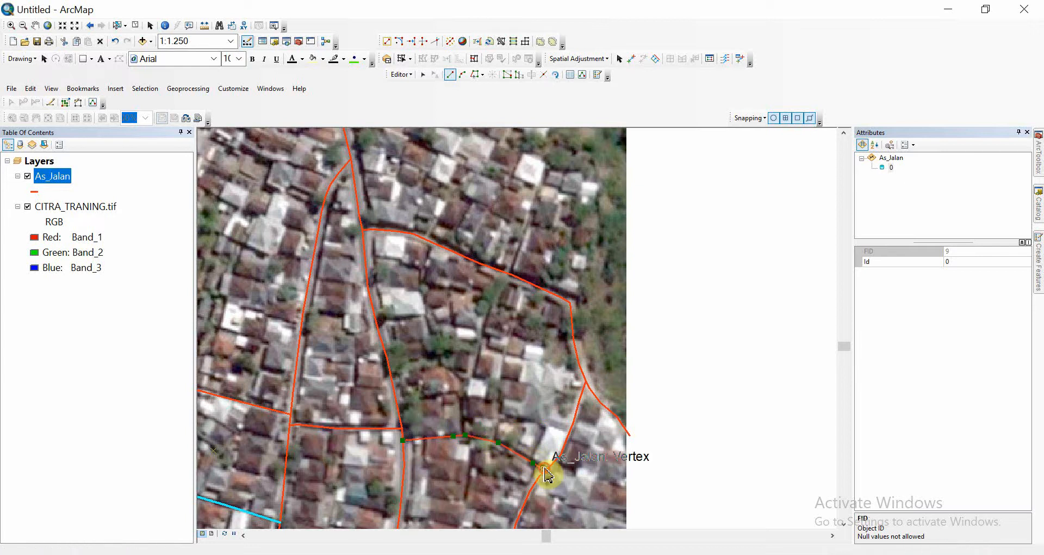
{"action": "left_click", "coordinate": [546, 471]}
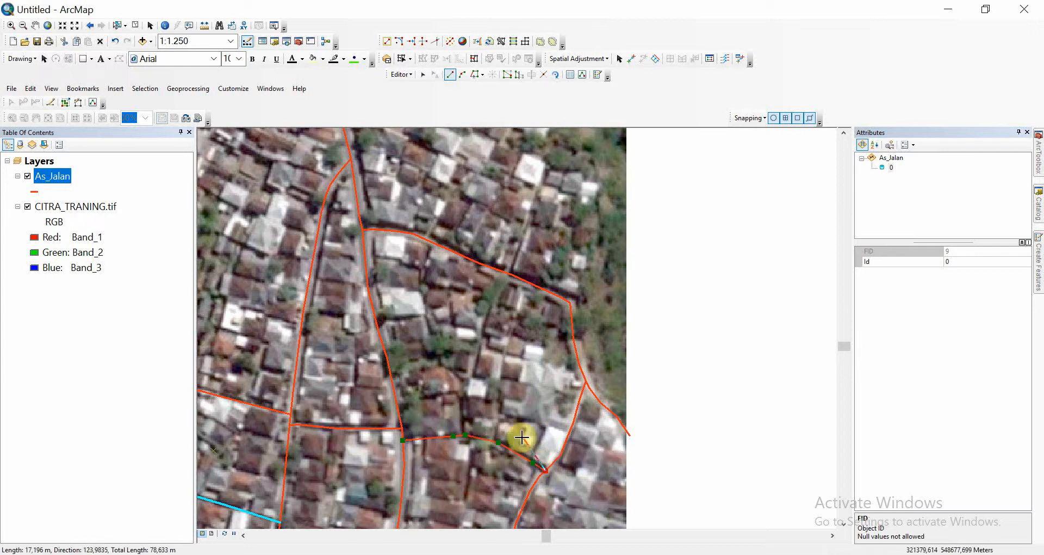
{"action": "right_click", "coordinate": [567, 470]}
{"action": "left_click", "coordinate": [596, 440]}
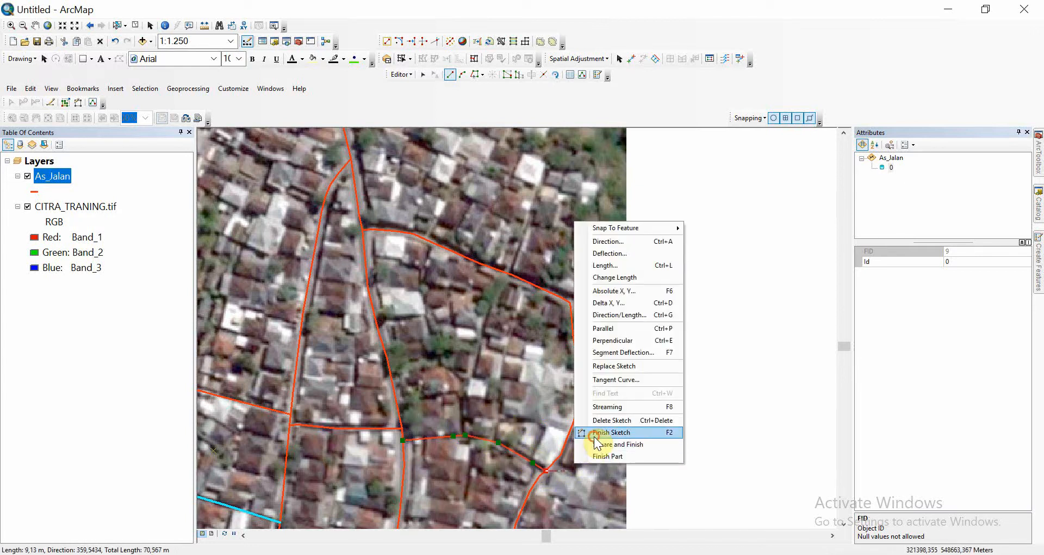
Step: Start a centreline at a vertex of the lane just drawn and trace it north through the housing to the northeastern road
{"action": "left_click", "coordinate": [469, 443]}
{"action": "left_click", "coordinate": [467, 394]}
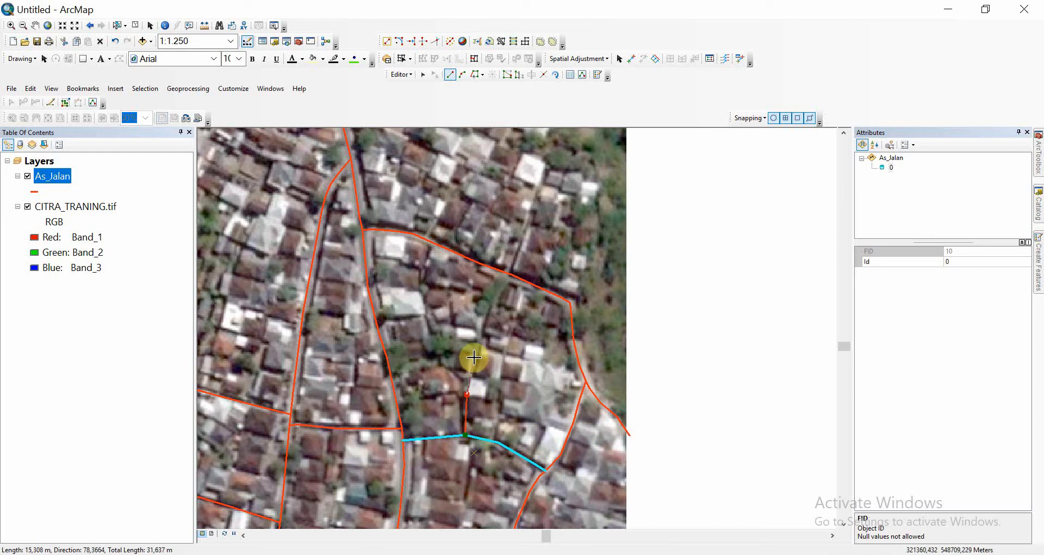
{"action": "left_click", "coordinate": [474, 357]}
{"action": "left_click", "coordinate": [483, 322]}
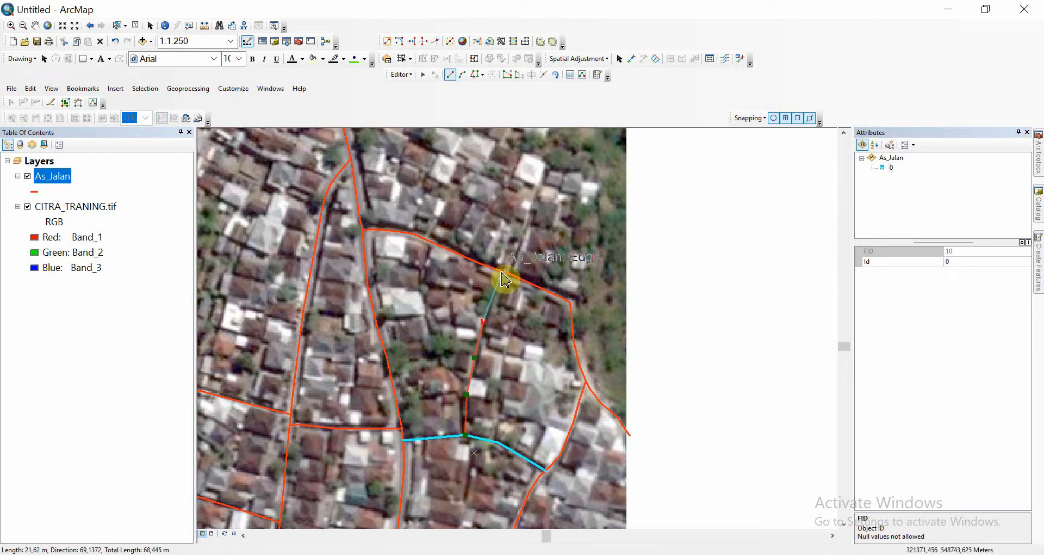
{"action": "left_click", "coordinate": [502, 272]}
Step: Extend the centreline north across the northeastern road and between the houses, and finish it beside the large white-roofed house
{"action": "left_click", "coordinate": [517, 248]}
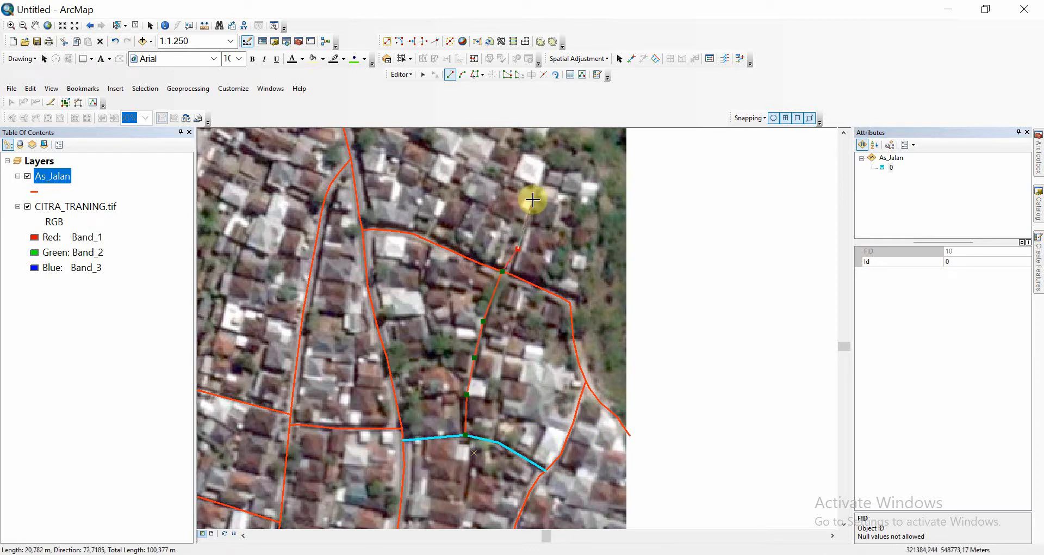
{"action": "left_click", "coordinate": [536, 197]}
{"action": "left_click_drag", "start_coordinate": [537, 195], "coordinate": [497, 352]}
{"action": "left_click", "coordinate": [510, 313]}
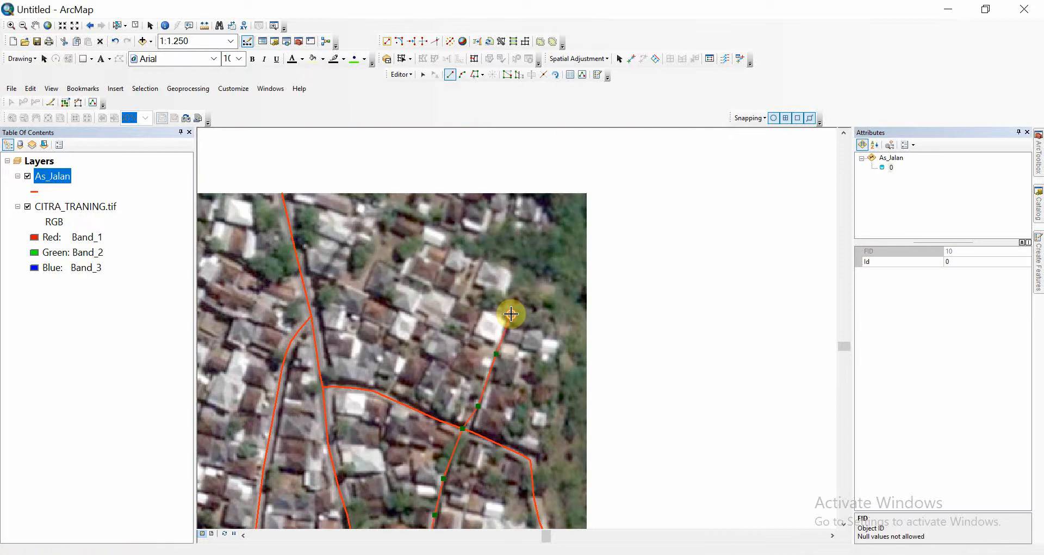
{"action": "double_click", "coordinate": [511, 314]}
Step: Leave line drawing and clear the selection of the finished centreline
{"action": "left_click_drag", "start_coordinate": [382, 288], "coordinate": [455, 426]}
{"action": "left_click_drag", "start_coordinate": [390, 408], "coordinate": [591, 202]}
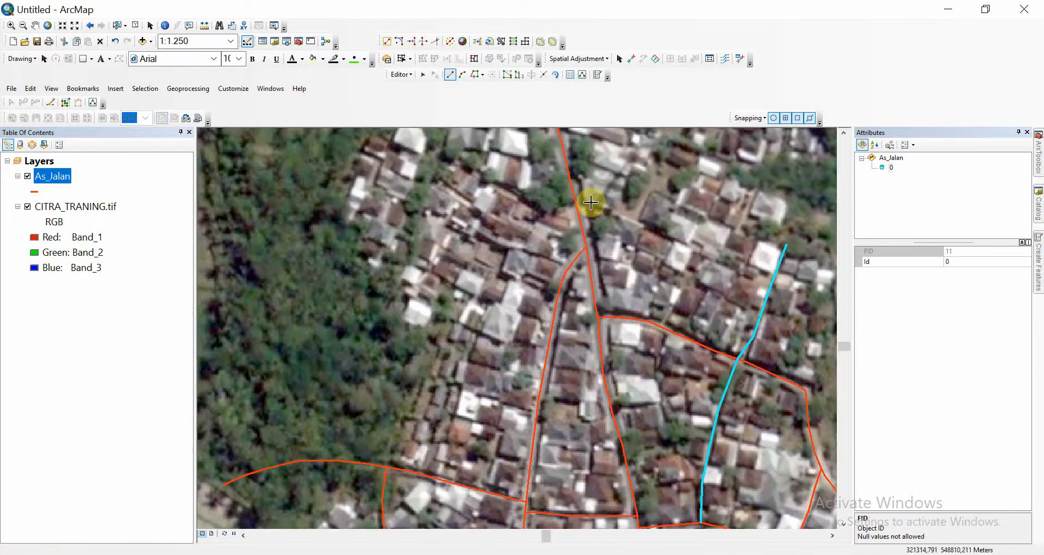
{"action": "left_click_drag", "start_coordinate": [500, 387], "coordinate": [395, 270]}
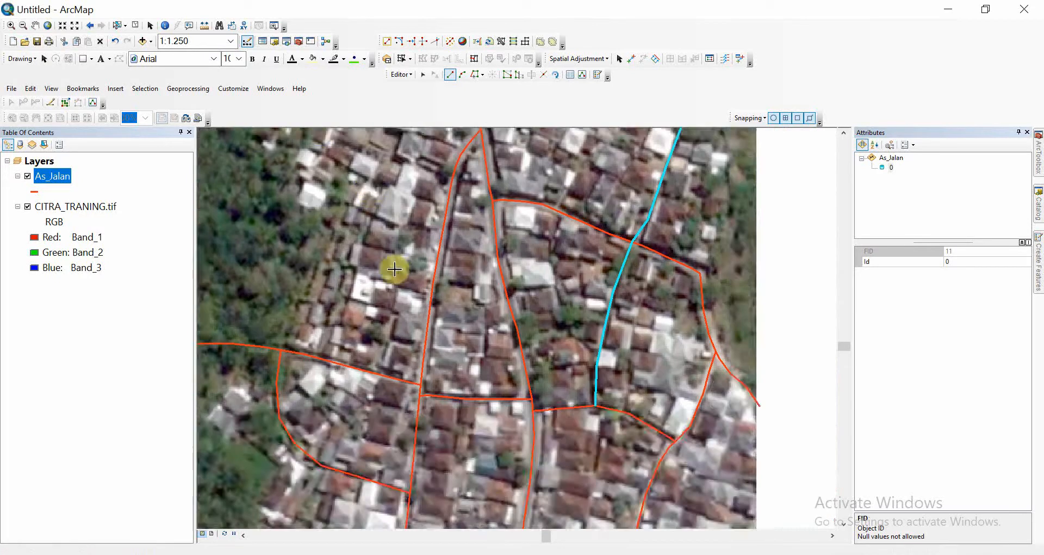
{"action": "scroll", "coordinate": [488, 351], "scroll_direction": "down", "scroll_amount": 2}
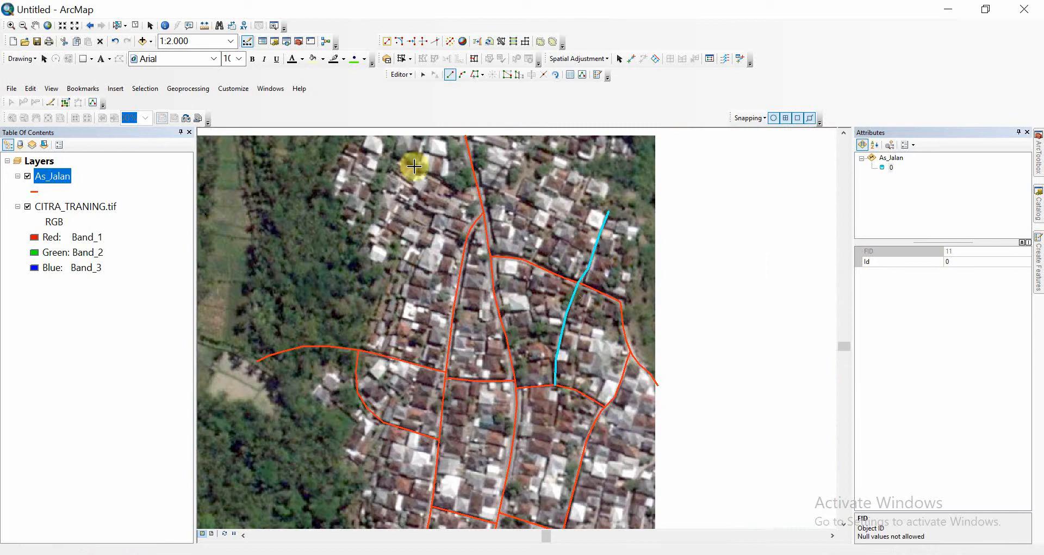
{"action": "left_click", "coordinate": [422, 78]}
{"action": "right_click", "coordinate": [471, 206]}
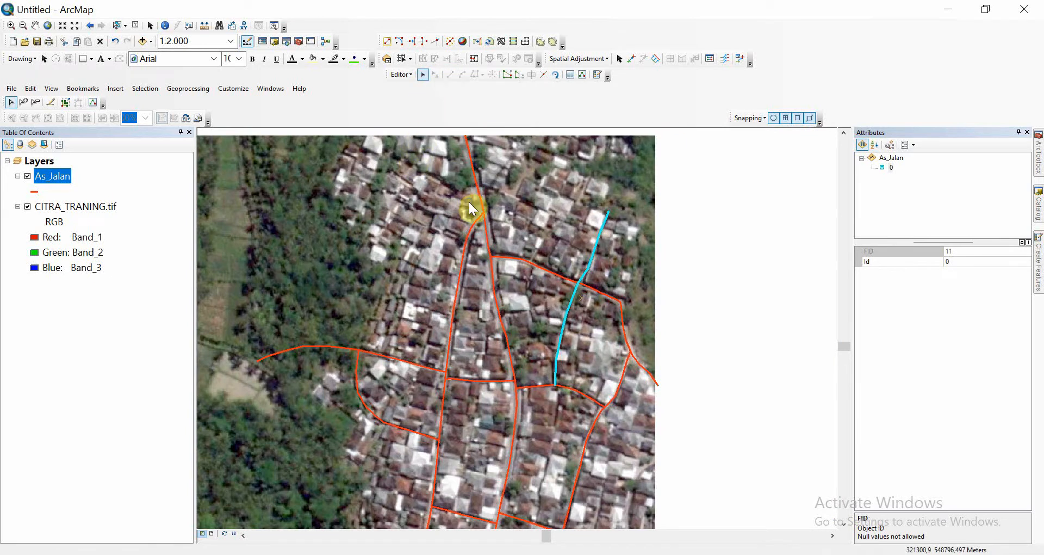
{"action": "left_click", "coordinate": [501, 282]}
{"action": "left_click_drag", "start_coordinate": [468, 265], "coordinate": [593, 232]}
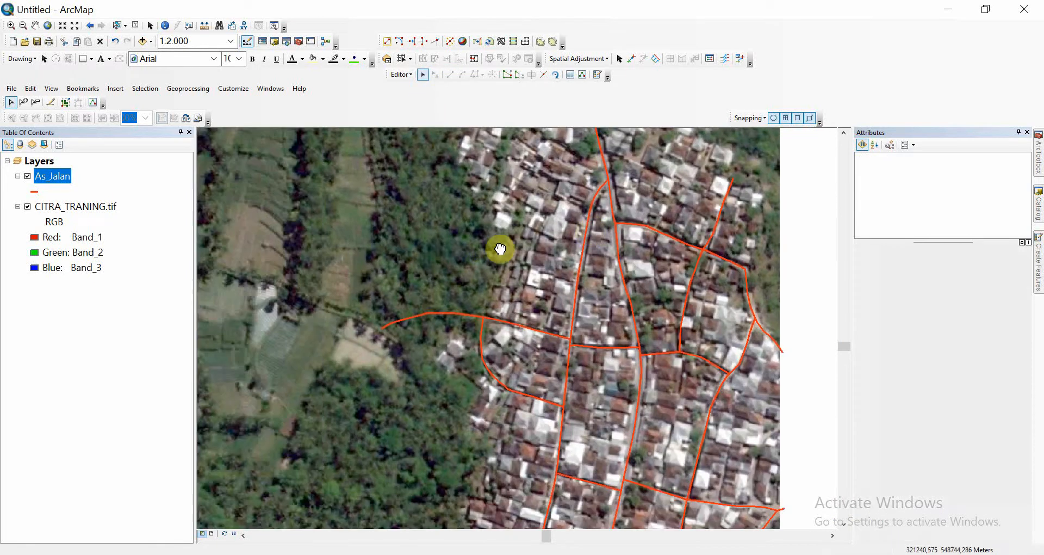
Step: Open the attribute table of As_Jalan and select all of its polyline records
{"action": "right_click", "coordinate": [65, 180]}
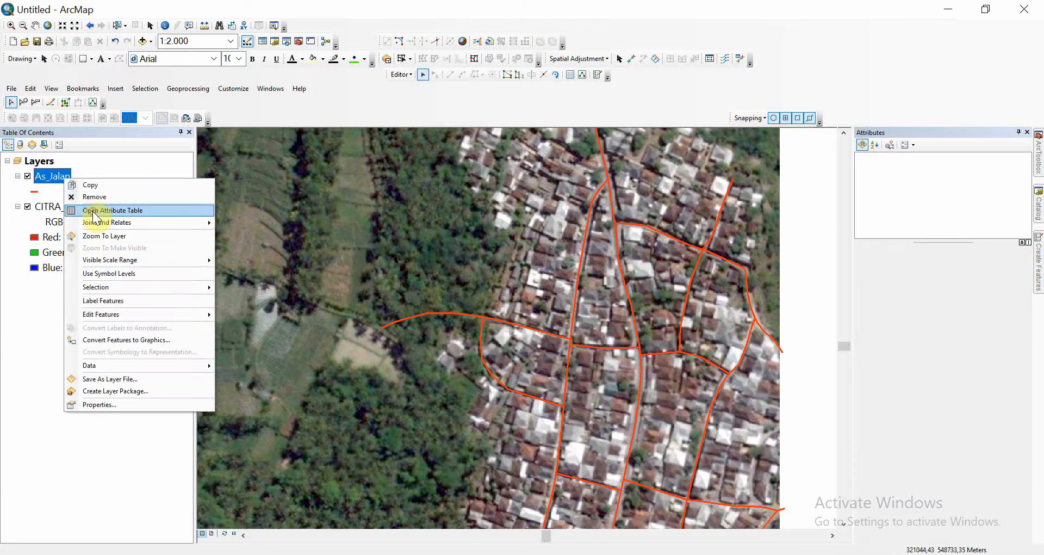
{"action": "left_click", "coordinate": [95, 211]}
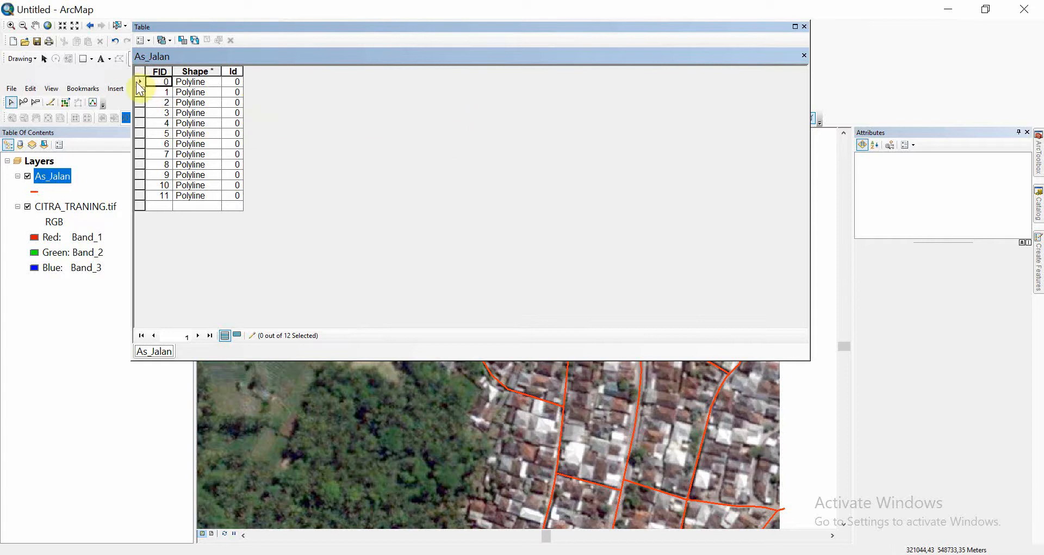
{"action": "left_click_drag", "start_coordinate": [136, 81], "coordinate": [152, 194]}
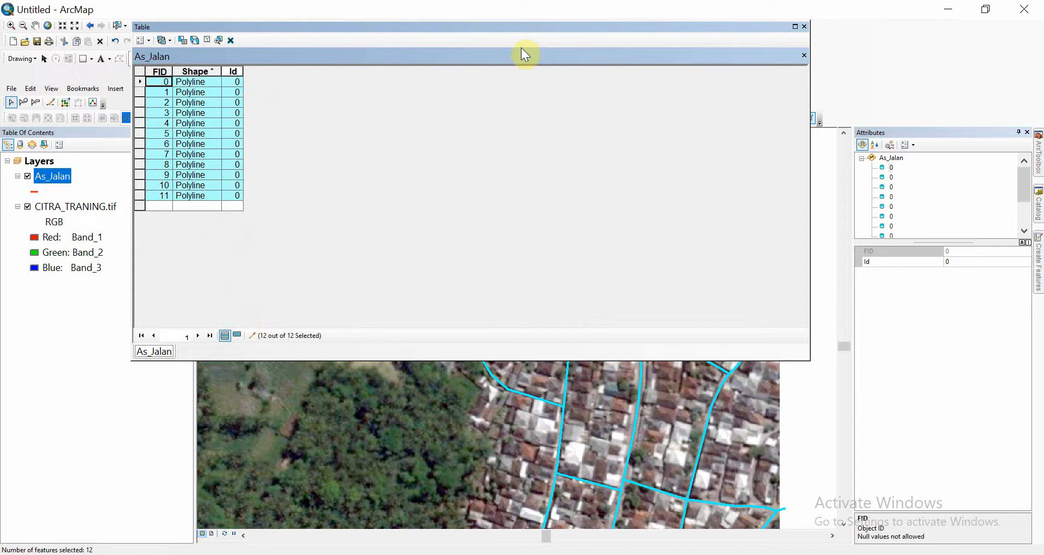
Step: Save the edits made to As_Jalan and end the editing session, keeping the attribute table open
{"action": "left_click_drag", "start_coordinate": [385, 28], "coordinate": [625, 136]}
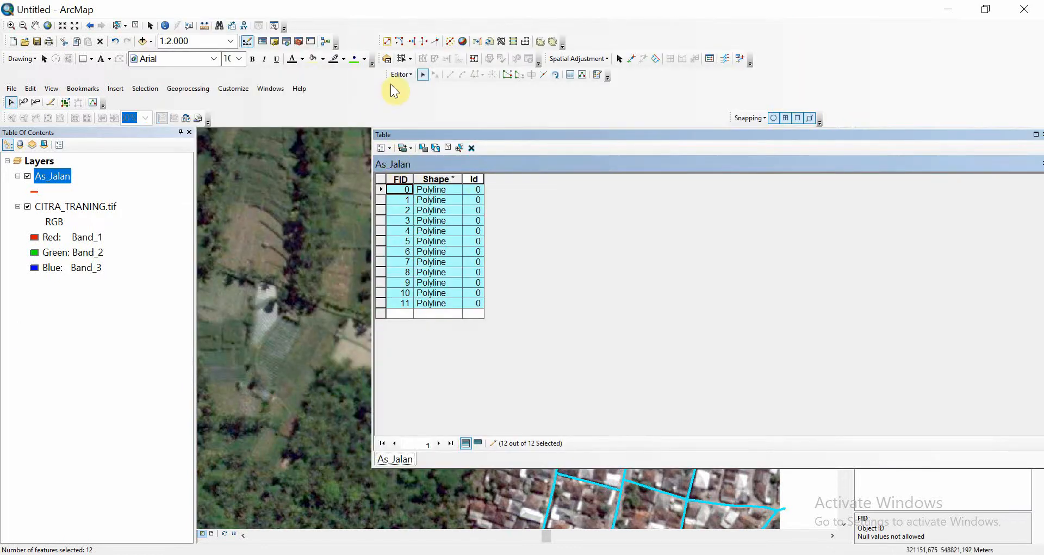
{"action": "left_click", "coordinate": [400, 75]}
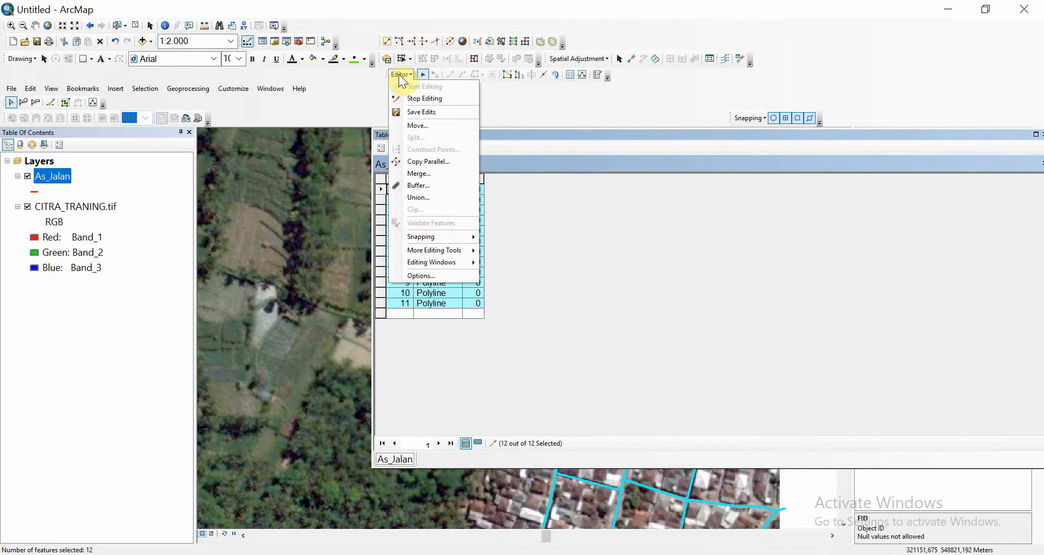
{"action": "left_click", "coordinate": [415, 112]}
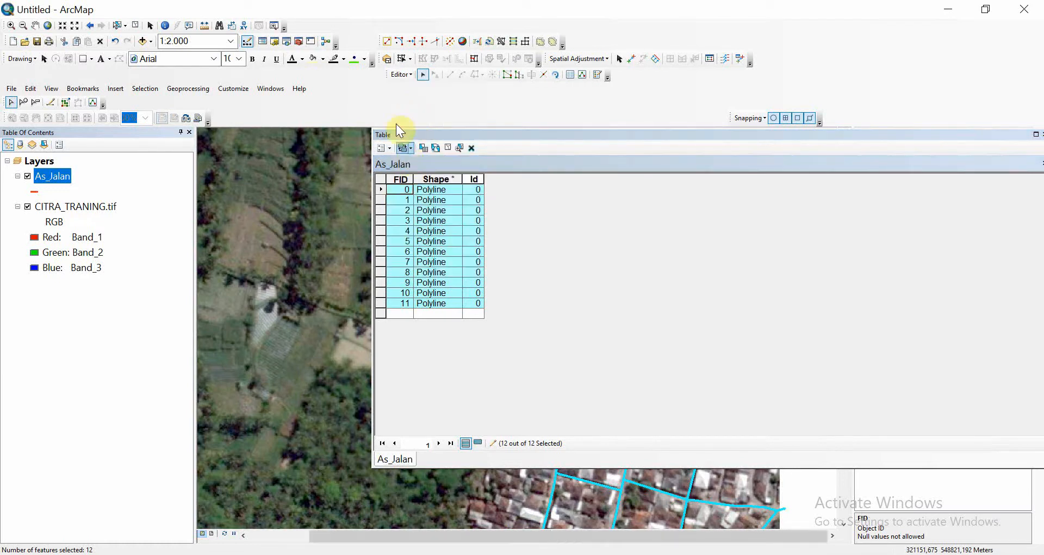
{"action": "left_click", "coordinate": [391, 75]}
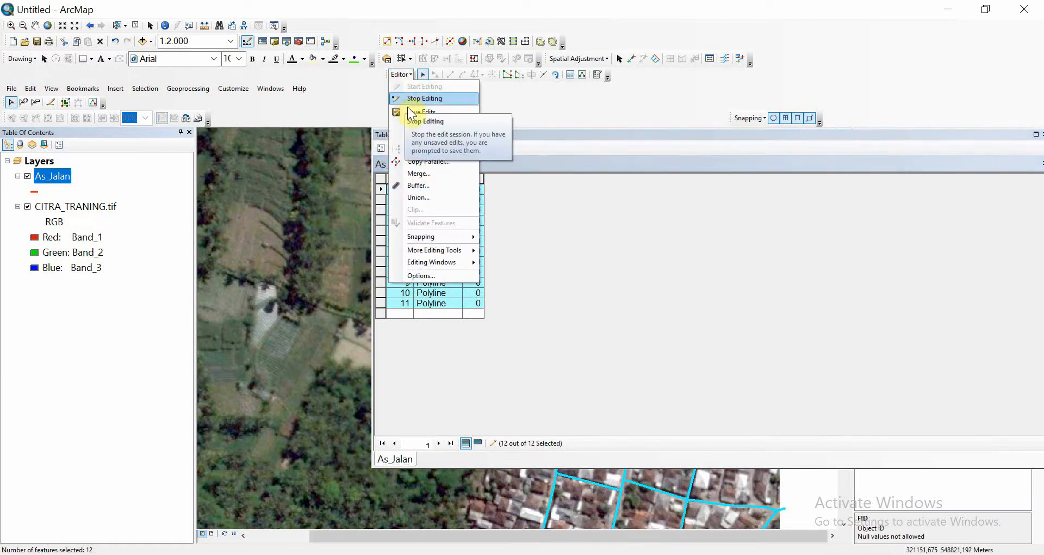
{"action": "left_click", "coordinate": [415, 100]}
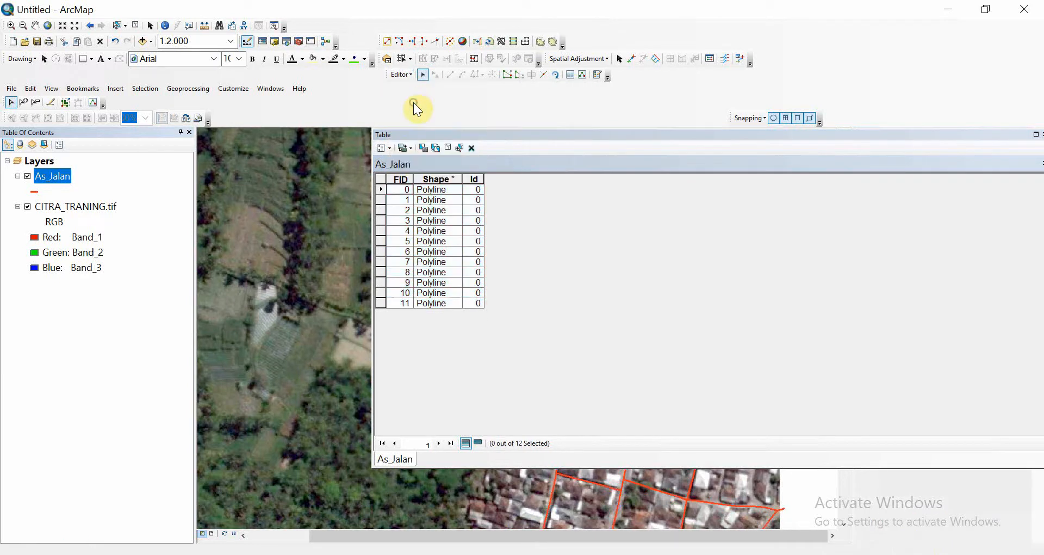
Step: Add a text field named KELAS with length 15 to the As_Jalan attribute table
{"action": "left_click", "coordinate": [391, 146]}
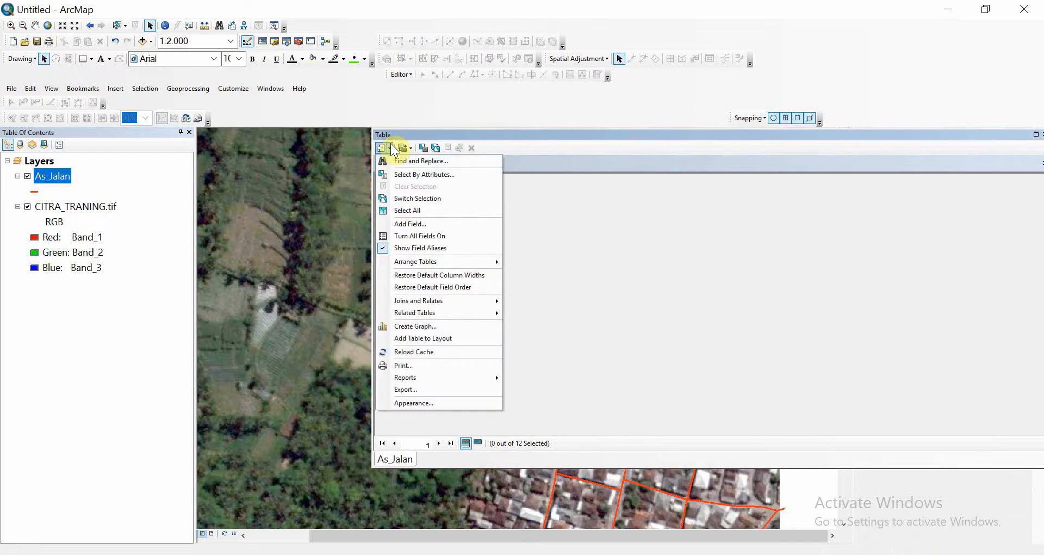
{"action": "left_click", "coordinate": [412, 224]}
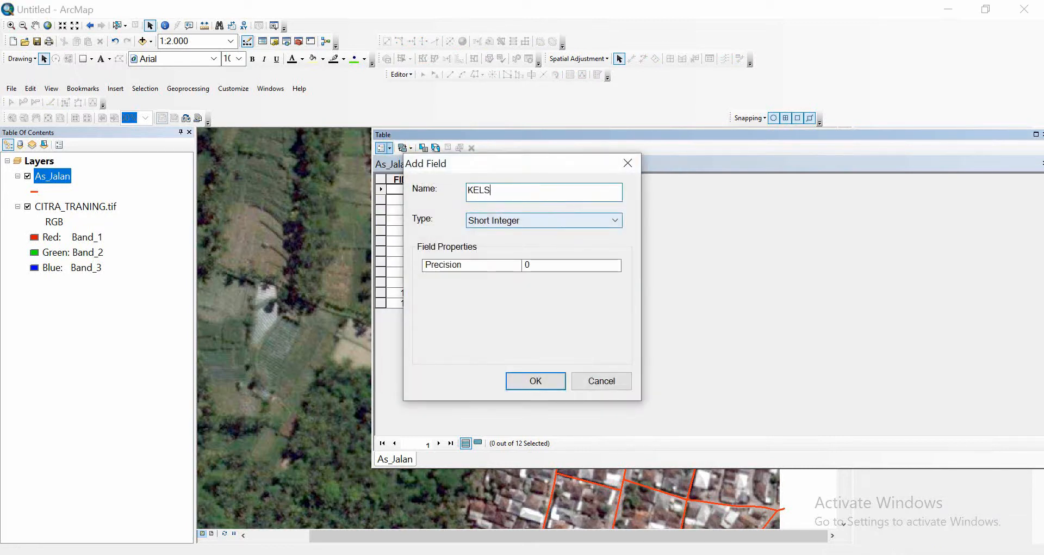
{"action": "left_click", "coordinate": [489, 280]}
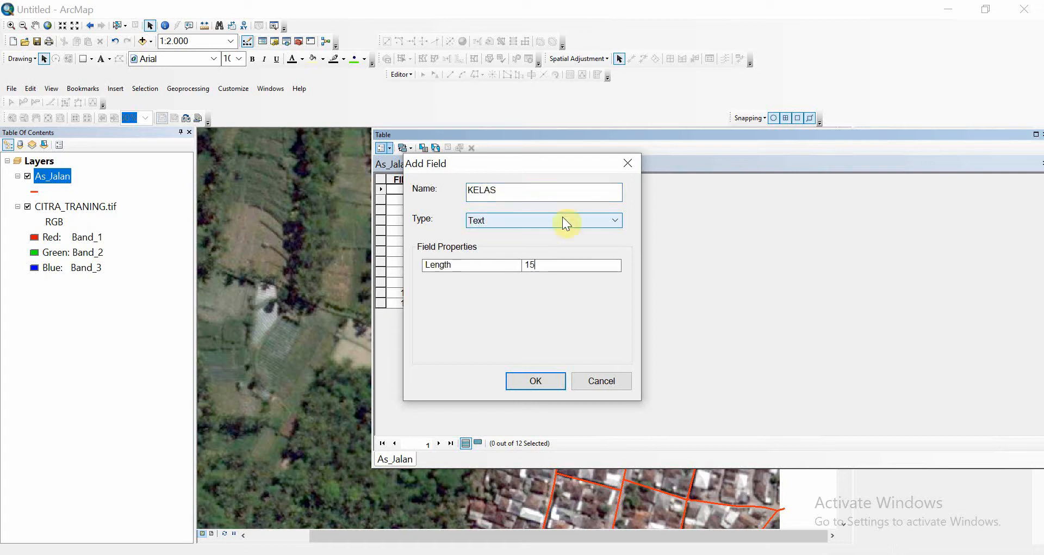
{"action": "left_click", "coordinate": [549, 380]}
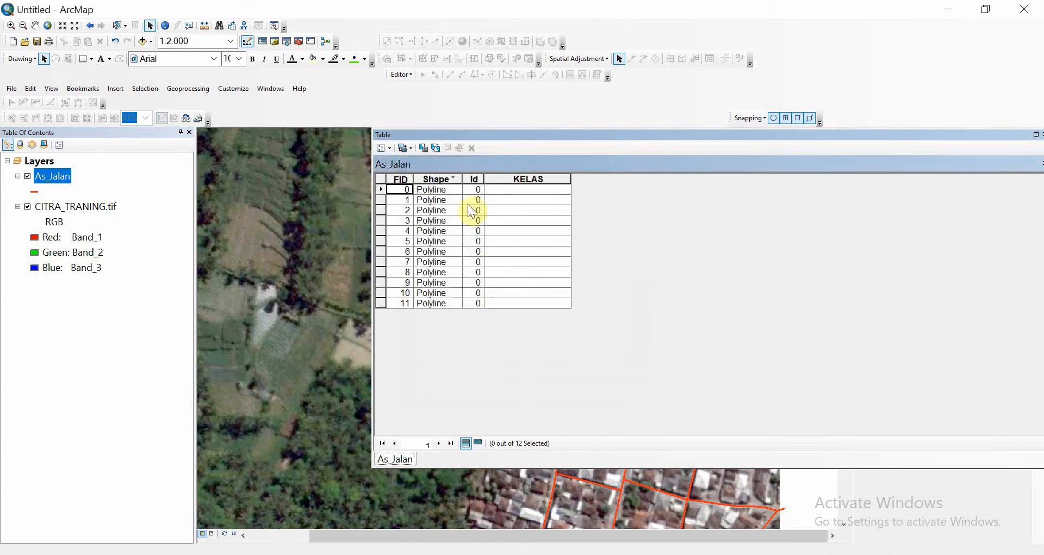
Step: Add a text field named ALAMAT with length 50 to the As_Jalan attribute table
{"action": "left_click", "coordinate": [382, 150]}
{"action": "left_click", "coordinate": [401, 220]}
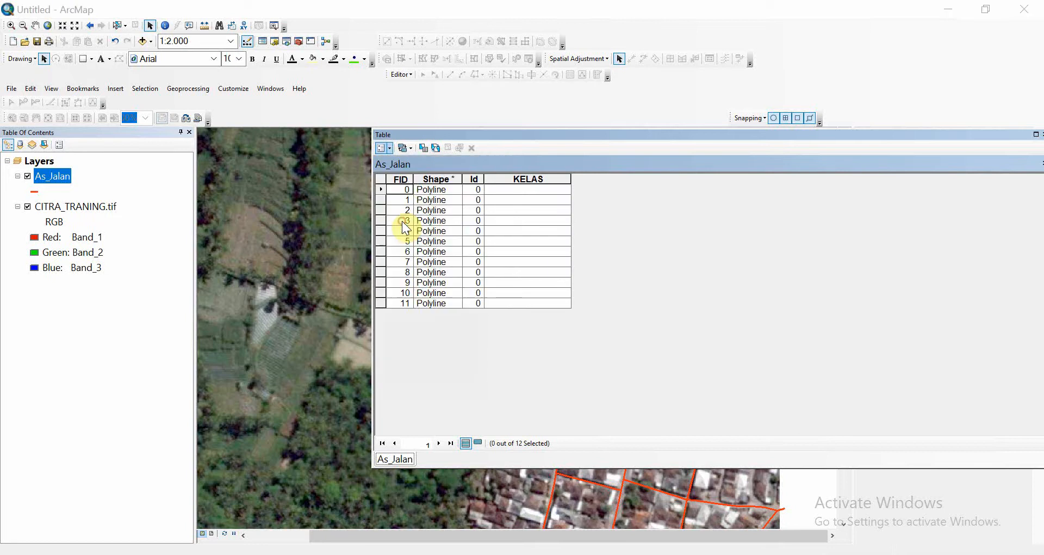
{"action": "type", "text": "AL"}
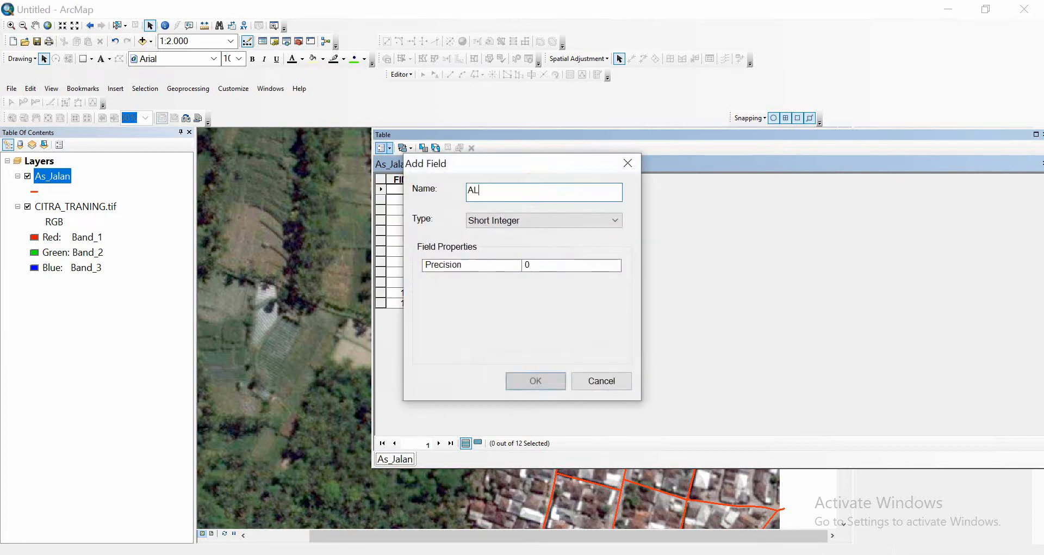
{"action": "type", "text": "AMAT"}
{"action": "key", "text": "Tab"}
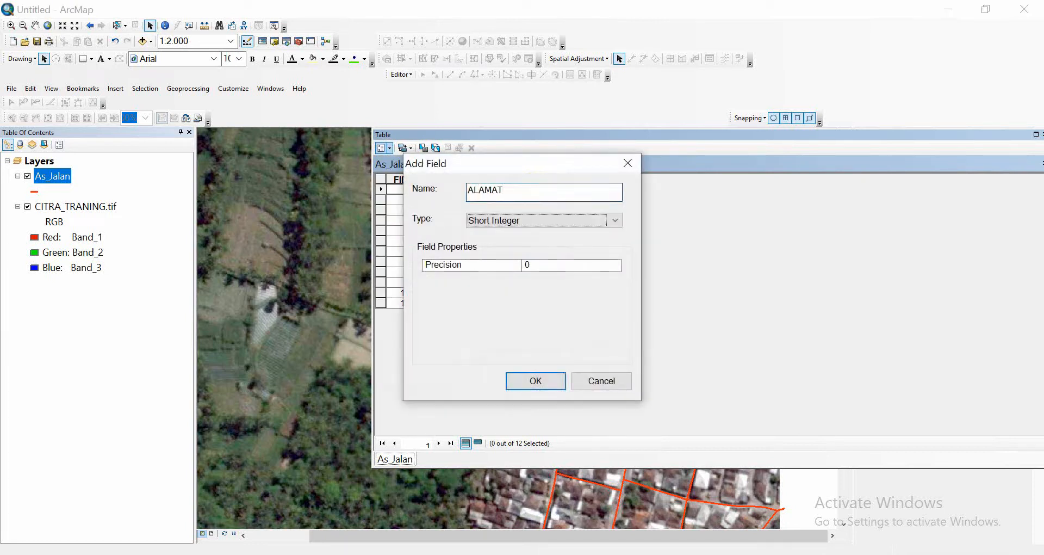
{"action": "key", "text": "t"}
{"action": "key", "text": "Tab"}
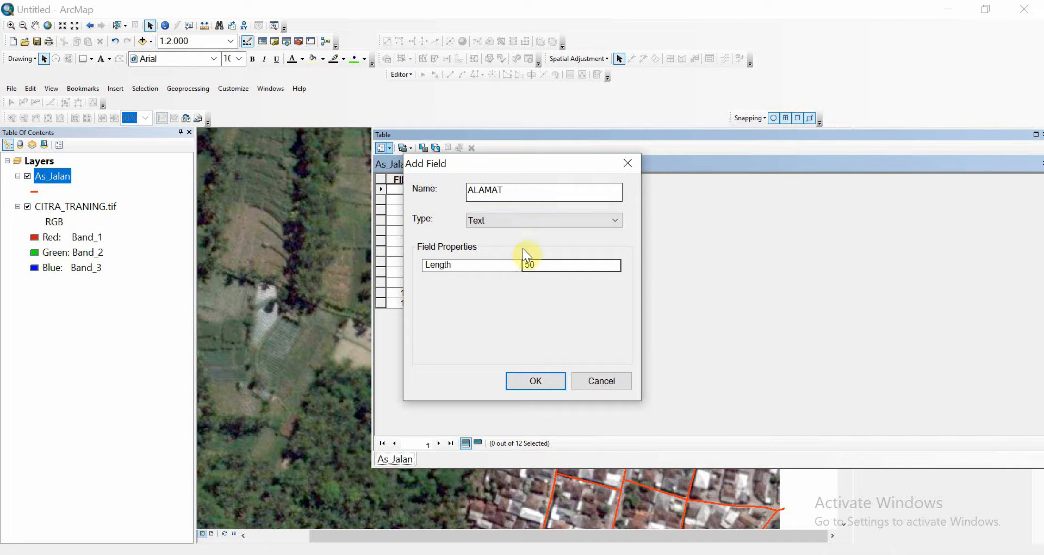
{"action": "left_click", "coordinate": [529, 381]}
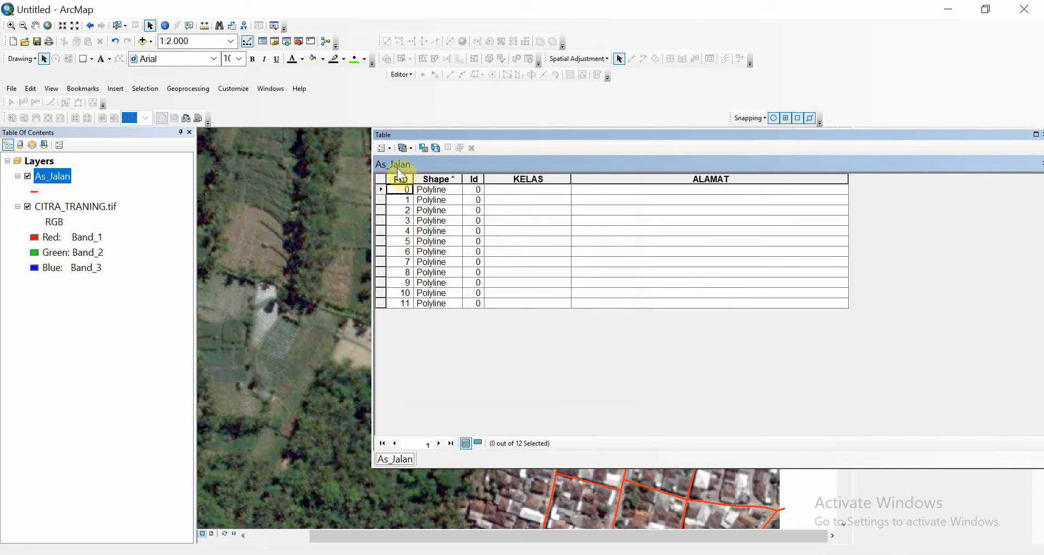
Step: Add a text field named KONDISI with length 50 to the As_Jalan attribute table
{"action": "left_click", "coordinate": [390, 149]}
{"action": "left_click", "coordinate": [416, 222]}
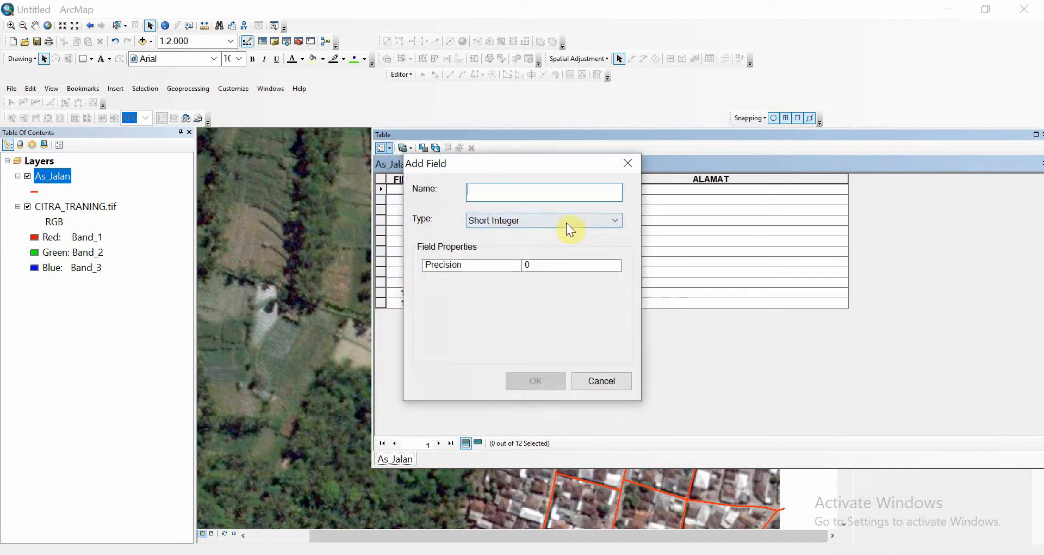
{"action": "type", "text": "KONDISI"}
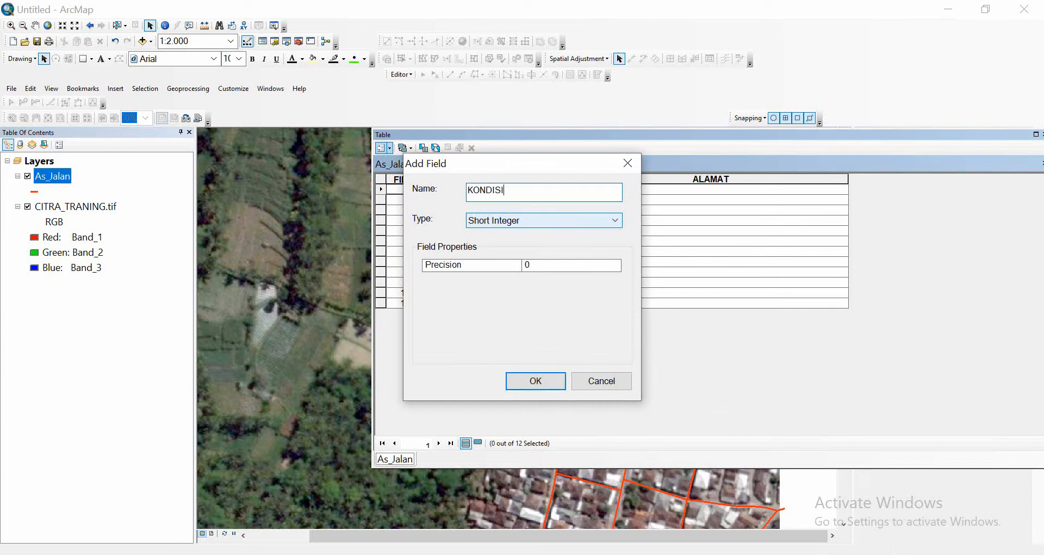
{"action": "type", "text": "t"}
{"action": "key", "text": "Tab"}
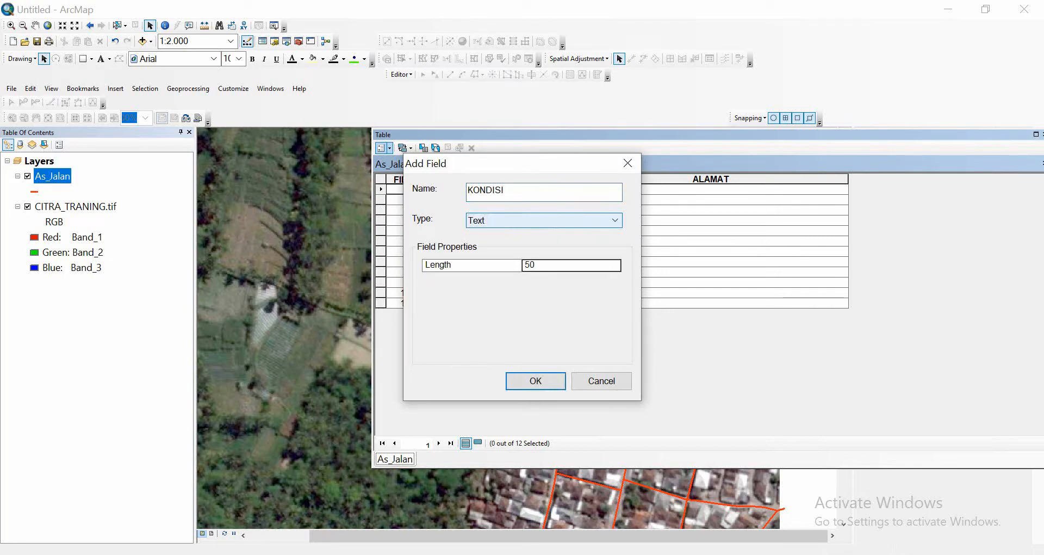
{"action": "left_click", "coordinate": [517, 378]}
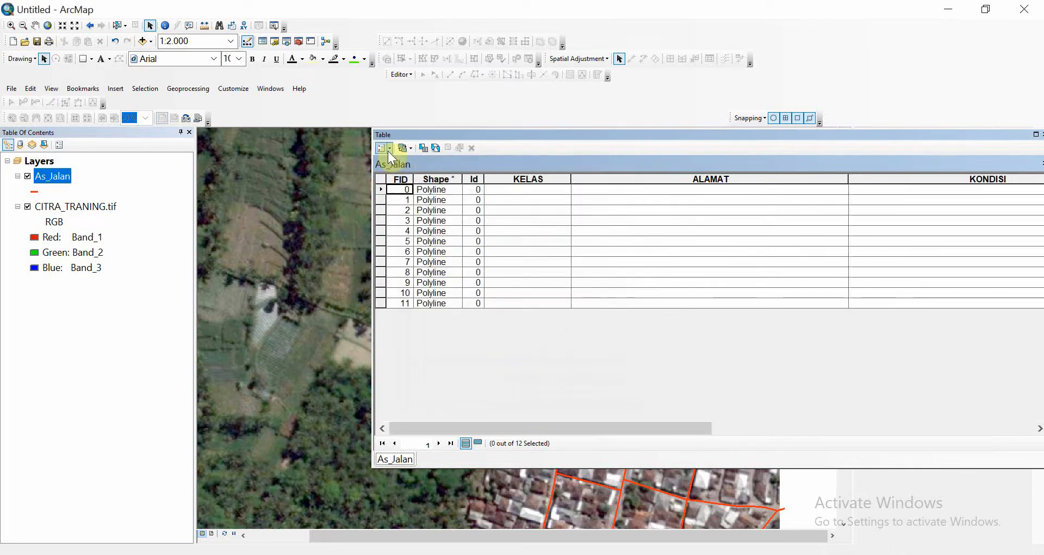
Step: Add a text field named STATUS with length 50 to the As_Jalan attribute table
{"action": "left_click", "coordinate": [384, 148]}
{"action": "left_click", "coordinate": [402, 223]}
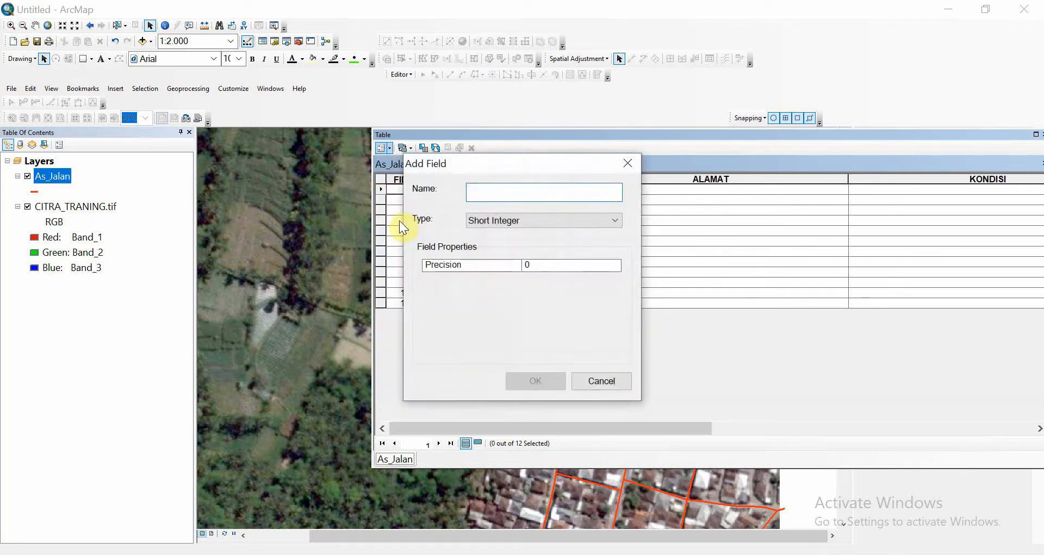
{"action": "type", "text": "STATUS"}
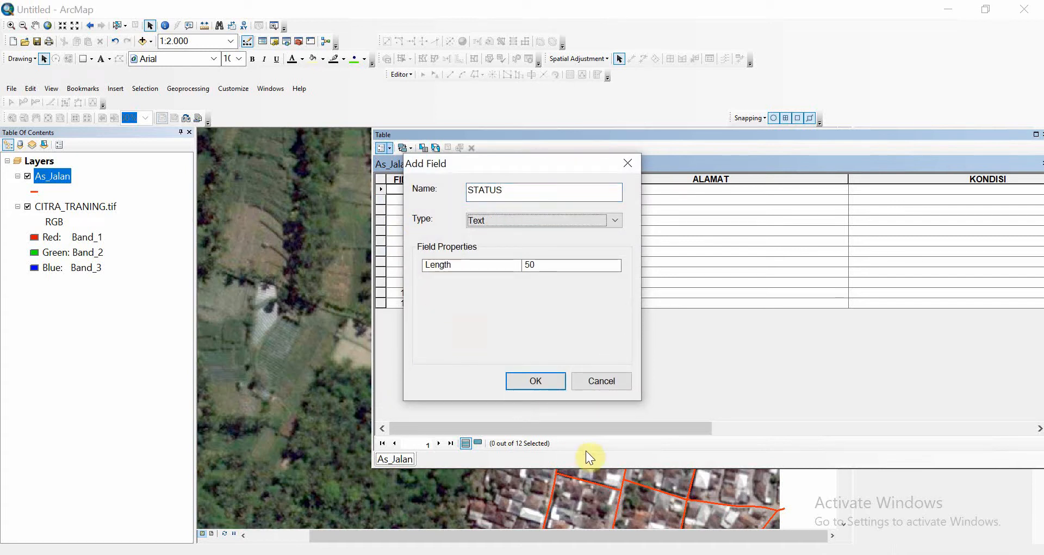
{"action": "left_click", "coordinate": [552, 376]}
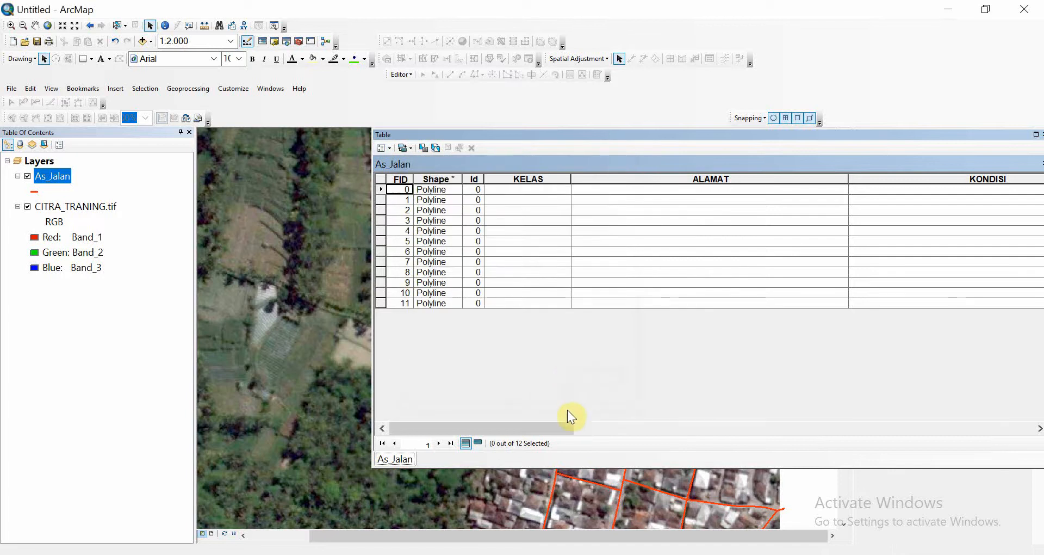
Step: Add a Long Integer field named PANJANG with precision 0 to the As_Jalan attribute table
{"action": "left_click", "coordinate": [389, 148]}
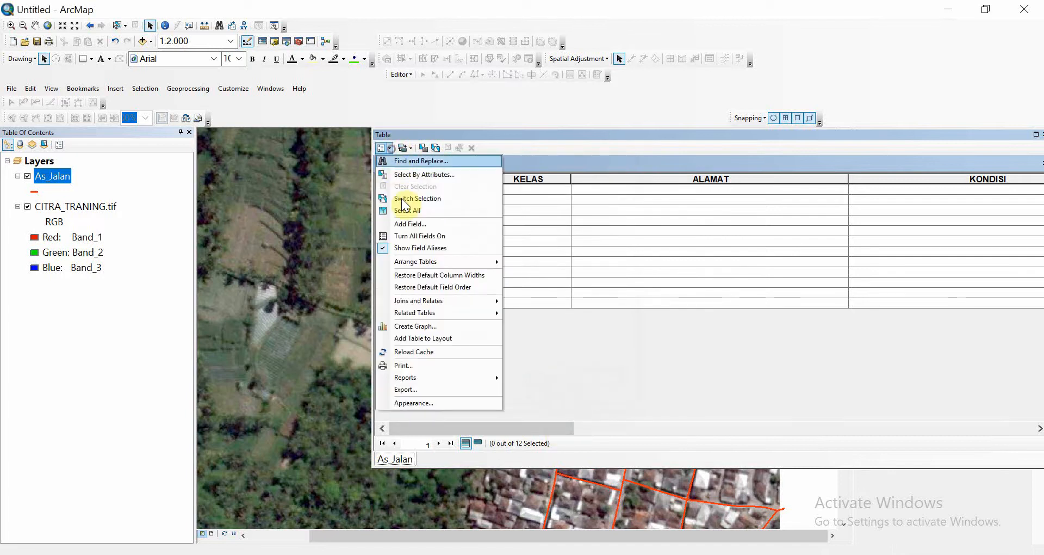
{"action": "left_click", "coordinate": [410, 223]}
{"action": "type", "text": "PANJANG"}
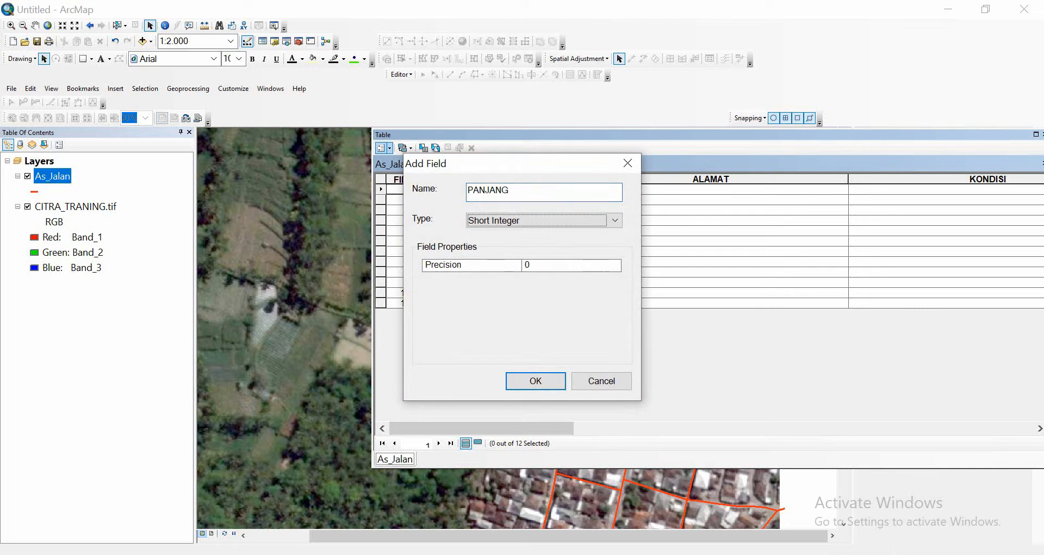
{"action": "left_click", "coordinate": [487, 221]}
{"action": "left_click", "coordinate": [493, 246]}
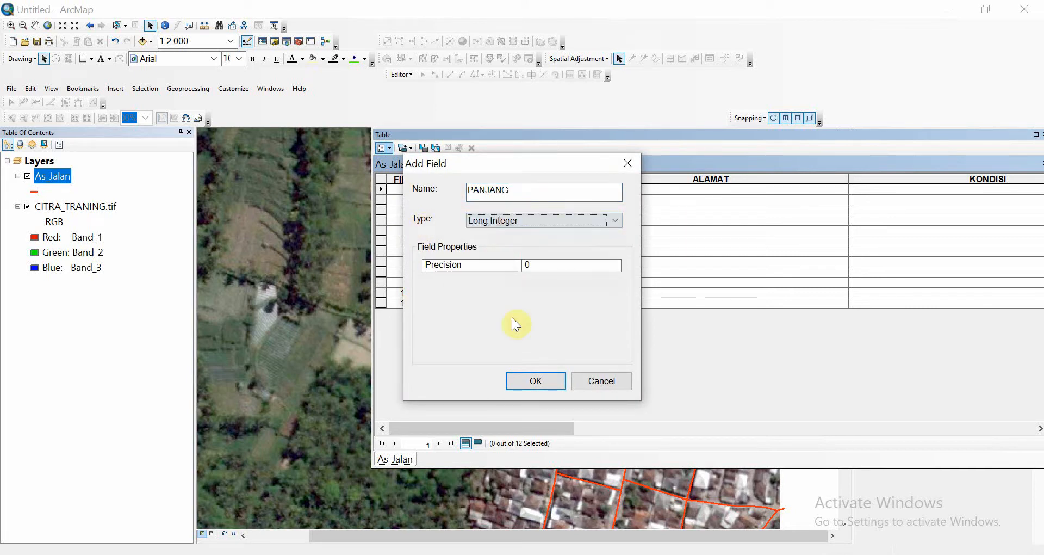
{"action": "left_click", "coordinate": [536, 380]}
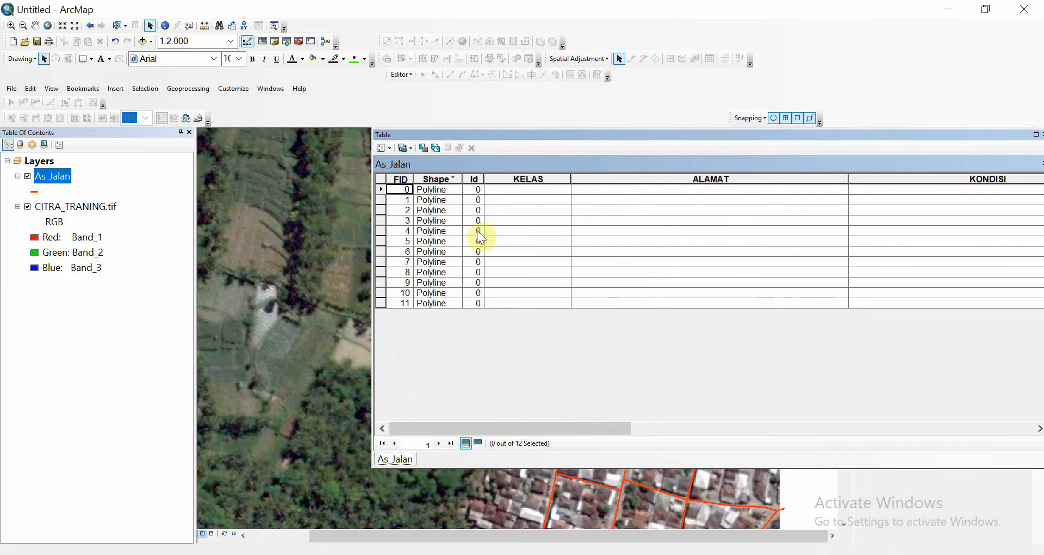
Step: Close the As_Jalan attribute table and start an edit session on the road layer
{"action": "left_click_drag", "start_coordinate": [641, 135], "coordinate": [697, 98]}
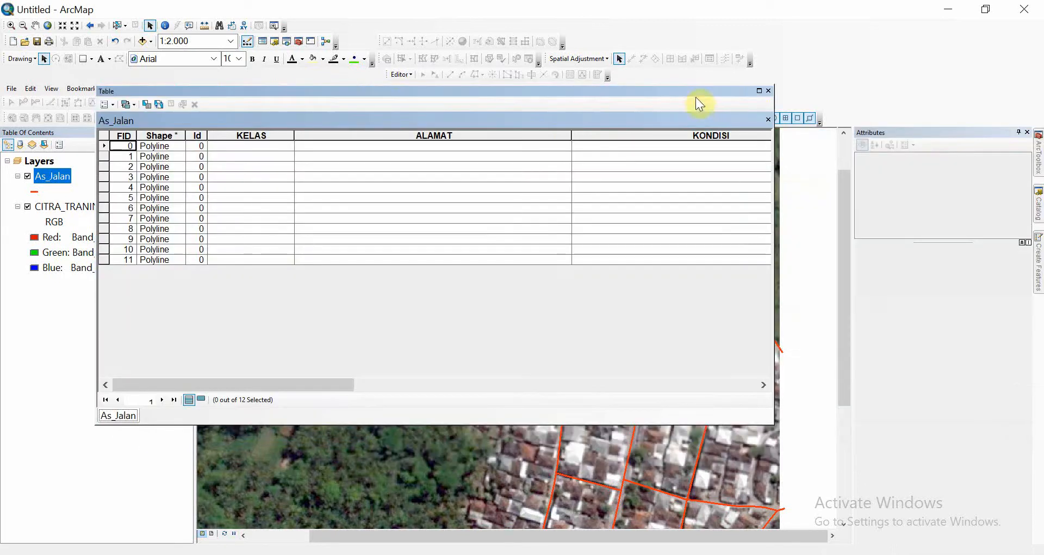
{"action": "left_click", "coordinate": [767, 90]}
{"action": "scroll", "coordinate": [385, 407], "scroll_direction": "down", "scroll_amount": 2}
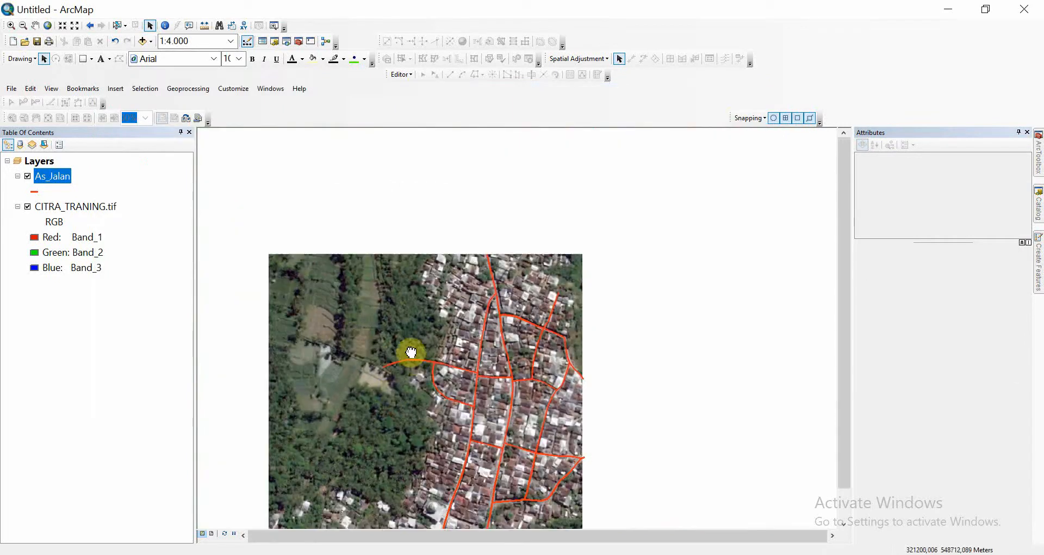
{"action": "left_click_drag", "start_coordinate": [410, 349], "coordinate": [369, 299]}
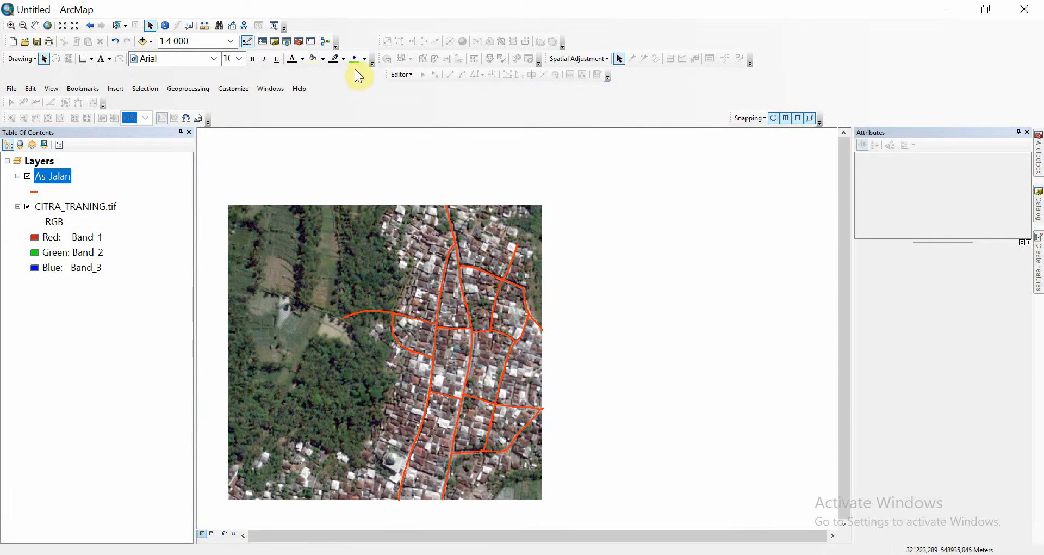
{"action": "left_click", "coordinate": [401, 77]}
{"action": "left_click", "coordinate": [408, 85]}
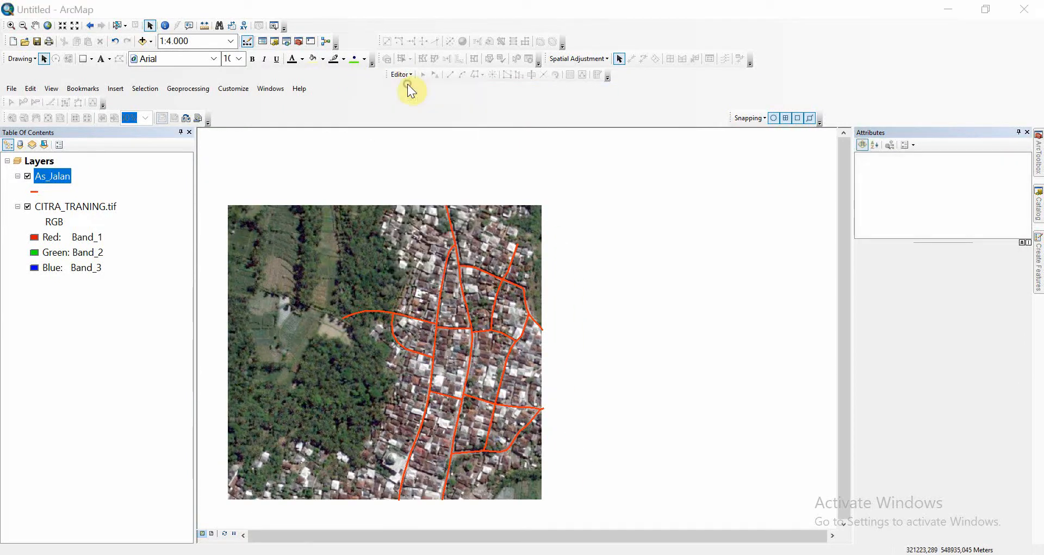
{"action": "left_click", "coordinate": [600, 454]}
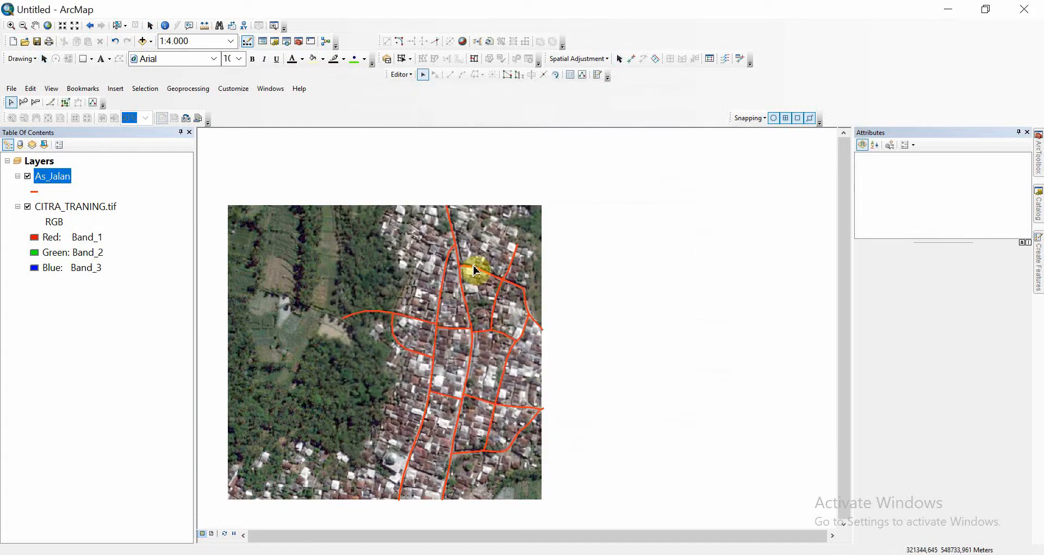
Step: Select individual As_Jalan roads one at a time to examine how far each line runs through the junctions
{"action": "left_click", "coordinate": [453, 227]}
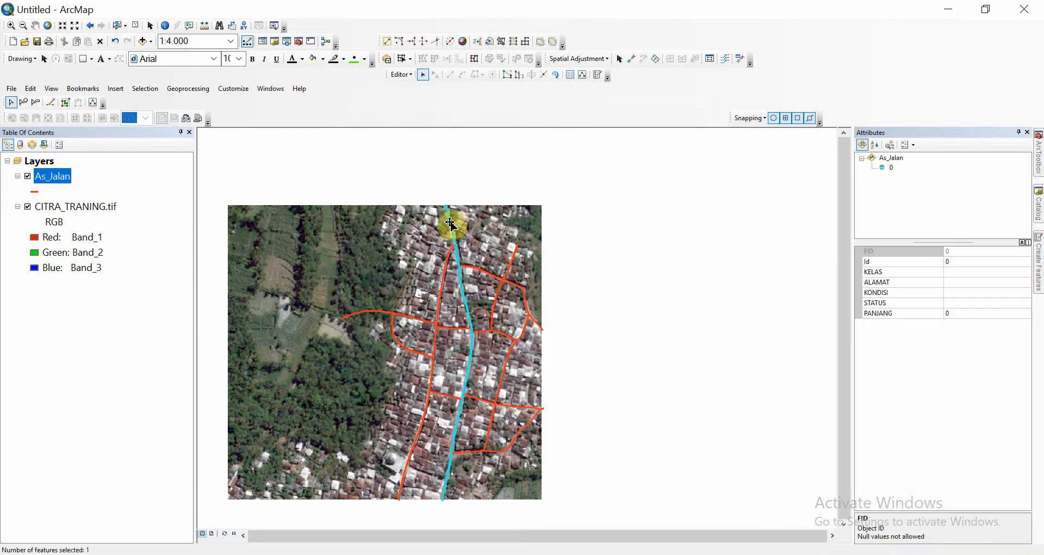
{"action": "left_click", "coordinate": [444, 312]}
{"action": "left_click", "coordinate": [441, 303]}
{"action": "left_click", "coordinate": [420, 325]}
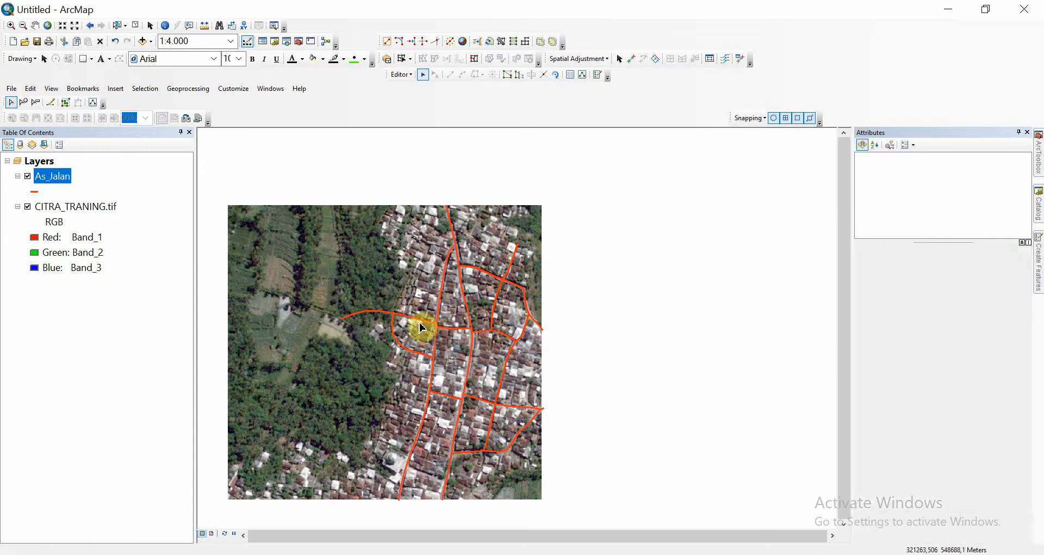
{"action": "left_click", "coordinate": [416, 319]}
{"action": "left_click", "coordinate": [402, 343]}
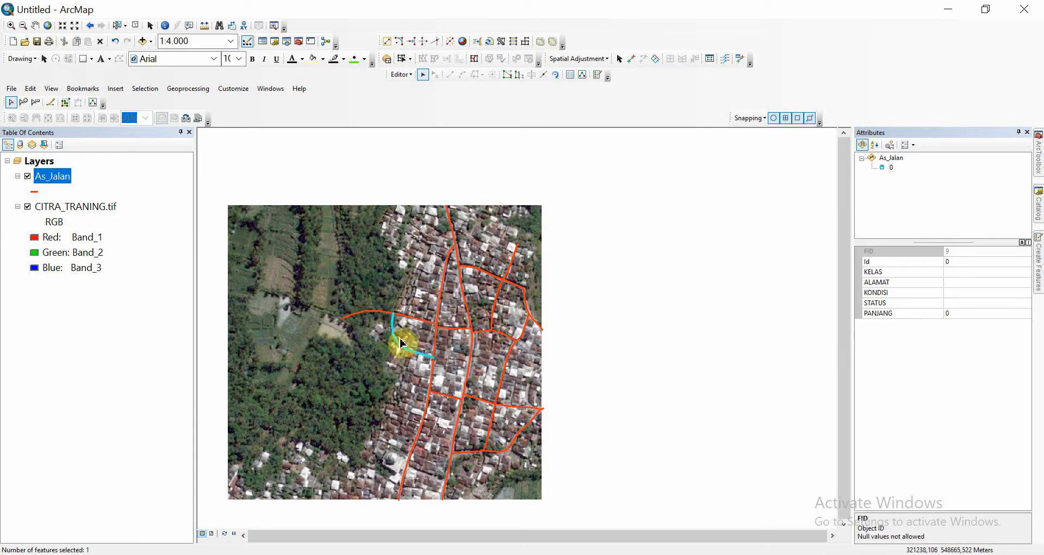
{"action": "scroll", "coordinate": [405, 333], "scroll_direction": "up", "scroll_amount": 2}
{"action": "scroll", "coordinate": [388, 303], "scroll_direction": "up", "scroll_amount": 3}
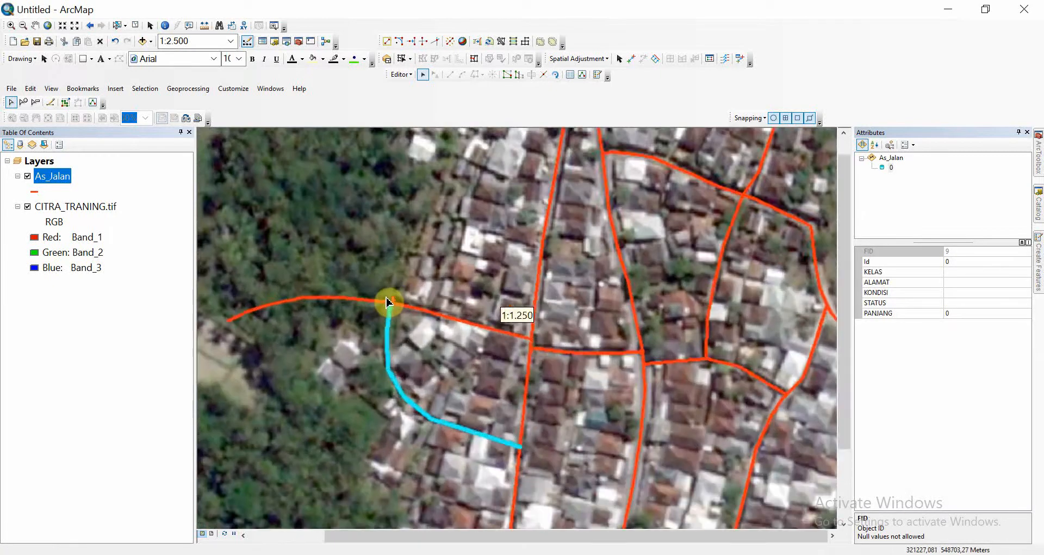
Step: Split the western road at the endpoint where the curved side road joins it
{"action": "left_click", "coordinate": [403, 308]}
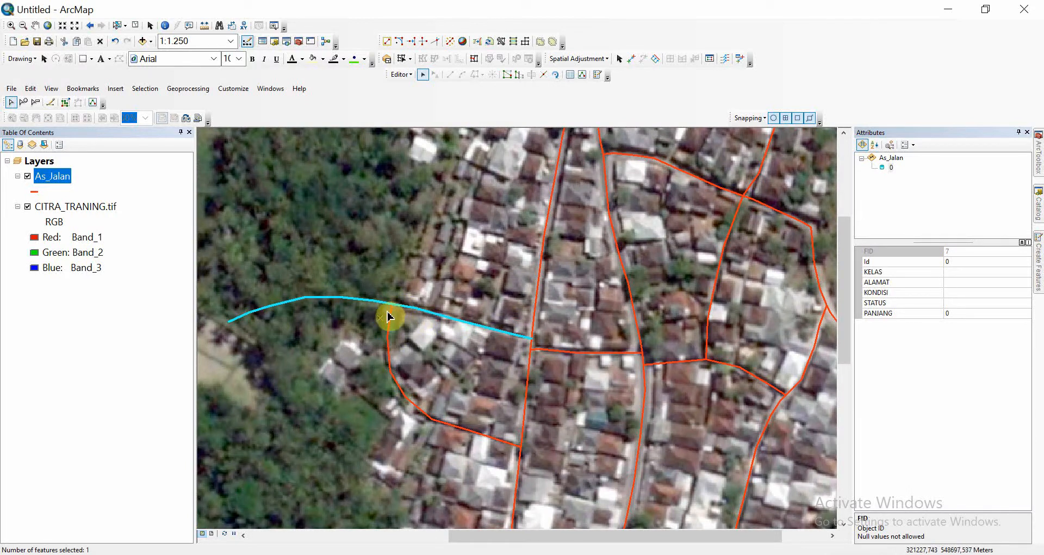
{"action": "scroll", "coordinate": [390, 306], "scroll_direction": "up", "scroll_amount": 1}
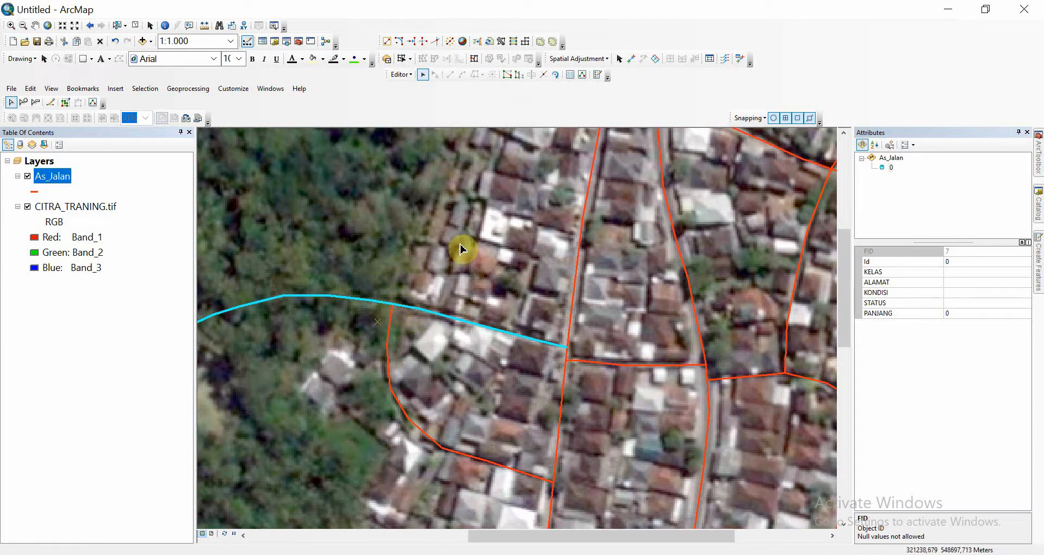
{"action": "left_click", "coordinate": [542, 75]}
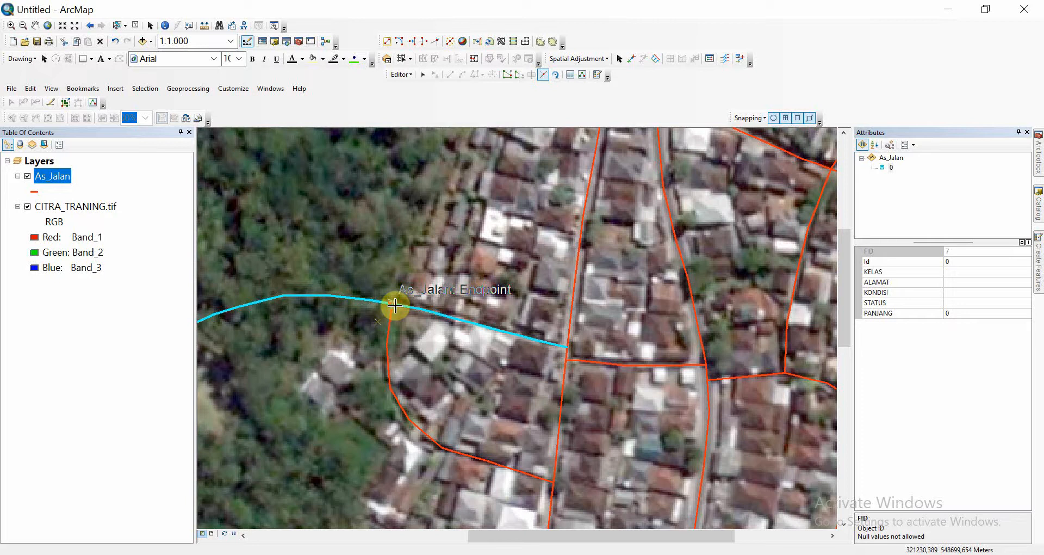
{"action": "left_click", "coordinate": [395, 306]}
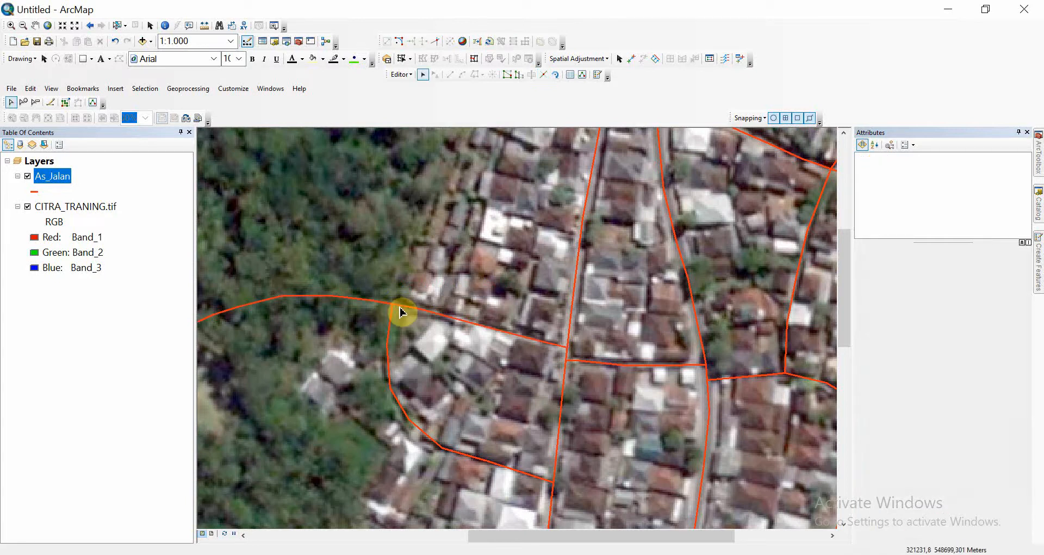
{"action": "left_click", "coordinate": [402, 309]}
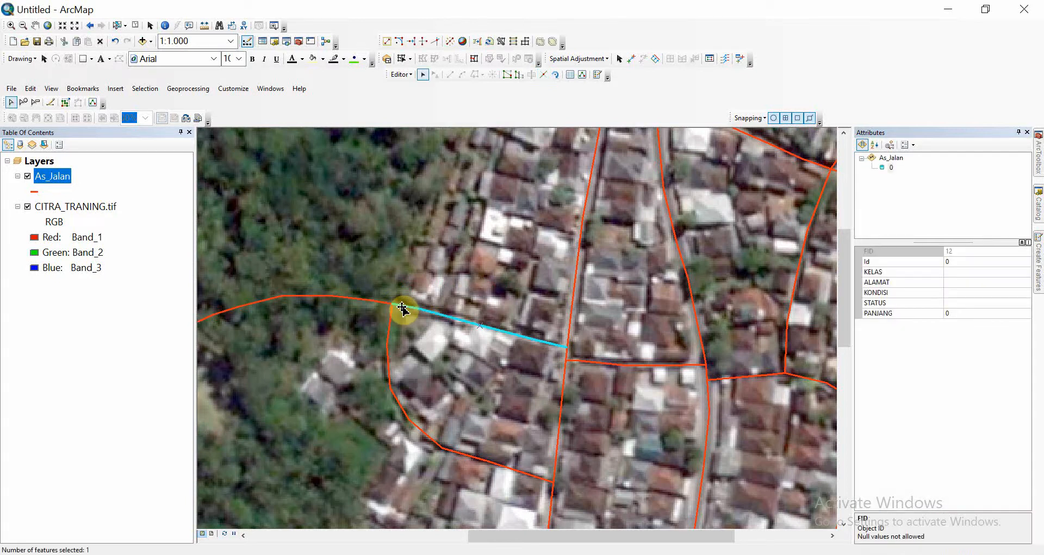
Step: Split the north-south road where the western road ends on it and again where the short eastward connecting road starts
{"action": "scroll", "coordinate": [499, 216], "scroll_direction": "up", "scroll_amount": 2}
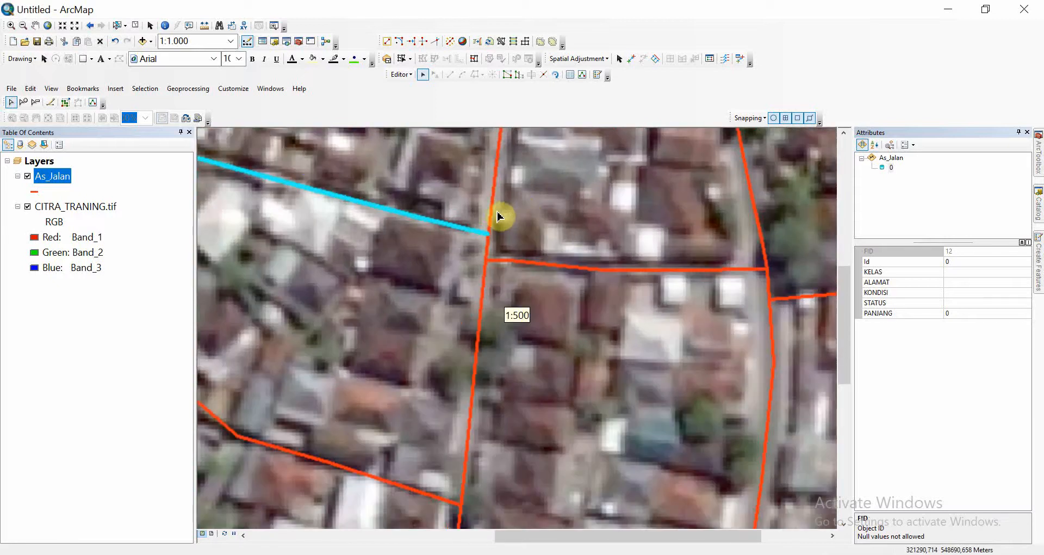
{"action": "left_click", "coordinate": [492, 205]}
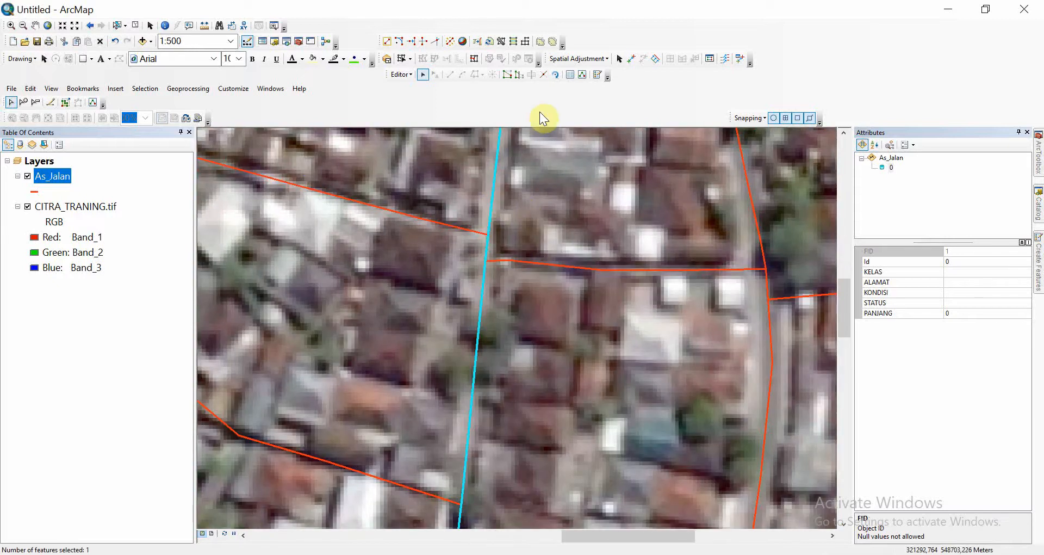
{"action": "left_click", "coordinate": [543, 75]}
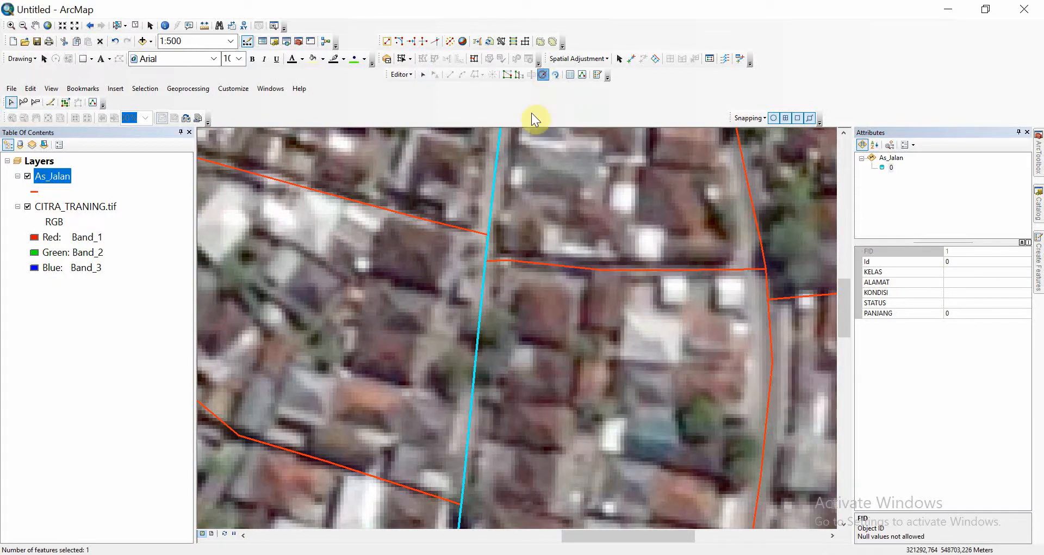
{"action": "left_click", "coordinate": [487, 235]}
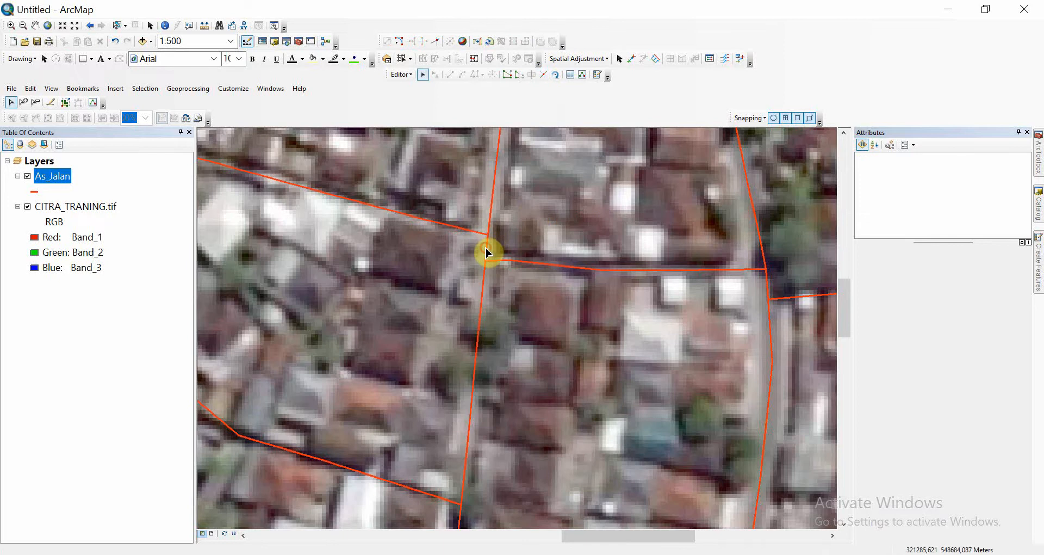
{"action": "left_click", "coordinate": [487, 251]}
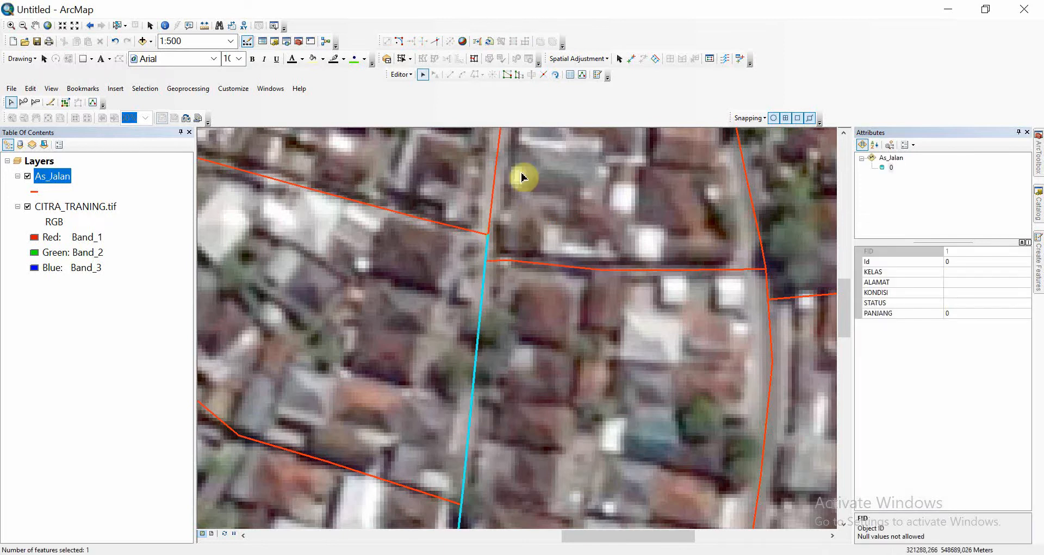
{"action": "left_click", "coordinate": [545, 77]}
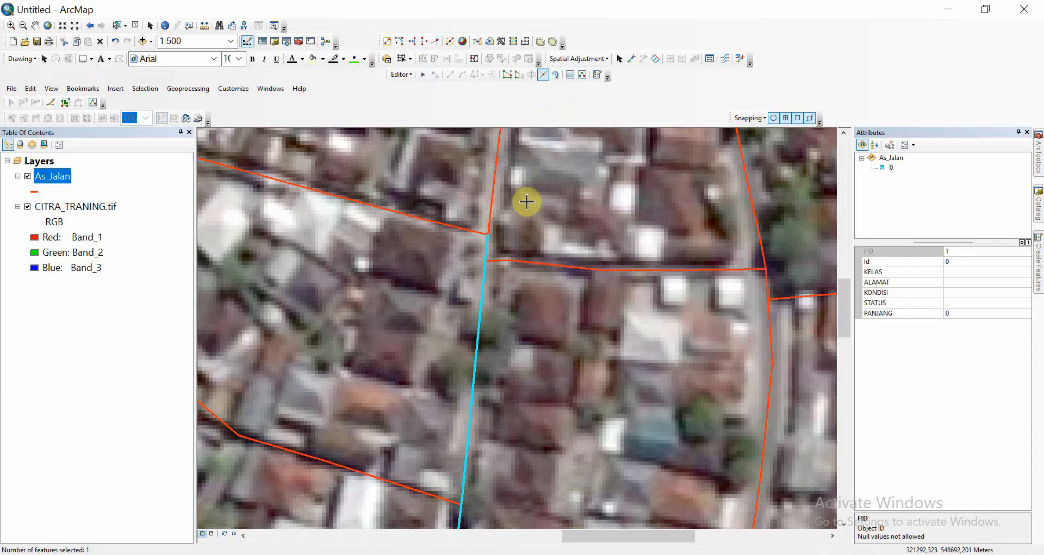
{"action": "left_click", "coordinate": [488, 262]}
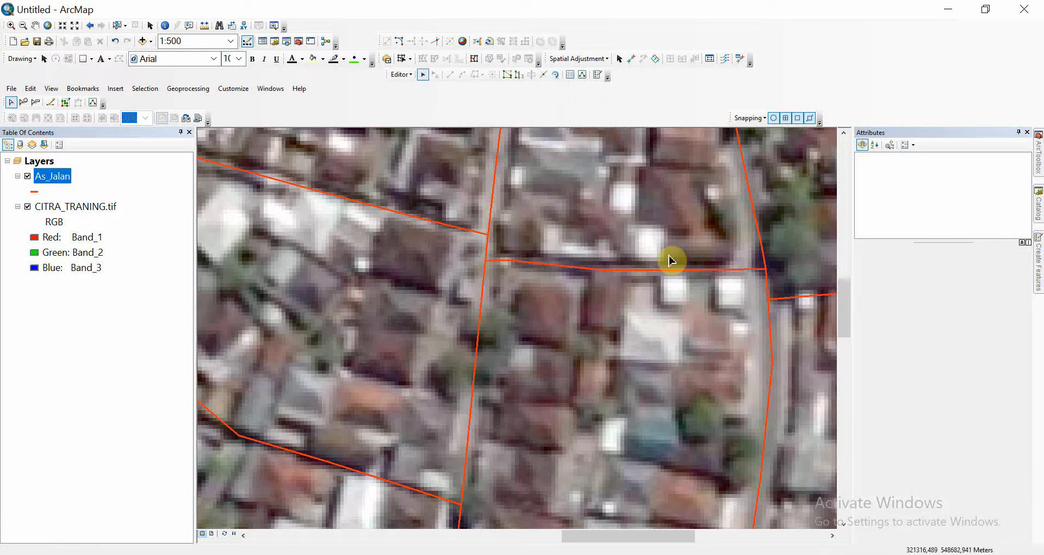
Step: Split the central main road at its junctions with the short connecting road and with the road heading east
{"action": "left_click_drag", "start_coordinate": [683, 252], "coordinate": [479, 300]}
{"action": "left_click", "coordinate": [544, 241]}
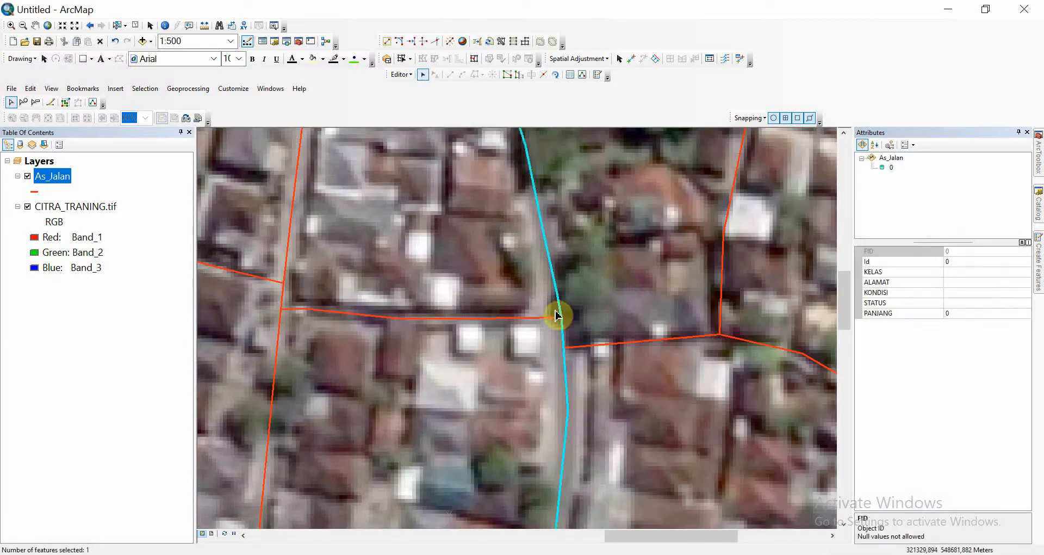
{"action": "left_click", "coordinate": [543, 75]}
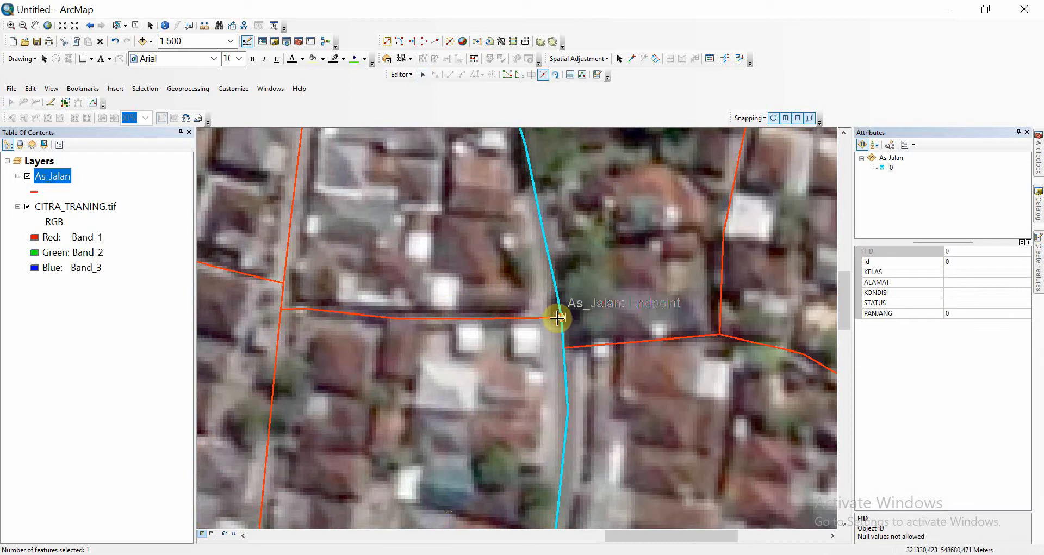
{"action": "left_click", "coordinate": [561, 317]}
{"action": "left_click", "coordinate": [563, 327]}
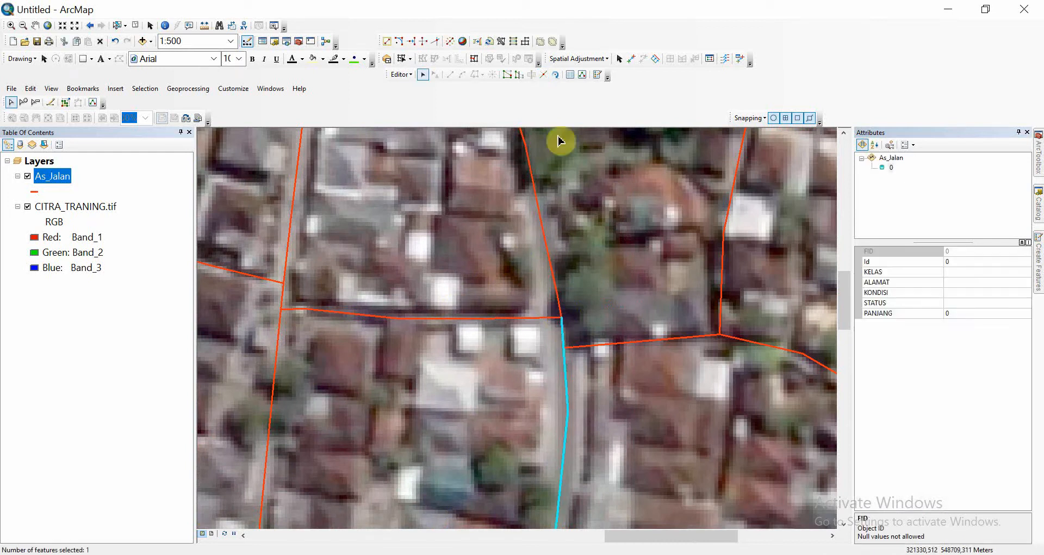
{"action": "left_click", "coordinate": [543, 75]}
{"action": "left_click", "coordinate": [563, 346]}
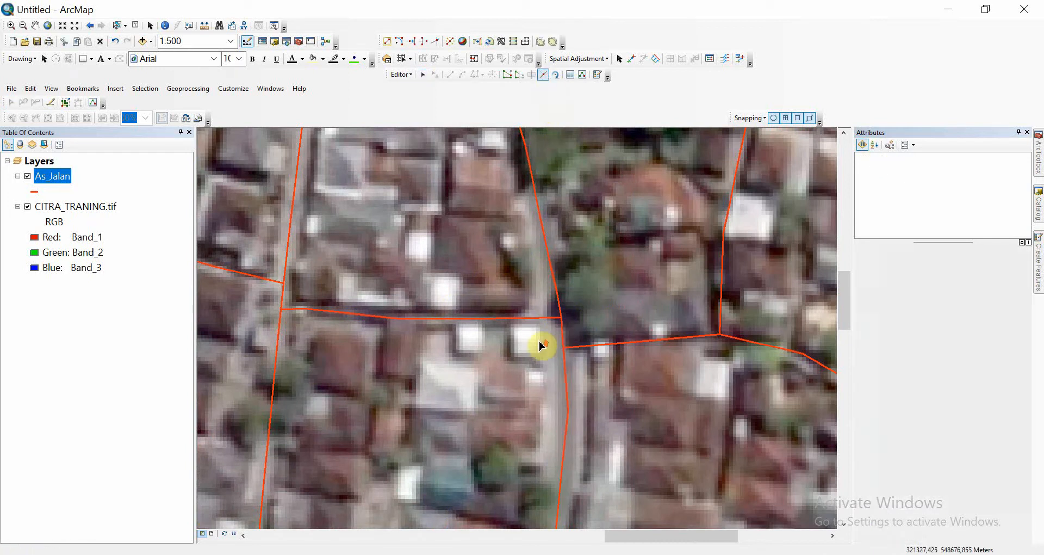
Step: Select the roads meeting around the northern junctions together and planarize them with a cluster tolerance of 0,001 meters
{"action": "scroll", "coordinate": [538, 345], "scroll_direction": "up", "scroll_amount": 2}
{"action": "left_click_drag", "start_coordinate": [549, 276], "coordinate": [486, 524]}
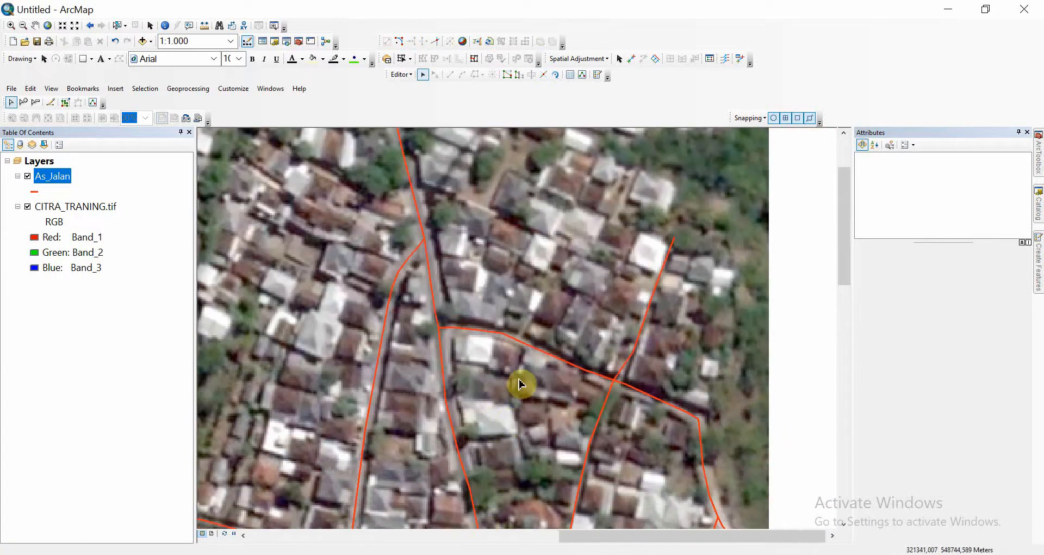
{"action": "left_click", "coordinate": [473, 328]}
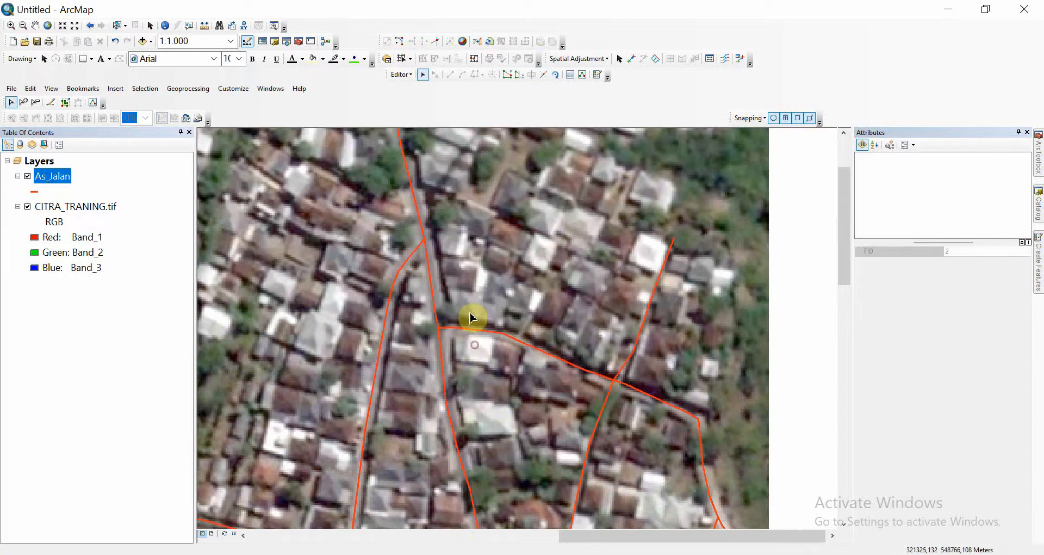
{"action": "left_click", "coordinate": [427, 309]}
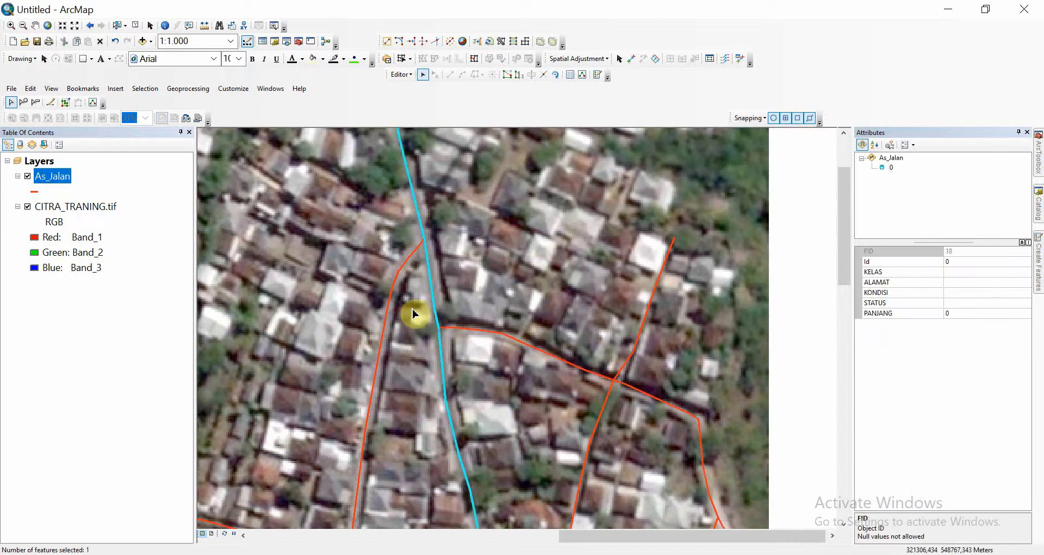
{"action": "left_click", "coordinate": [624, 396]}
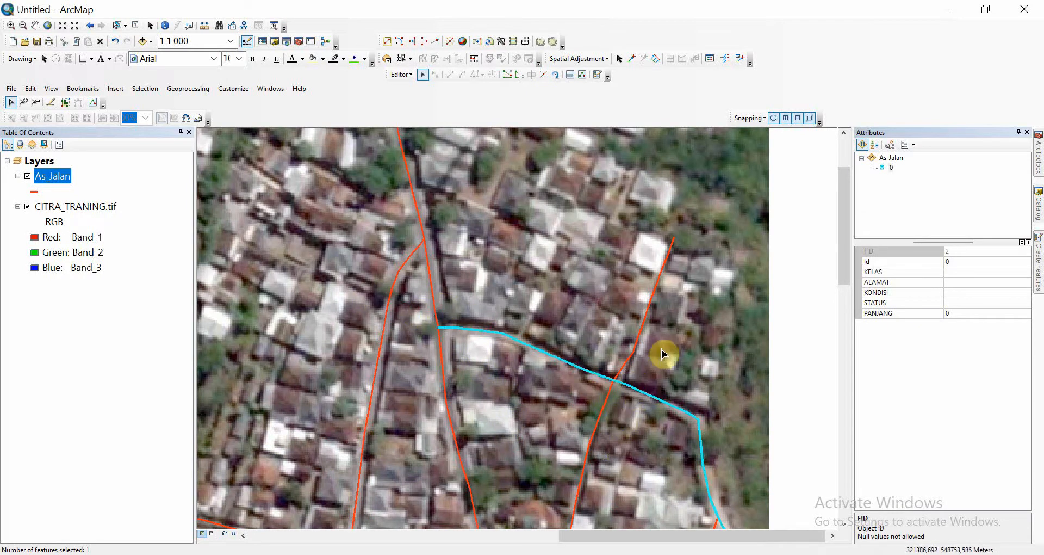
{"action": "left_click", "coordinate": [662, 354]}
{"action": "left_click_drag", "start_coordinate": [644, 422], "coordinate": [344, 214]}
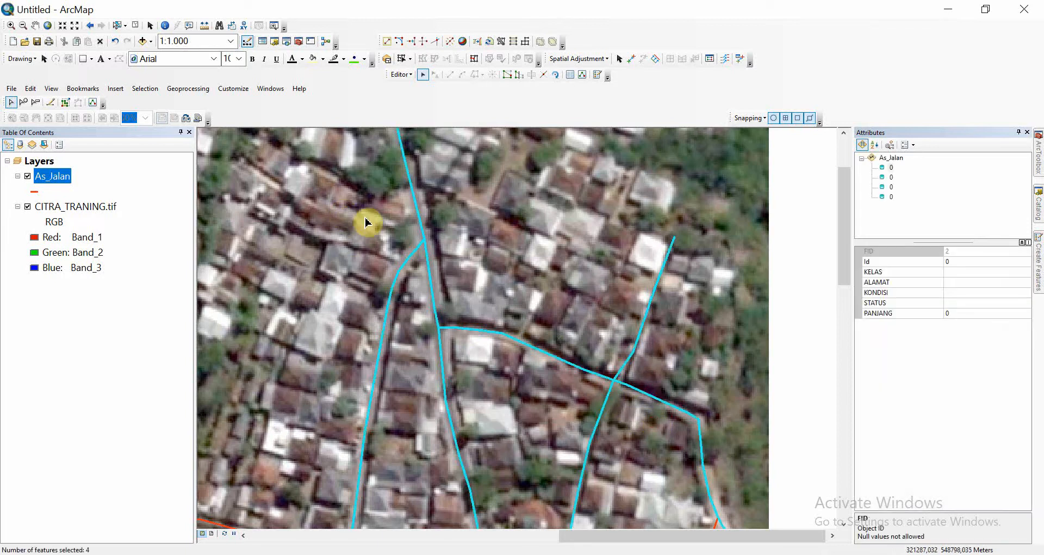
{"action": "left_click", "coordinate": [526, 43]}
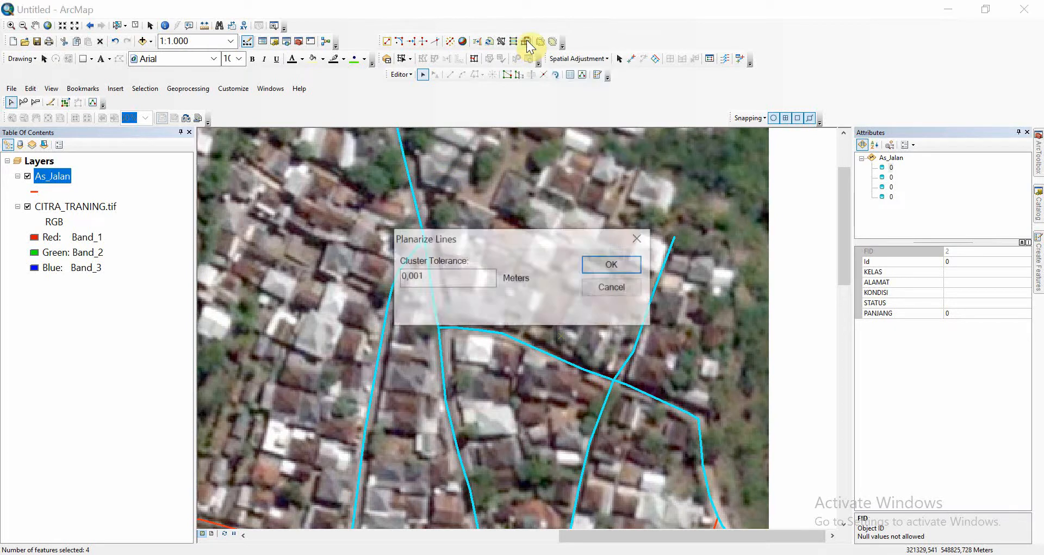
{"action": "left_click", "coordinate": [604, 265]}
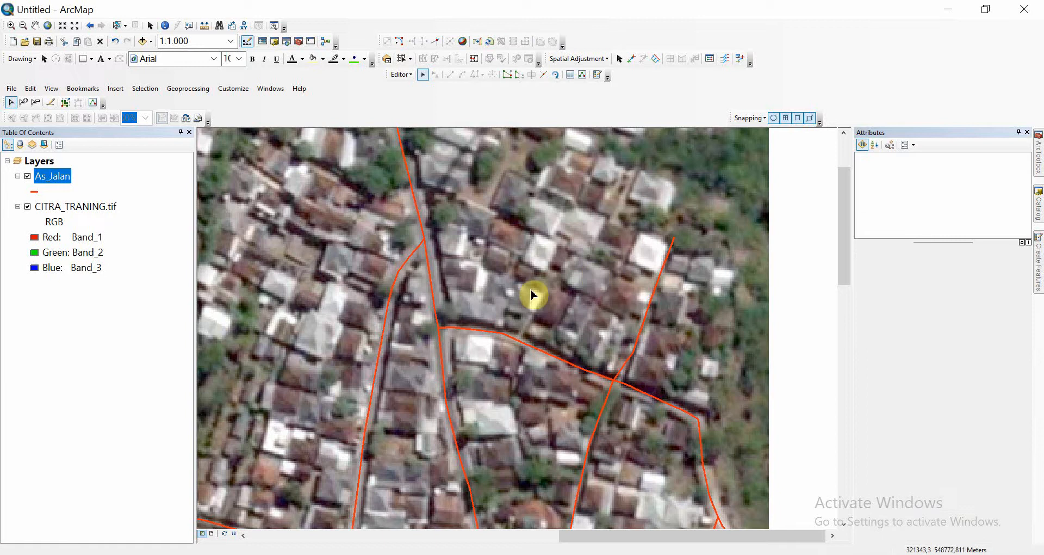
Step: Select the northern road segments one by one to check where each line is divided at the intersections
{"action": "left_click", "coordinate": [433, 282]}
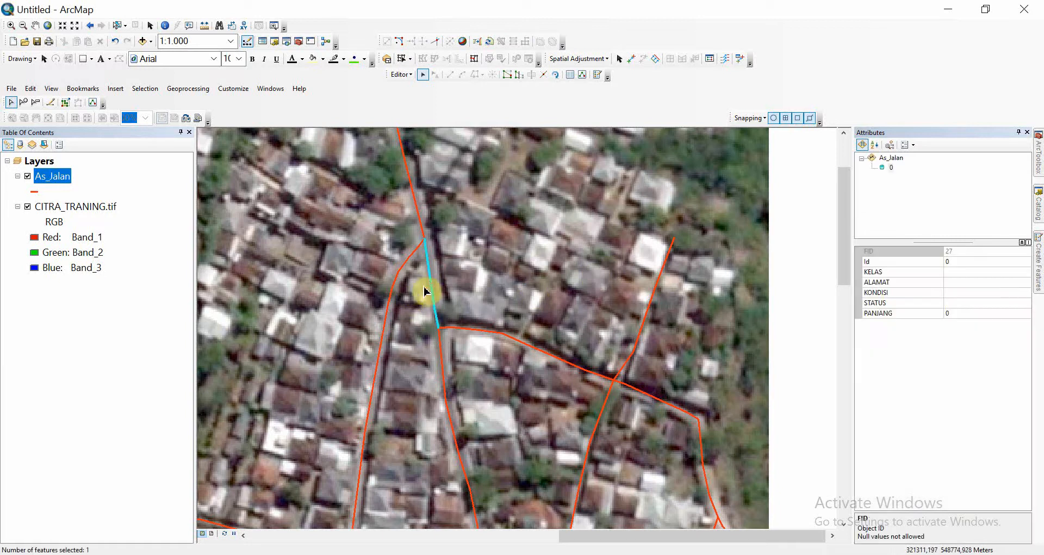
{"action": "left_click", "coordinate": [395, 272]}
{"action": "left_click", "coordinate": [442, 371]}
{"action": "left_click", "coordinate": [514, 338]}
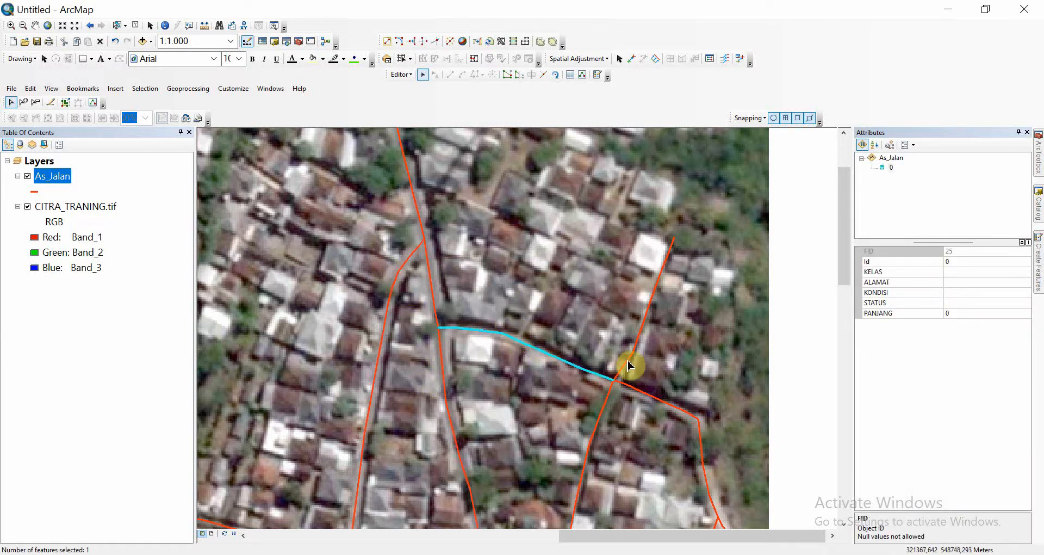
{"action": "left_click", "coordinate": [637, 343]}
{"action": "left_click", "coordinate": [596, 426]}
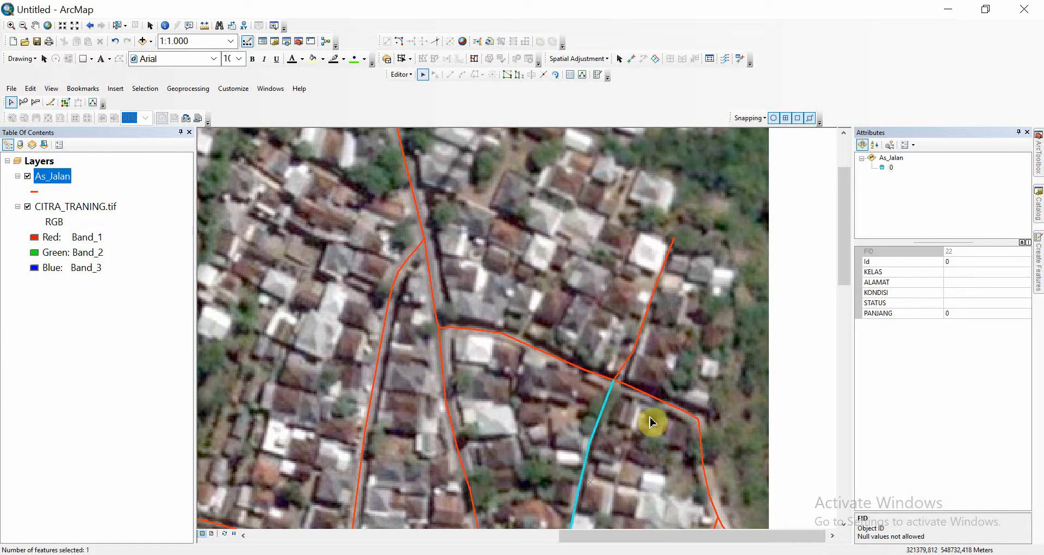
Step: Select the eastern road segments to check whether each line is divided at its intersections
{"action": "left_click", "coordinate": [657, 401]}
{"action": "scroll", "coordinate": [540, 371], "scroll_direction": "down", "scroll_amount": 2}
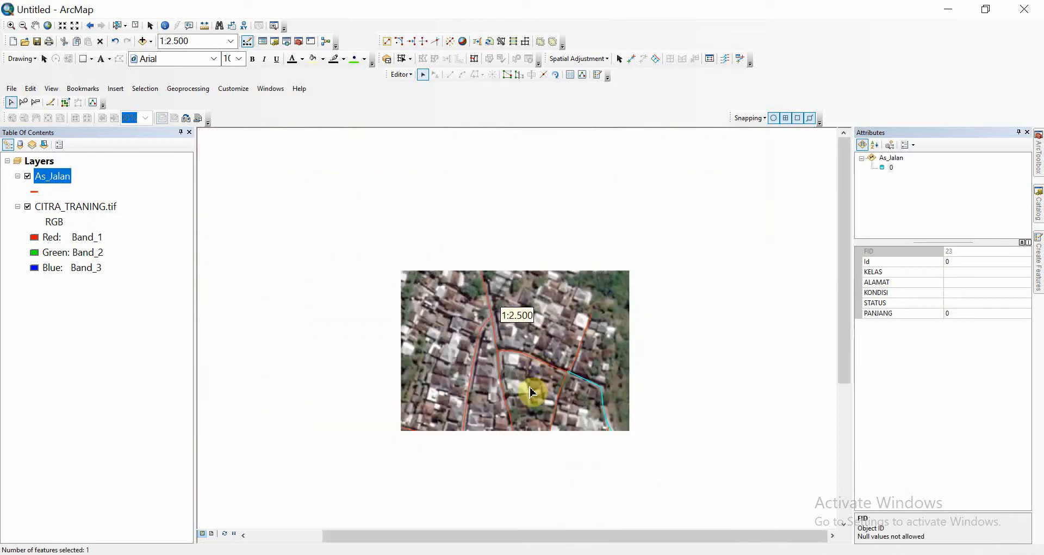
{"action": "left_click_drag", "start_coordinate": [531, 391], "coordinate": [517, 226]}
{"action": "left_click", "coordinate": [577, 328]}
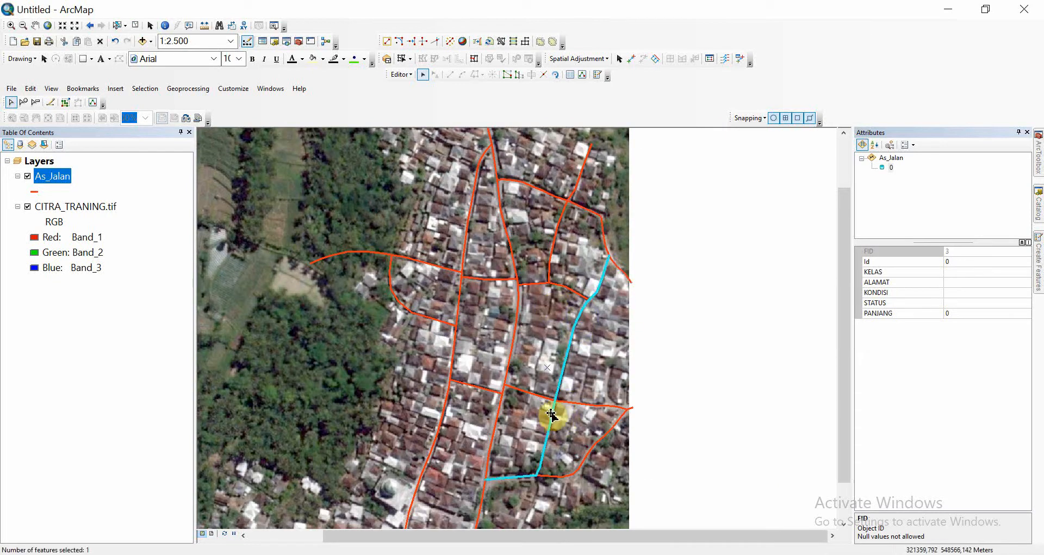
{"action": "left_click_drag", "start_coordinate": [551, 397], "coordinate": [552, 265]}
{"action": "scroll", "coordinate": [522, 335], "scroll_direction": "down", "scroll_amount": 1}
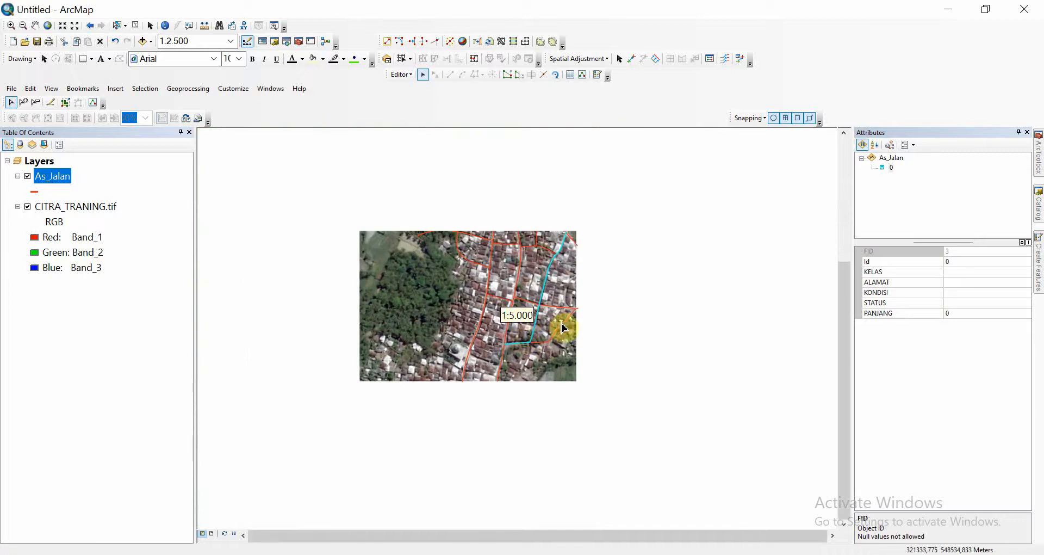
Step: Select all As_Jalan roads together and planarize them with a cluster tolerance of 0,001 meters
{"action": "left_click", "coordinate": [599, 310]}
{"action": "key", "text": "ctrl+a"}
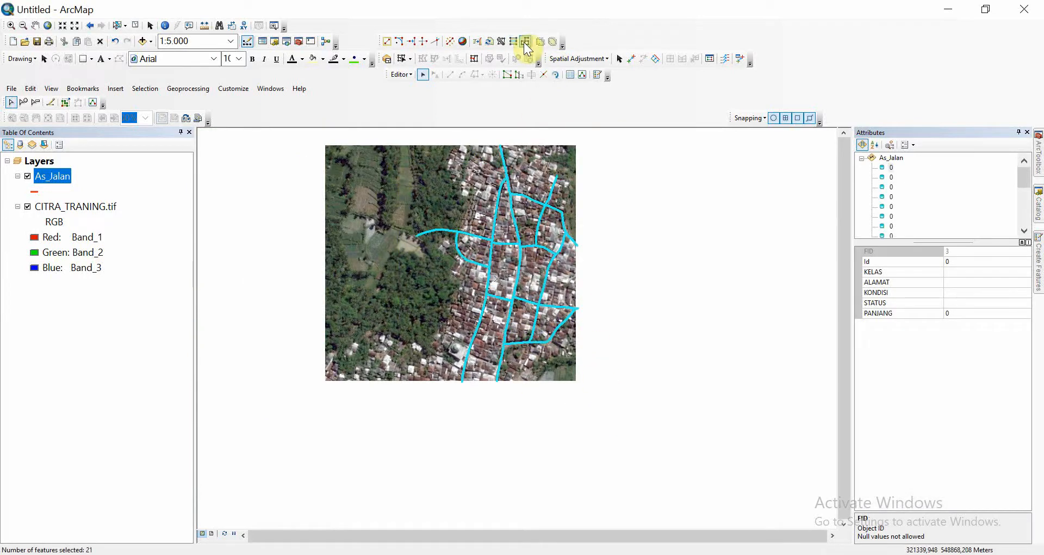
{"action": "left_click", "coordinate": [526, 43]}
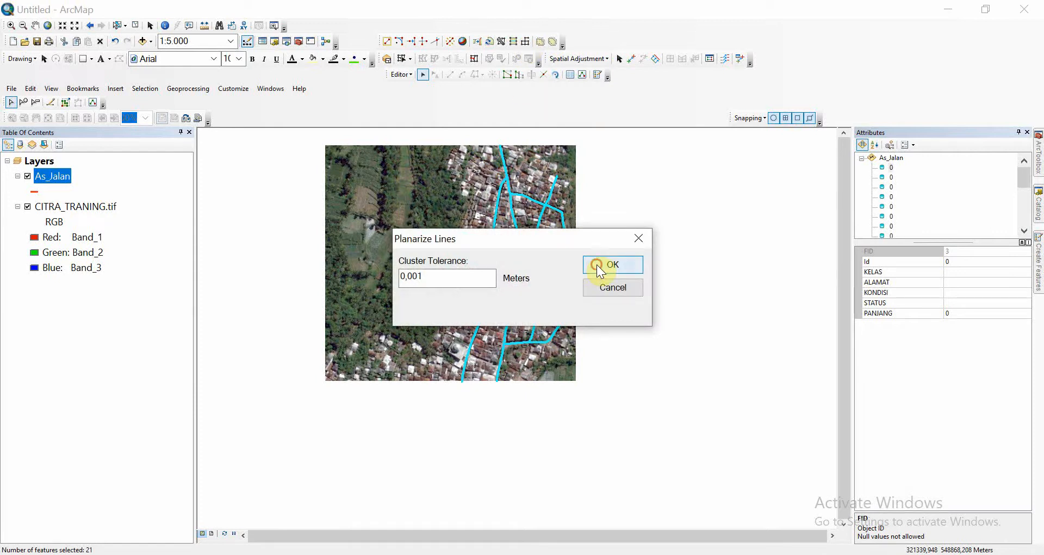
{"action": "left_click", "coordinate": [600, 271]}
Step: Check the division of the eastern north-south road at its southern crossings, clear the selection and save the edits
{"action": "scroll", "coordinate": [541, 312], "scroll_direction": "up", "scroll_amount": 2}
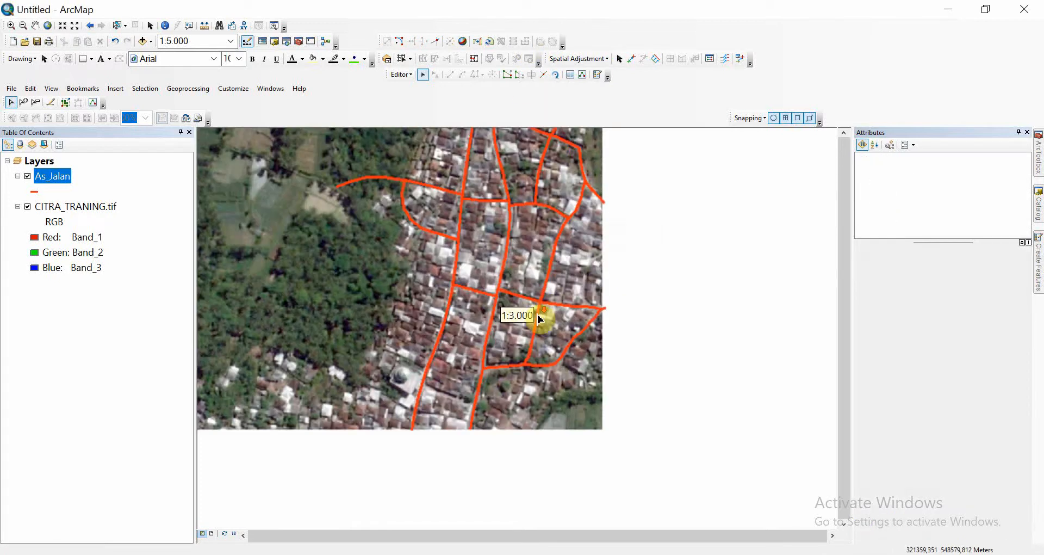
{"action": "left_click", "coordinate": [540, 320]}
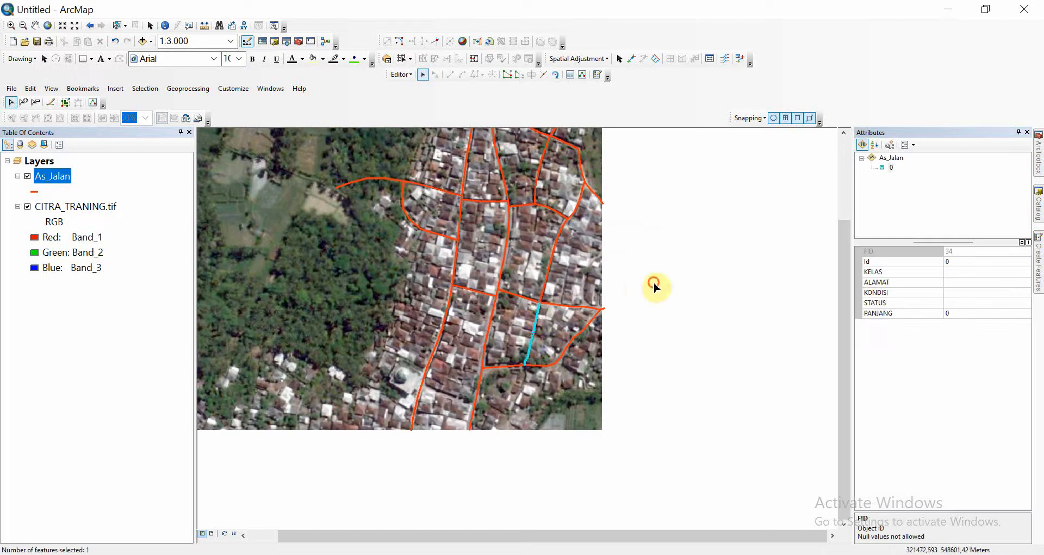
{"action": "left_click", "coordinate": [448, 183]}
{"action": "left_click", "coordinate": [401, 75]}
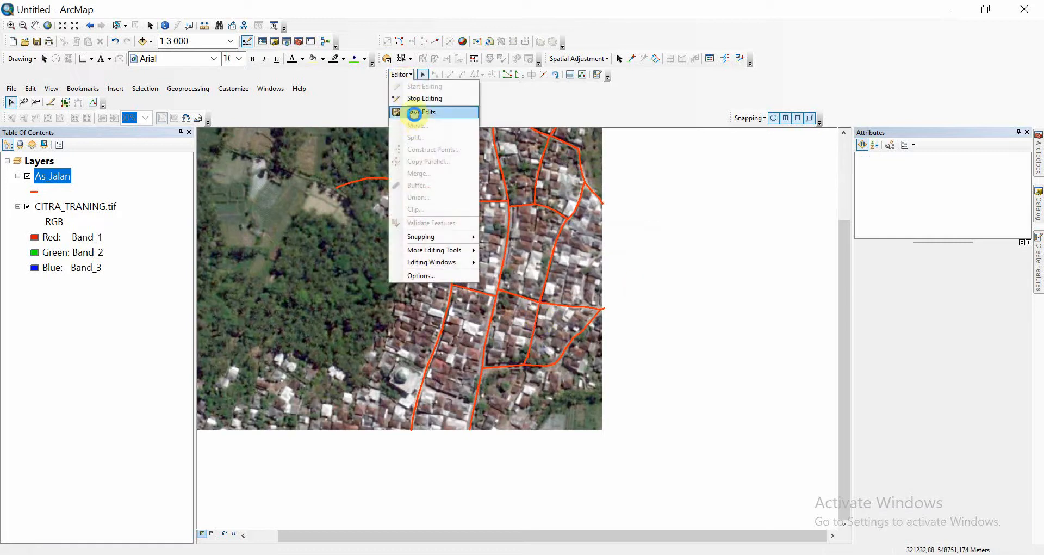
{"action": "left_click", "coordinate": [415, 112]}
Step: Review the As_Jalan attribute table and the attributes of the short connecting road in the southern part
{"action": "right_click", "coordinate": [62, 186]}
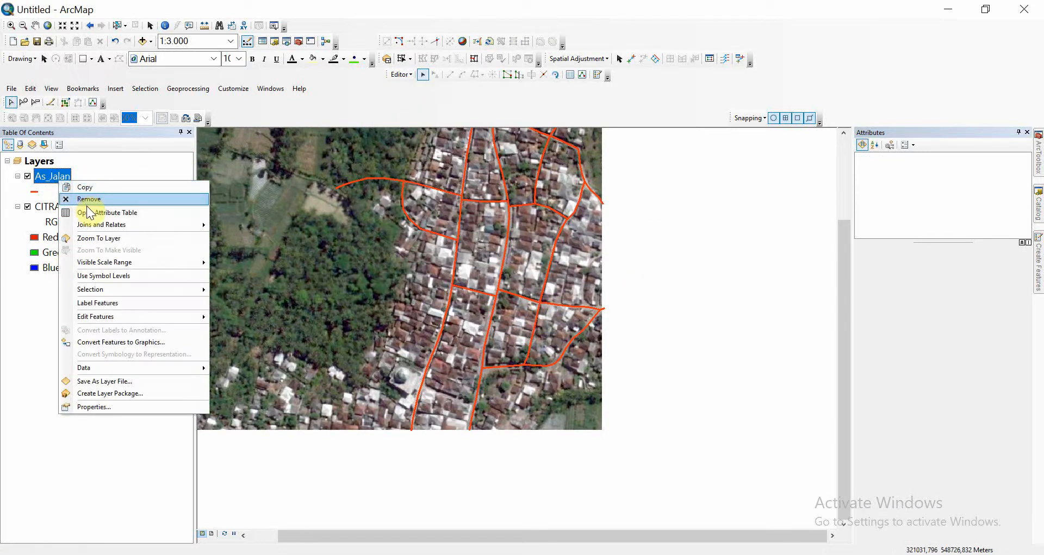
{"action": "left_click", "coordinate": [87, 210]}
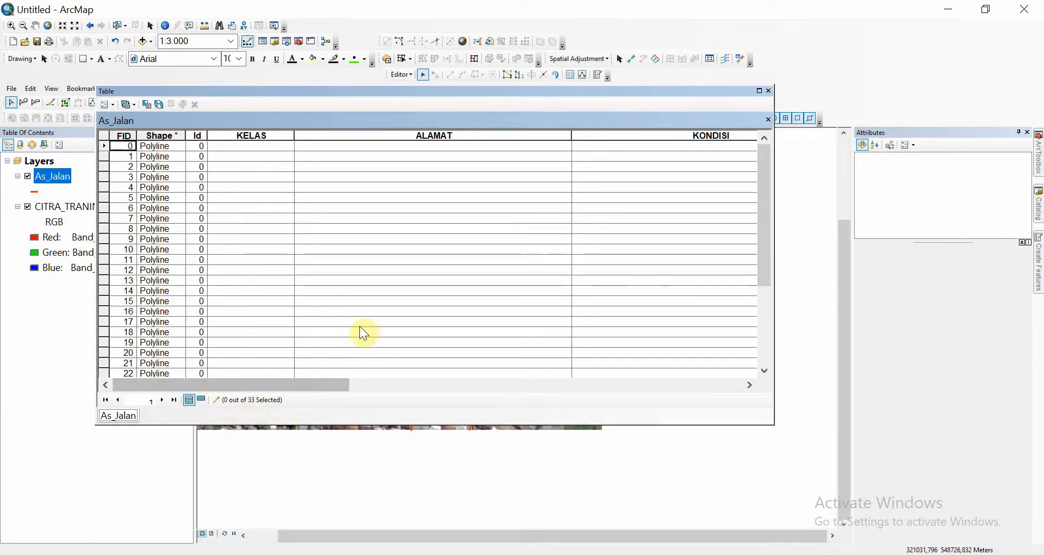
{"action": "left_click", "coordinate": [768, 91]}
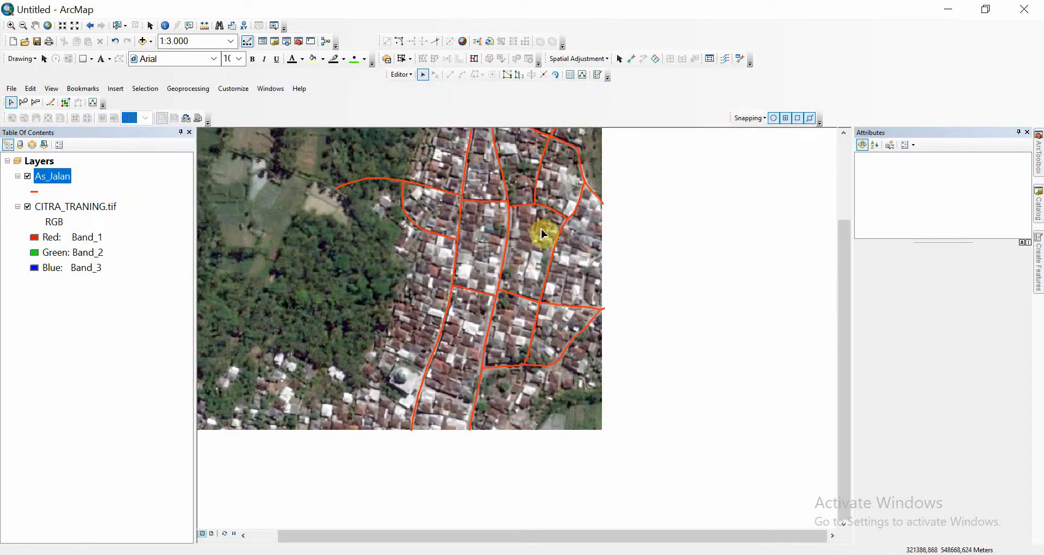
{"action": "left_click", "coordinate": [474, 296]}
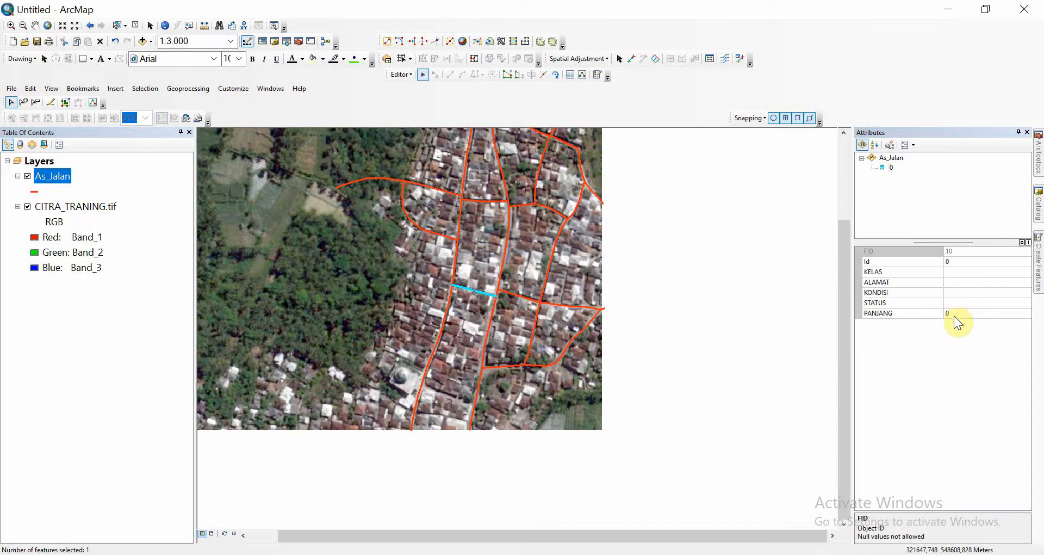
{"action": "left_click", "coordinate": [750, 307]}
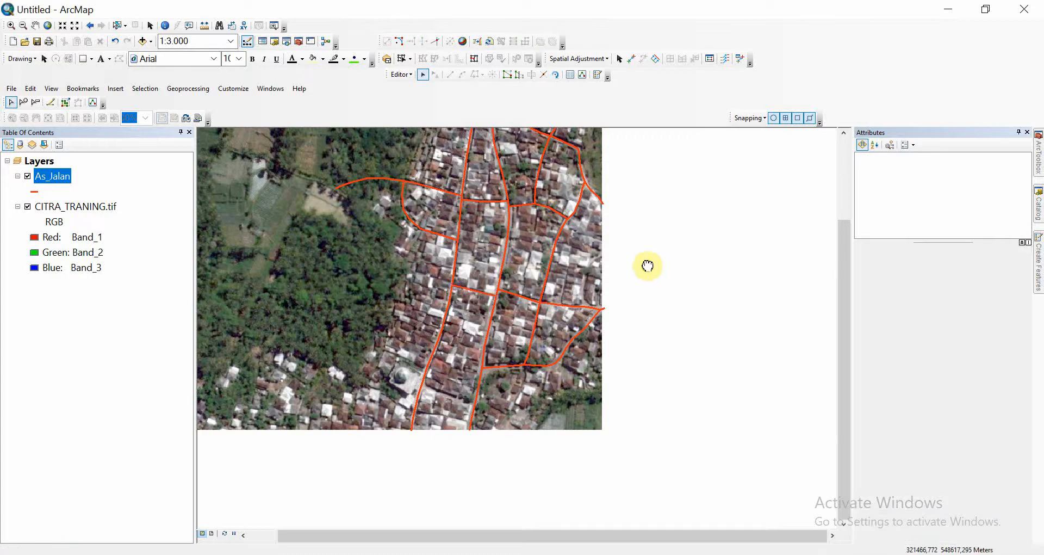
Step: Save the current edits to the As_Jalan layer
{"action": "scroll", "coordinate": [553, 375], "scroll_direction": "up", "scroll_amount": 2}
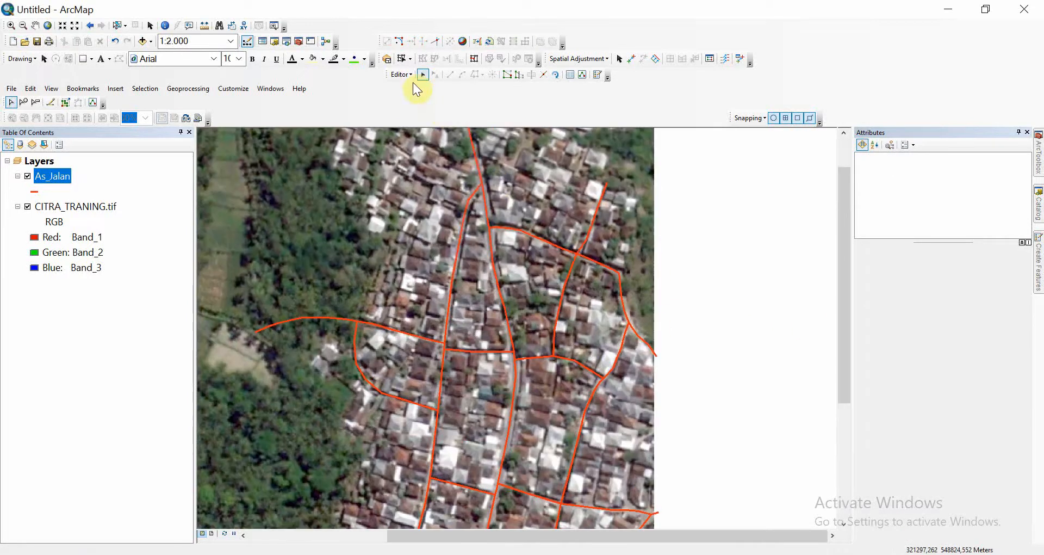
{"action": "left_click", "coordinate": [402, 74]}
{"action": "left_click", "coordinate": [414, 111]}
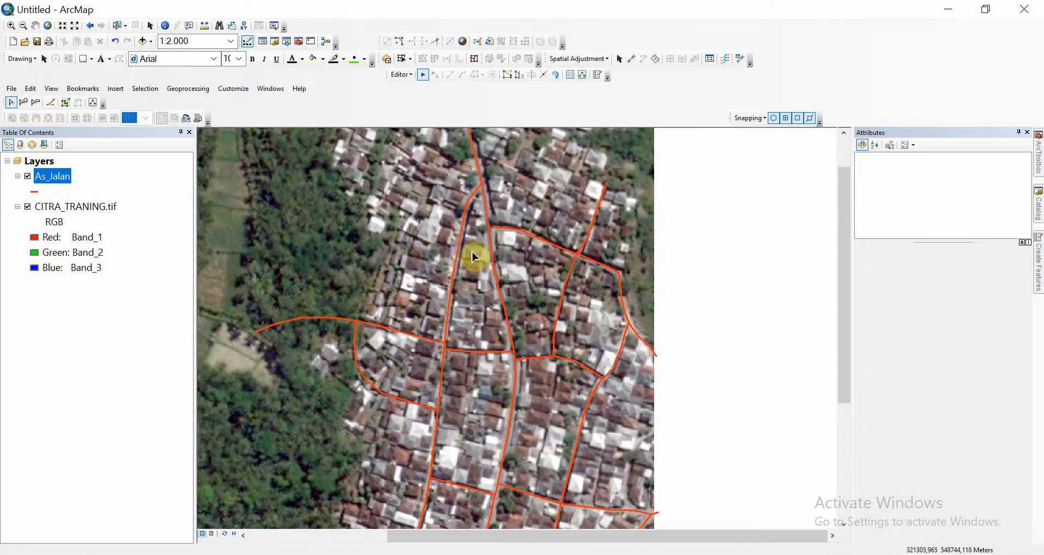
Step: Select the northern segment of the western north-south road and examine its junctions with the western road and the connecting road
{"action": "left_click", "coordinate": [459, 262]}
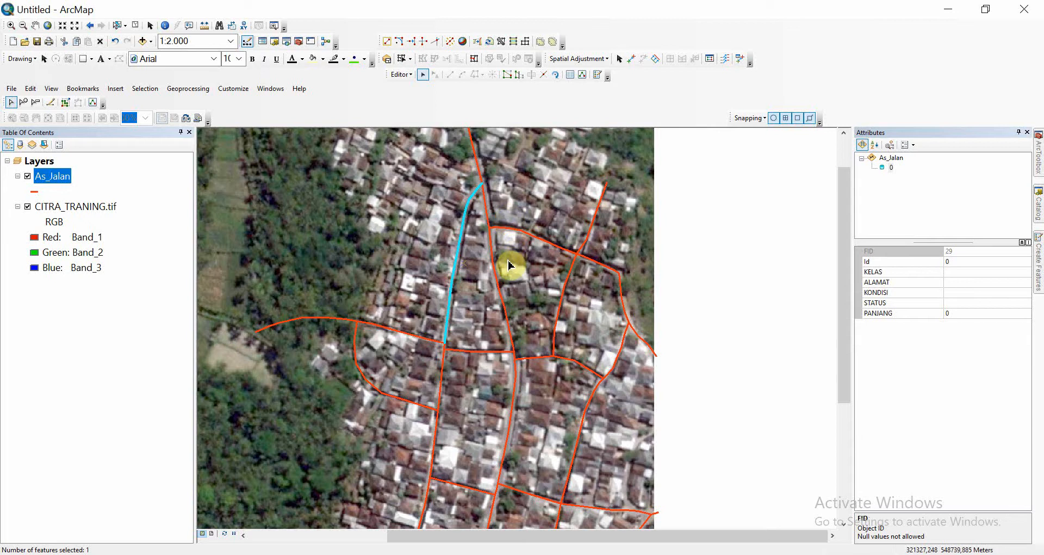
{"action": "scroll", "coordinate": [495, 285], "scroll_direction": "up", "scroll_amount": 1}
{"action": "left_click_drag", "start_coordinate": [389, 384], "coordinate": [457, 226]}
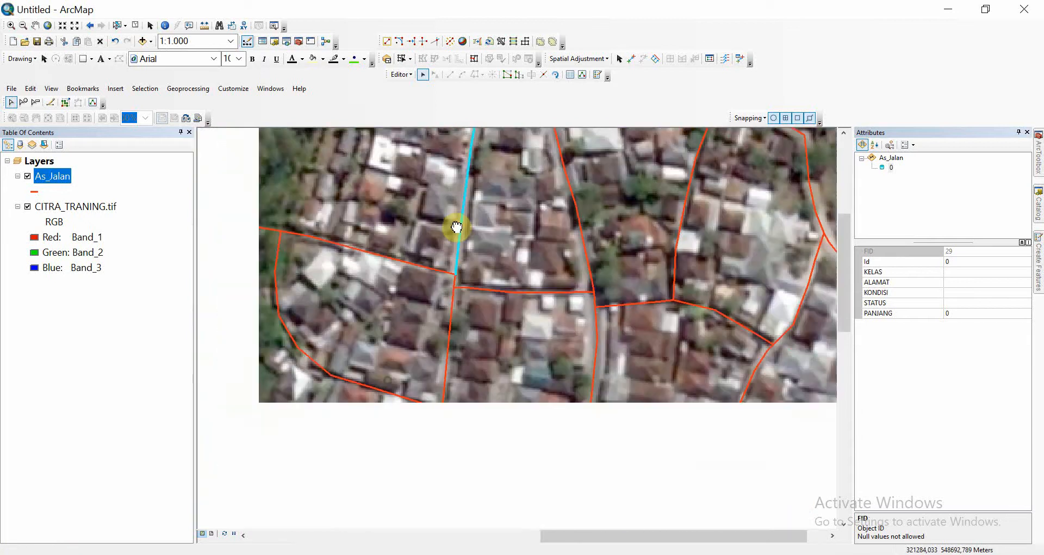
{"action": "scroll", "coordinate": [456, 245], "scroll_direction": "up", "scroll_amount": 1}
{"action": "left_click", "coordinate": [468, 261]}
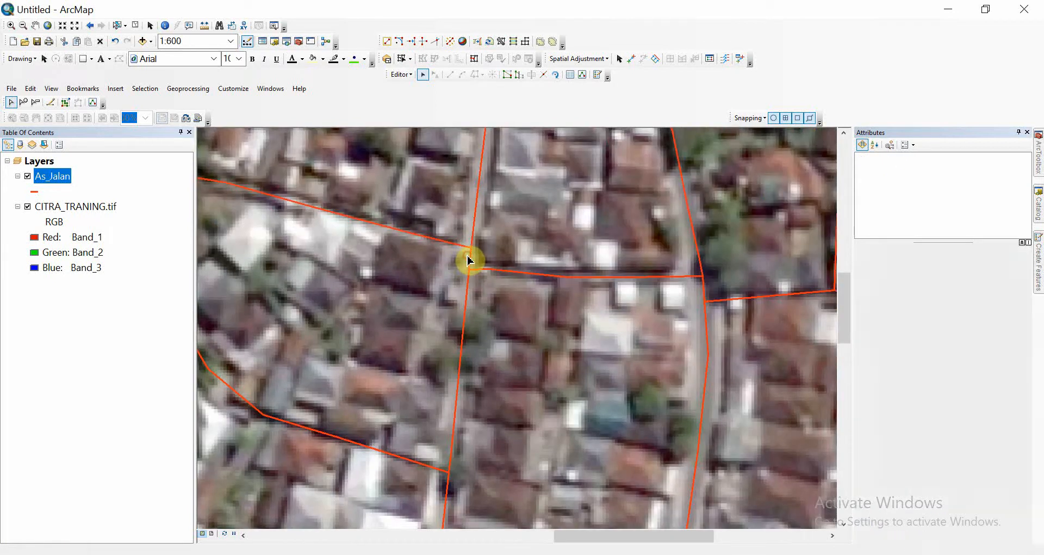
{"action": "left_click", "coordinate": [468, 258]}
{"action": "left_click", "coordinate": [456, 272]}
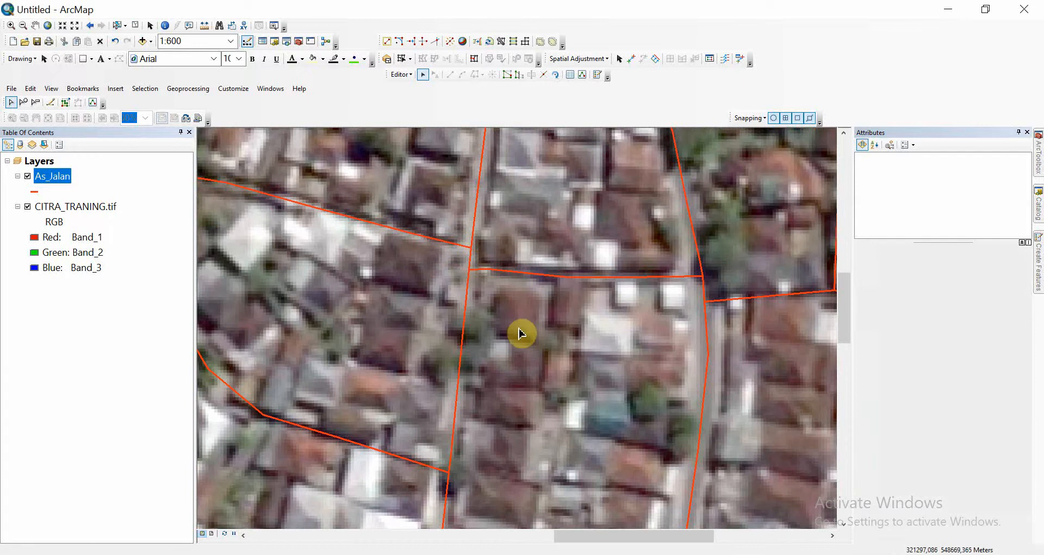
Step: Save the As_Jalan edits again after the junction check
{"action": "scroll", "coordinate": [517, 323], "scroll_direction": "up", "scroll_amount": 3}
{"action": "scroll", "coordinate": [509, 313], "scroll_direction": "up", "scroll_amount": 3}
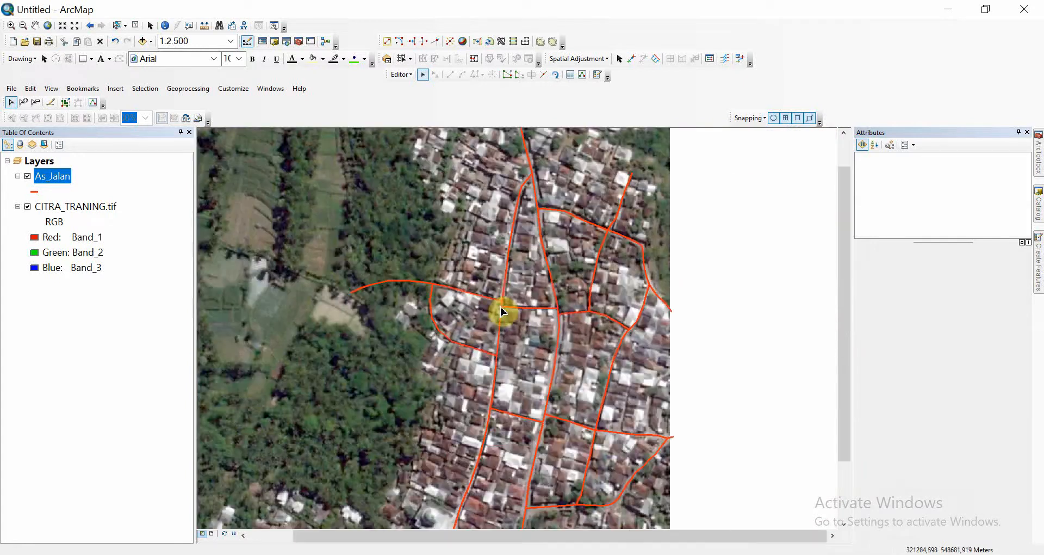
{"action": "left_click", "coordinate": [402, 75]}
{"action": "left_click", "coordinate": [413, 111]}
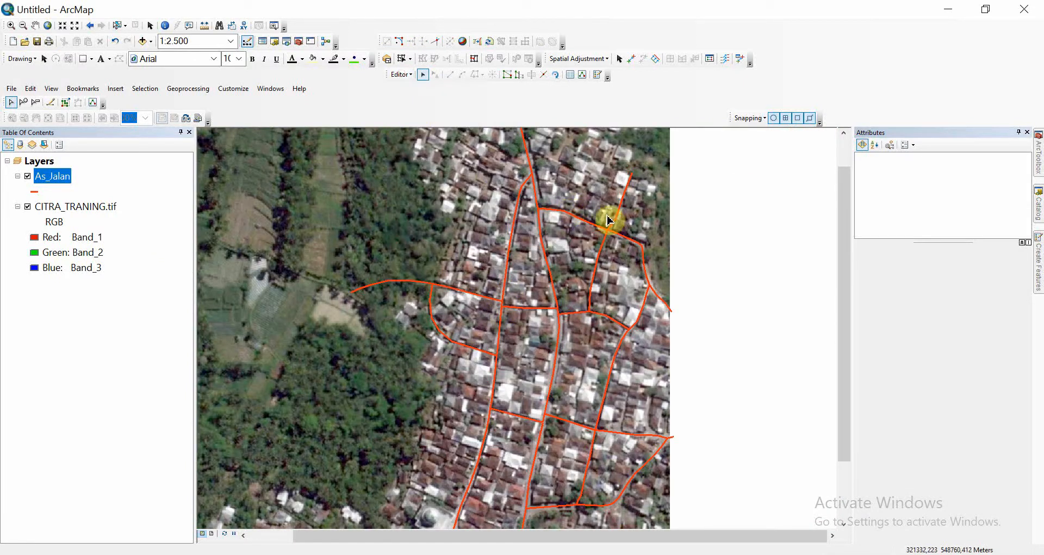
Step: Start a new shapefile in the DATA_PELATIHAN folder, named BIDANG with feature type Polygon
{"action": "left_click", "coordinate": [1039, 204]}
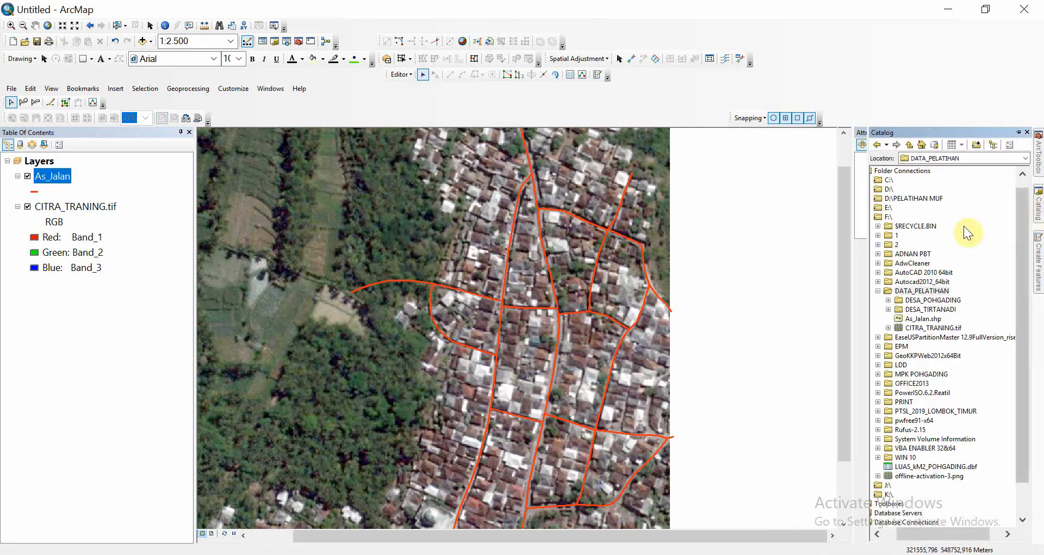
{"action": "right_click", "coordinate": [914, 292]}
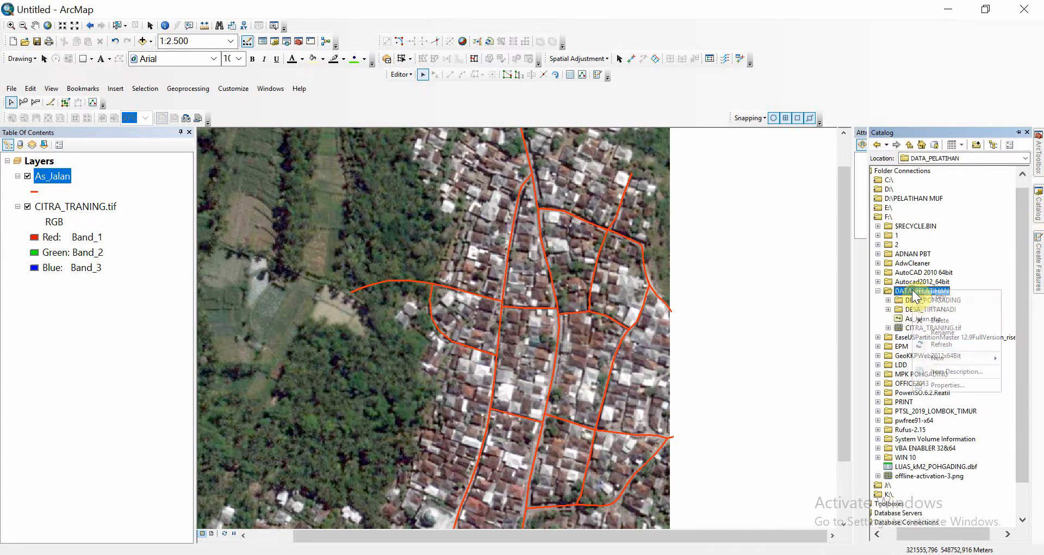
{"action": "mouse_move", "coordinate": [926, 359]}
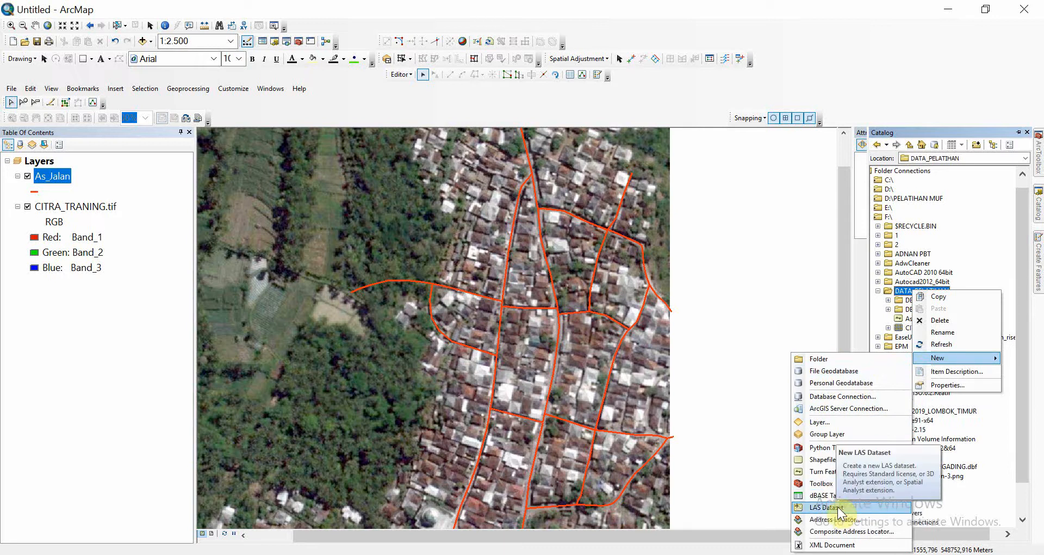
{"action": "left_click", "coordinate": [827, 459]}
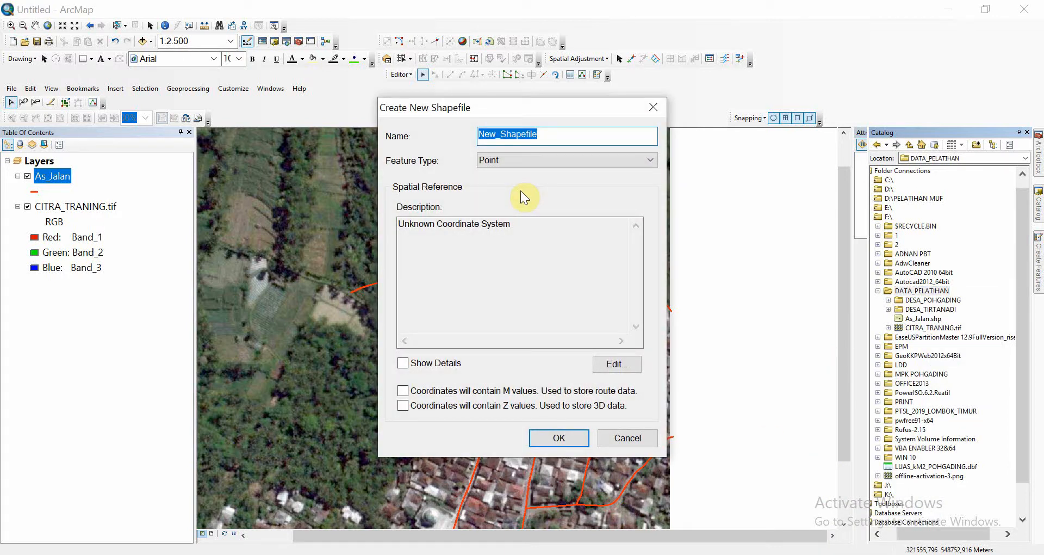
{"action": "type", "text": "b"}
{"action": "key", "text": "BackSpace"}
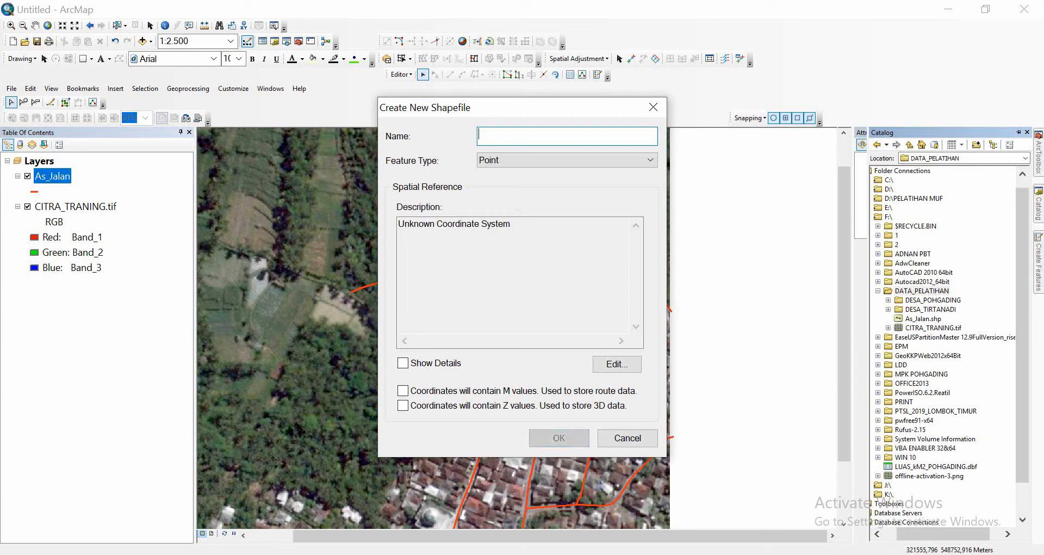
{"action": "type", "text": "BIDANG"}
{"action": "key", "text": "Tab"}
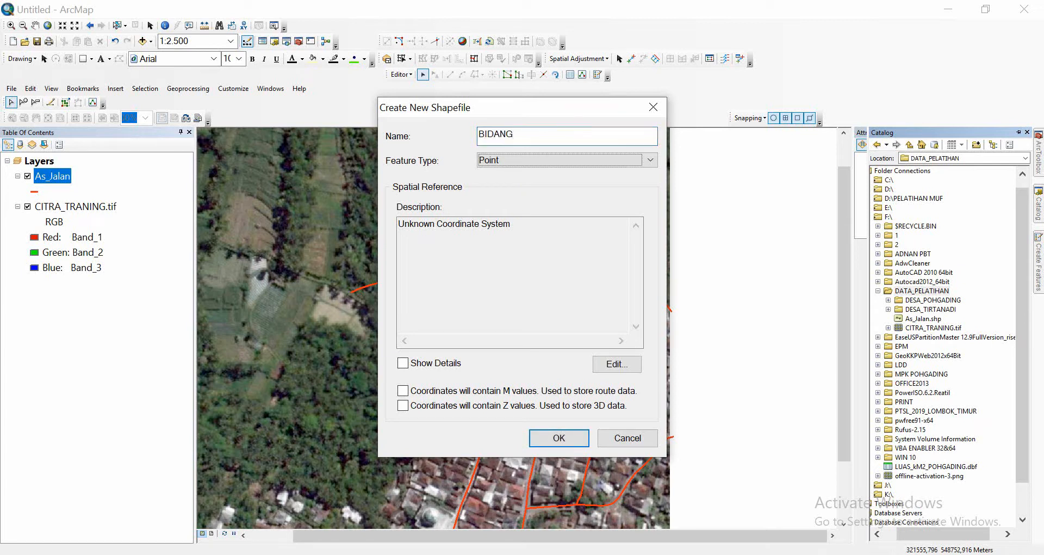
{"action": "left_click", "coordinate": [534, 159]}
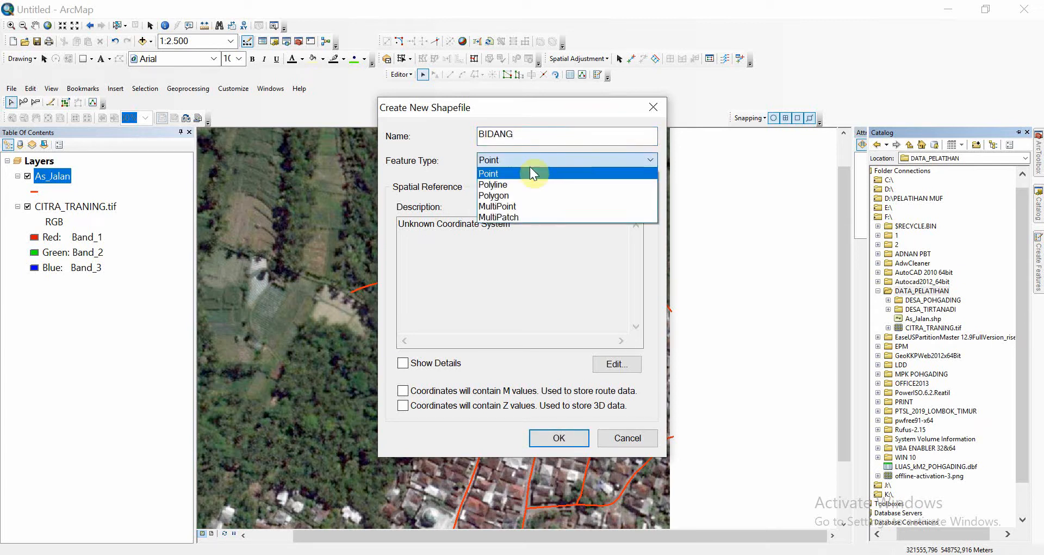
{"action": "left_click", "coordinate": [519, 191]}
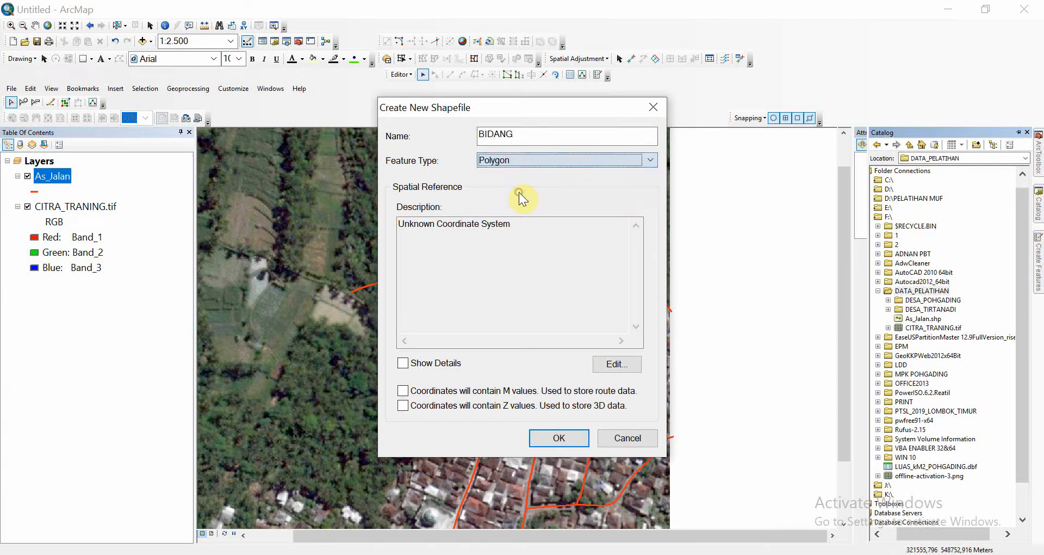
Step: Set the new shapefile's coordinate system to DGN 1995 Indonesia TM-3 Zone 50.1 from the Indonesian national grids
{"action": "left_click", "coordinate": [615, 364]}
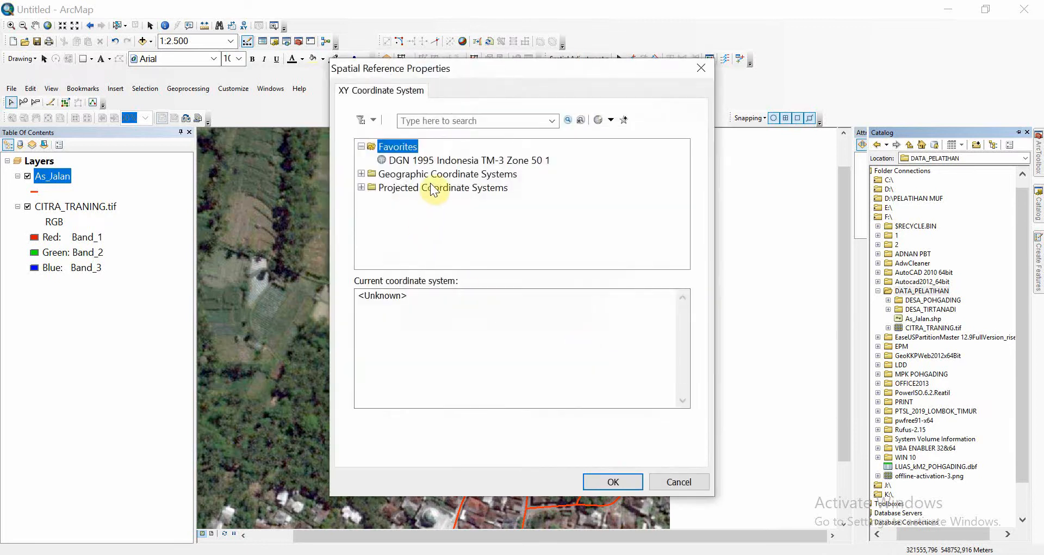
{"action": "double_click", "coordinate": [430, 188]}
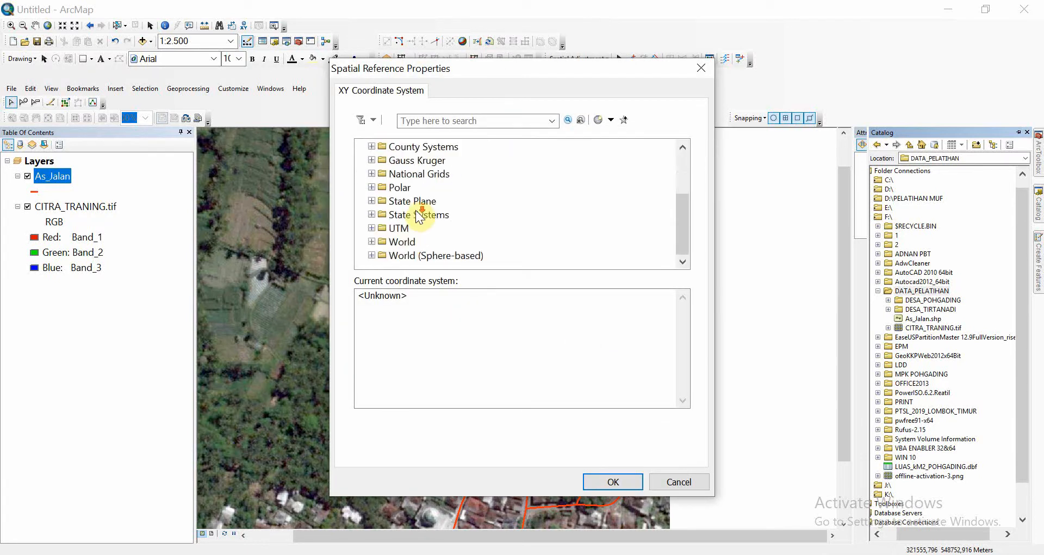
{"action": "double_click", "coordinate": [412, 174]}
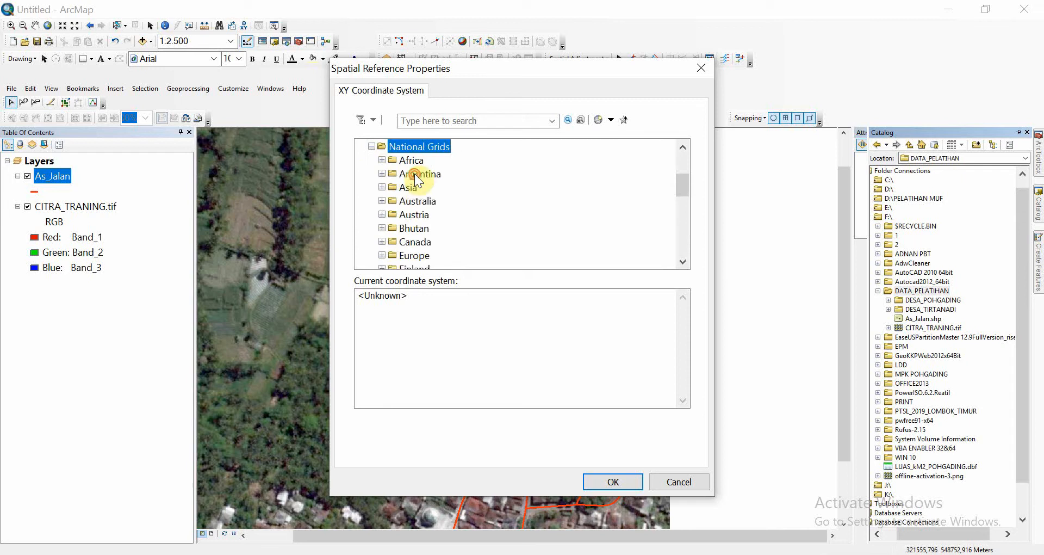
{"action": "scroll", "coordinate": [414, 207], "scroll_direction": "down", "scroll_amount": 1}
{"action": "scroll", "coordinate": [411, 237], "scroll_direction": "down", "scroll_amount": 1}
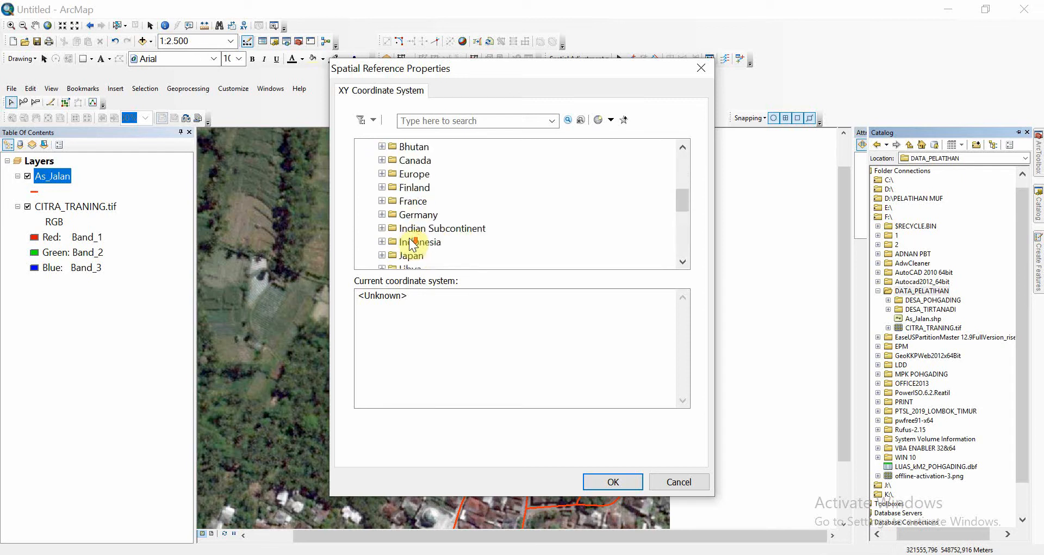
{"action": "double_click", "coordinate": [409, 240]}
{"action": "scroll", "coordinate": [419, 234], "scroll_direction": "down", "scroll_amount": 4}
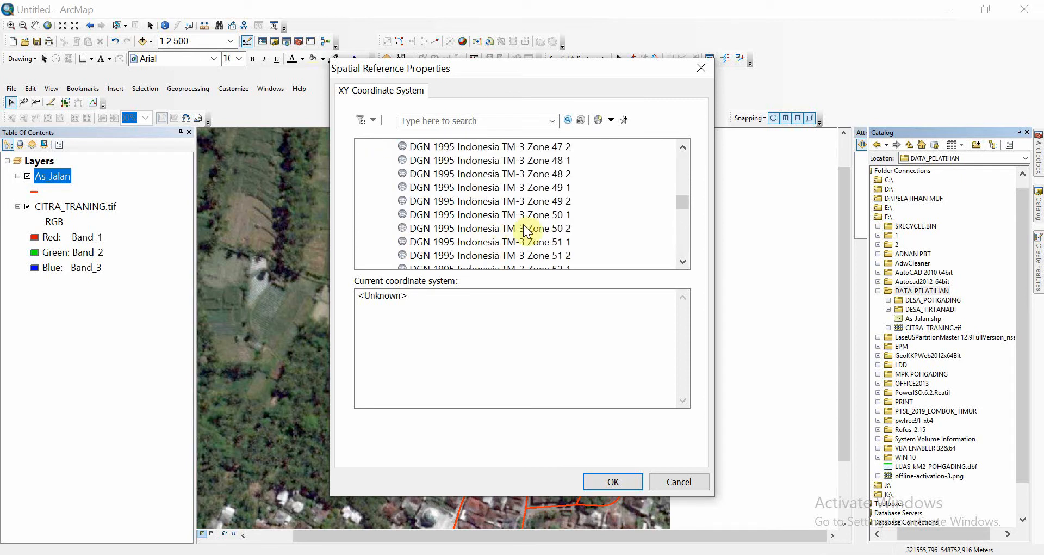
{"action": "left_click", "coordinate": [570, 215]}
{"action": "left_click", "coordinate": [619, 477]}
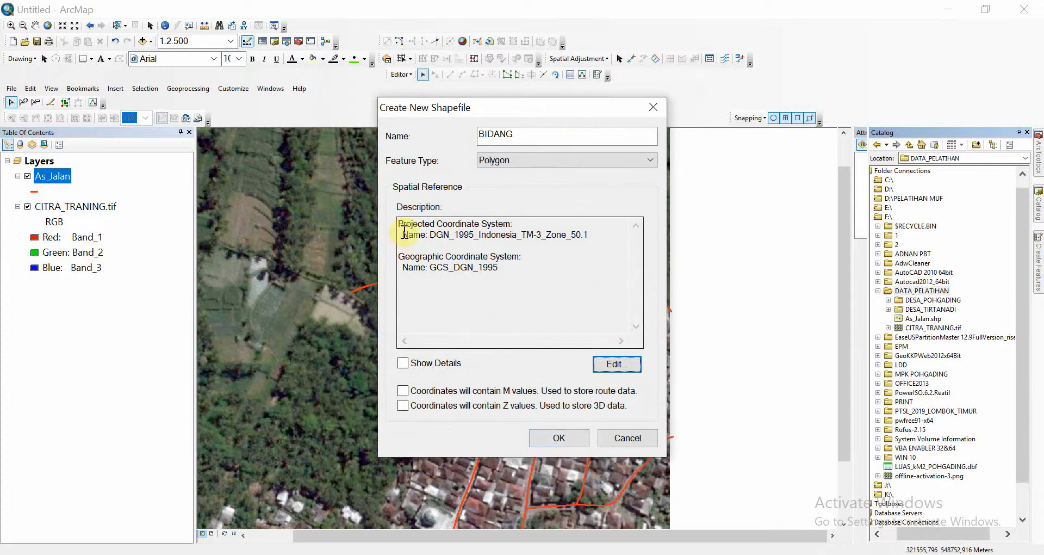
Step: Create the BIDANG shapefile with the chosen spatial reference and dismiss the geographic coordinate system warning
{"action": "left_click_drag", "start_coordinate": [403, 228], "coordinate": [562, 277]}
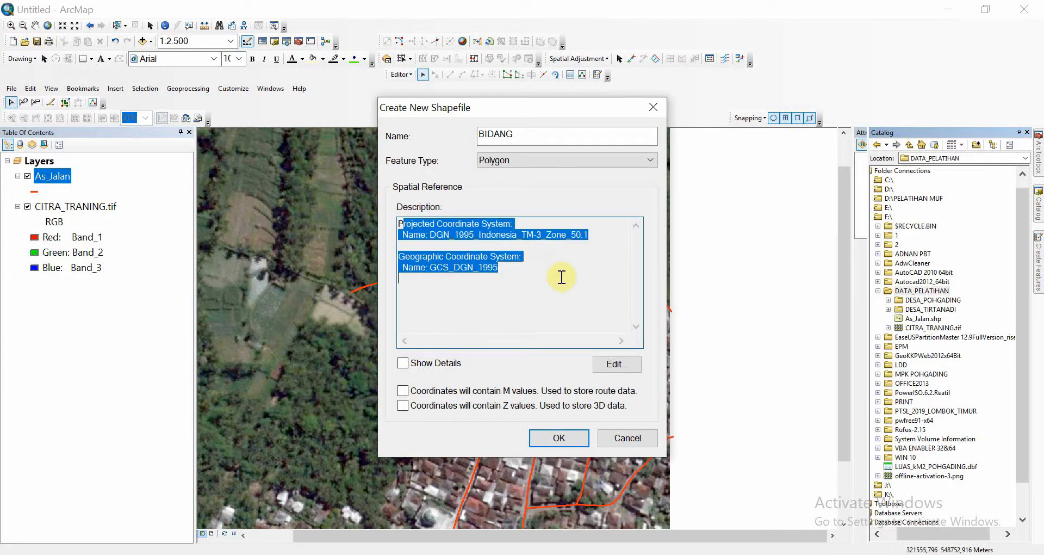
{"action": "left_click", "coordinate": [551, 439]}
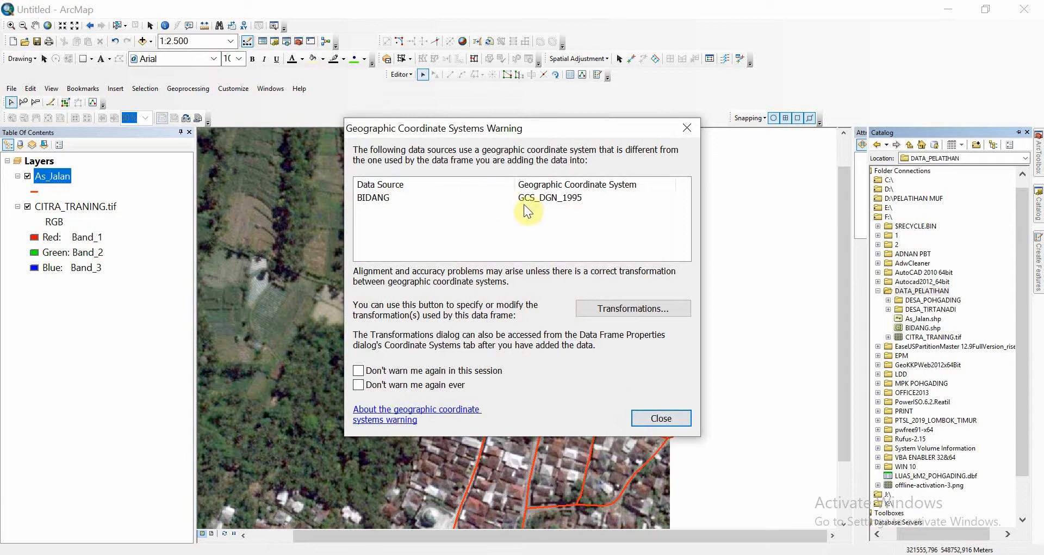
{"action": "left_click", "coordinate": [649, 420]}
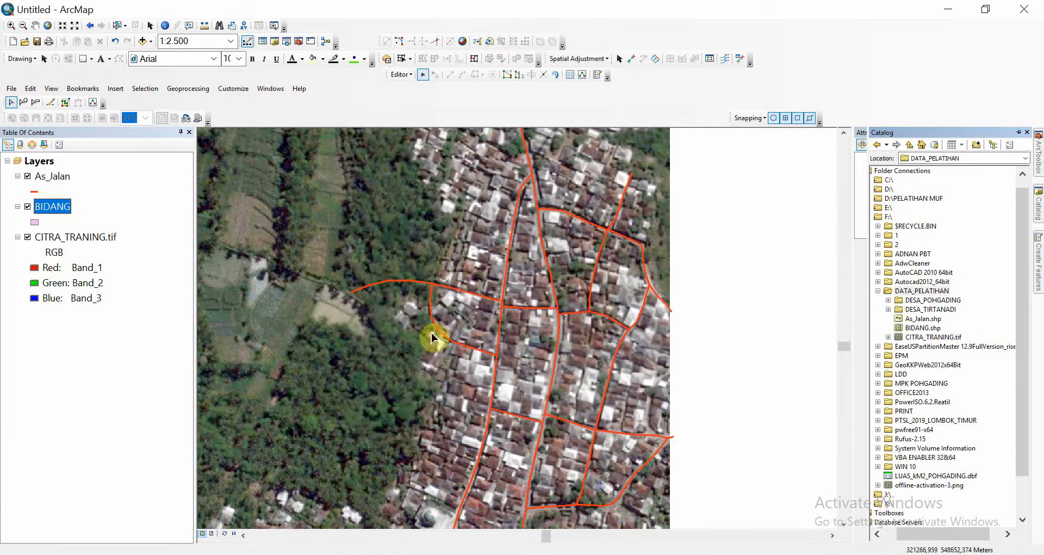
Step: Check the coordinate system assigned to the Layers data frame and leave its properties without changing it
{"action": "left_click", "coordinate": [36, 164]}
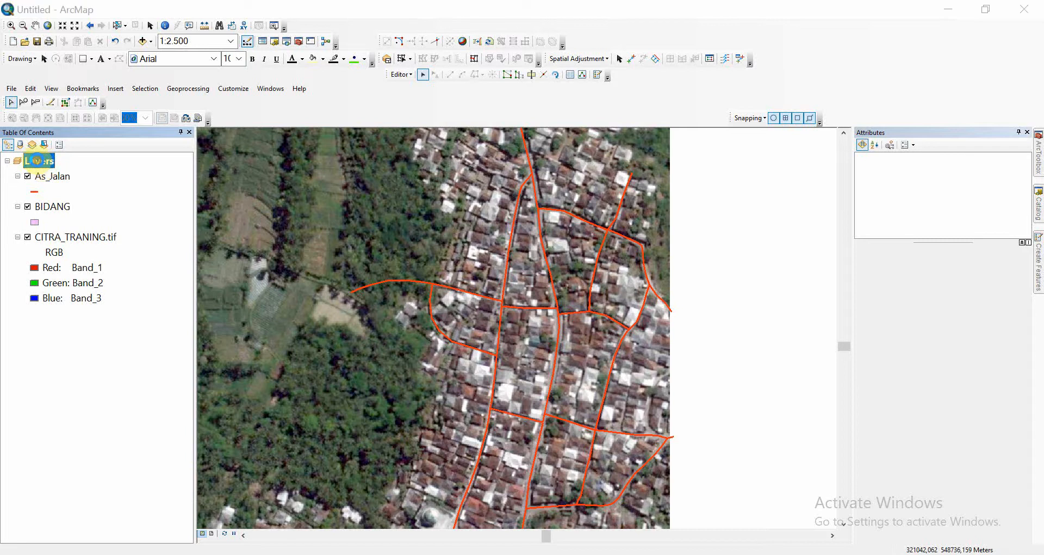
{"action": "double_click", "coordinate": [36, 161]}
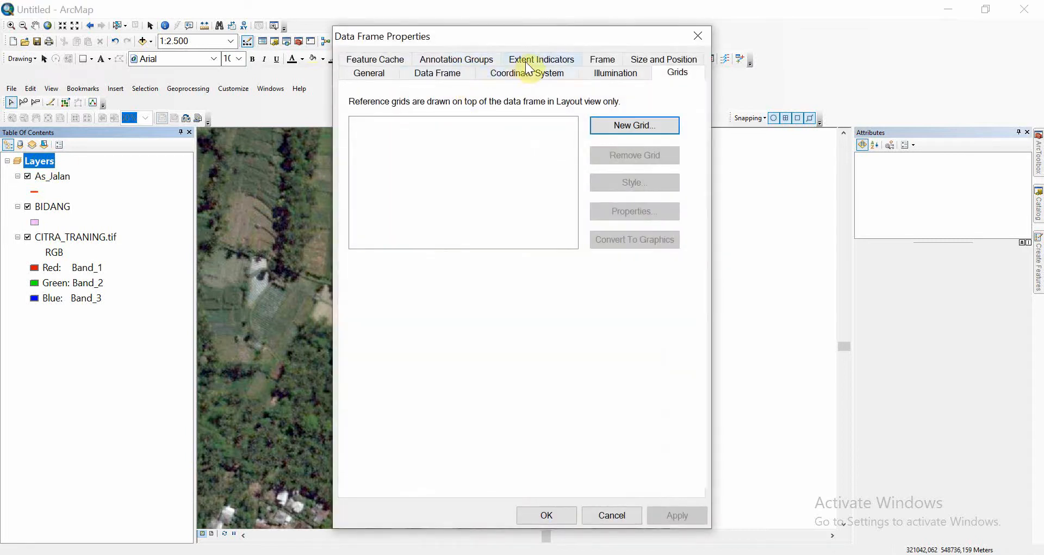
{"action": "left_click", "coordinate": [519, 73]}
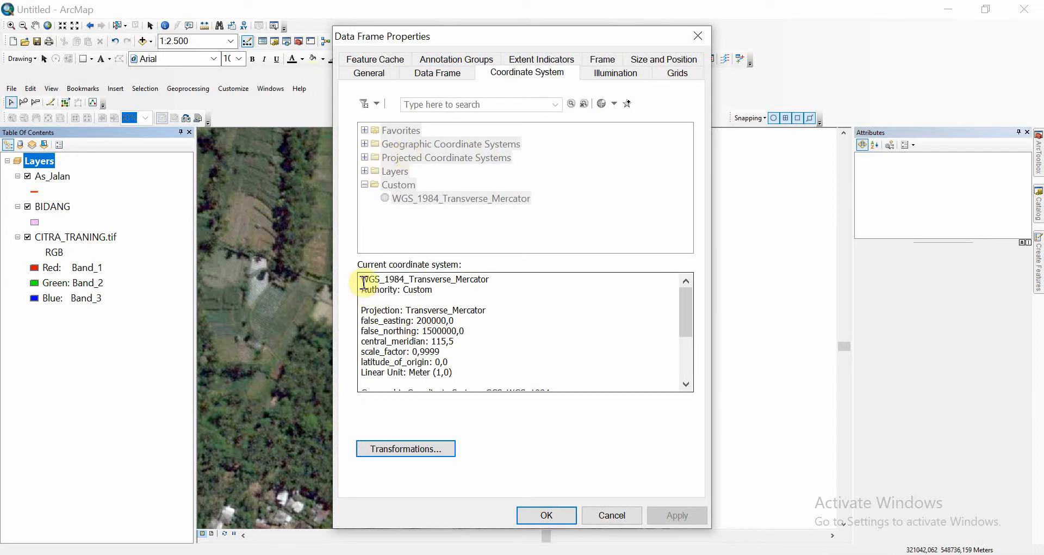
{"action": "left_click_drag", "start_coordinate": [363, 282], "coordinate": [522, 299]}
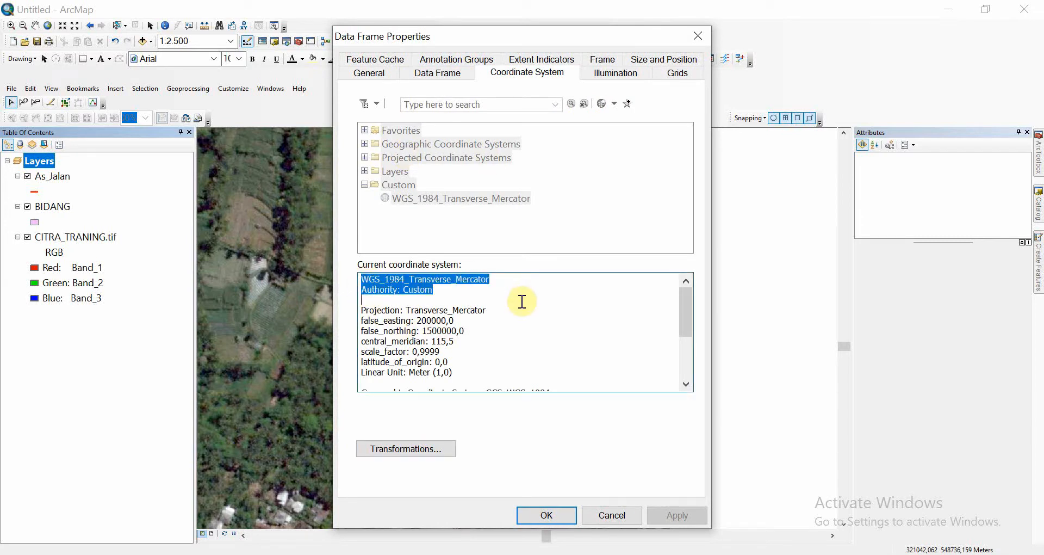
{"action": "left_click", "coordinate": [553, 516]}
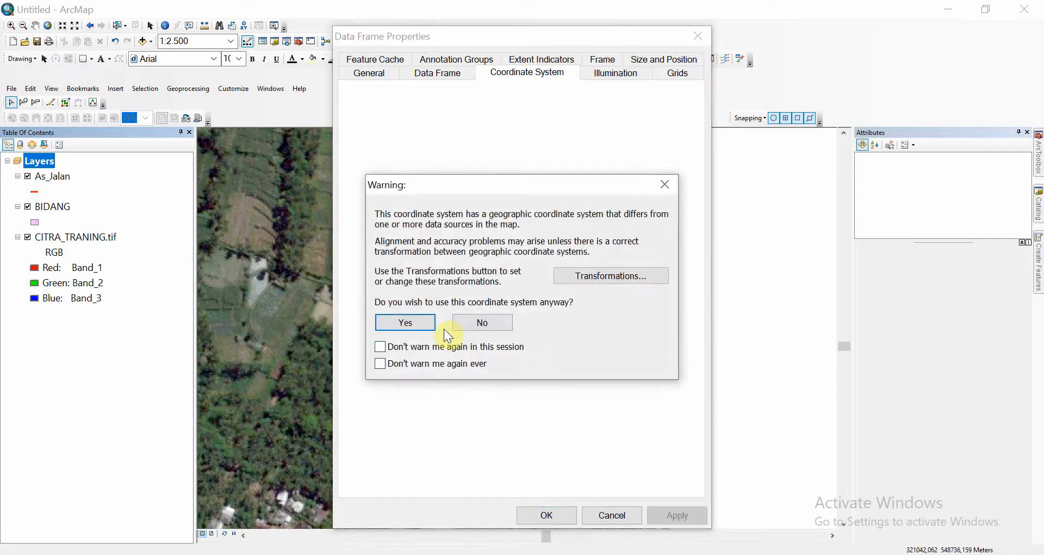
{"action": "left_click", "coordinate": [478, 324]}
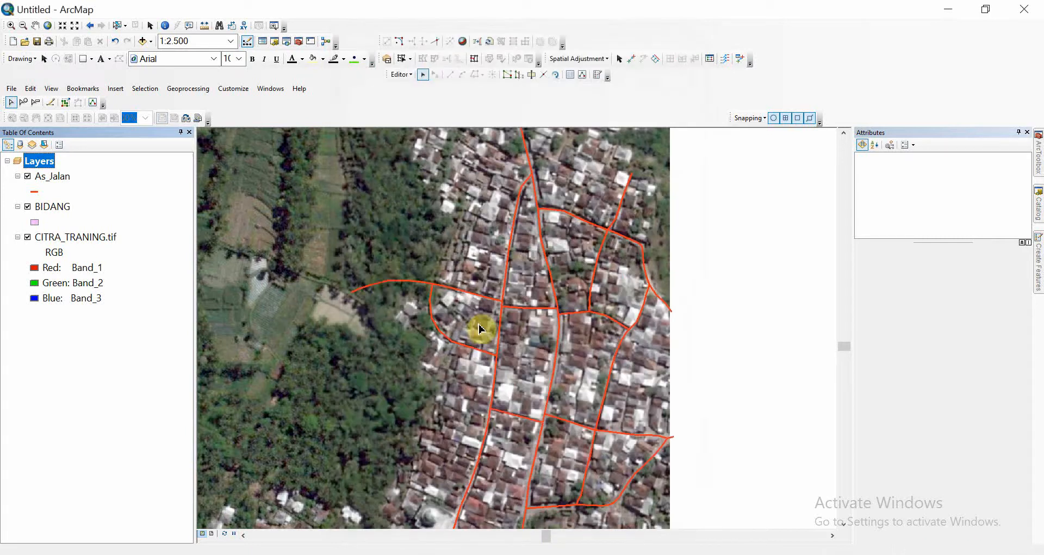
Step: Stop the edit session that is still running from the As_Jalan work
{"action": "right_click", "coordinate": [60, 209]}
{"action": "mouse_move", "coordinate": [127, 345]}
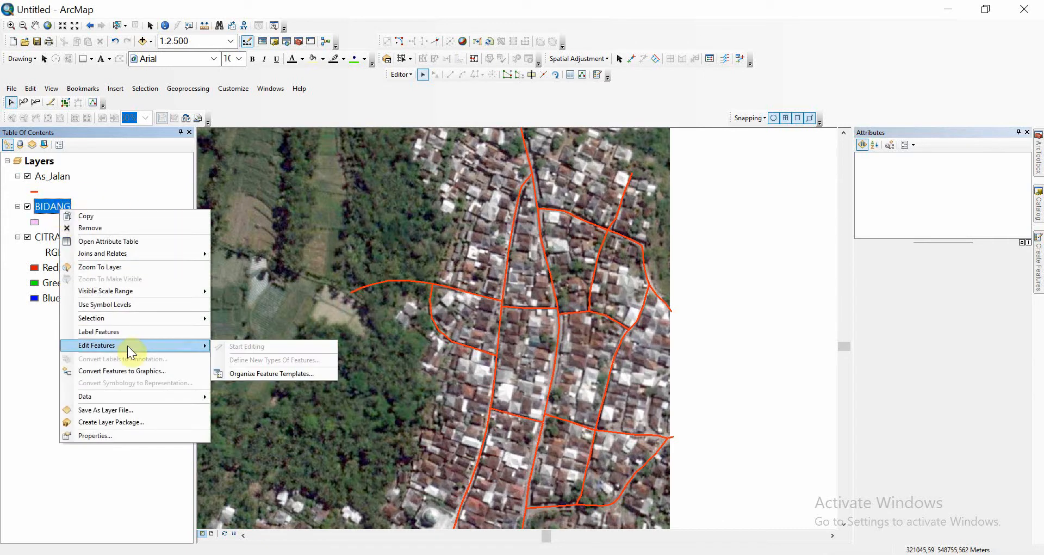
{"action": "left_click", "coordinate": [347, 110]}
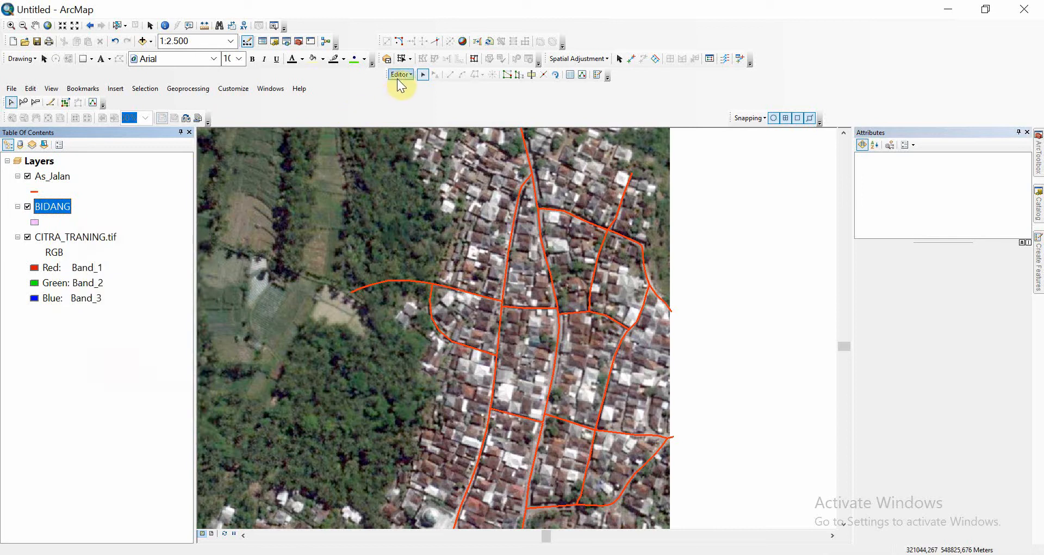
{"action": "left_click", "coordinate": [398, 77]}
{"action": "left_click", "coordinate": [406, 111]}
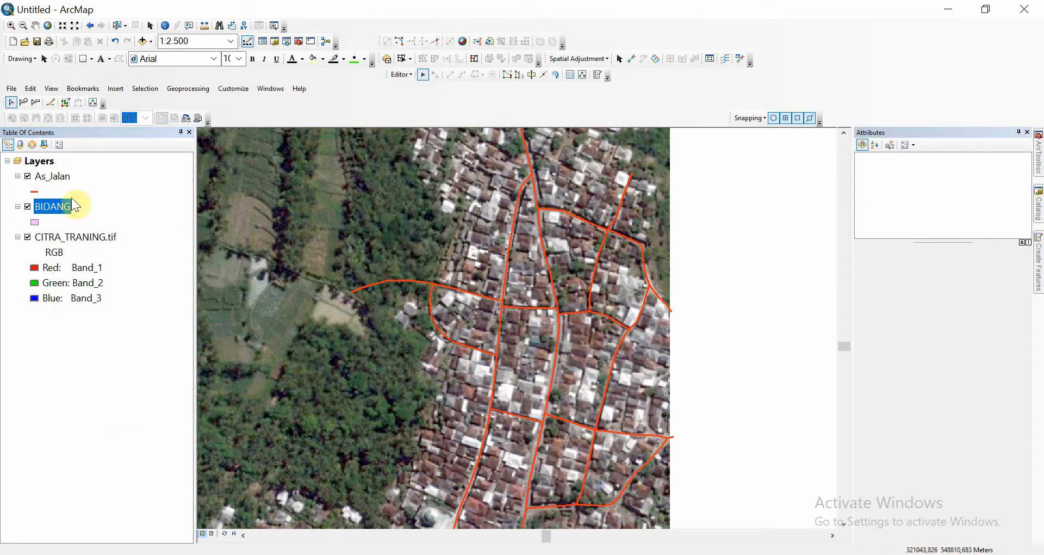
{"action": "right_click", "coordinate": [60, 212]}
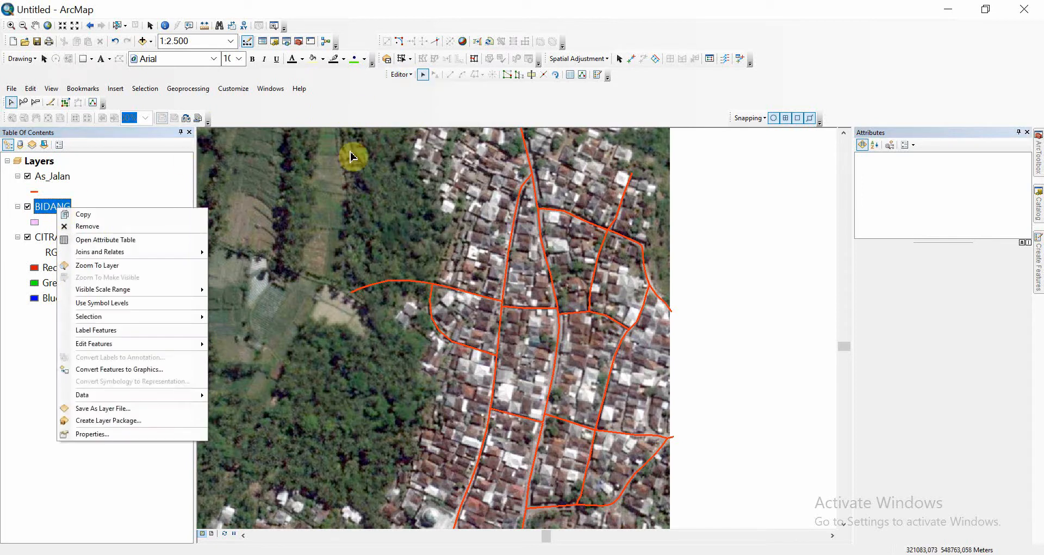
{"action": "left_click", "coordinate": [402, 75]}
{"action": "left_click", "coordinate": [411, 101]}
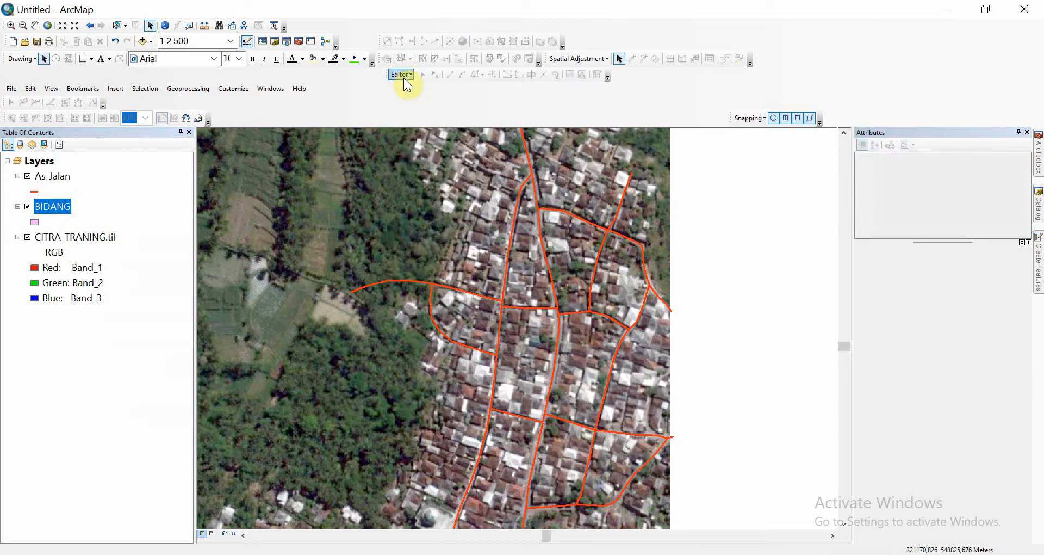
Step: Start editing the BIDANG layer despite the spatial reference warnings and choose its feature template with the Polygon construction tool
{"action": "right_click", "coordinate": [56, 212]}
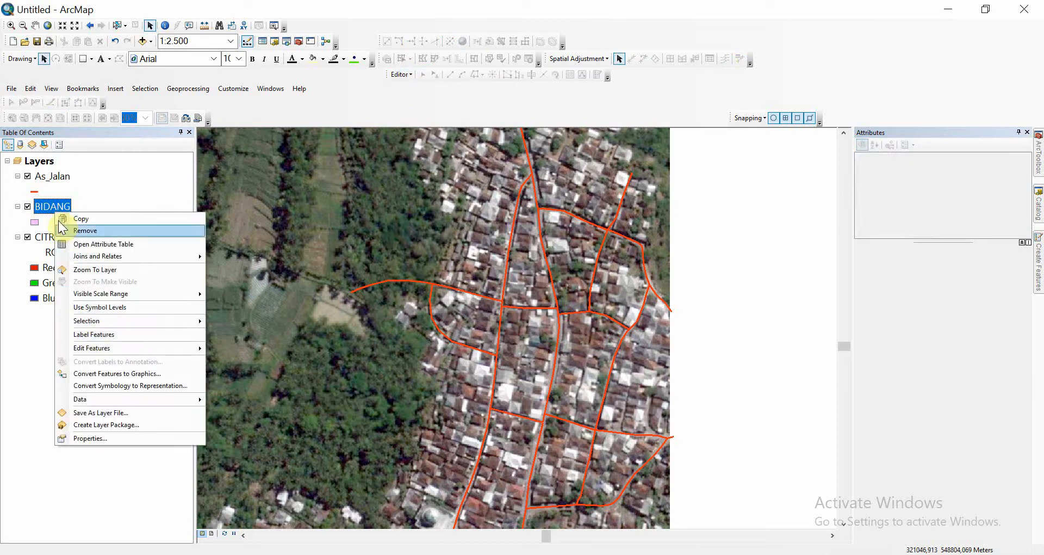
{"action": "mouse_move", "coordinate": [79, 348]}
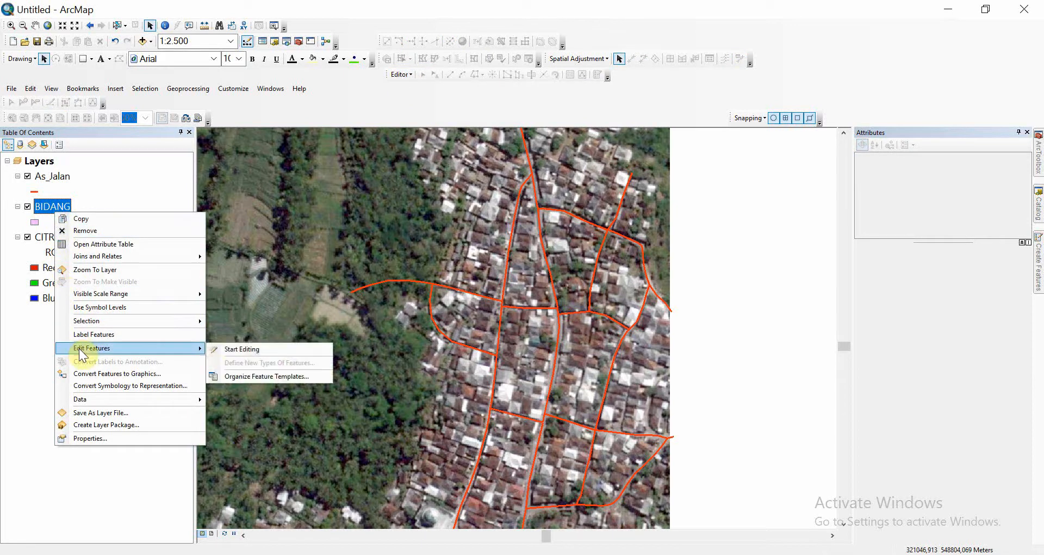
{"action": "left_click", "coordinate": [252, 348]}
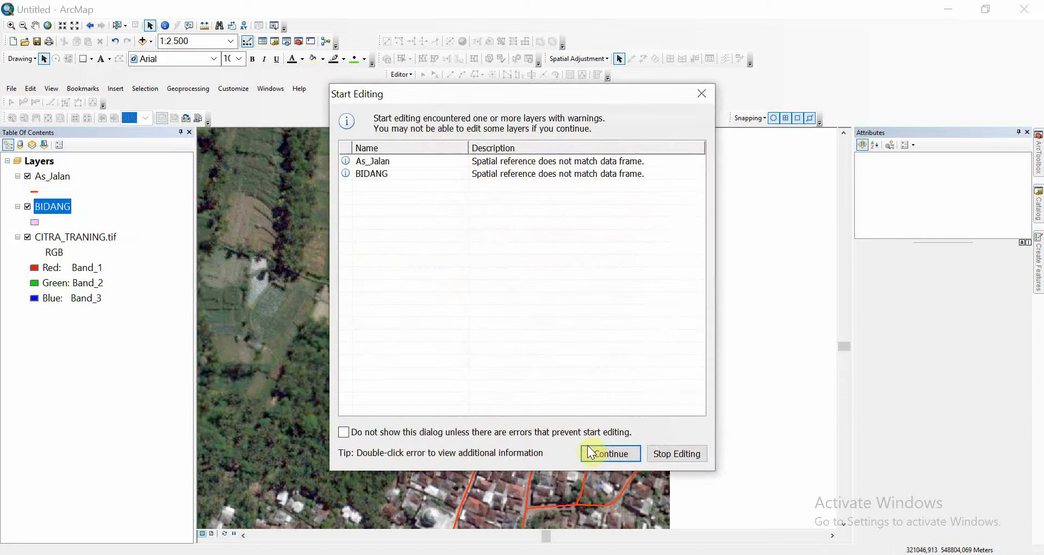
{"action": "left_click", "coordinate": [592, 454]}
{"action": "scroll", "coordinate": [510, 342], "scroll_direction": "up", "scroll_amount": 2}
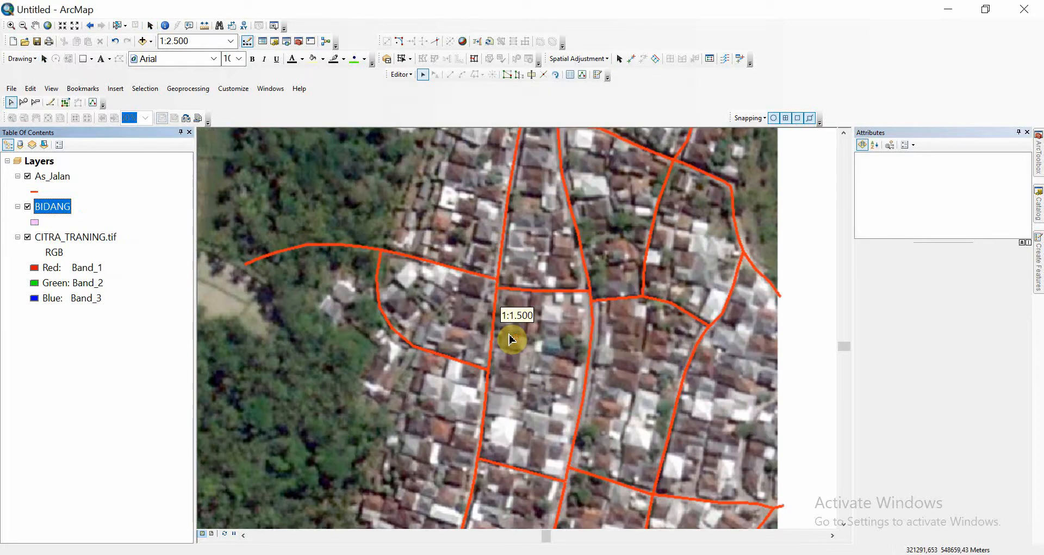
{"action": "scroll", "coordinate": [511, 339], "scroll_direction": "up", "scroll_amount": 1}
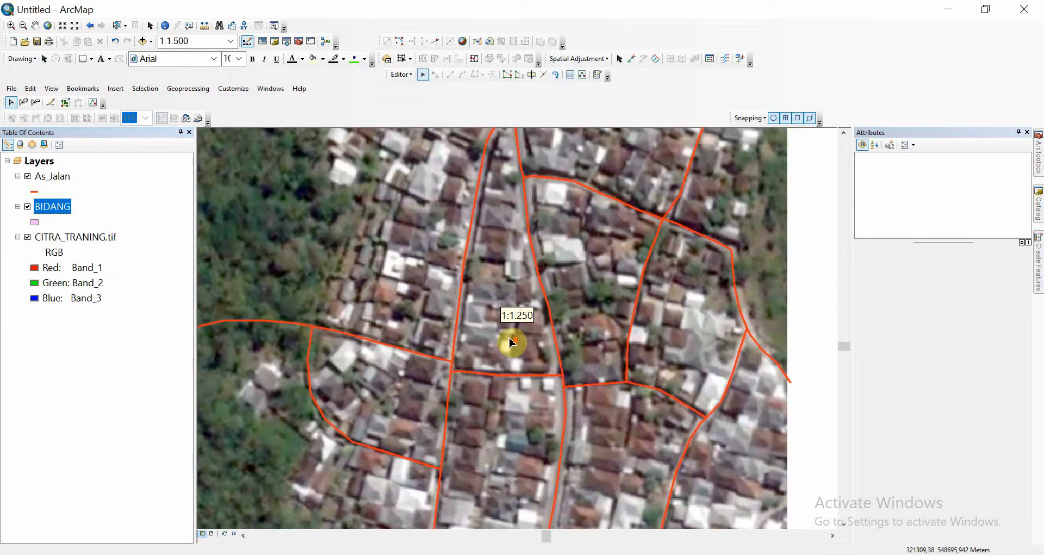
{"action": "scroll", "coordinate": [518, 327], "scroll_direction": "up", "scroll_amount": 1}
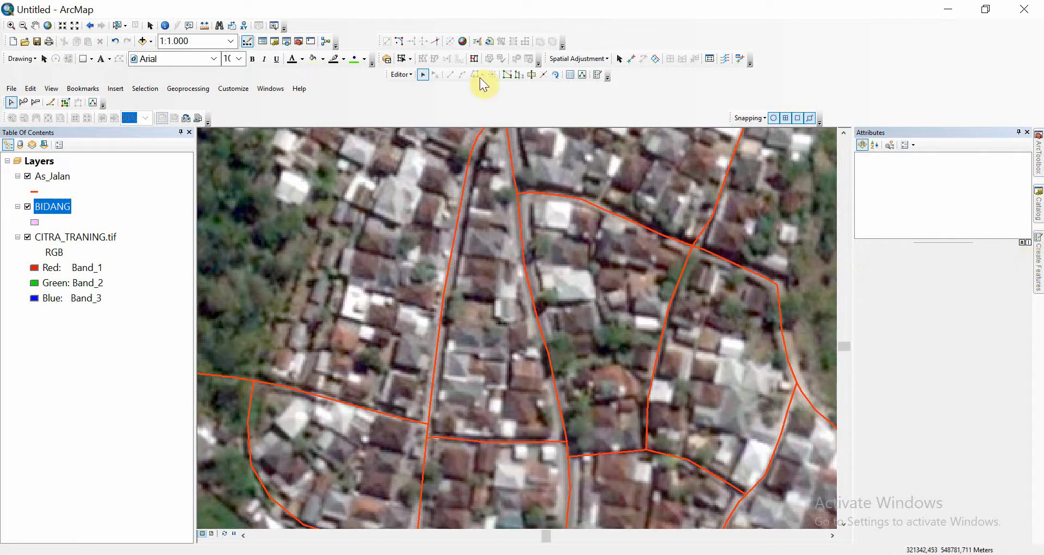
{"action": "left_click", "coordinate": [600, 76]}
{"action": "left_click", "coordinate": [878, 202]}
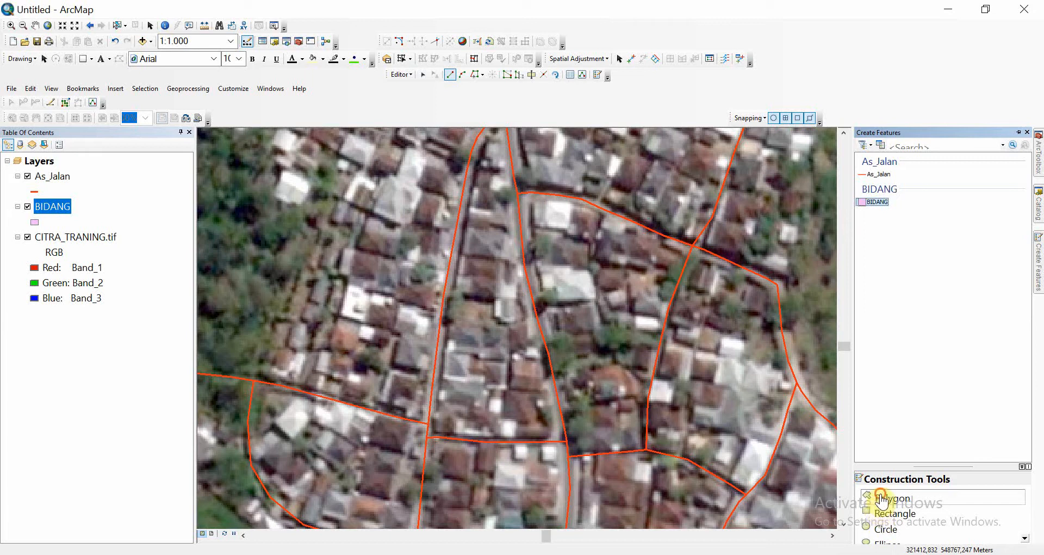
Step: Begin a BIDANG polygon at the image's northern edge and digitize its western side southward along the boundary between field and trees
{"action": "scroll", "coordinate": [604, 302], "scroll_direction": "down", "scroll_amount": 2}
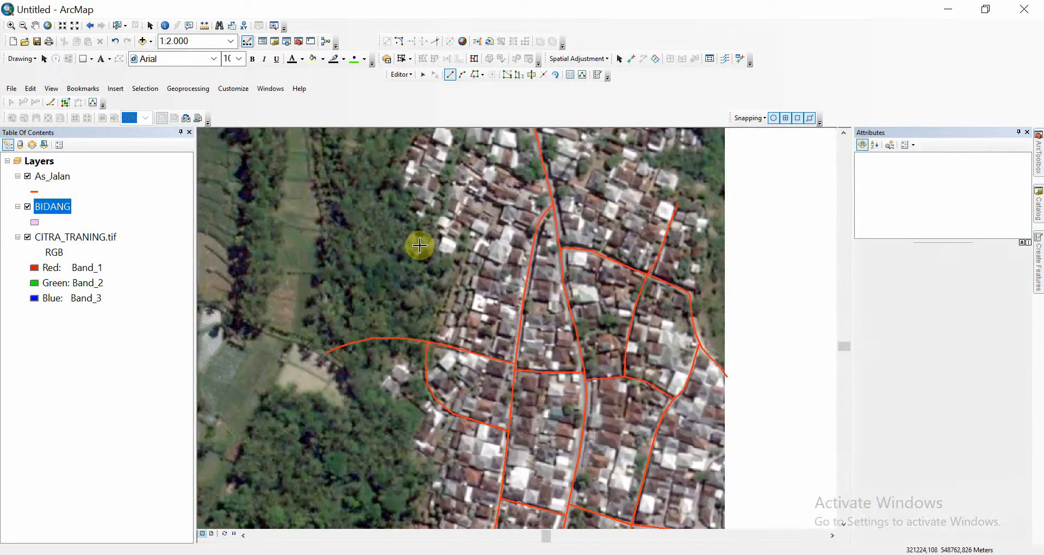
{"action": "left_click_drag", "start_coordinate": [421, 246], "coordinate": [485, 303]}
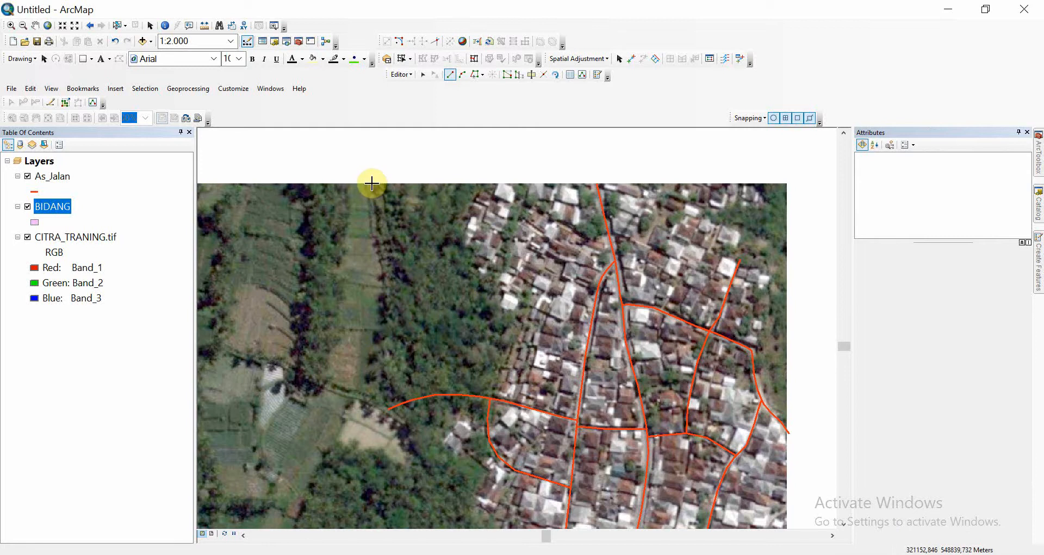
{"action": "scroll", "coordinate": [372, 184], "scroll_direction": "up", "scroll_amount": 2}
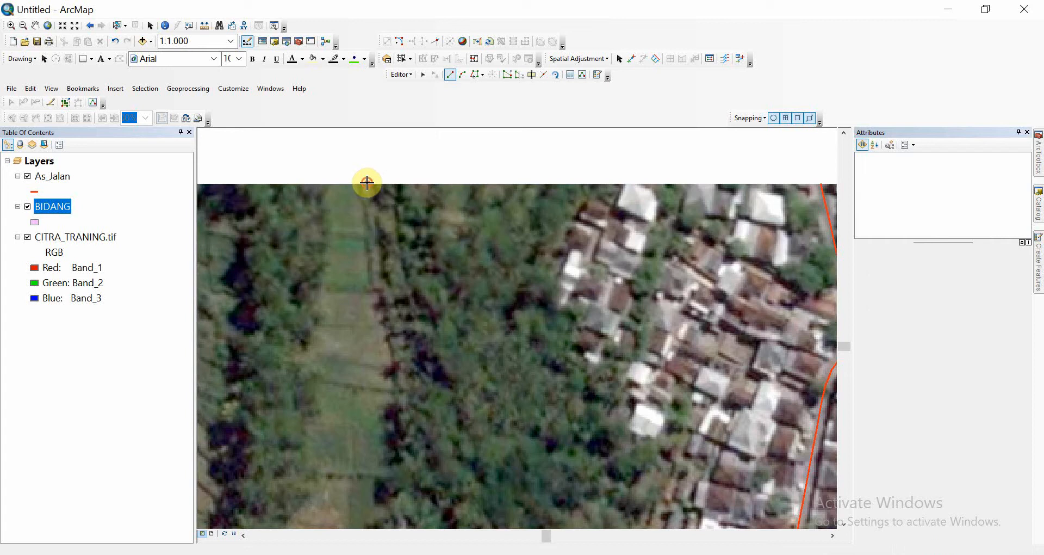
{"action": "left_click", "coordinate": [367, 183]}
{"action": "left_click", "coordinate": [374, 239]}
{"action": "left_click", "coordinate": [377, 269]}
{"action": "left_click", "coordinate": [382, 280]}
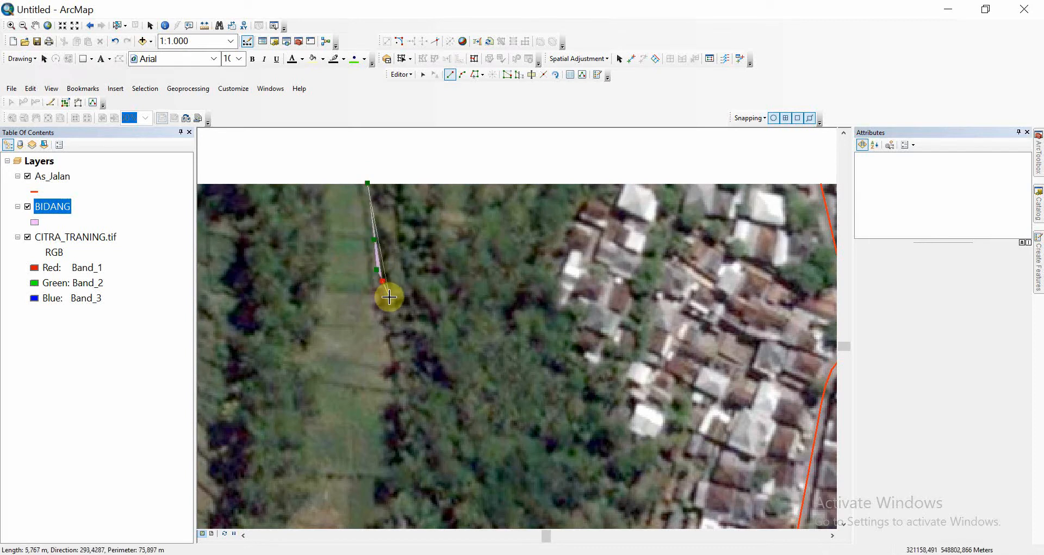
{"action": "left_click", "coordinate": [398, 320]}
{"action": "left_click", "coordinate": [404, 368]}
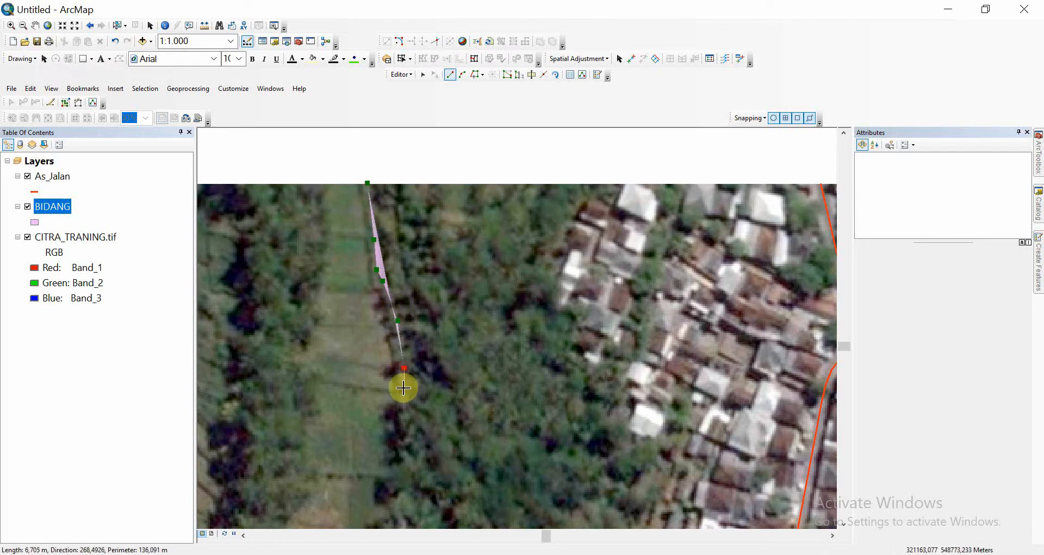
{"action": "left_click", "coordinate": [401, 411]}
{"action": "left_click", "coordinate": [398, 458]}
Step: Continue the polygon's western side south along the tree edge to just beside the western end of the curved road
{"action": "left_click_drag", "start_coordinate": [397, 461], "coordinate": [429, 250]}
{"action": "left_click", "coordinate": [424, 277]}
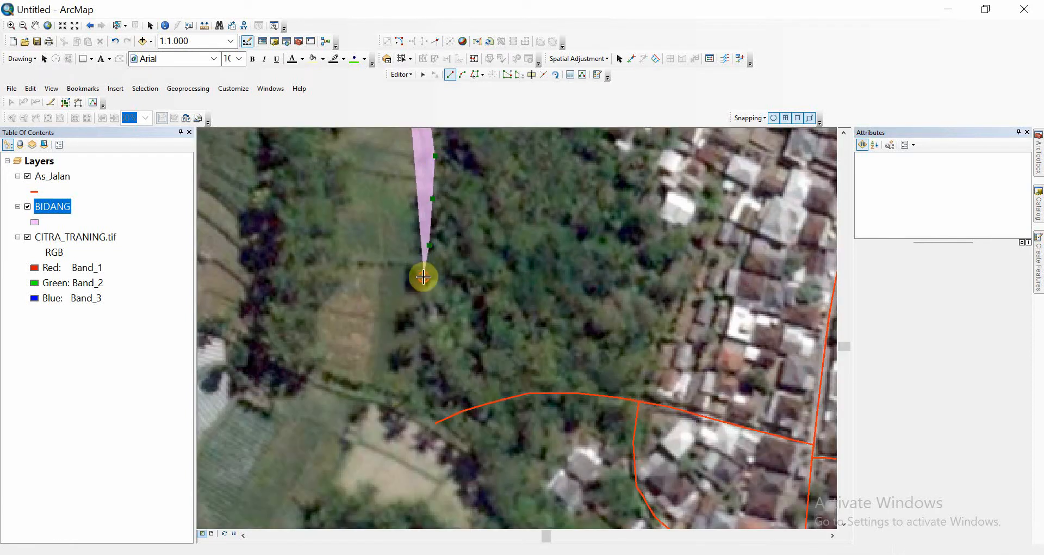
{"action": "left_click", "coordinate": [418, 313]}
{"action": "left_click", "coordinate": [417, 356]}
{"action": "left_click", "coordinate": [421, 386]}
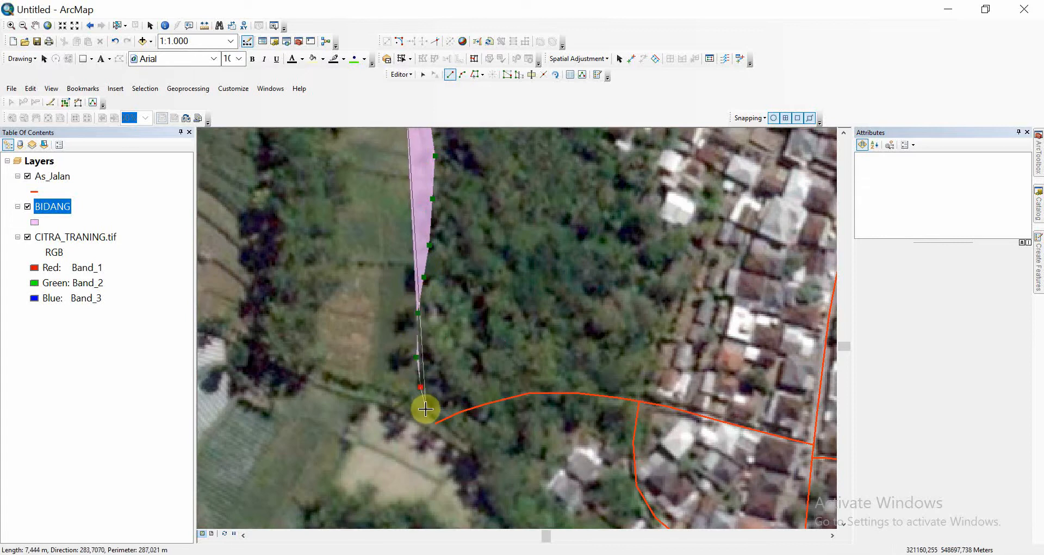
{"action": "left_click", "coordinate": [425, 408]}
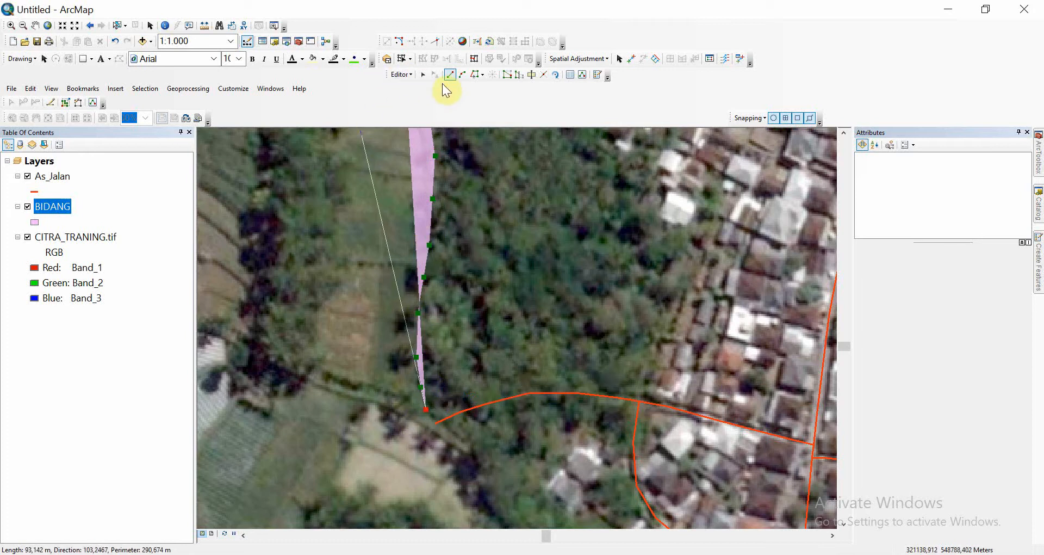
Step: Trace the polygon's southern side along the curved As_Jalan centreline from its western end to just before the first road junction
{"action": "left_click", "coordinate": [474, 77]}
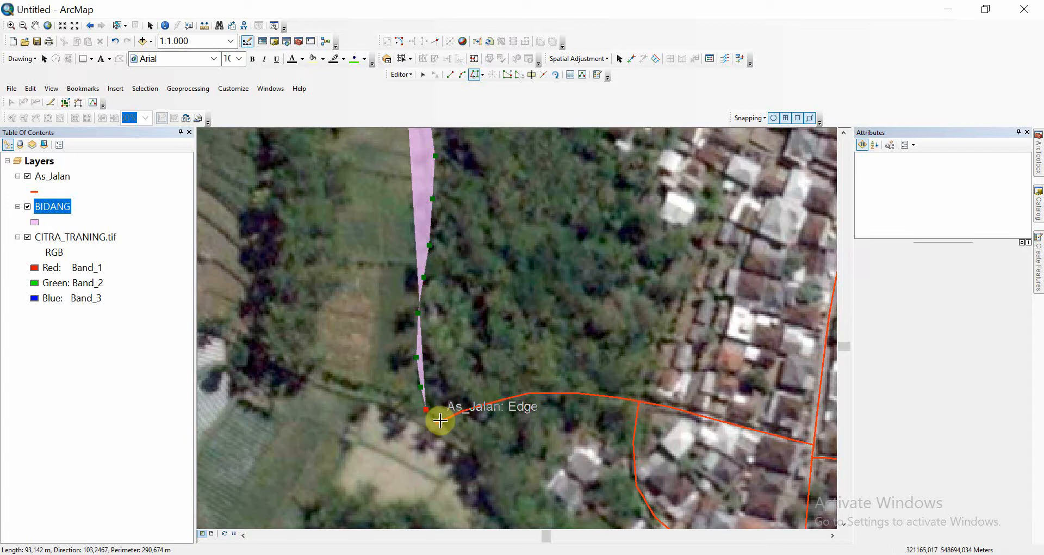
{"action": "left_click", "coordinate": [440, 420]}
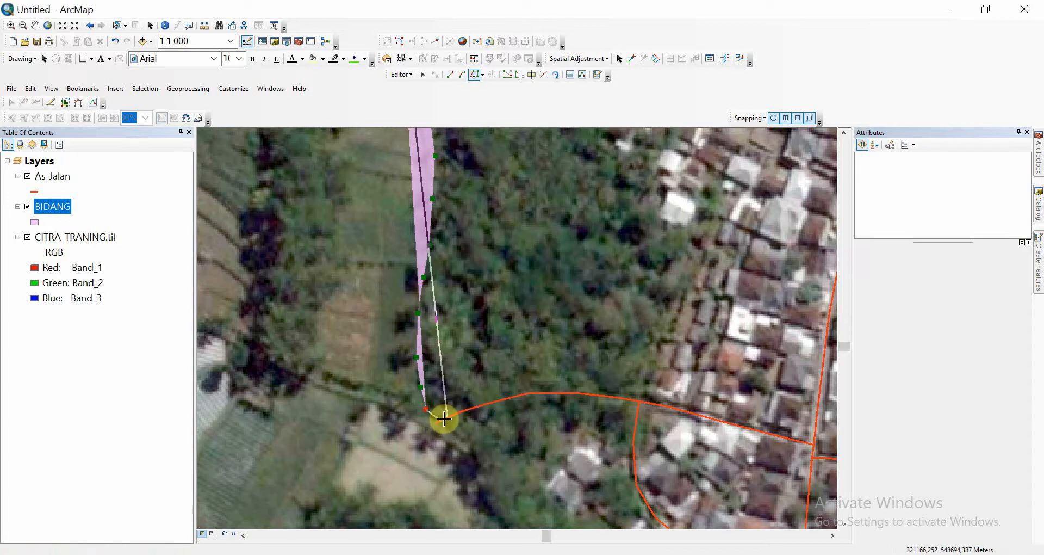
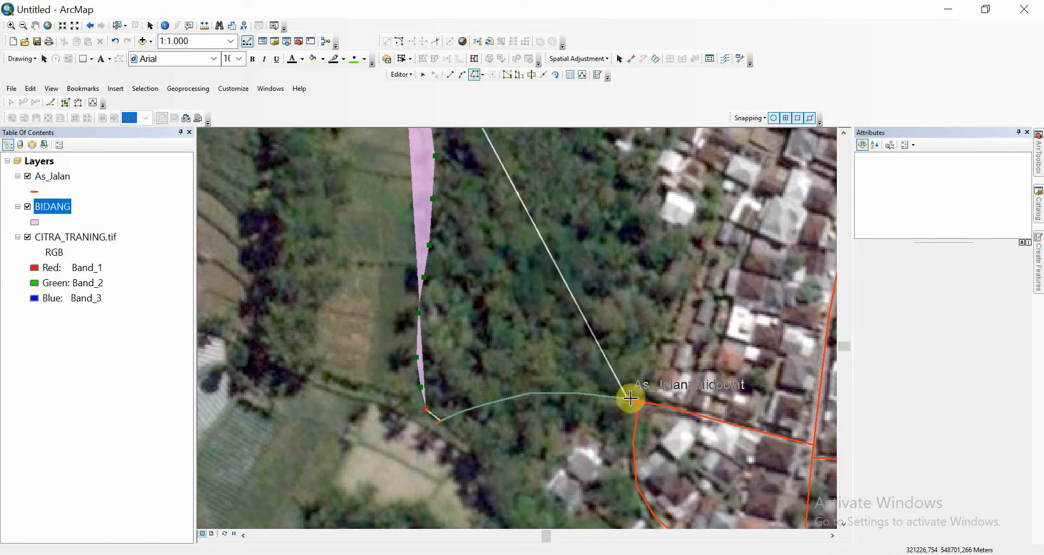
{"action": "double_click", "coordinate": [630, 399]}
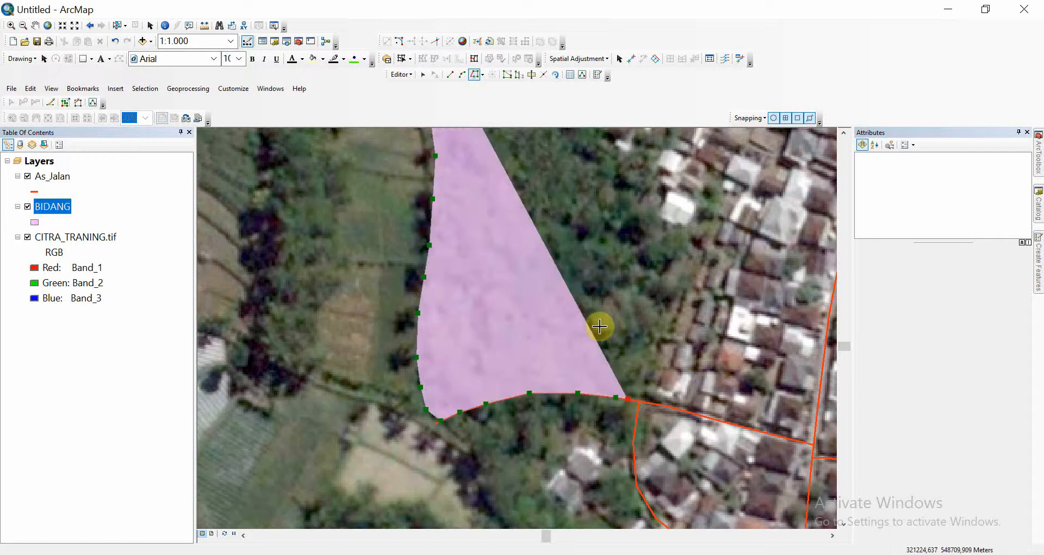
Step: Switch to straight segments and digitize the BIDANG polygon's eastern side northward from the road along the edge between trees and houses
{"action": "left_click", "coordinate": [450, 75]}
{"action": "left_click", "coordinate": [644, 357]}
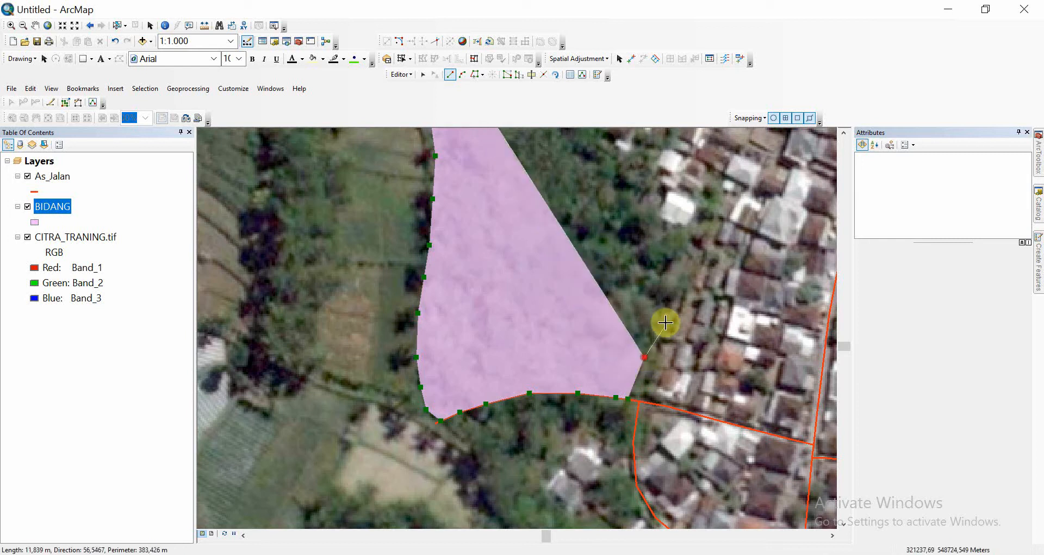
{"action": "left_click", "coordinate": [667, 300]}
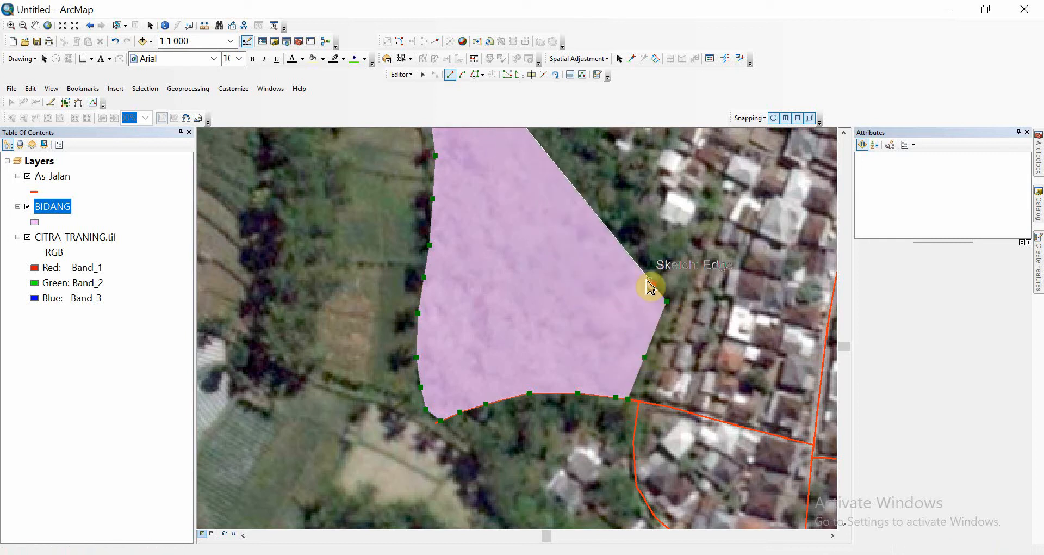
{"action": "left_click", "coordinate": [653, 283]}
{"action": "left_click", "coordinate": [643, 270]}
{"action": "left_click", "coordinate": [652, 251]}
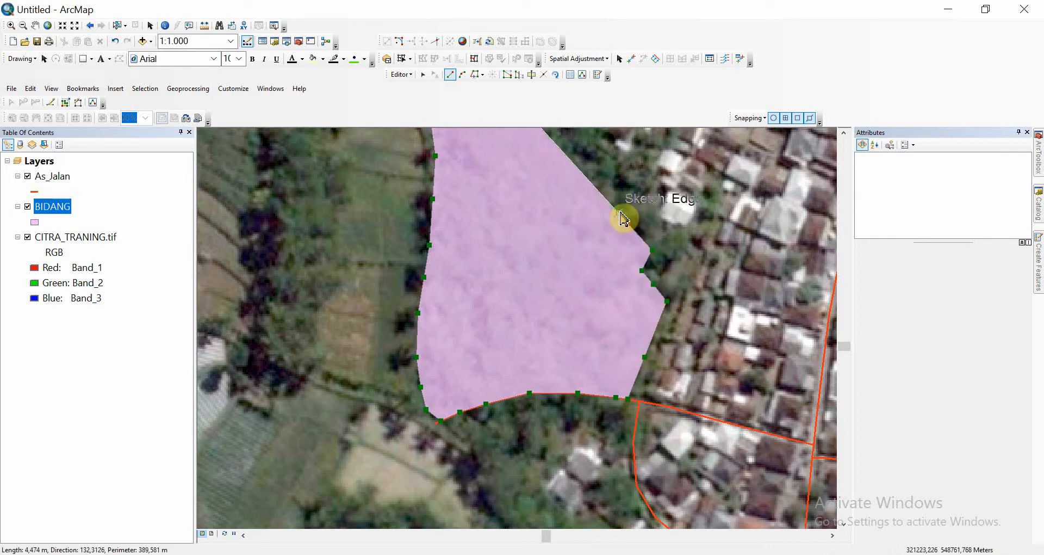
Step: Continue the polygon's eastern side north-westward along the tree line bordering the settlement
{"action": "left_click_drag", "start_coordinate": [621, 212], "coordinate": [518, 437]}
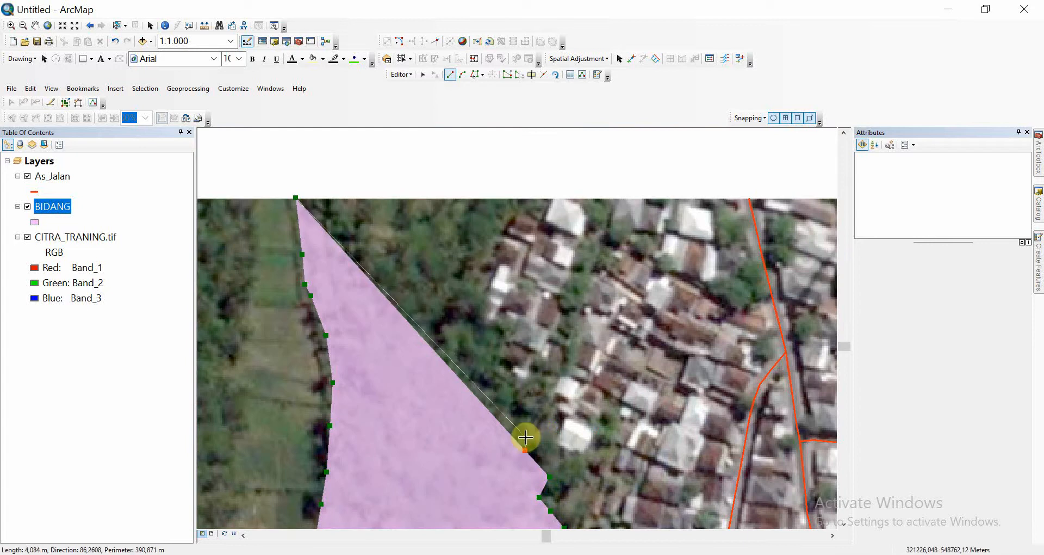
{"action": "left_click", "coordinate": [526, 437]}
{"action": "left_click", "coordinate": [534, 418]}
{"action": "left_click", "coordinate": [526, 390]}
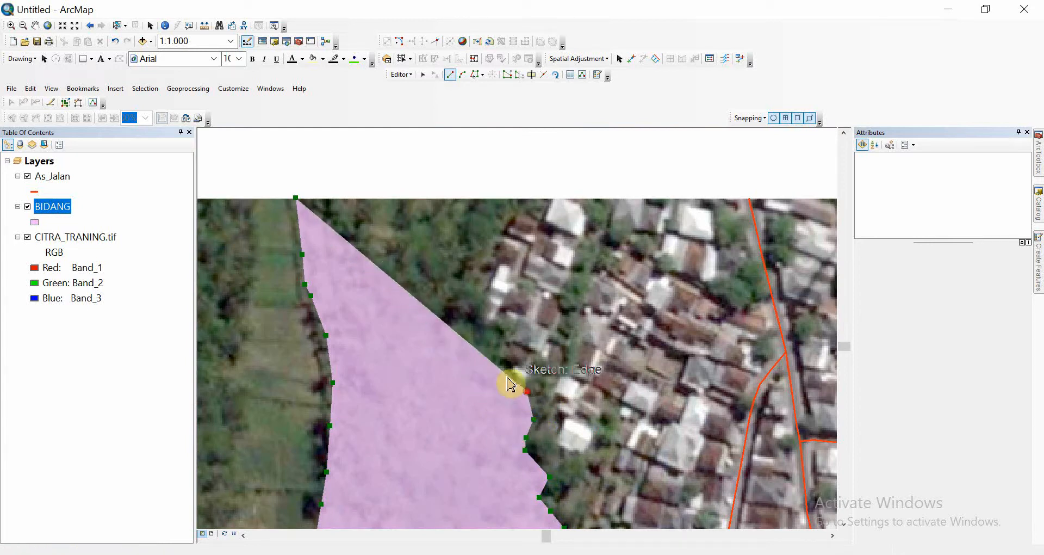
{"action": "left_click", "coordinate": [502, 371]}
{"action": "left_click", "coordinate": [492, 354]}
{"action": "left_click", "coordinate": [495, 334]}
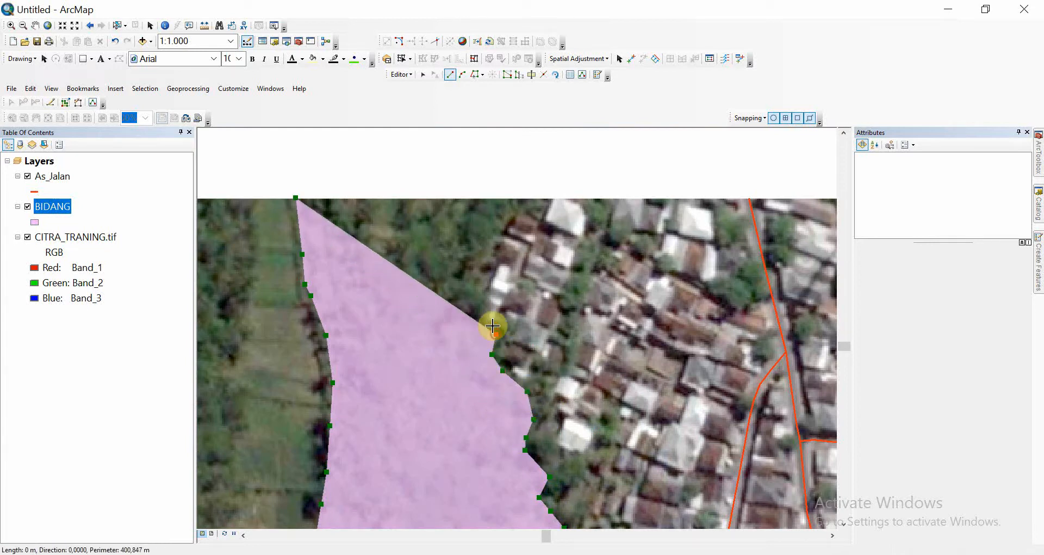
Step: Extend the polygon's eastern side to the image's northern edge and finish the sketch
{"action": "left_click_drag", "start_coordinate": [518, 276], "coordinate": [427, 402]}
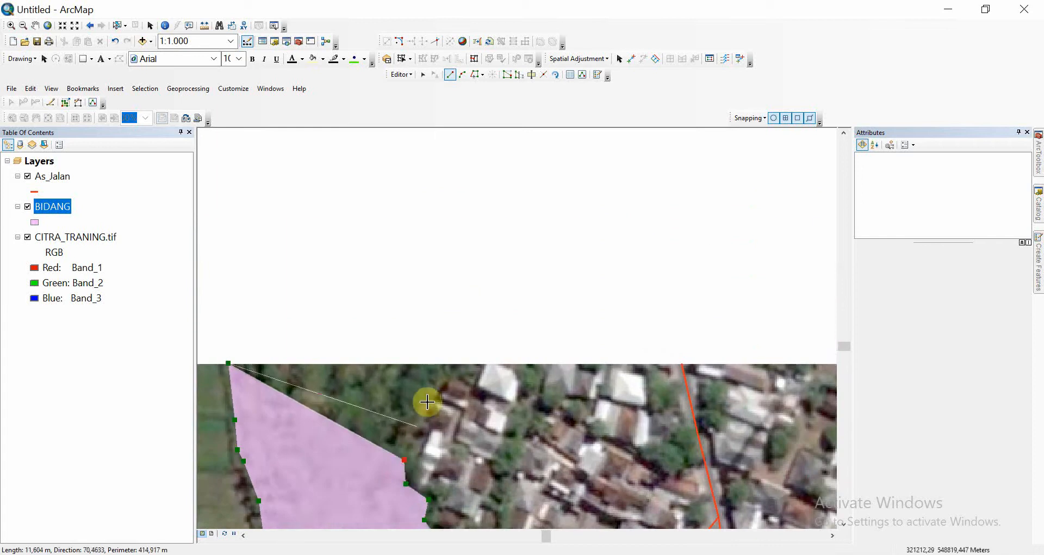
{"action": "left_click", "coordinate": [433, 388]}
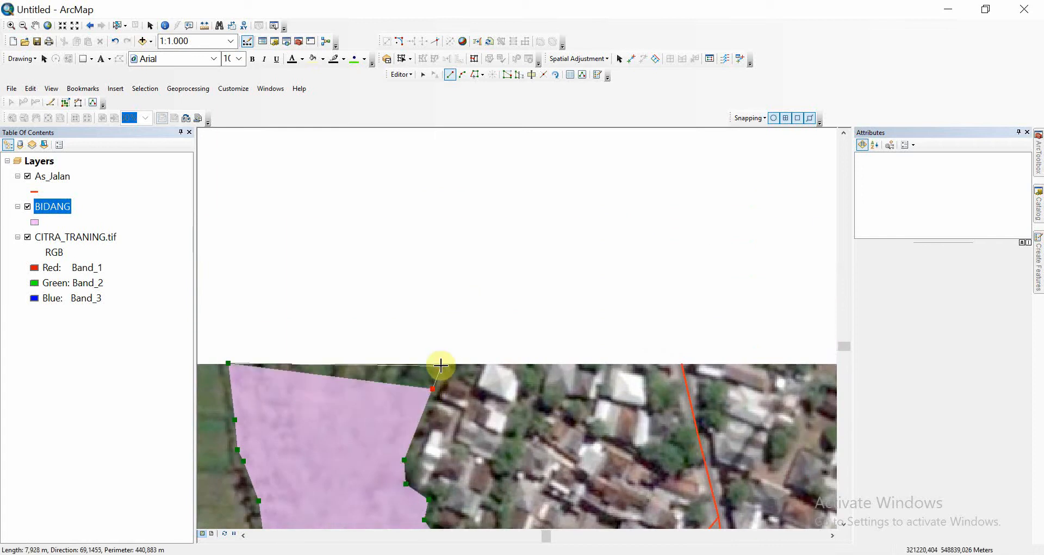
{"action": "left_click", "coordinate": [441, 365]}
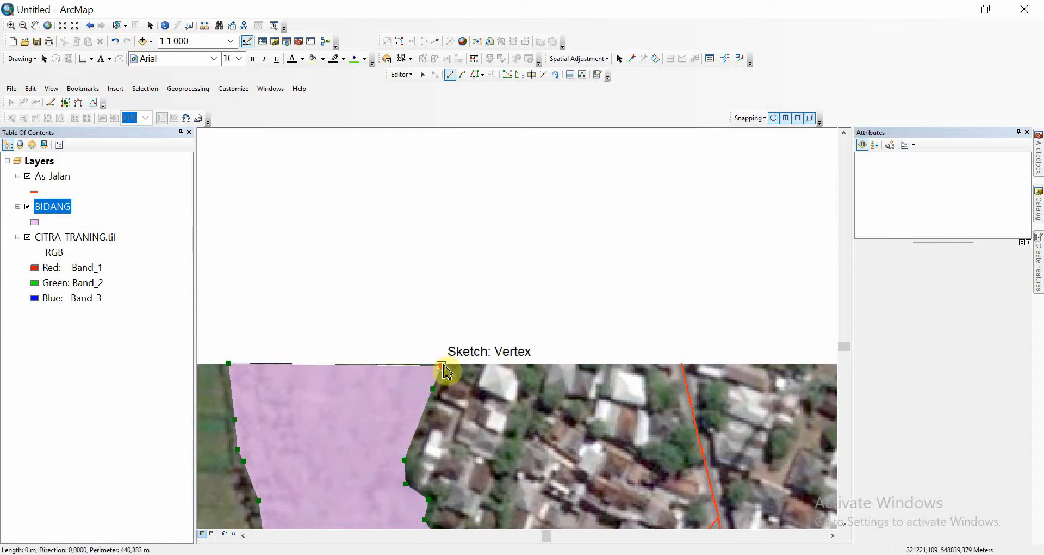
{"action": "right_click", "coordinate": [438, 351]}
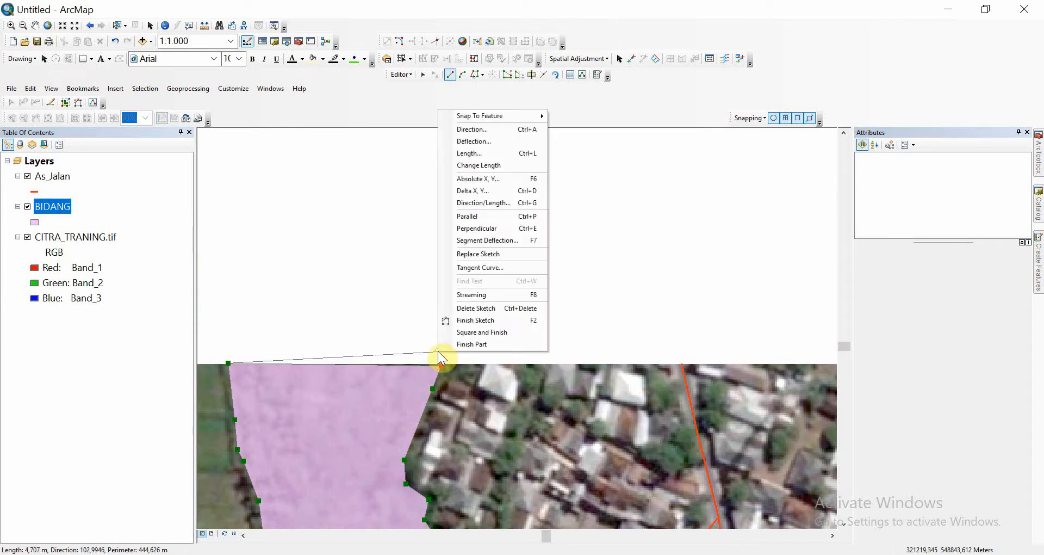
{"action": "left_click", "coordinate": [465, 324]}
Step: Begin a second BIDANG polygon at the first one's northwest corner, follow the image edge westward and digitize down the field's western side
{"action": "scroll", "coordinate": [496, 343], "scroll_direction": "down", "scroll_amount": 1}
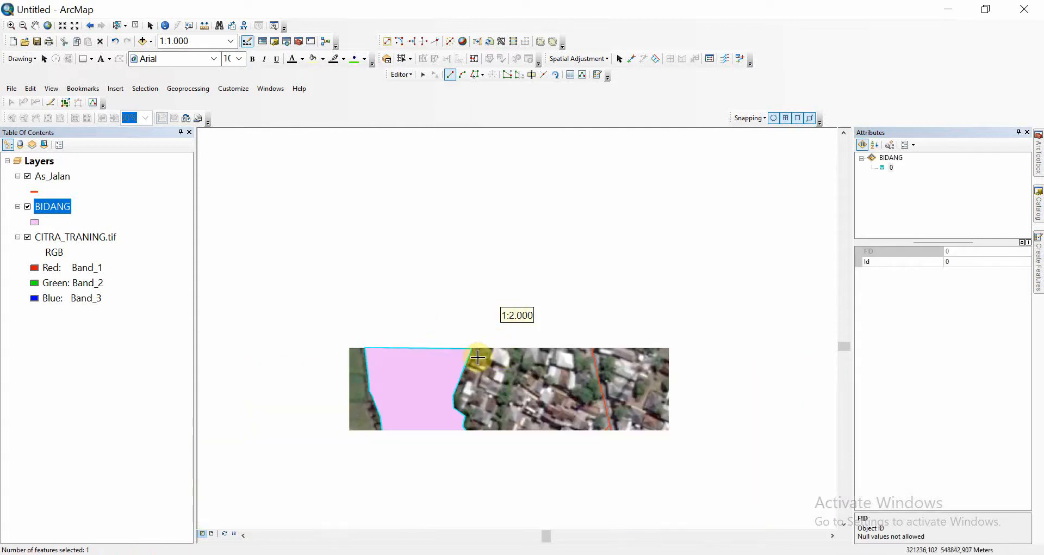
{"action": "left_click_drag", "start_coordinate": [479, 358], "coordinate": [527, 282]}
{"action": "scroll", "coordinate": [477, 327], "scroll_direction": "up", "scroll_amount": 2}
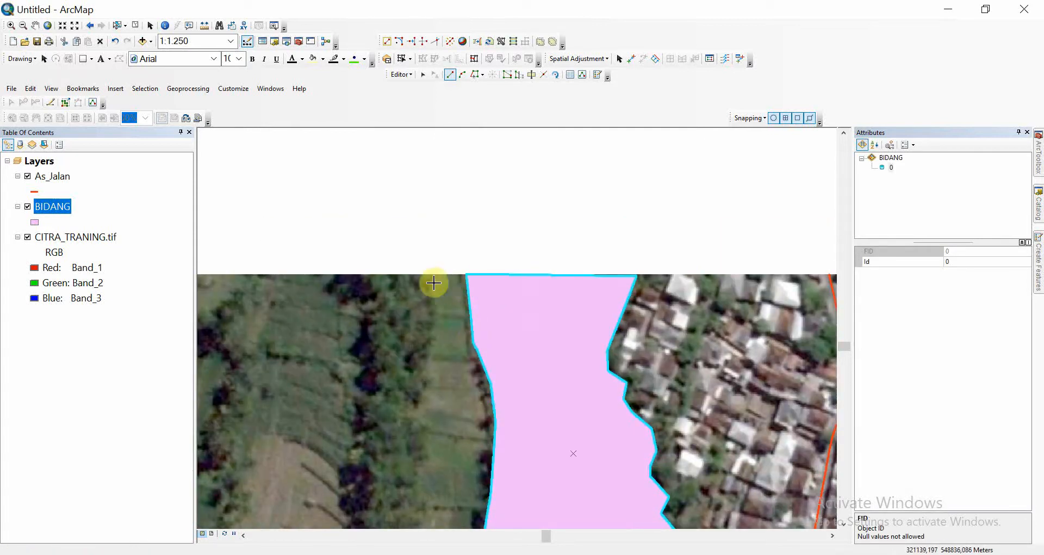
{"action": "left_click", "coordinate": [465, 275]}
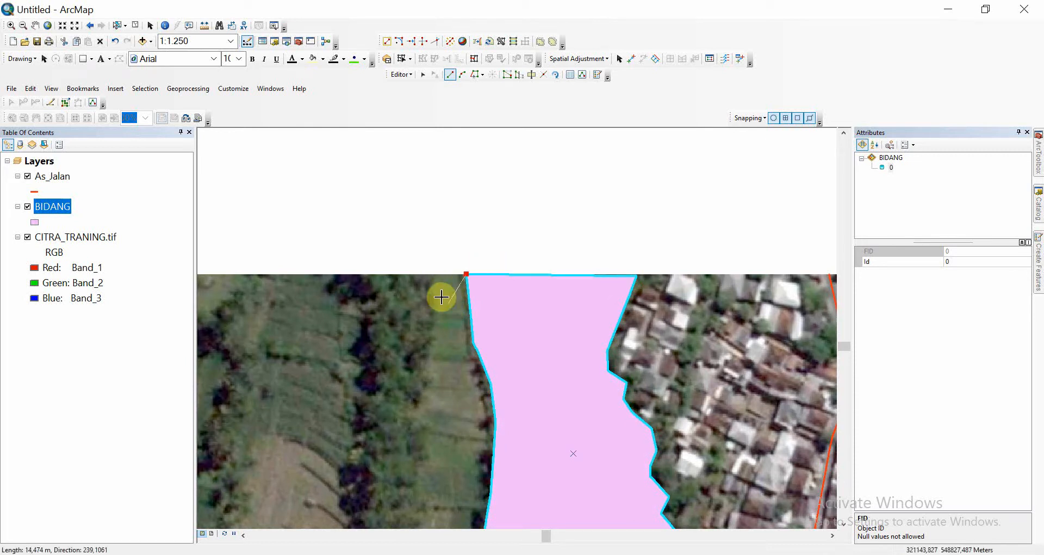
{"action": "left_click", "coordinate": [426, 274]}
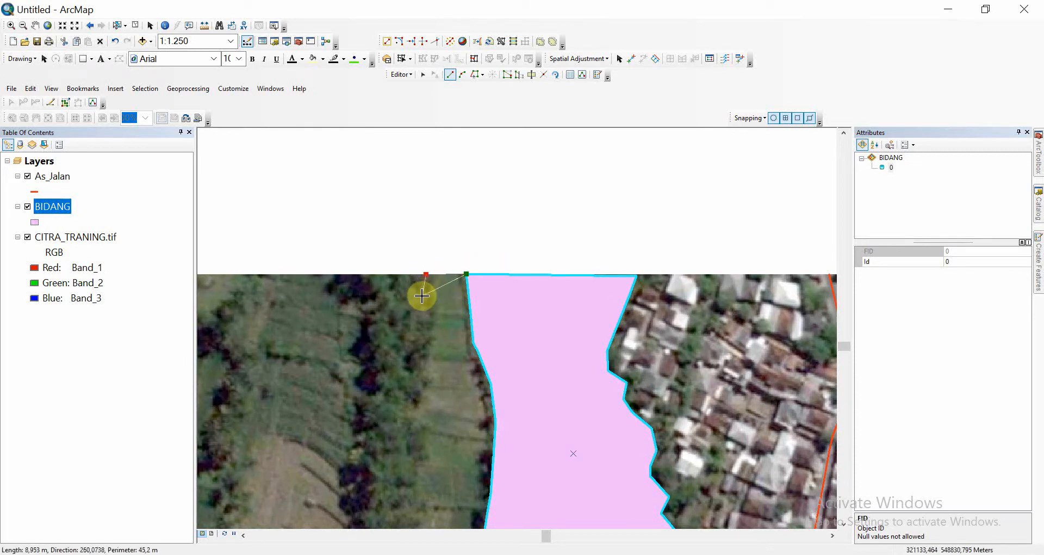
{"action": "left_click", "coordinate": [423, 296]}
{"action": "left_click", "coordinate": [426, 314]}
{"action": "left_click", "coordinate": [427, 336]}
{"action": "left_click", "coordinate": [426, 366]}
{"action": "left_click", "coordinate": [423, 391]}
{"action": "left_click", "coordinate": [416, 416]}
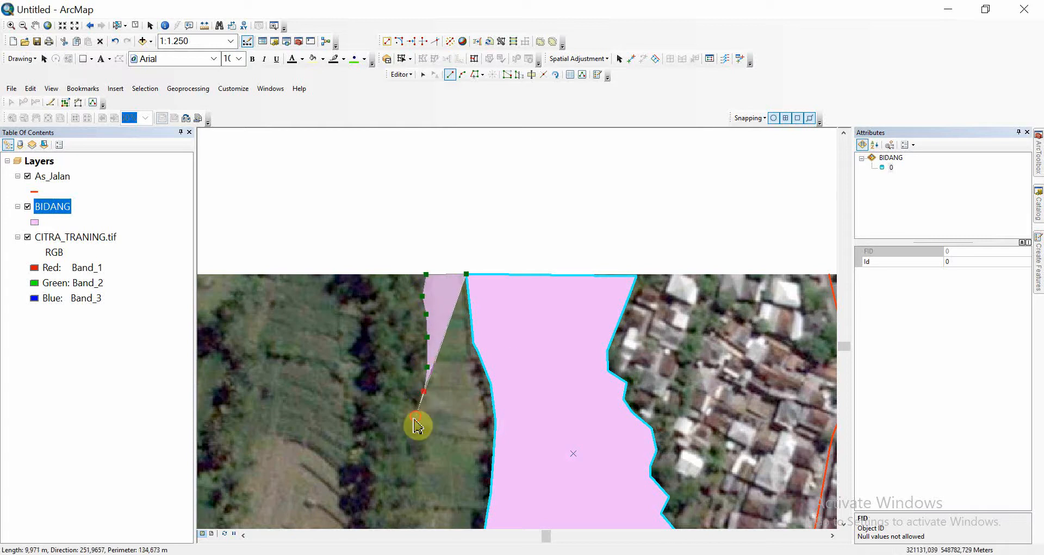
Step: Continue the second polygon's western side south along the tree line to the field's southwest corner
{"action": "left_click", "coordinate": [409, 441]}
{"action": "left_click", "coordinate": [410, 458]}
{"action": "left_click_drag", "start_coordinate": [408, 469], "coordinate": [441, 274]}
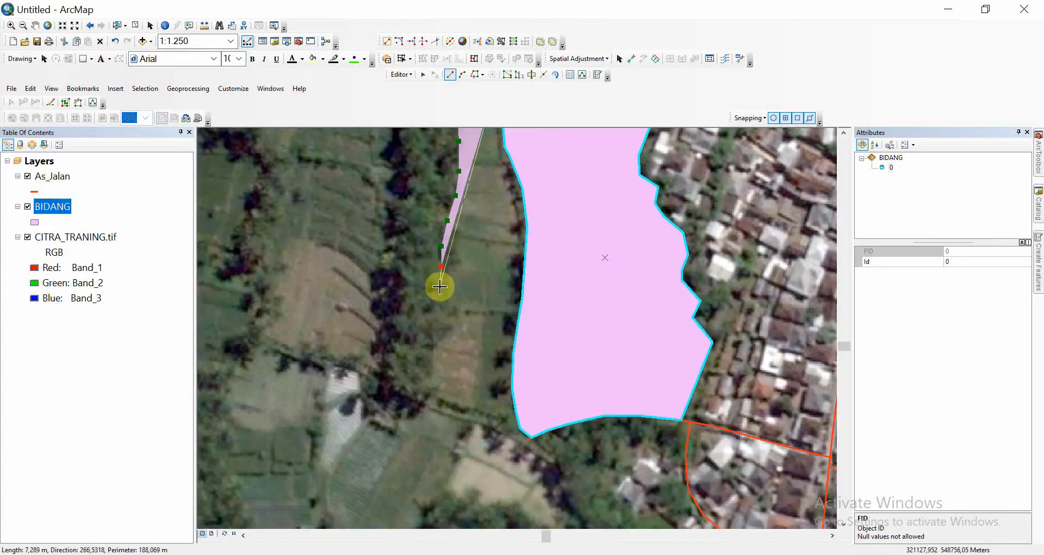
{"action": "left_click", "coordinate": [441, 291]}
{"action": "left_click", "coordinate": [440, 311]}
{"action": "left_click", "coordinate": [435, 334]}
{"action": "left_click", "coordinate": [429, 371]}
{"action": "left_click", "coordinate": [426, 387]}
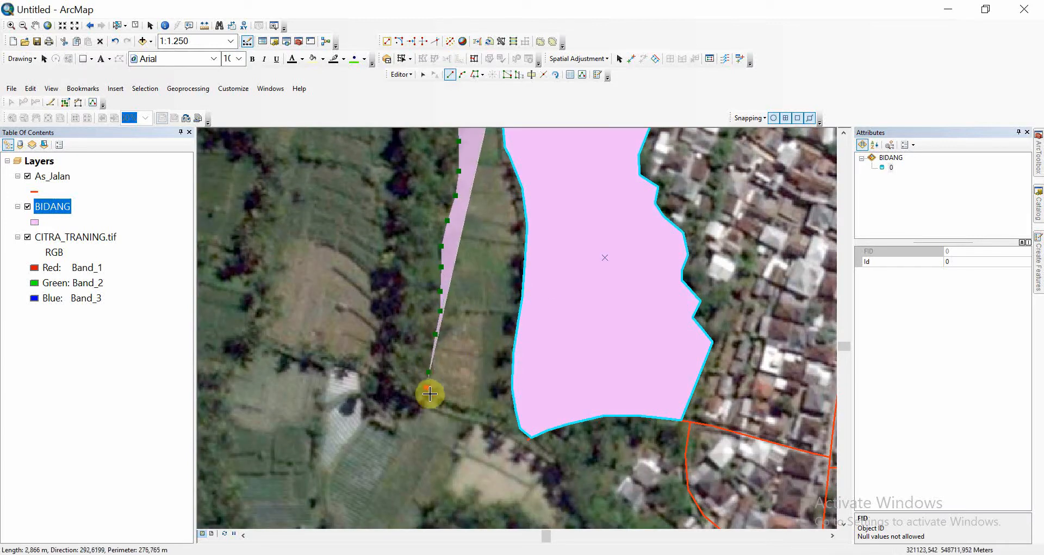
Step: Digitize the second polygon's southern side eastward along the field edge to just beside the first polygon
{"action": "left_click", "coordinate": [437, 395]}
{"action": "left_click", "coordinate": [460, 407]}
{"action": "left_click", "coordinate": [485, 414]}
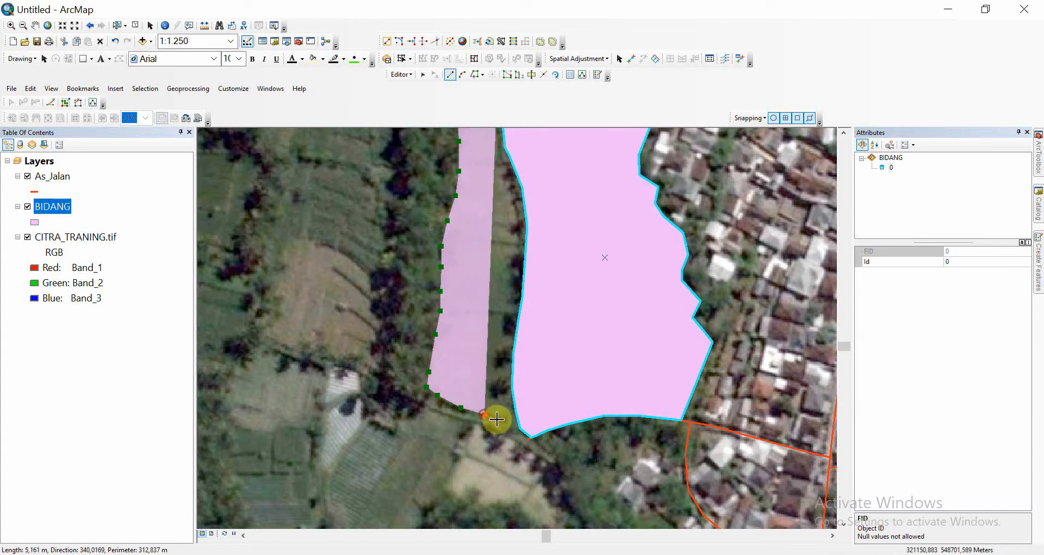
{"action": "left_click", "coordinate": [506, 423]}
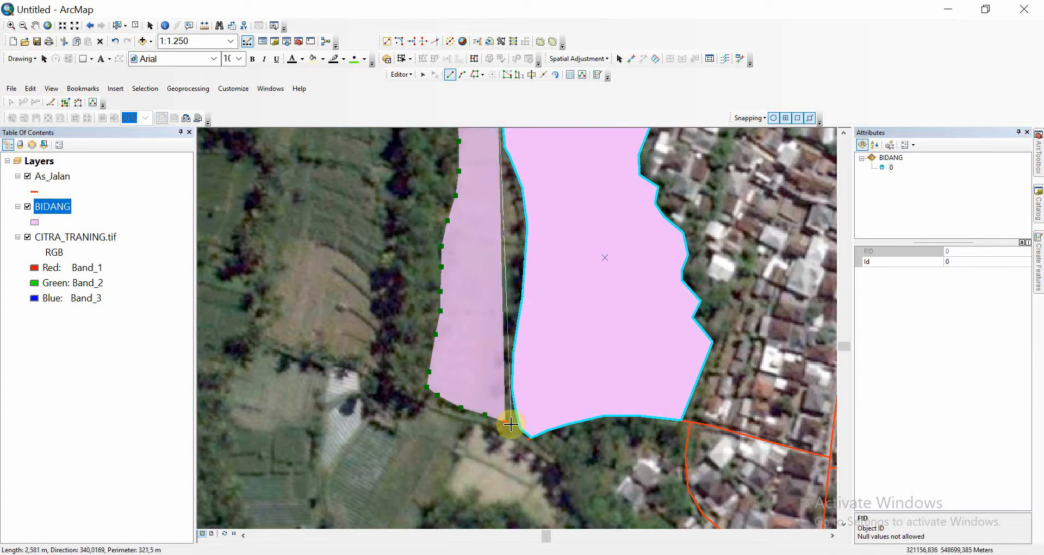
{"action": "left_click", "coordinate": [511, 423]}
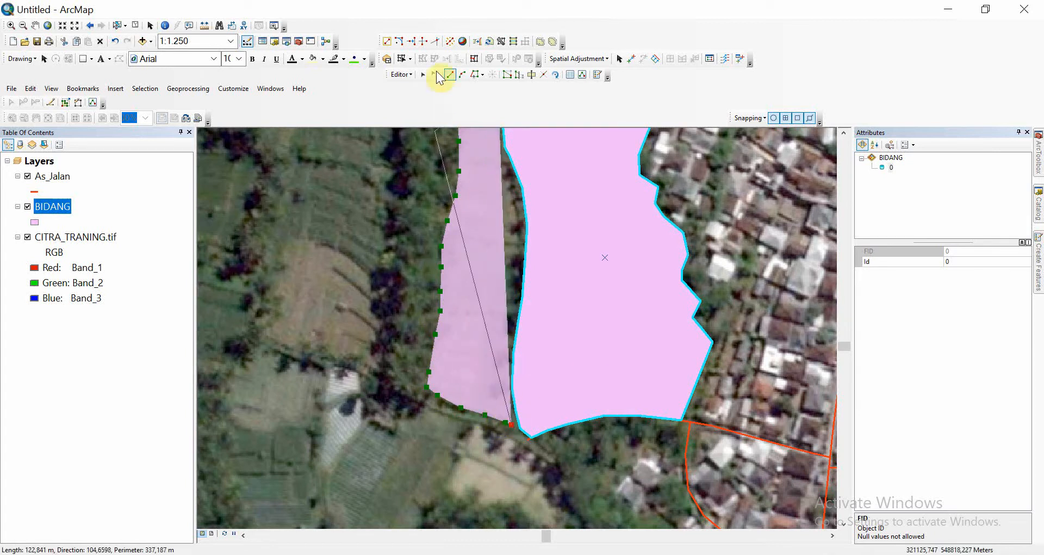
Step: Trace the second polygon's eastern side northward along the first polygon's western boundary with the Trace tool
{"action": "left_click", "coordinate": [476, 75]}
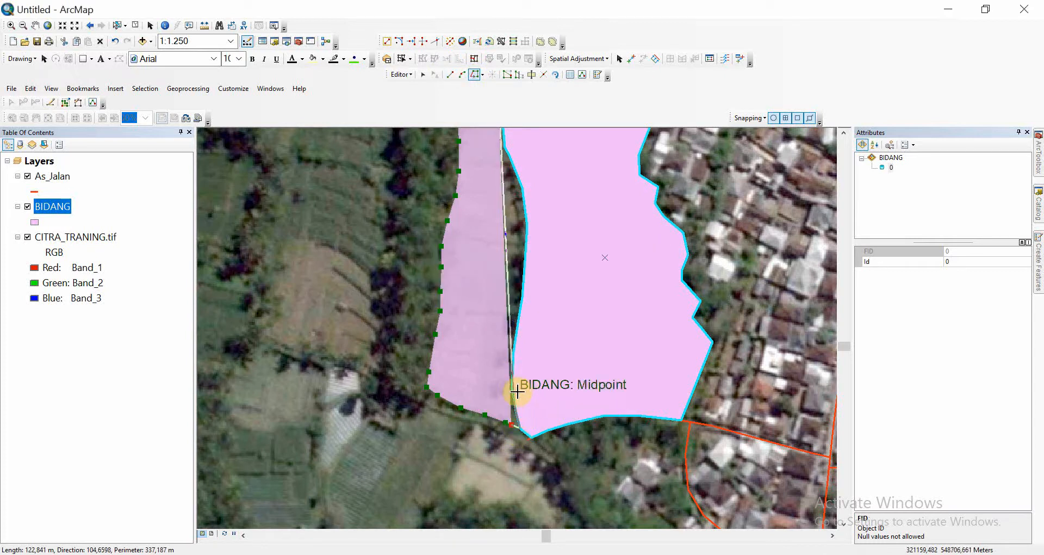
{"action": "left_click", "coordinate": [504, 147]}
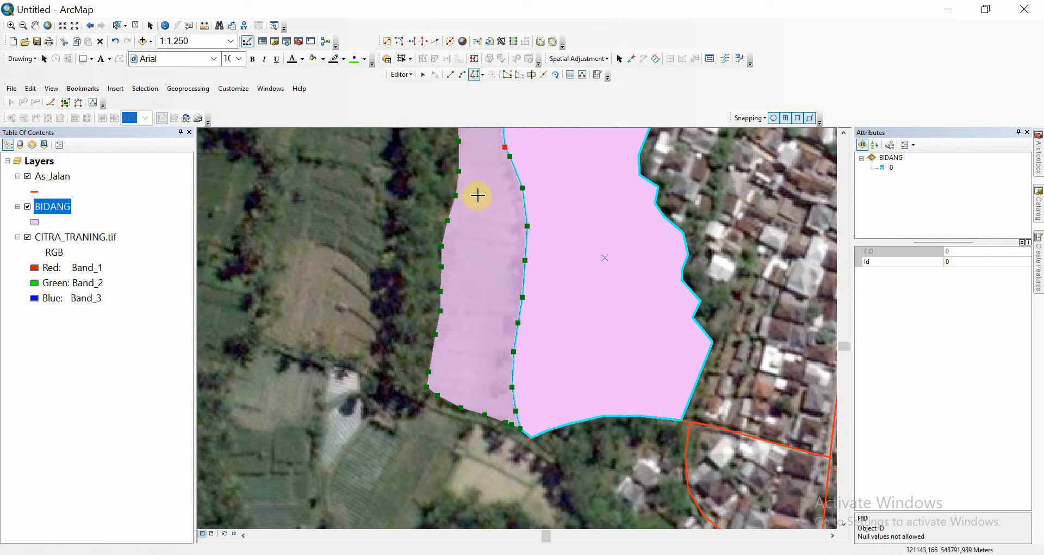
{"action": "mouse_move", "coordinate": [478, 194]}
{"action": "left_mouse_down"}
{"action": "mouse_move", "coordinate": [496, 432]}
{"action": "mouse_move", "coordinate": [466, 492]}
{"action": "left_mouse_up"}
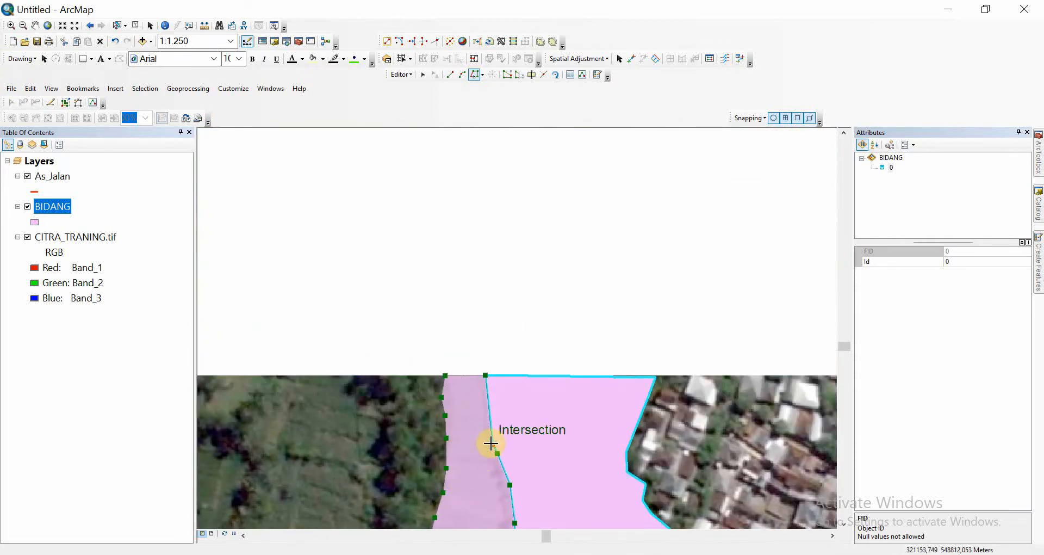
Step: Complete the narrow BIDANG parcel by tracing the neighbouring parcel's edge up to the shared north corner and finishing the polygon
{"action": "left_click", "coordinate": [491, 433]}
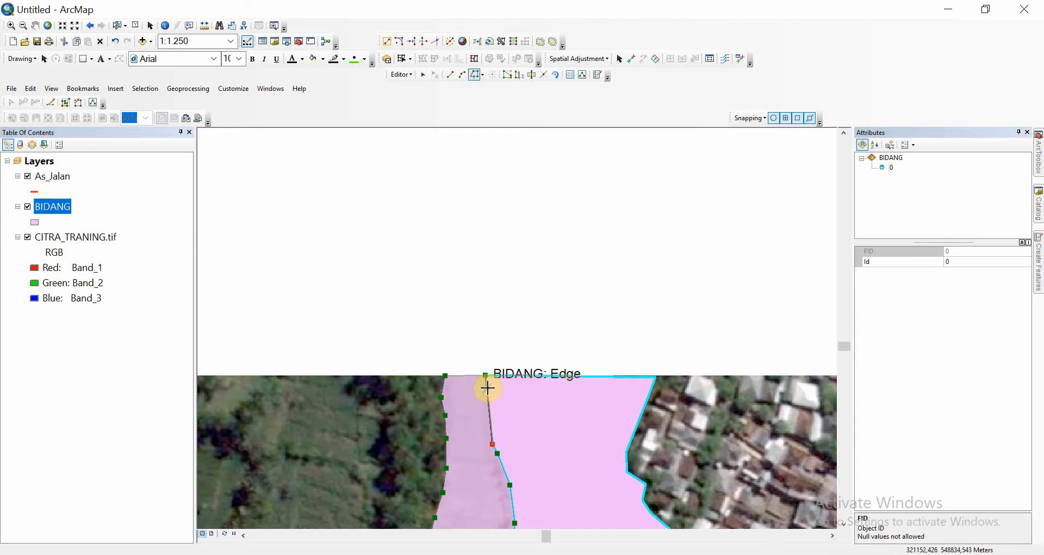
{"action": "double_click", "coordinate": [487, 388]}
{"action": "scroll", "coordinate": [385, 338], "scroll_direction": "down", "scroll_amount": 3}
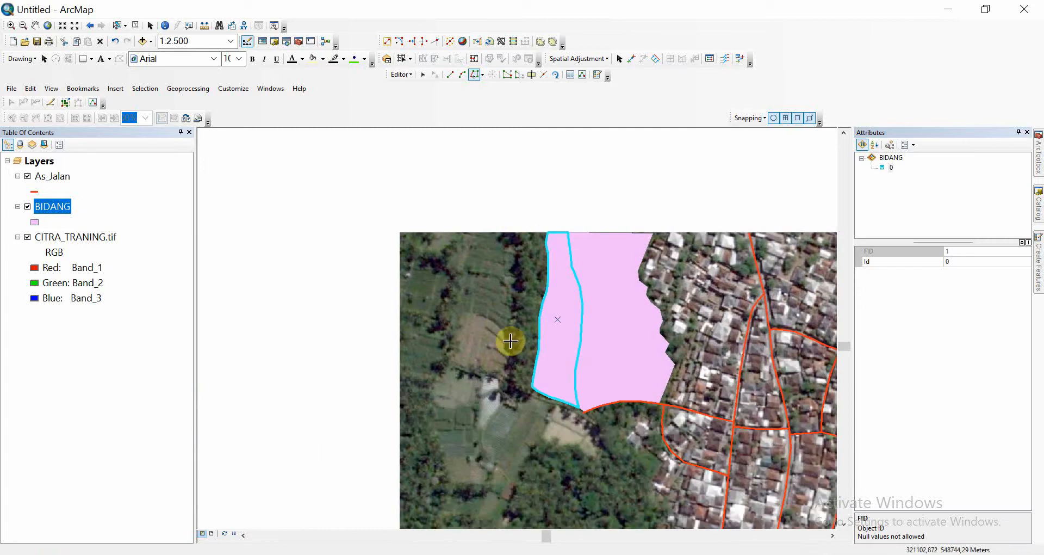
{"action": "left_click_drag", "start_coordinate": [514, 275], "coordinate": [486, 327]}
{"action": "scroll", "coordinate": [486, 326], "scroll_direction": "up", "scroll_amount": 1}
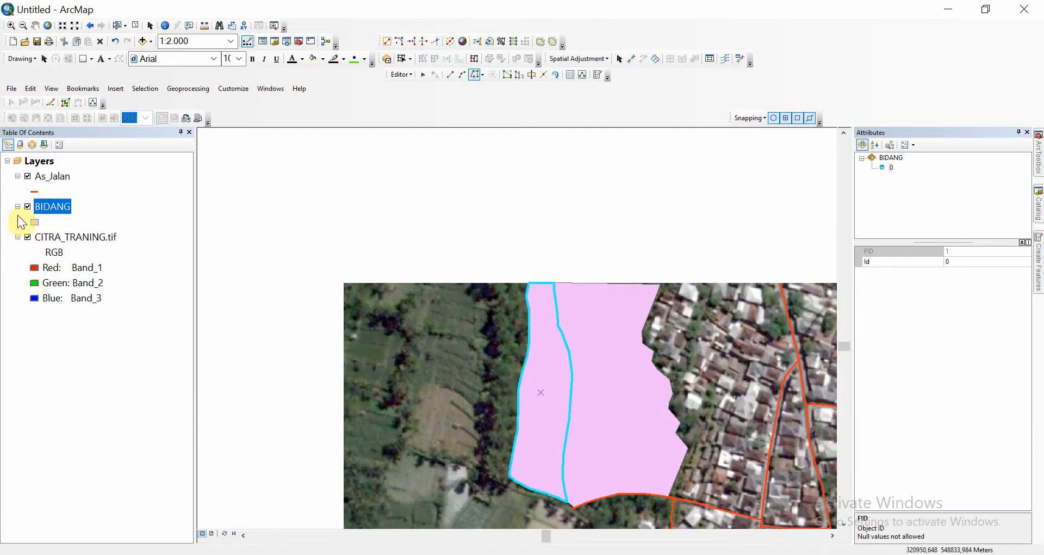
Step: Symbolize the BIDANG layer with no fill colour and a yellow outline of width 1
{"action": "left_click", "coordinate": [34, 222]}
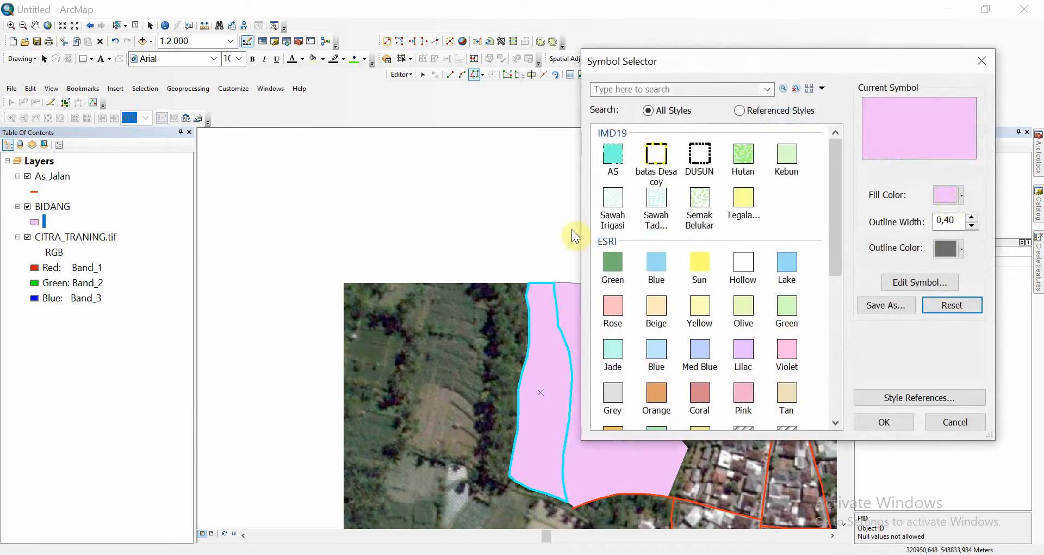
{"action": "left_click", "coordinate": [947, 192]}
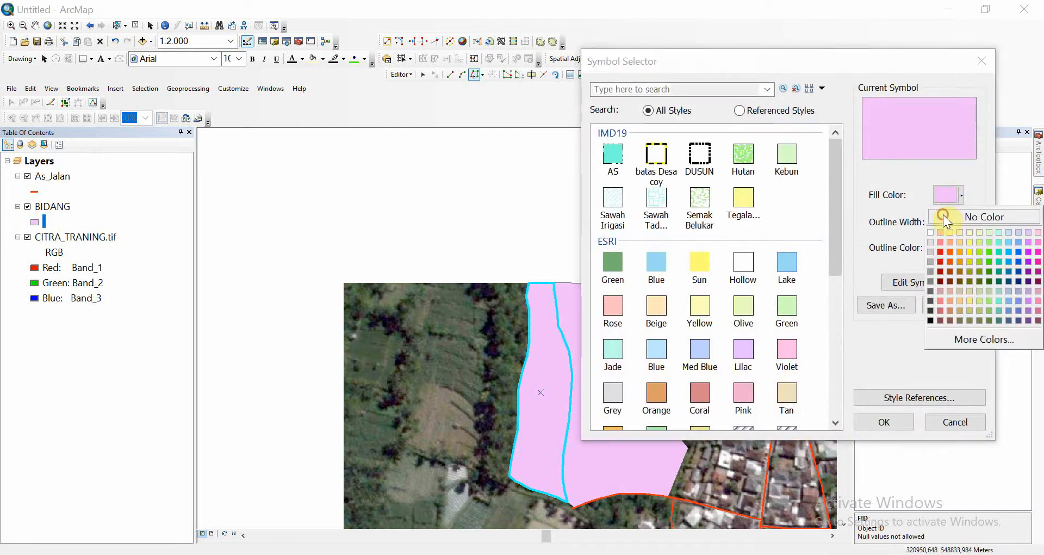
{"action": "left_click", "coordinate": [943, 214]}
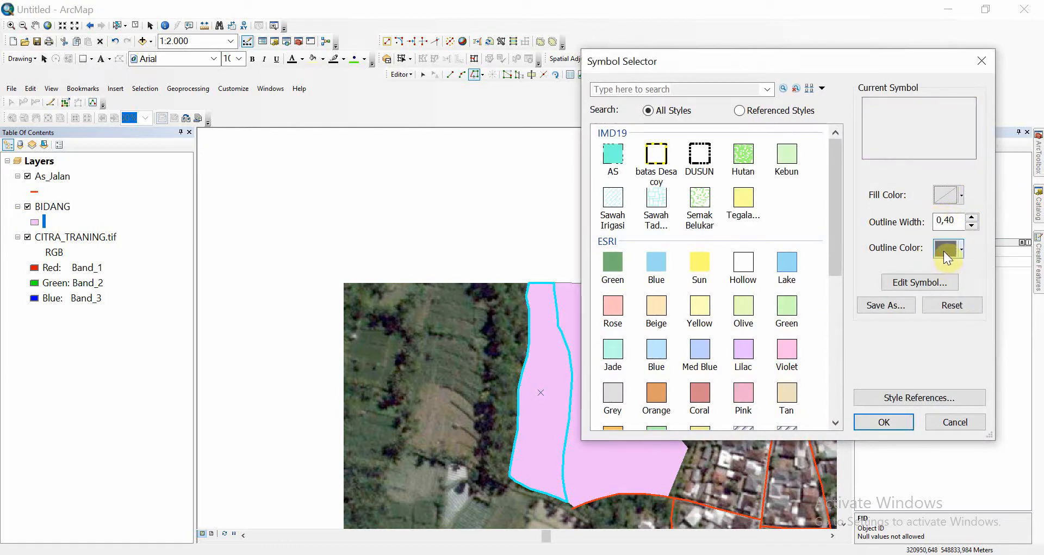
{"action": "left_click", "coordinate": [944, 249]}
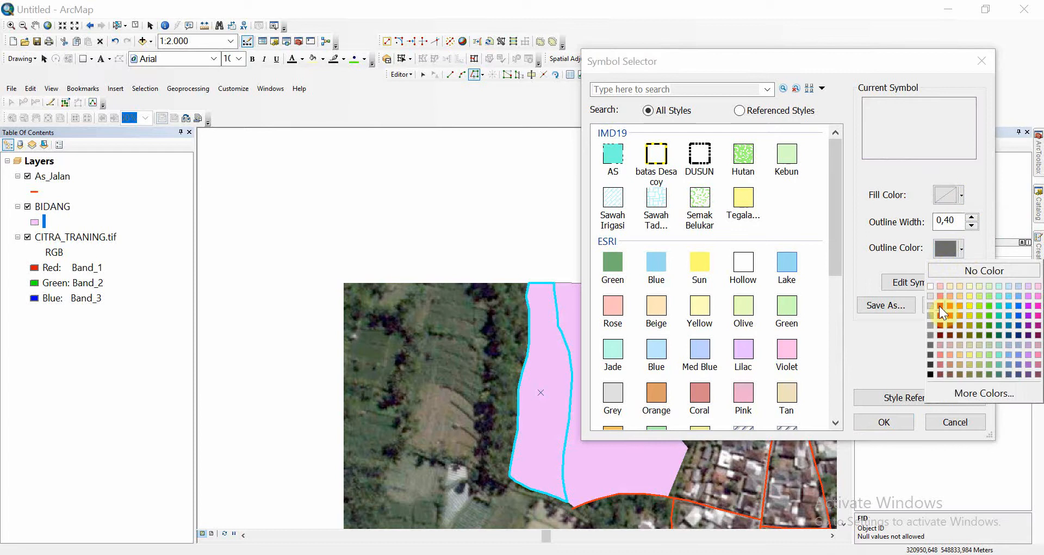
{"action": "left_click", "coordinate": [970, 295]}
{"action": "left_click", "coordinate": [972, 216]}
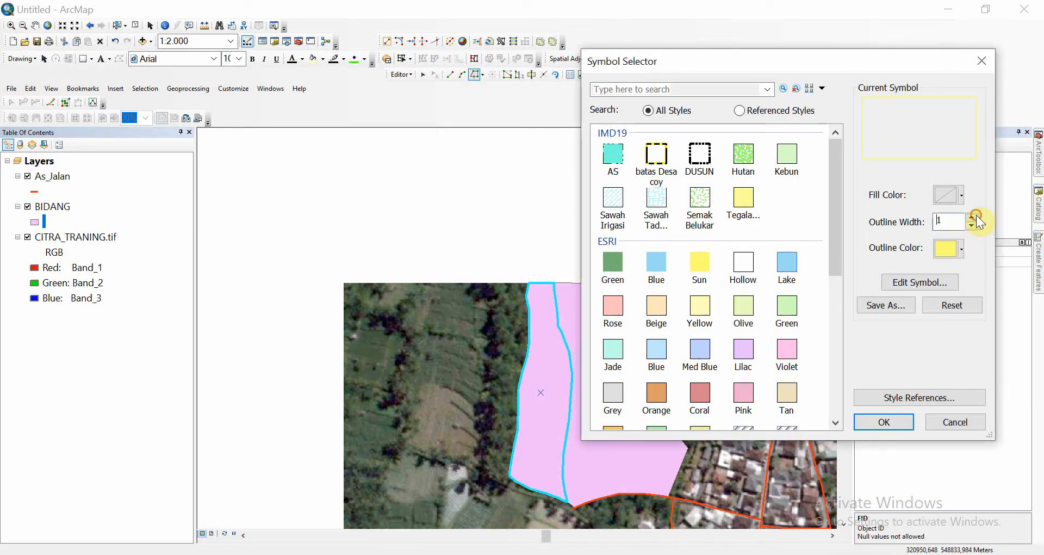
{"action": "left_click", "coordinate": [885, 422]}
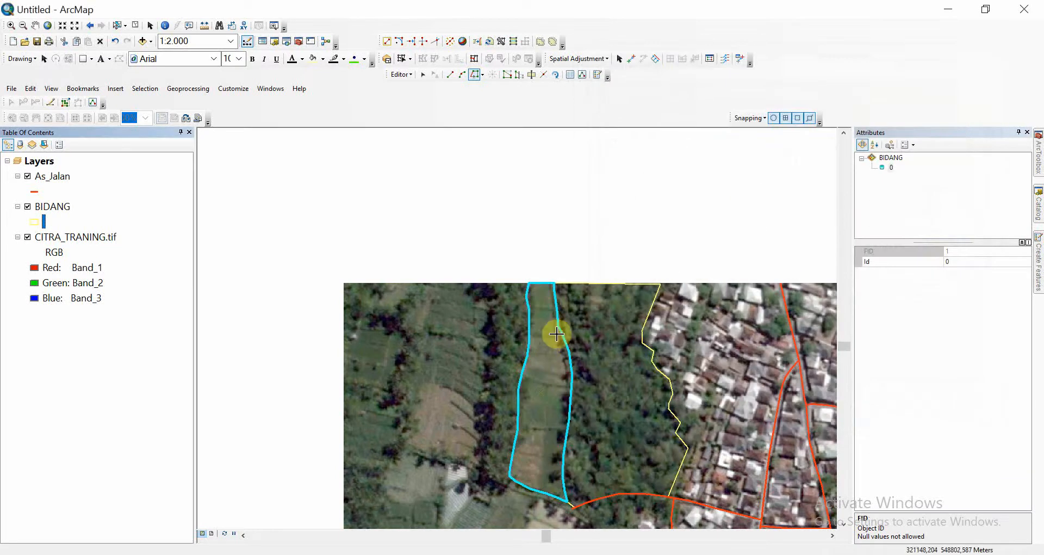
Step: Clear the selection of the narrow parcel
{"action": "left_click", "coordinate": [422, 76]}
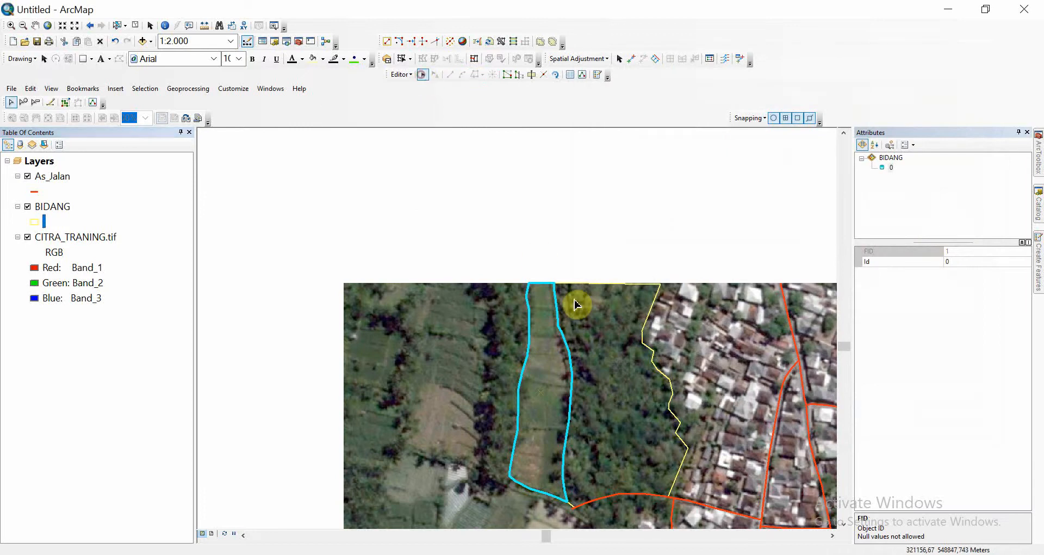
{"action": "left_click", "coordinate": [538, 259]}
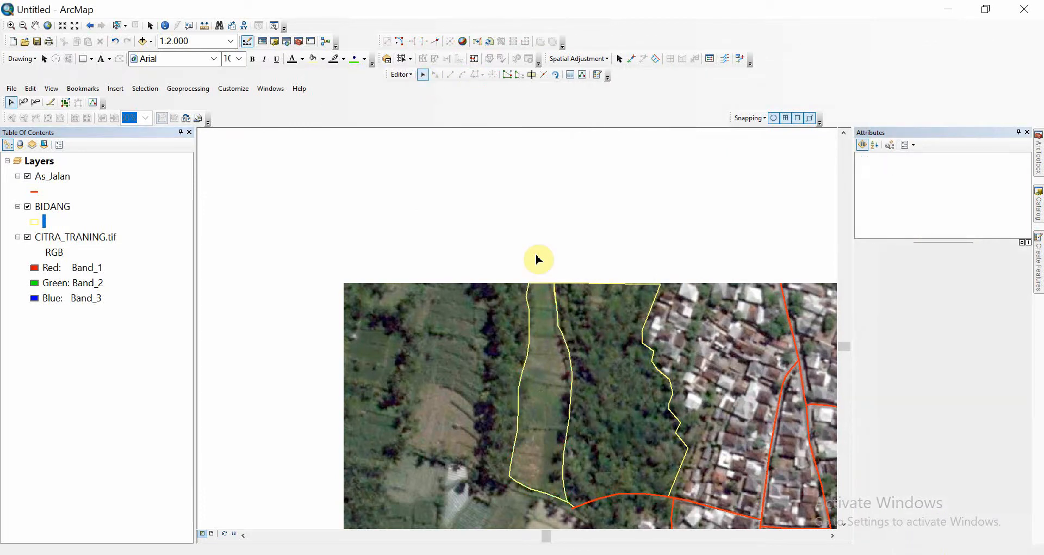
{"action": "left_click_drag", "start_coordinate": [538, 259], "coordinate": [546, 207]}
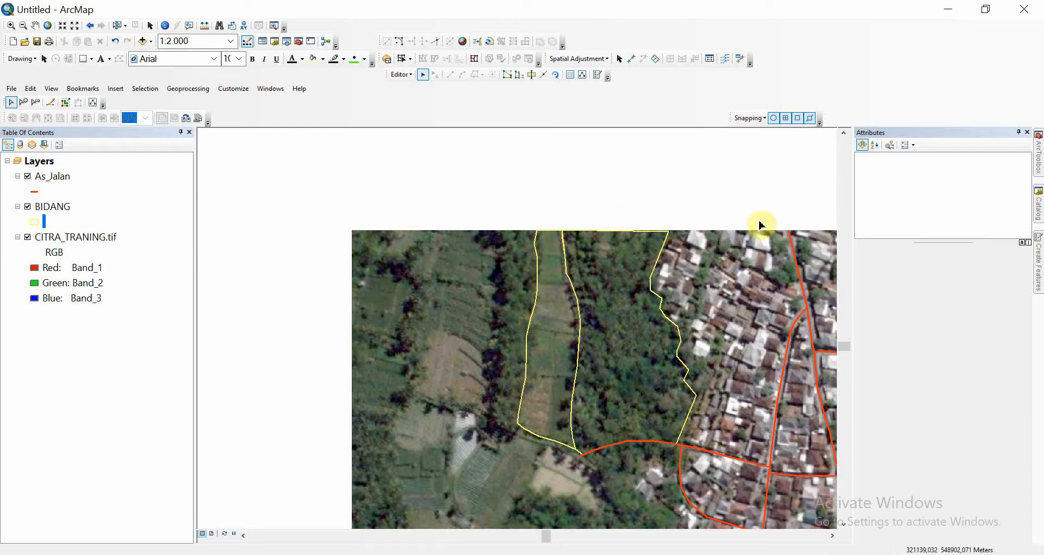
Step: Start a new BIDANG polygon by tracing the narrow parcel's west edge from its north corner to its southwest corner
{"action": "left_click", "coordinate": [1038, 266]}
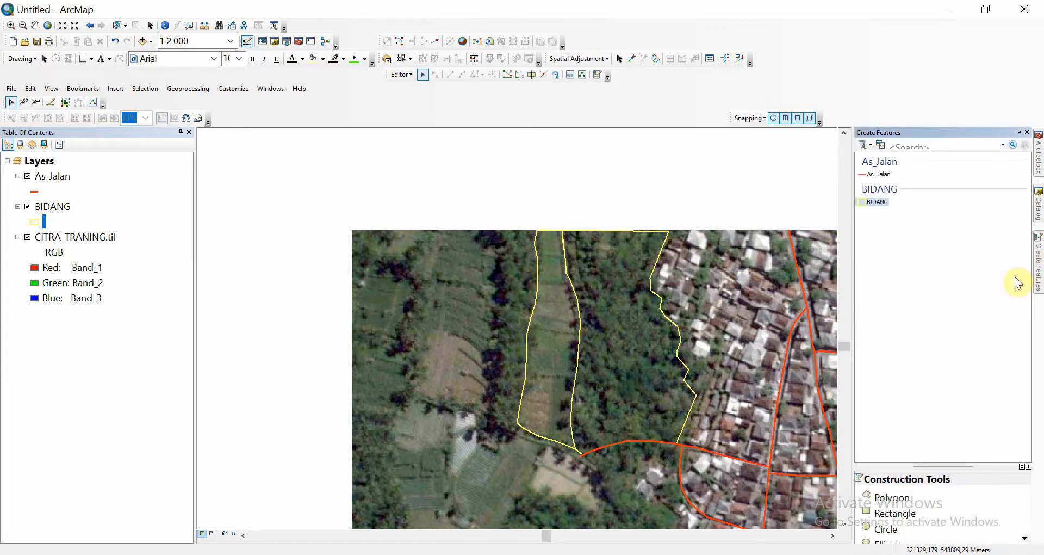
{"action": "left_click", "coordinate": [885, 500]}
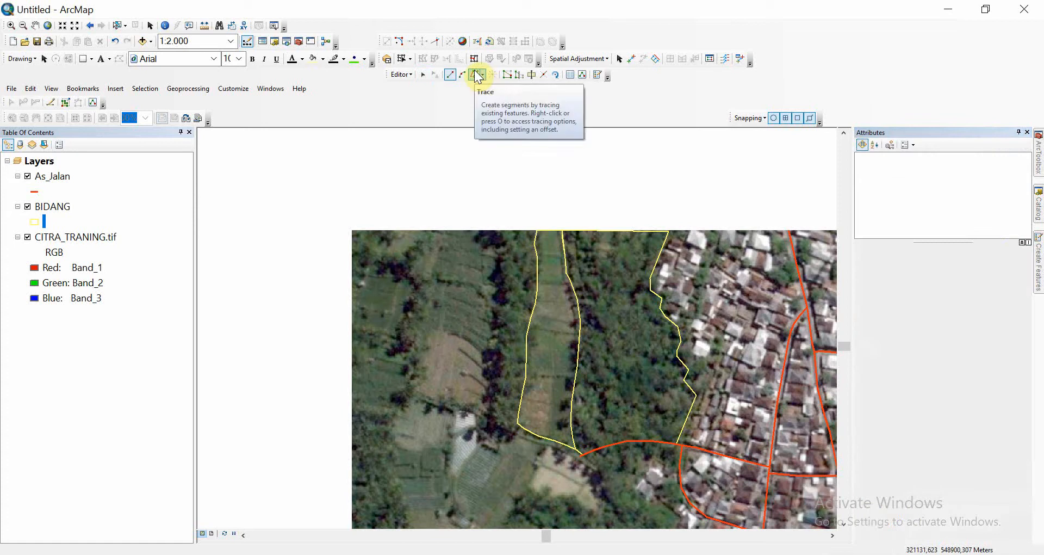
{"action": "left_click", "coordinate": [475, 75]}
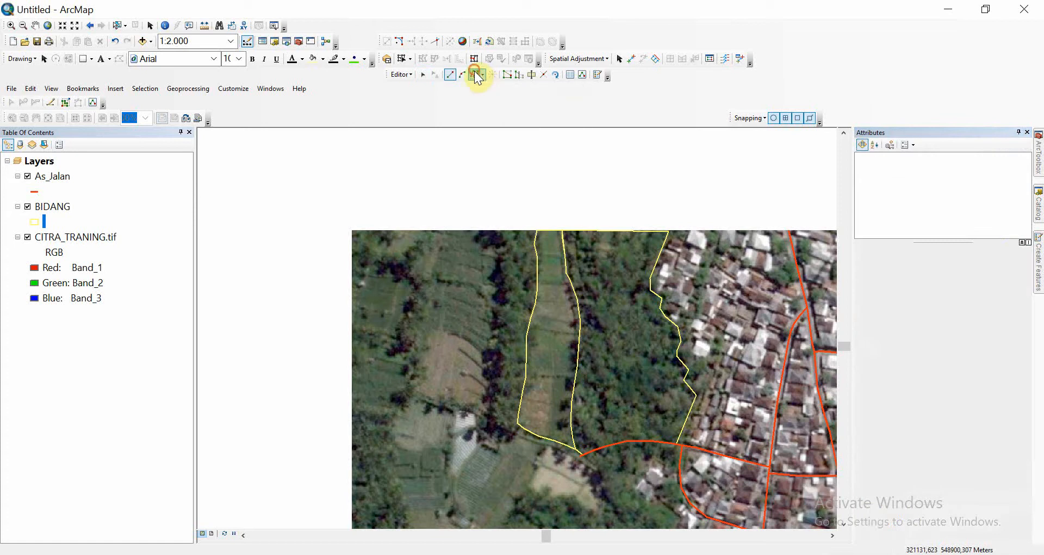
{"action": "left_click", "coordinate": [537, 231]}
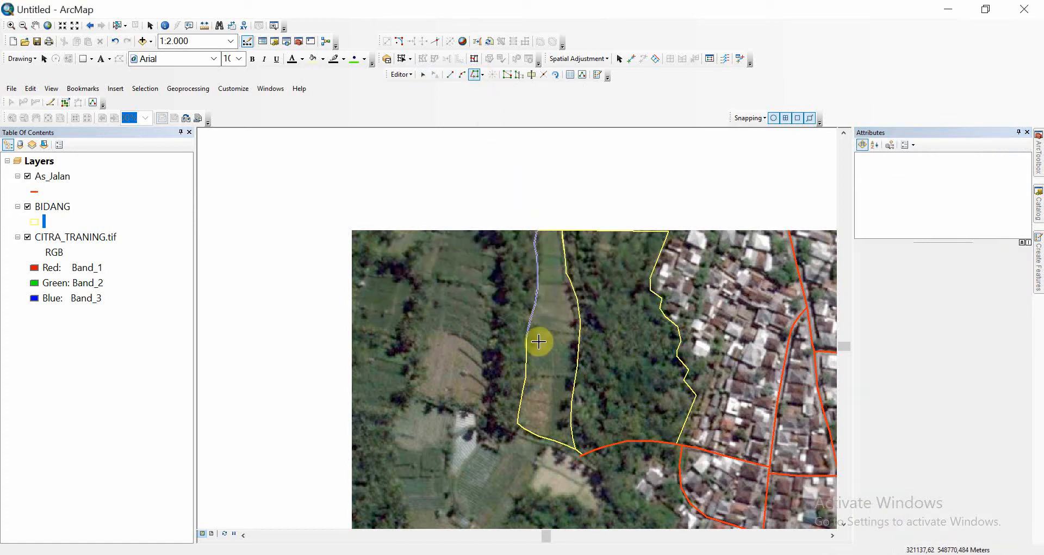
{"action": "left_click", "coordinate": [515, 425]}
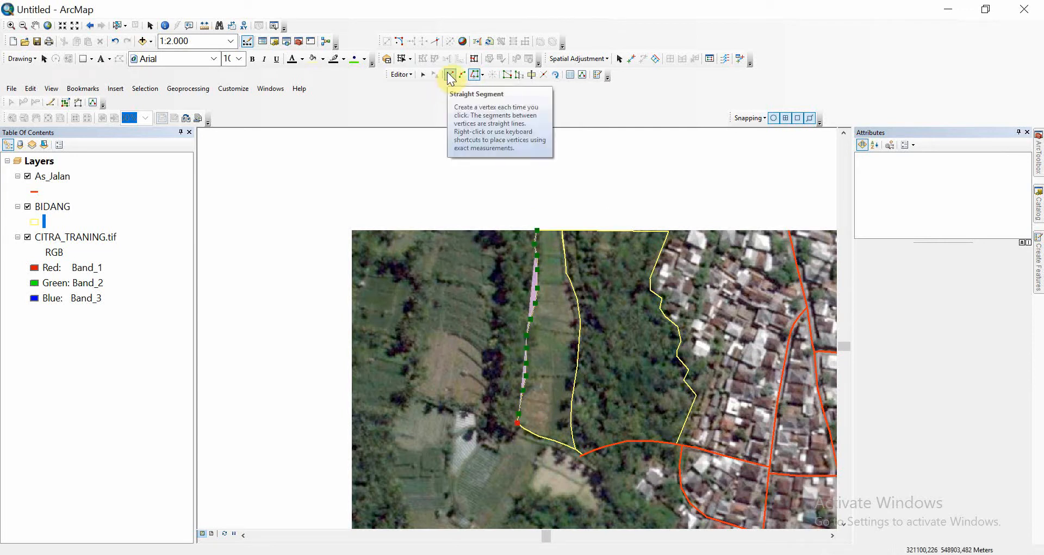
Step: Continue the polygon with straight segments around the south end of the tree strip and up the start of its west side
{"action": "left_click", "coordinate": [450, 75]}
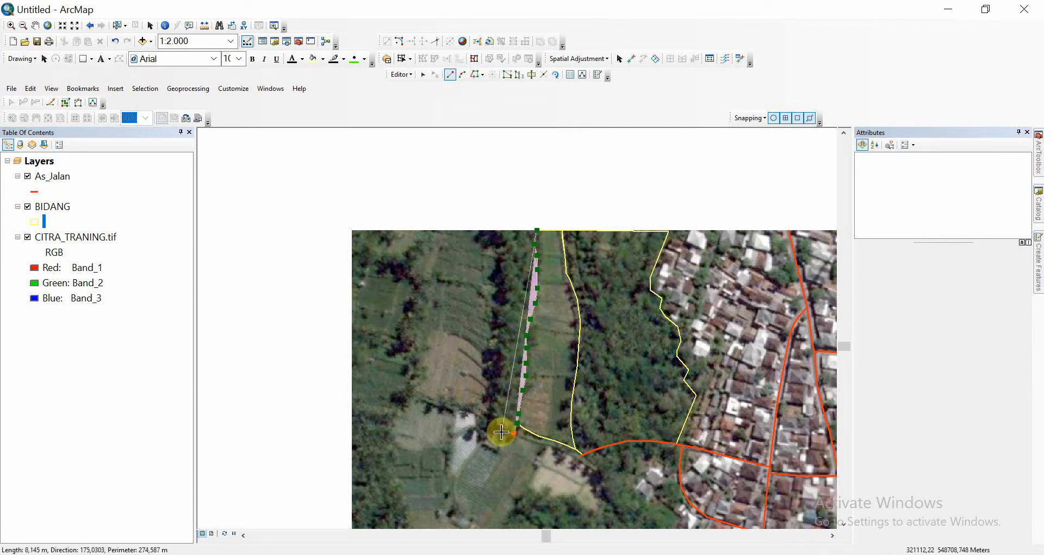
{"action": "scroll", "coordinate": [502, 428], "scroll_direction": "up", "scroll_amount": 2}
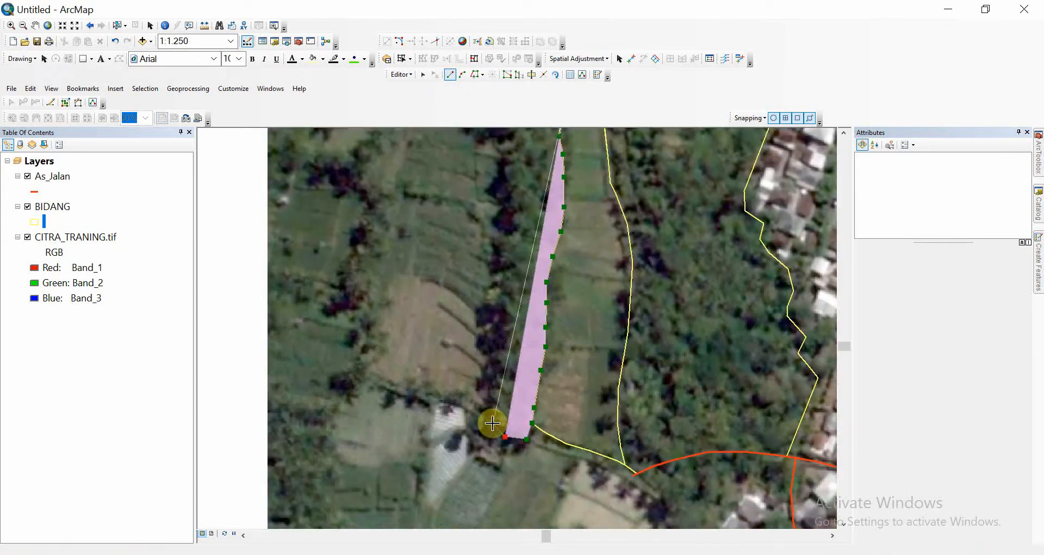
{"action": "left_click", "coordinate": [489, 401]}
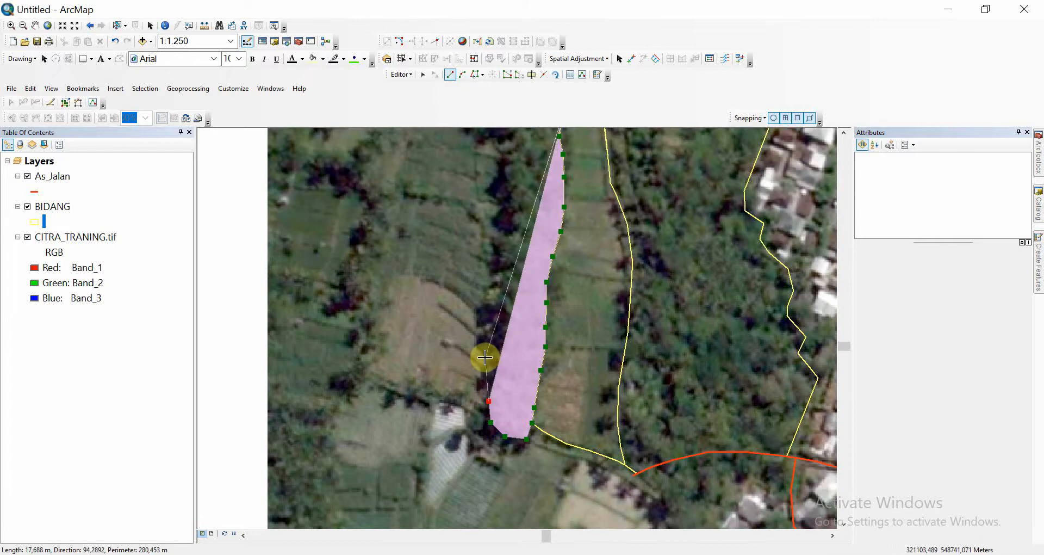
{"action": "left_click", "coordinate": [486, 357]}
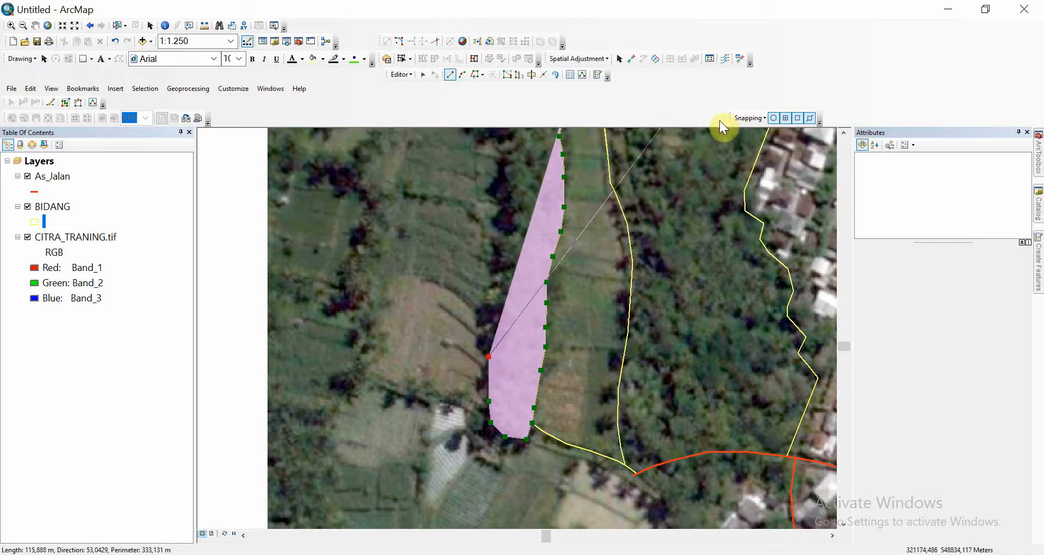
Step: Turn off snapping, digitize the rest of the tree strip's west side to the image's north edge, and finish the polygon
{"action": "left_click", "coordinate": [748, 118]}
{"action": "left_click", "coordinate": [769, 130]}
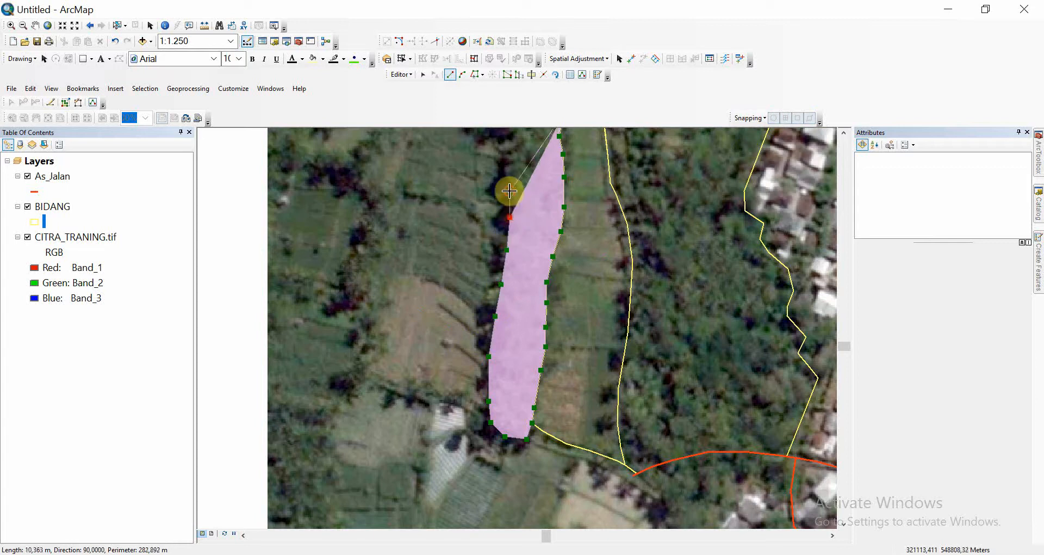
{"action": "key", "text": "c"}
{"action": "left_click_drag", "start_coordinate": [509, 189], "coordinate": [509, 397]}
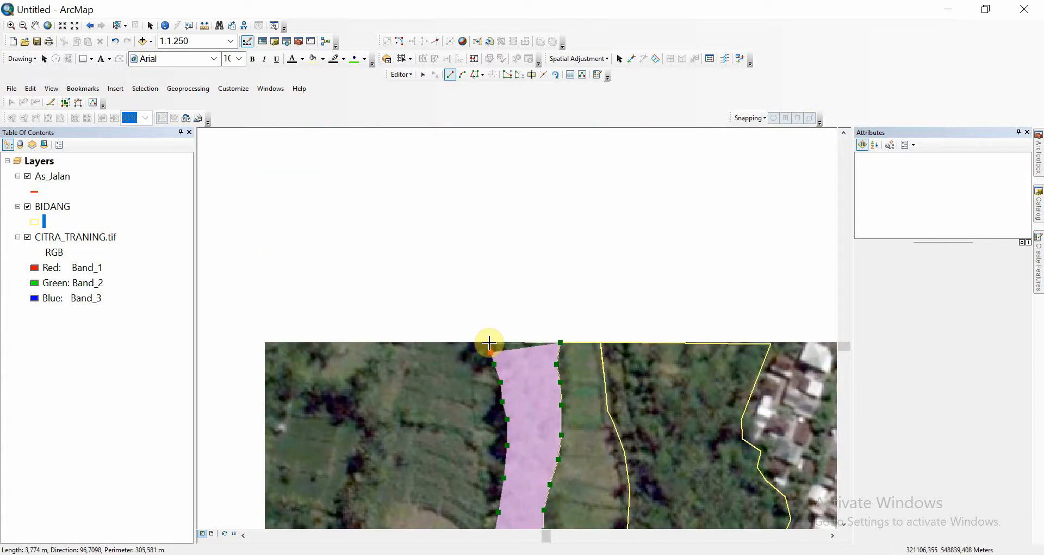
{"action": "double_click", "coordinate": [489, 343]}
Step: Start the next BIDANG polygon by tracing the tree strip's west edge from its north corner down almost to its south end
{"action": "left_click_drag", "start_coordinate": [494, 323], "coordinate": [542, 136]}
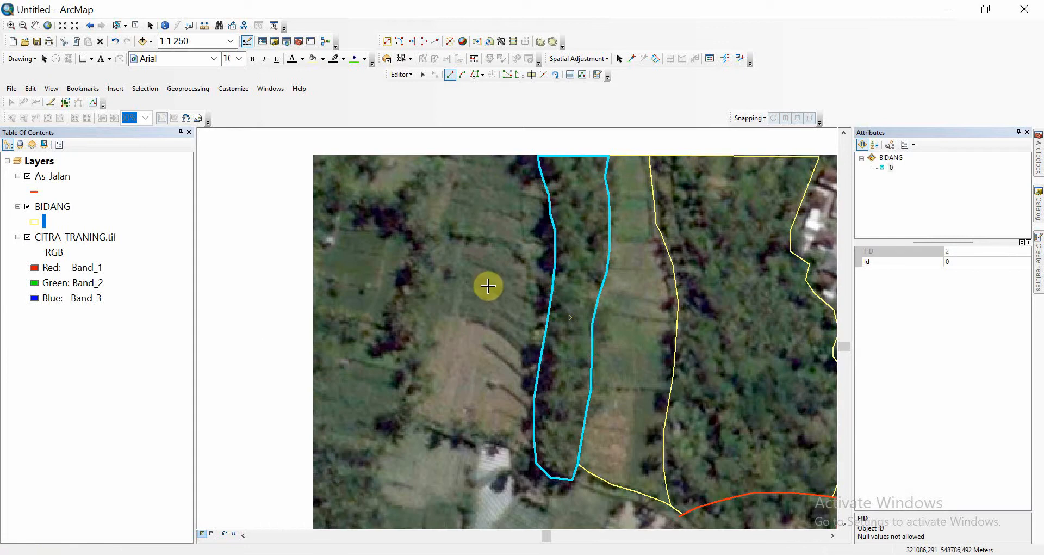
{"action": "left_click_drag", "start_coordinate": [487, 286], "coordinate": [640, 172]}
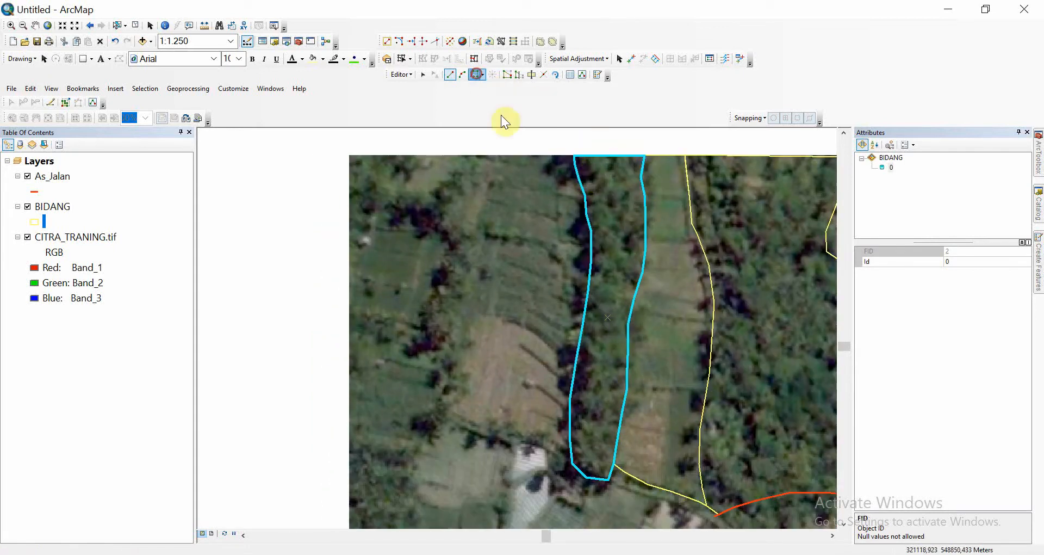
{"action": "mouse_move", "coordinate": [573, 157]}
{"action": "left_mouse_down"}
{"action": "mouse_move", "coordinate": [583, 268]}
{"action": "mouse_move", "coordinate": [552, 373]}
{"action": "mouse_move", "coordinate": [553, 446]}
{"action": "mouse_move", "coordinate": [563, 452]}
{"action": "left_mouse_up"}
Step: Continue the polygon with straight segments along the field's south boundary and around its southwest corner
{"action": "left_click", "coordinate": [451, 77]}
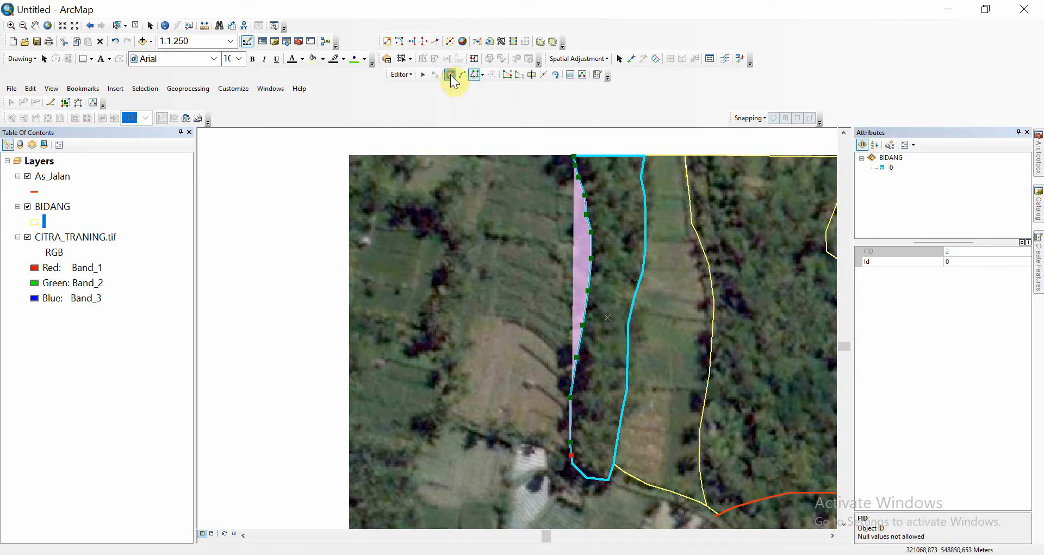
{"action": "left_click", "coordinate": [544, 437]}
{"action": "left_click", "coordinate": [514, 433]}
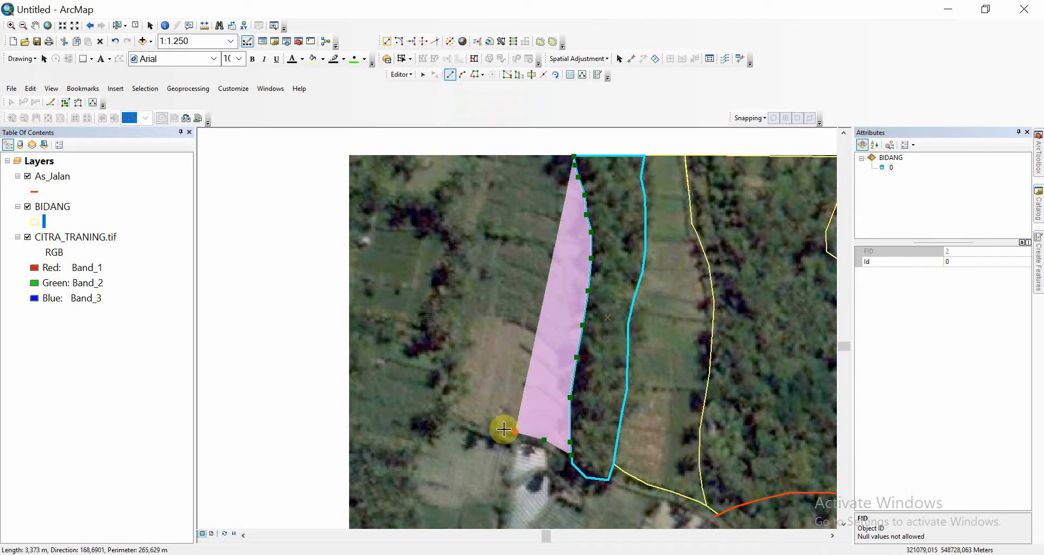
{"action": "left_click", "coordinate": [487, 426]}
{"action": "left_click", "coordinate": [466, 418]}
{"action": "left_click", "coordinate": [453, 406]}
{"action": "left_click", "coordinate": [448, 394]}
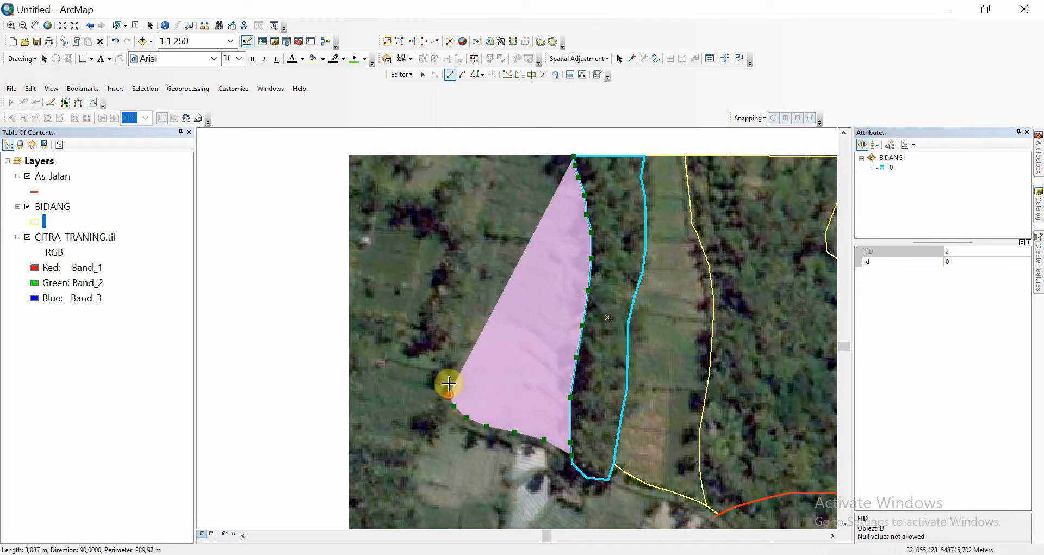
Step: Digitize the field's west boundary northward to the edge of the image and finish the parcel polygon
{"action": "left_click", "coordinate": [451, 364]}
{"action": "left_click", "coordinate": [452, 332]}
{"action": "left_click", "coordinate": [458, 290]}
{"action": "left_click", "coordinate": [466, 254]}
{"action": "left_click_drag", "start_coordinate": [468, 238], "coordinate": [469, 382]}
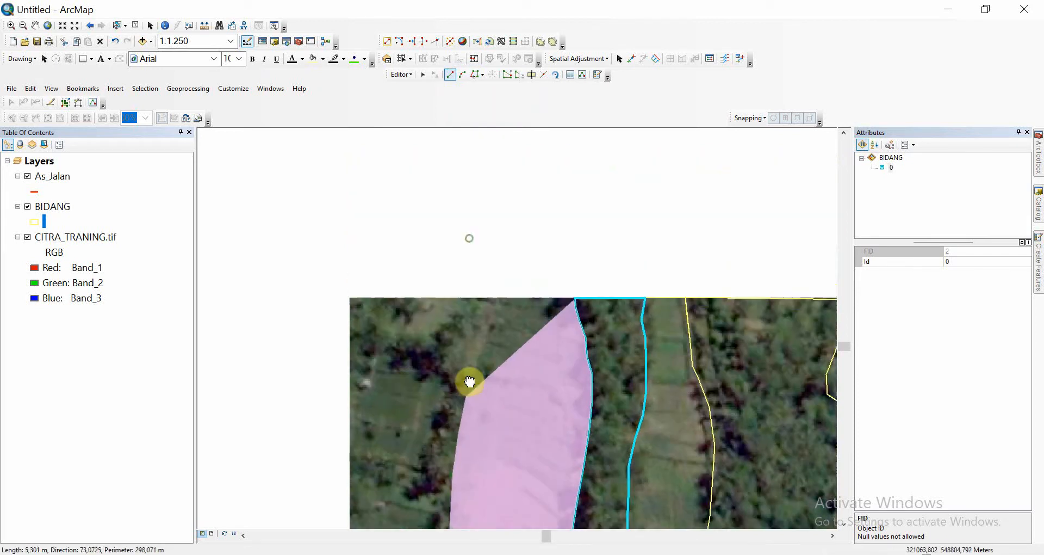
{"action": "left_click", "coordinate": [472, 367]}
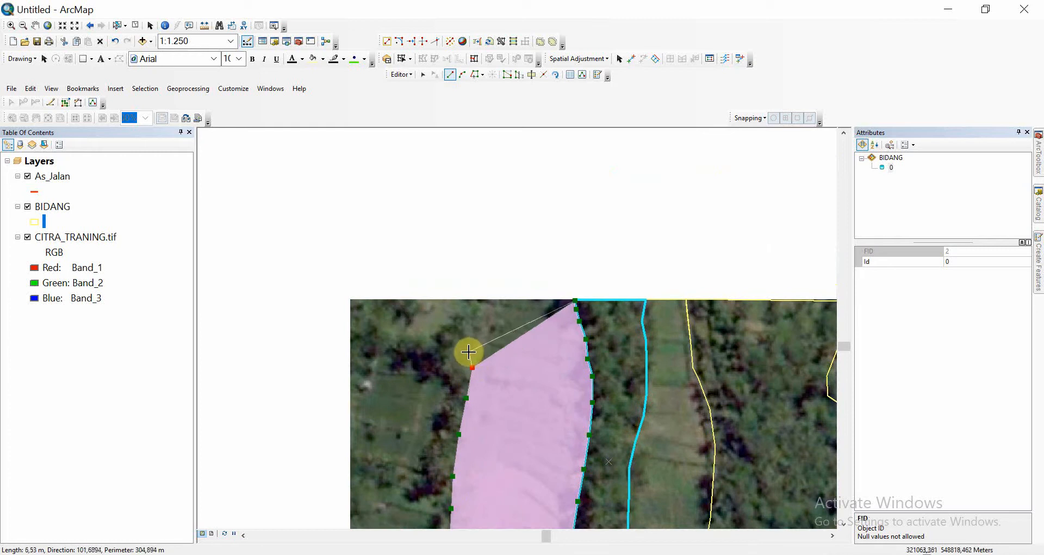
{"action": "left_click", "coordinate": [468, 352]}
{"action": "left_click", "coordinate": [469, 328]}
{"action": "left_click", "coordinate": [476, 309]}
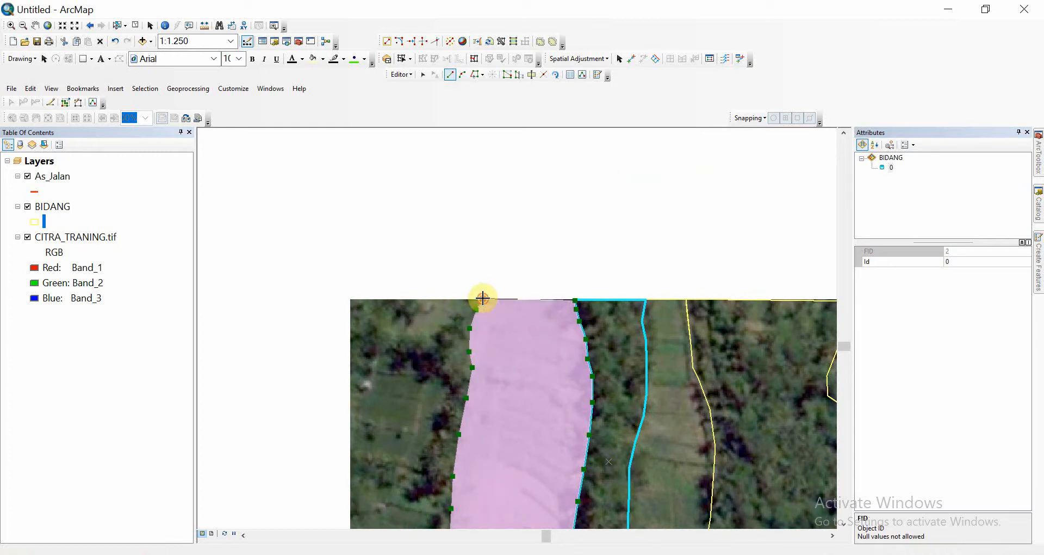
{"action": "double_click", "coordinate": [483, 298]}
Step: Start the next BIDANG polygon by tracing the finished field's west boundary from its southwest corner northward to the bend
{"action": "left_click_drag", "start_coordinate": [497, 306], "coordinate": [556, 224]}
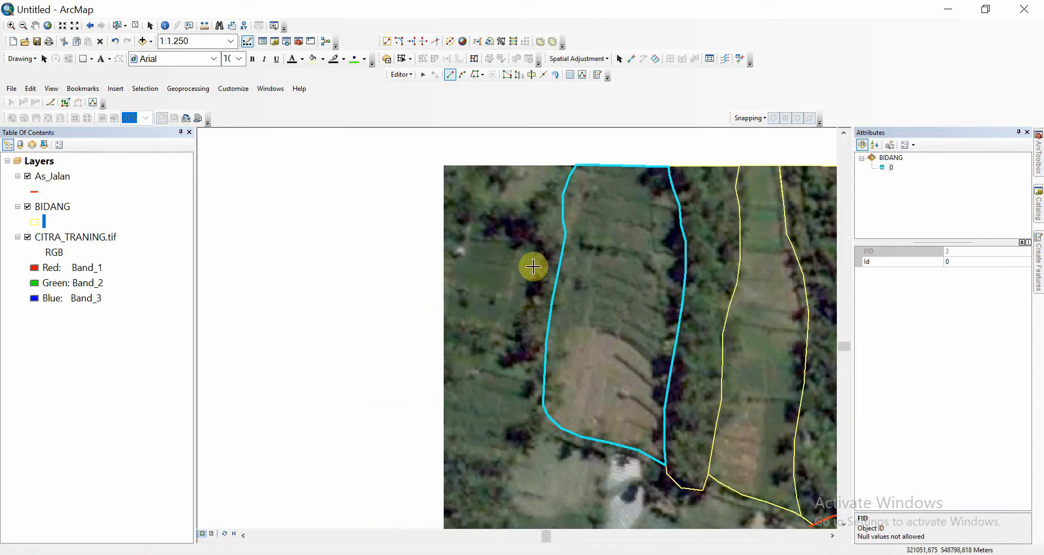
{"action": "mouse_move", "coordinate": [520, 320]}
{"action": "left_mouse_down"}
{"action": "mouse_move", "coordinate": [534, 272]}
{"action": "mouse_move", "coordinate": [537, 323]}
{"action": "left_mouse_up"}
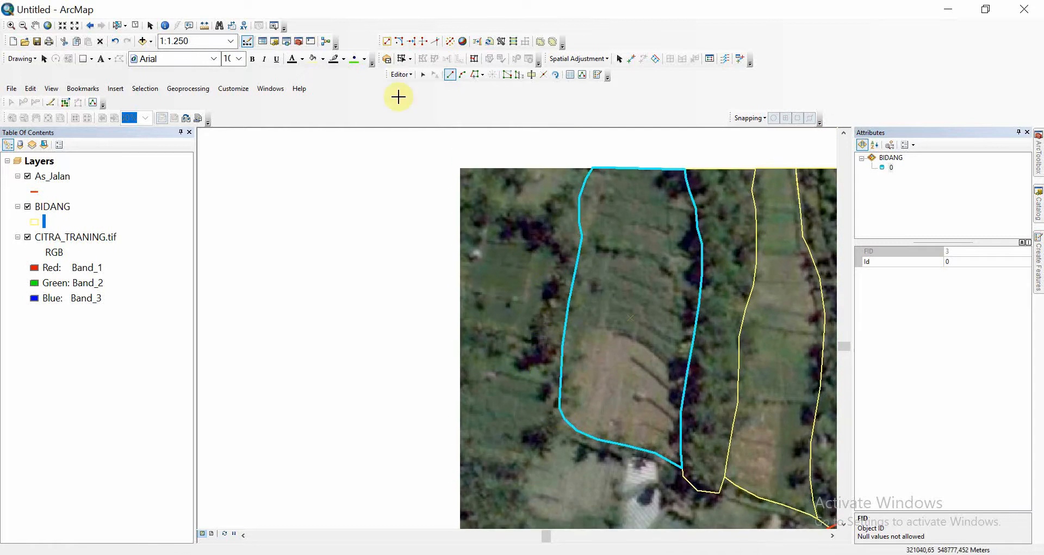
{"action": "left_click", "coordinate": [475, 75]}
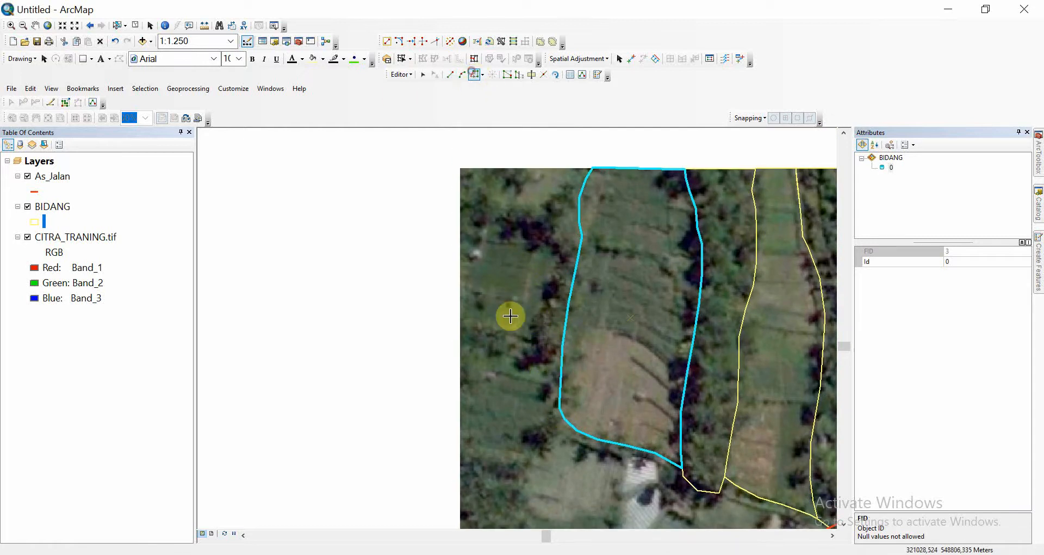
{"action": "left_click", "coordinate": [559, 417]}
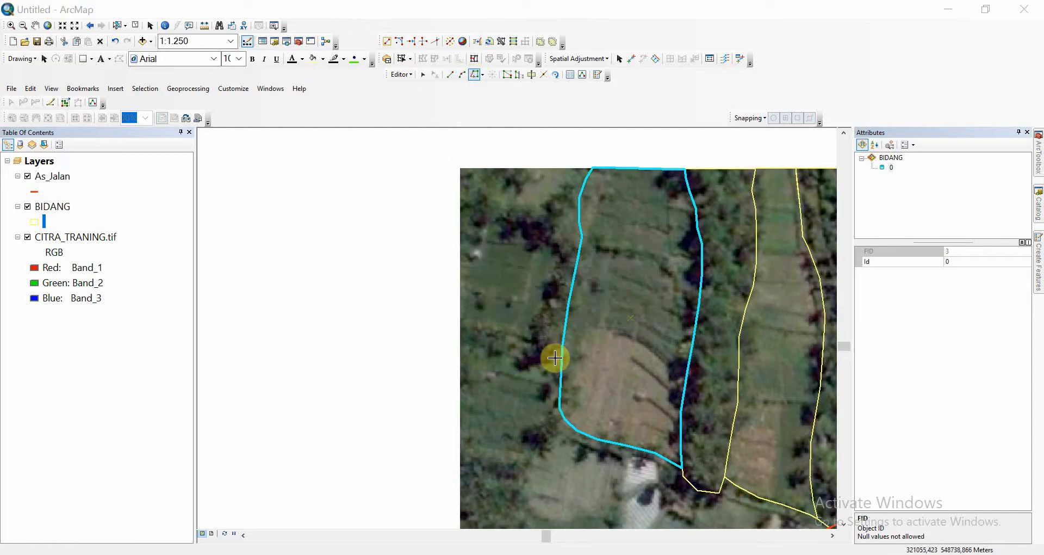
{"action": "double_click", "coordinate": [576, 247]}
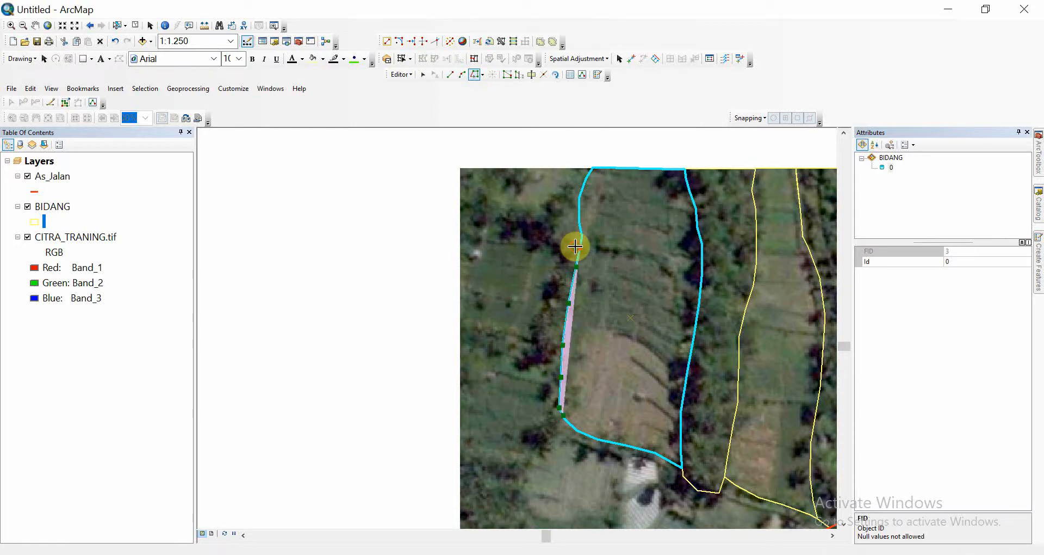
Step: Continue with straight segments up around the tree strip's north end and west along the north edge of its side arm
{"action": "left_click", "coordinate": [450, 76]}
{"action": "left_click", "coordinate": [567, 236]}
{"action": "left_click", "coordinate": [567, 222]}
{"action": "left_click", "coordinate": [571, 209]}
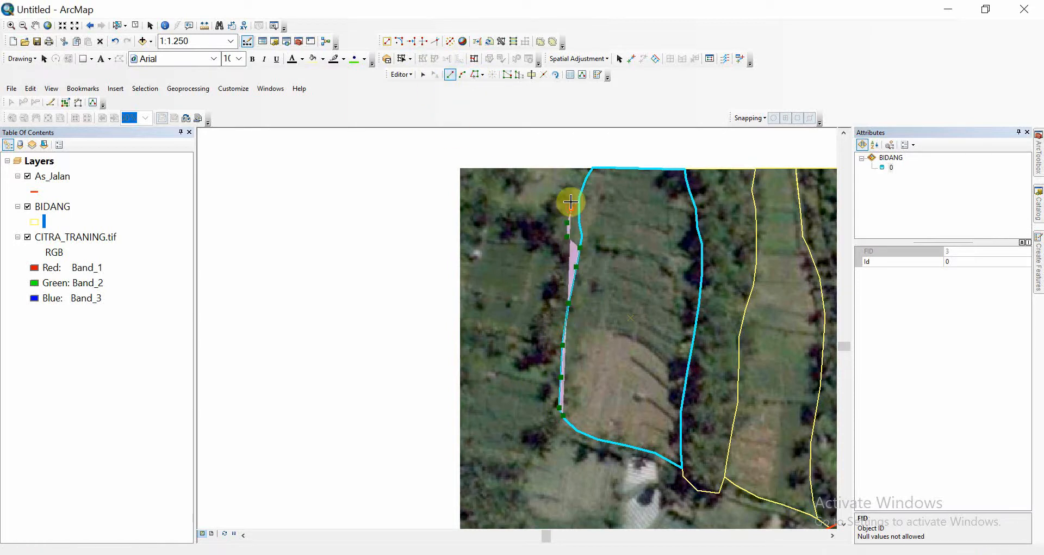
{"action": "left_click", "coordinate": [569, 194]}
{"action": "left_click", "coordinate": [555, 195]}
{"action": "left_click", "coordinate": [540, 206]}
{"action": "left_click", "coordinate": [518, 206]}
{"action": "left_click", "coordinate": [494, 199]}
{"action": "left_click", "coordinate": [479, 203]}
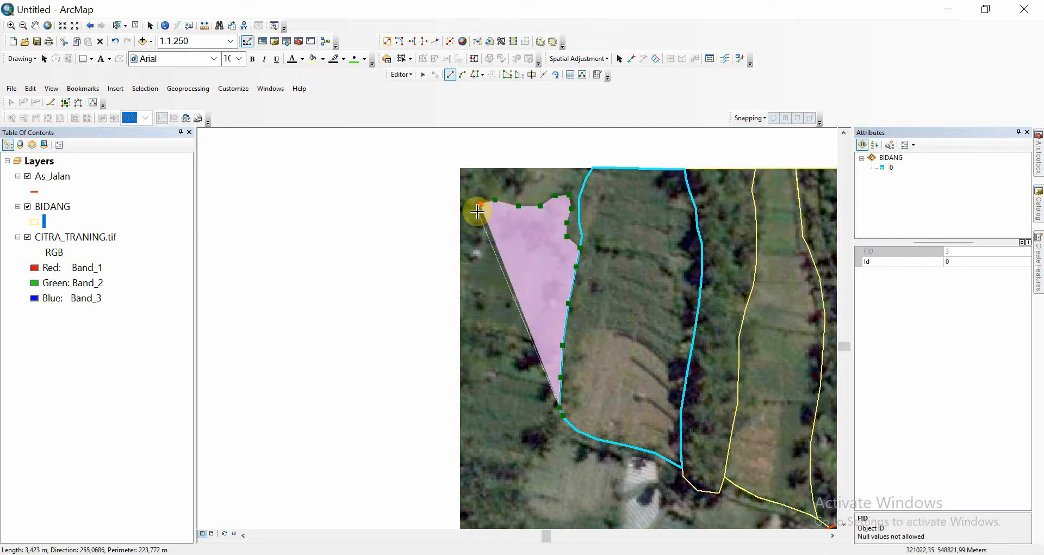
Step: Digitize around the arm's west tip and back east along its south edge to the main tree strip
{"action": "left_click", "coordinate": [478, 214]}
{"action": "left_click", "coordinate": [493, 223]}
{"action": "left_click", "coordinate": [510, 225]}
{"action": "left_click", "coordinate": [522, 227]}
{"action": "left_click", "coordinate": [537, 234]}
{"action": "left_click", "coordinate": [547, 246]}
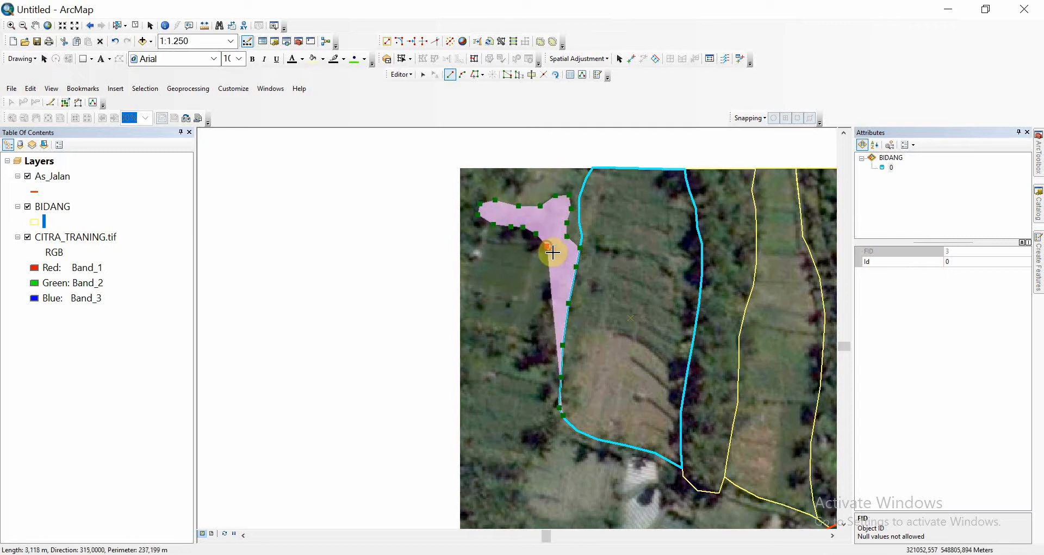
Step: Digitize the tree strip's west side down to its south end and finish the polygon at the neighbouring field's southwest corner
{"action": "left_click", "coordinate": [554, 256]}
{"action": "left_click", "coordinate": [555, 274]}
{"action": "left_click", "coordinate": [545, 296]}
{"action": "left_click", "coordinate": [539, 315]}
{"action": "left_click", "coordinate": [537, 341]}
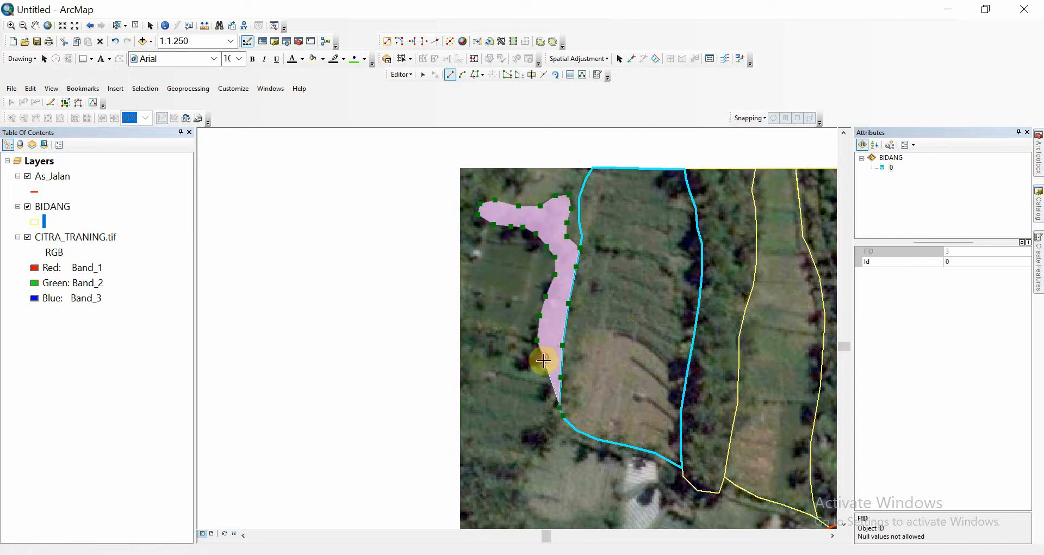
{"action": "left_click", "coordinate": [543, 359]}
{"action": "left_click", "coordinate": [546, 368]}
{"action": "left_click", "coordinate": [545, 426]}
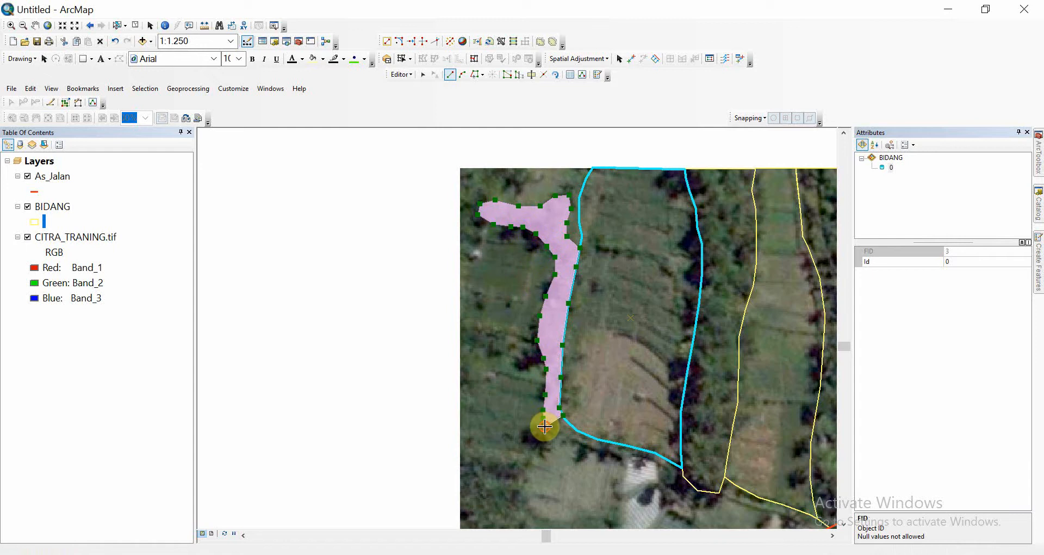
{"action": "double_click", "coordinate": [561, 423]}
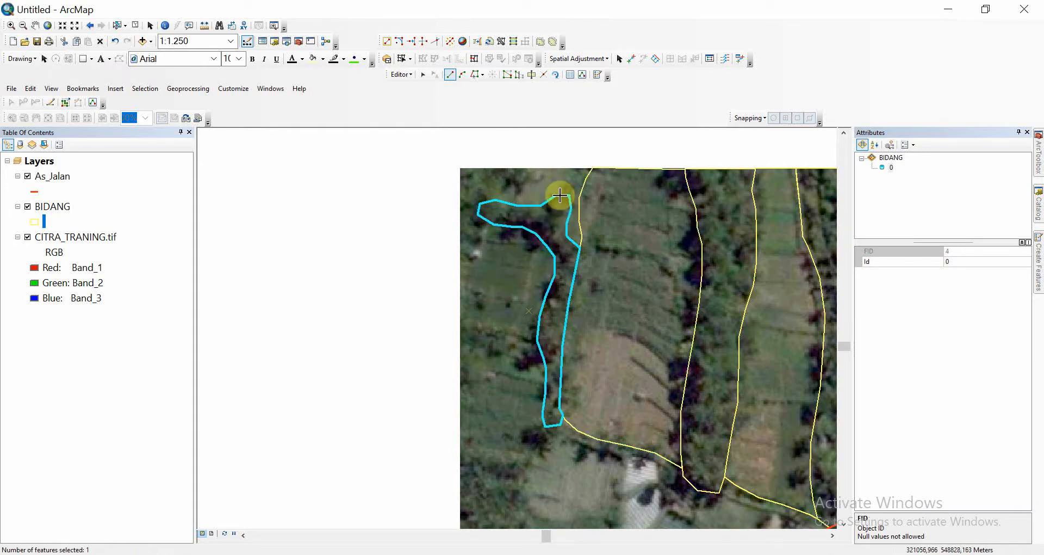
Step: Start the adjoining BIDANG polygon by tracing the tree strip's outline from its southwest corner around to the neighbouring field's northwest corner
{"action": "left_click", "coordinate": [478, 79]}
{"action": "left_click", "coordinate": [545, 423]}
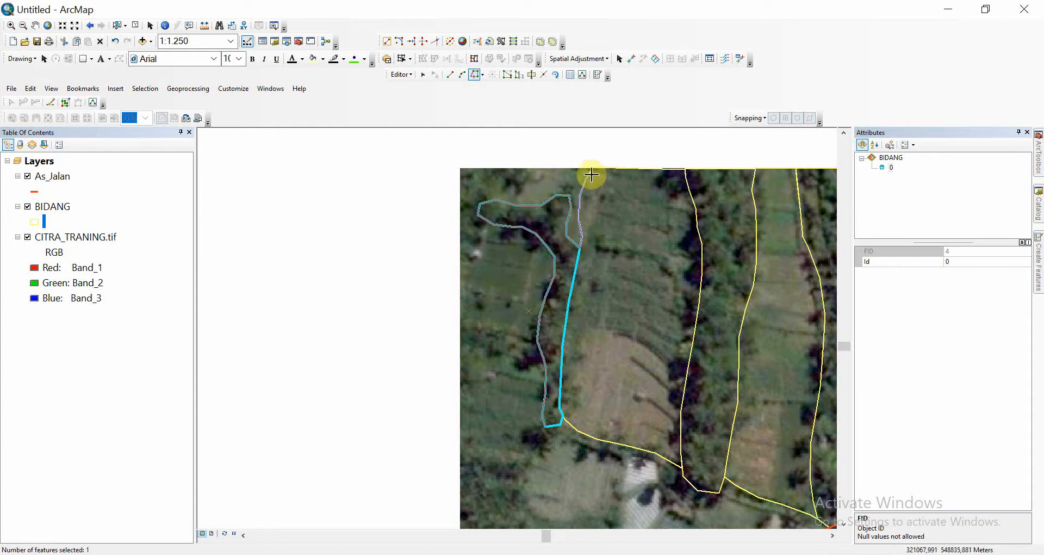
{"action": "left_click", "coordinate": [593, 166]}
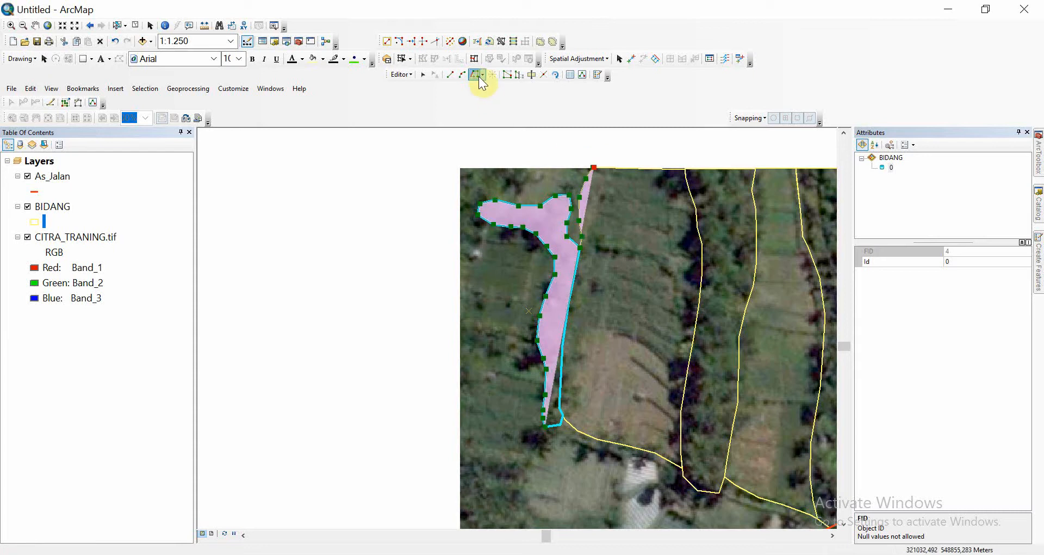
Step: Continue with straight segments to the image's northwest corner and down its west edge, level with the tree strip's south end
{"action": "left_click", "coordinate": [449, 76]}
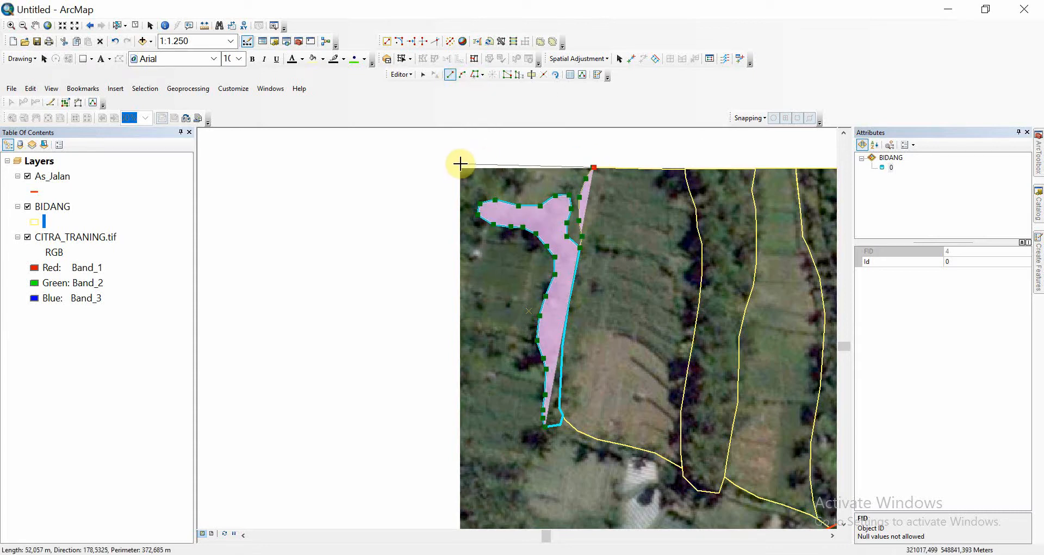
{"action": "left_click", "coordinate": [459, 168]}
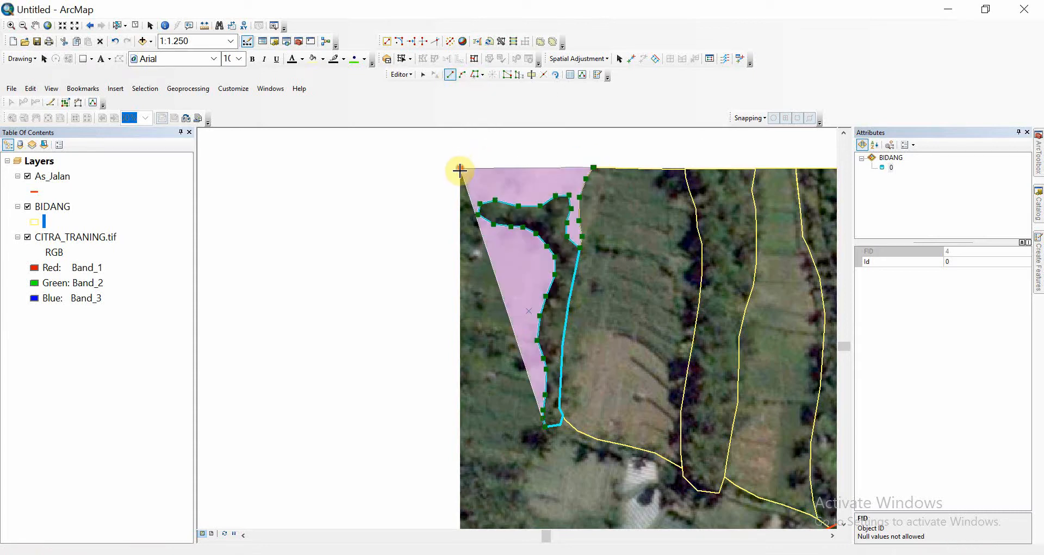
{"action": "left_click", "coordinate": [457, 421]}
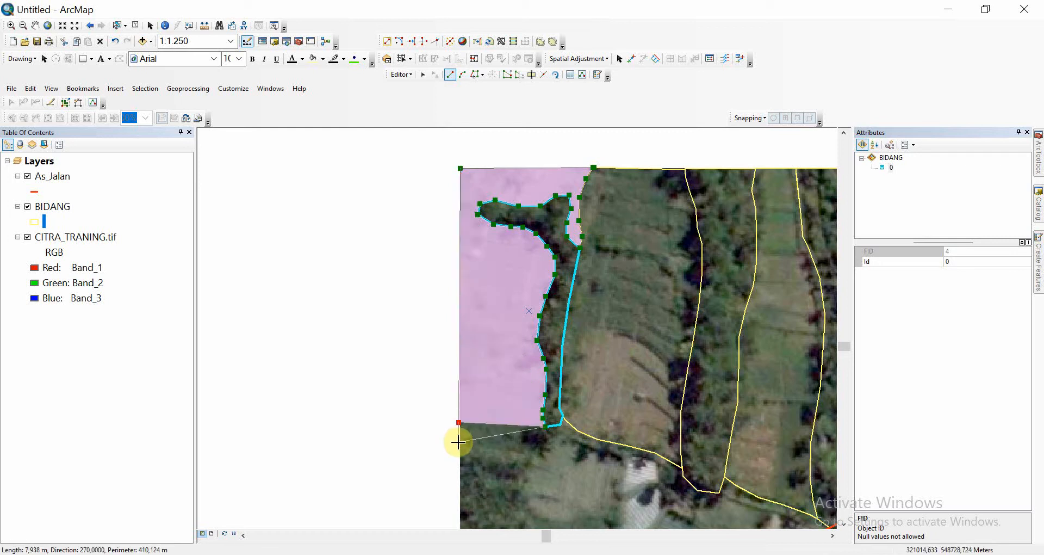
Step: Digitize the parcel's curved south boundary eastward to the tree strip's southwest corner and finish the polygon
{"action": "left_click", "coordinate": [458, 441]}
{"action": "left_click", "coordinate": [481, 455]}
{"action": "left_click", "coordinate": [506, 459]}
{"action": "left_click", "coordinate": [524, 455]}
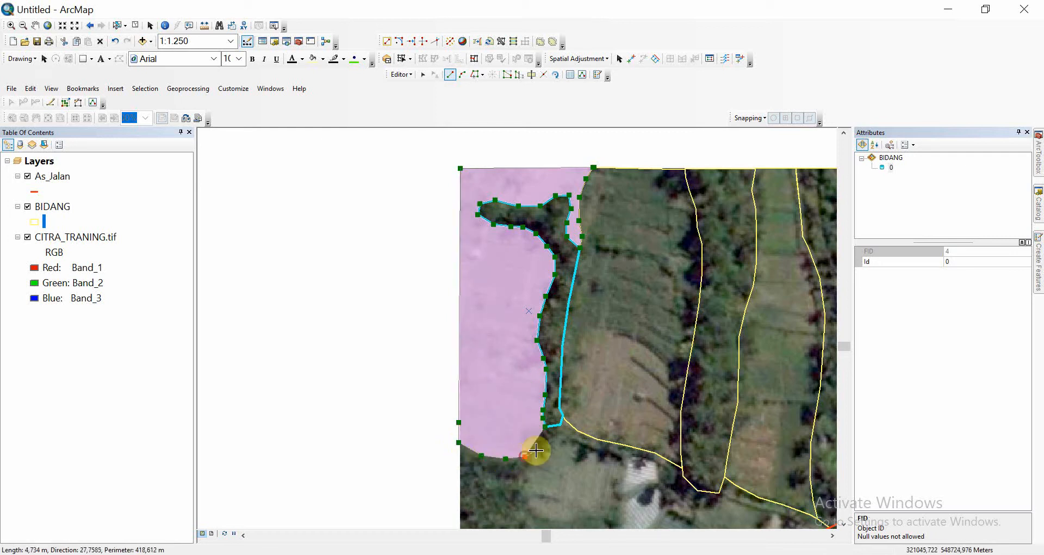
{"action": "left_click", "coordinate": [539, 445]}
{"action": "double_click", "coordinate": [541, 436]}
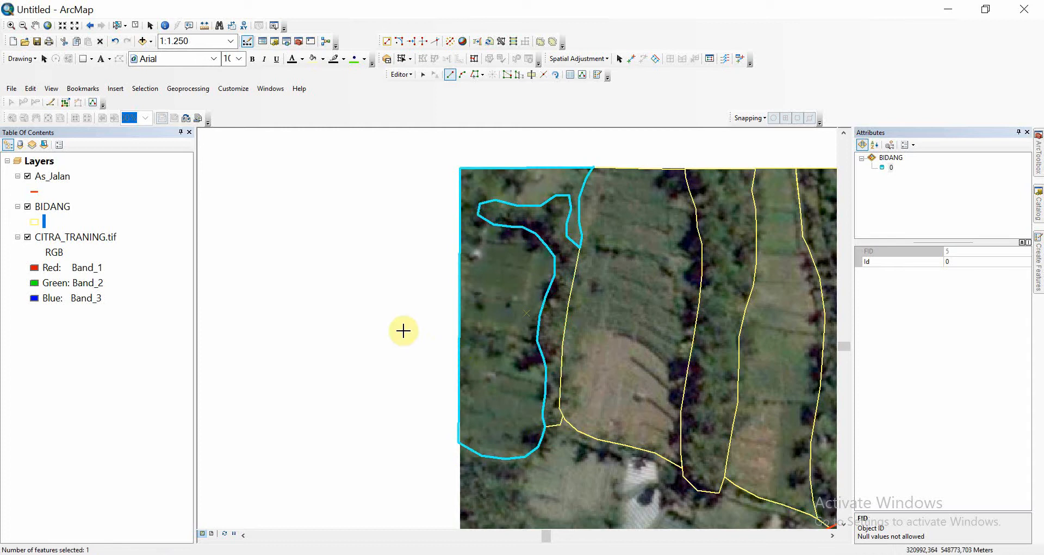
Step: Start the polygon south of the existing parcels by tracing their shared south boundaries from the westernmost parcel to the road's end
{"action": "mouse_move", "coordinate": [444, 332]}
{"action": "left_mouse_down"}
{"action": "mouse_move", "coordinate": [331, 273]}
{"action": "mouse_move", "coordinate": [261, 252]}
{"action": "left_mouse_up"}
{"action": "left_click_drag", "start_coordinate": [541, 346], "coordinate": [442, 123]}
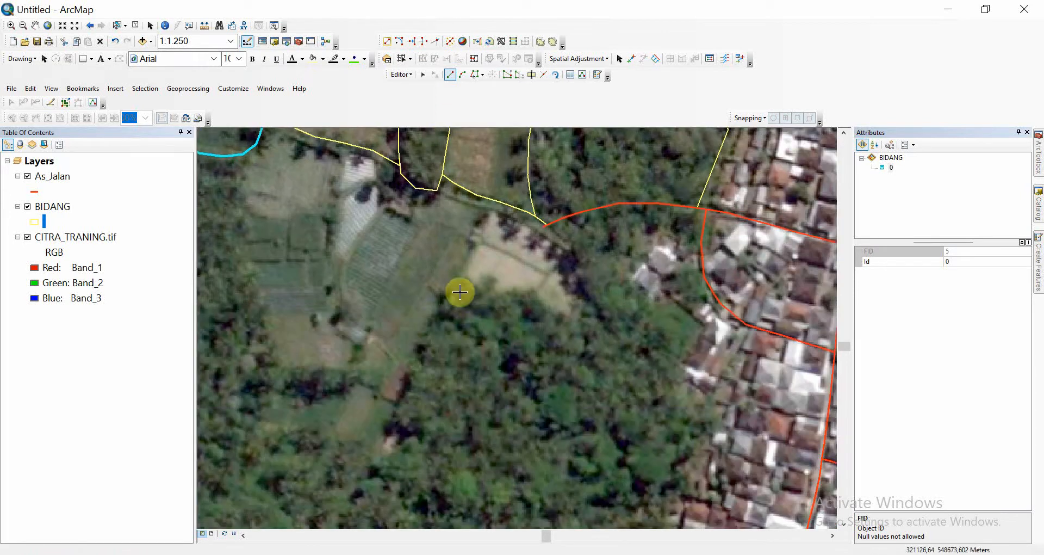
{"action": "left_click_drag", "start_coordinate": [542, 247], "coordinate": [547, 277]}
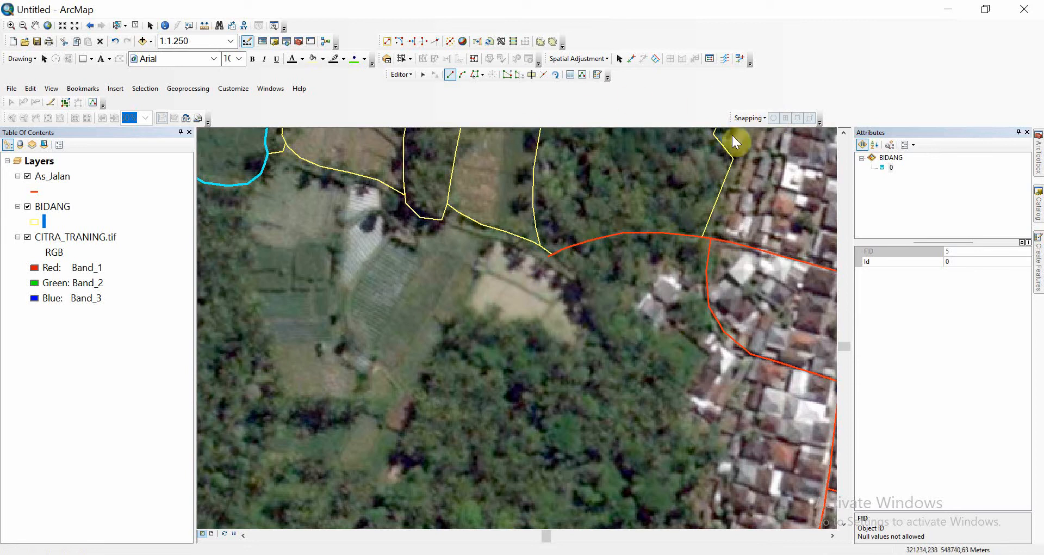
{"action": "left_click_drag", "start_coordinate": [455, 258], "coordinate": [640, 269]}
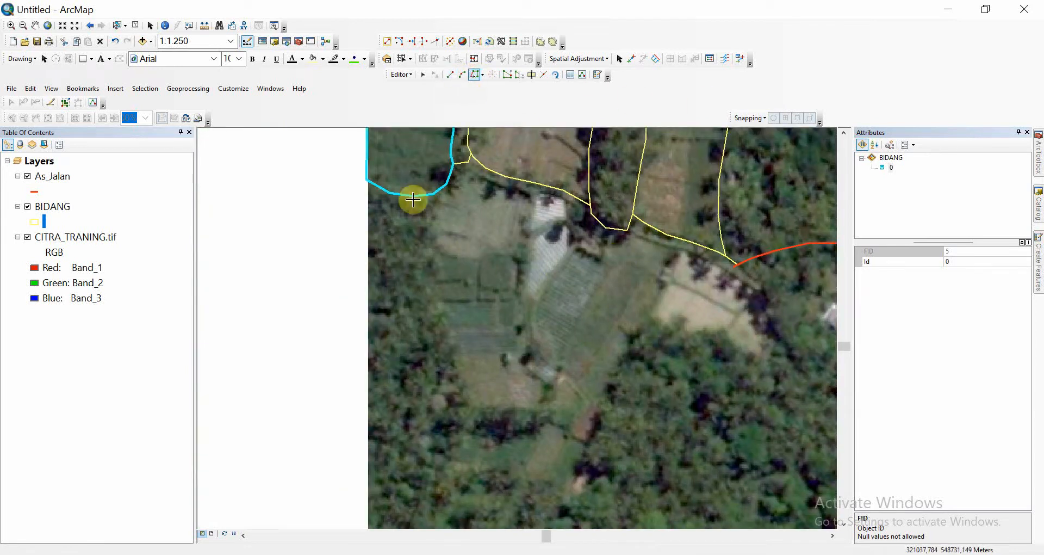
{"action": "left_click", "coordinate": [433, 194]}
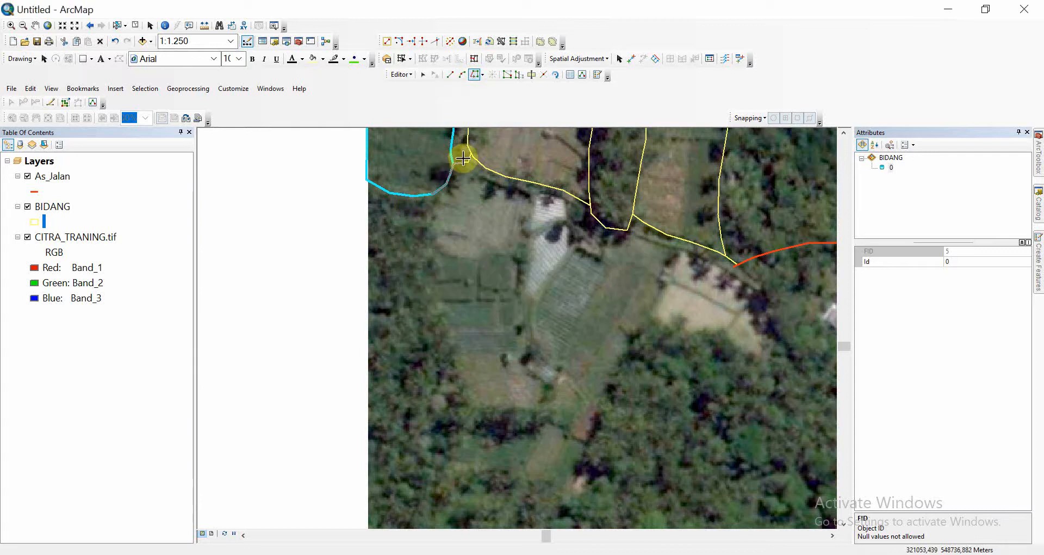
{"action": "double_click", "coordinate": [744, 262]}
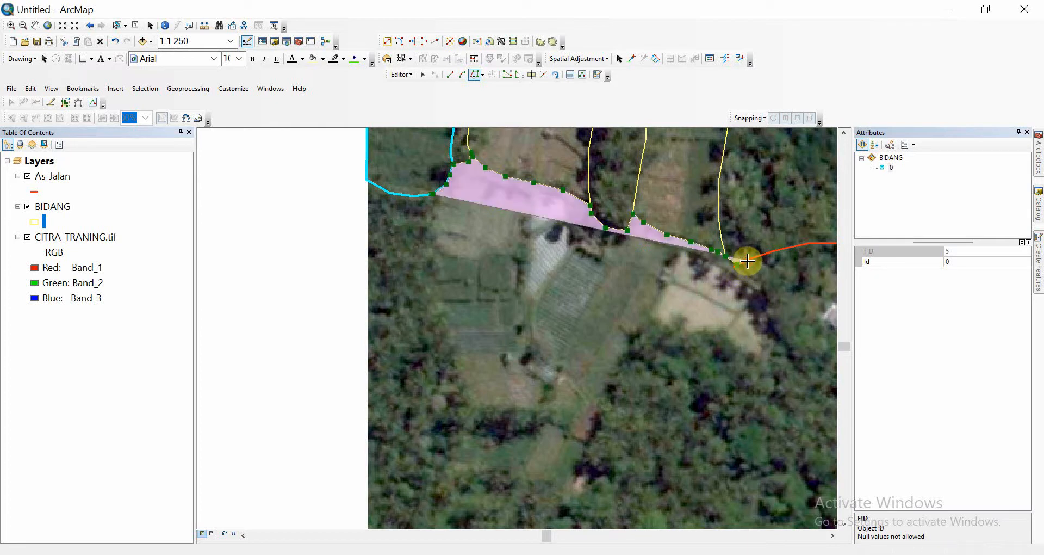
Step: Continue with straight segments southward around the east end of the bare field to its southeast corner
{"action": "left_click", "coordinate": [454, 74]}
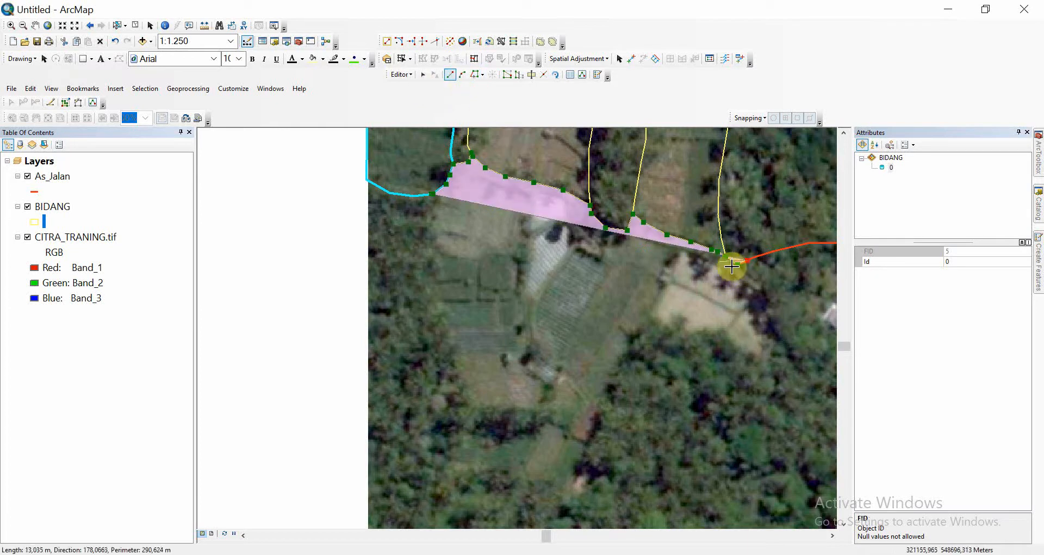
{"action": "left_click", "coordinate": [758, 278]}
{"action": "left_click", "coordinate": [769, 308]}
{"action": "left_click", "coordinate": [772, 333]}
{"action": "left_click", "coordinate": [772, 348]}
{"action": "left_click", "coordinate": [755, 354]}
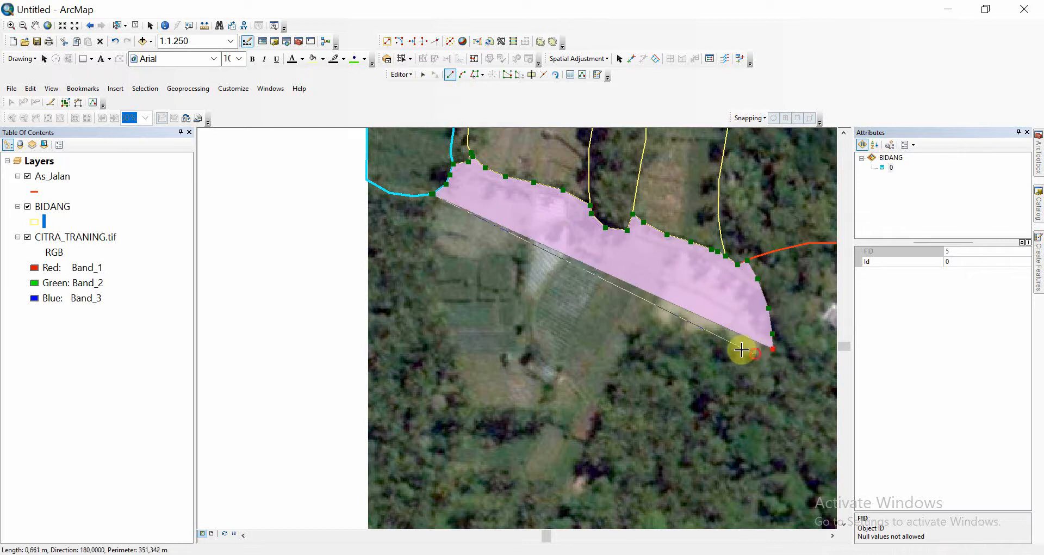
Step: Digitize the boundary between the fields and the forest westward, then southwest to the farmland's southern part
{"action": "left_click", "coordinate": [722, 340]}
{"action": "left_click", "coordinate": [698, 330]}
{"action": "left_click", "coordinate": [670, 321]}
{"action": "left_click", "coordinate": [649, 320]}
{"action": "left_click", "coordinate": [633, 330]}
{"action": "left_click", "coordinate": [619, 362]}
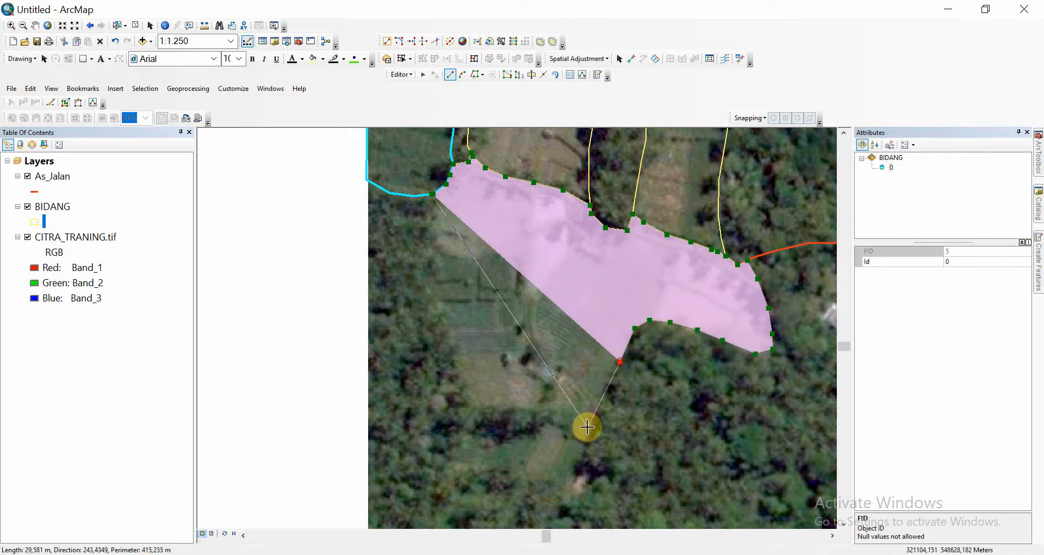
{"action": "left_click", "coordinate": [584, 449]}
Step: Digitize around the farmland's southeast corner and along its south boundary to the southwest corner
{"action": "left_click_drag", "start_coordinate": [585, 450], "coordinate": [647, 275]}
{"action": "left_click", "coordinate": [651, 287]}
{"action": "left_click", "coordinate": [635, 312]}
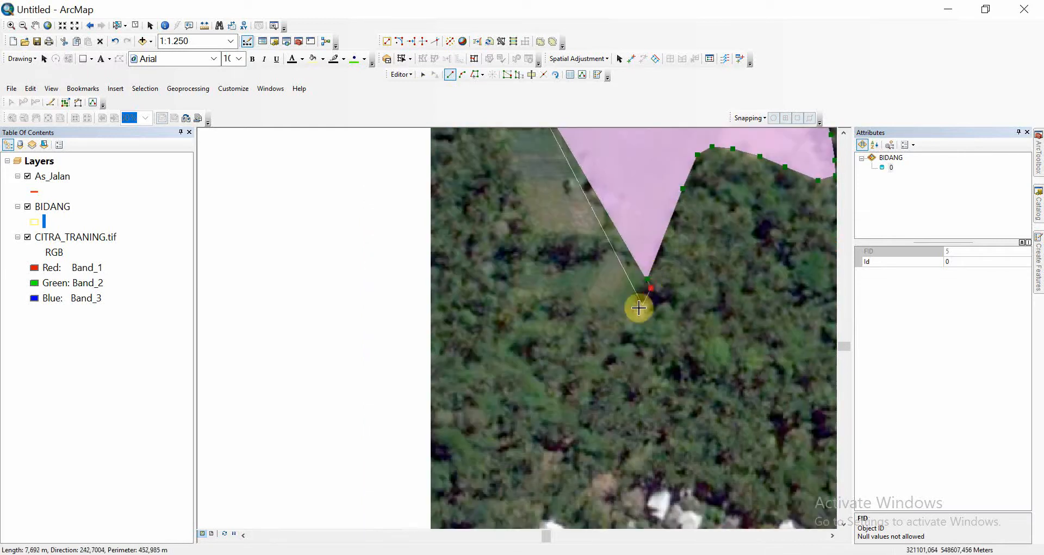
{"action": "left_click", "coordinate": [621, 324]}
{"action": "left_click", "coordinate": [597, 314]}
{"action": "left_click", "coordinate": [575, 307]}
{"action": "left_click", "coordinate": [542, 299]}
{"action": "left_click", "coordinate": [515, 290]}
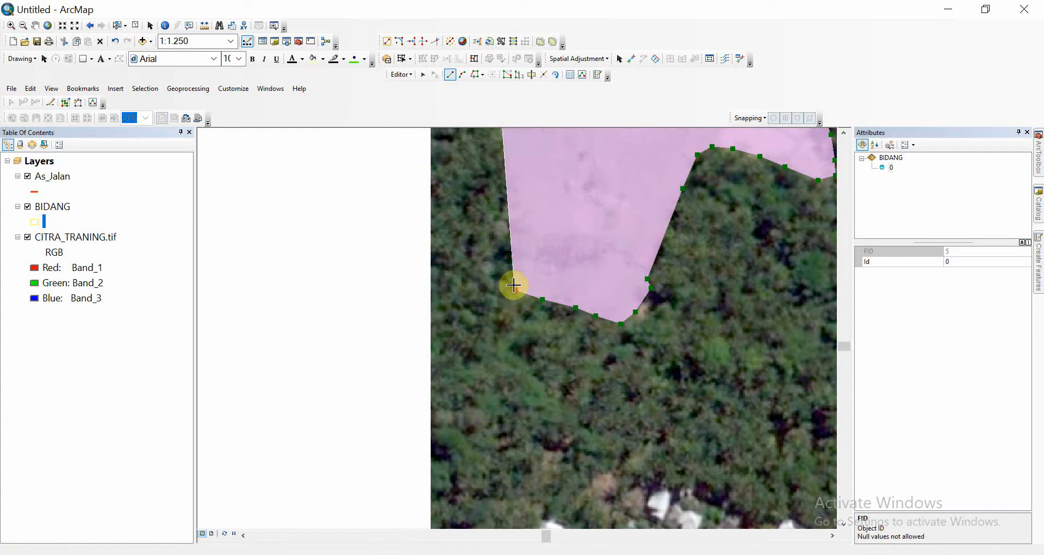
Step: Digitize the farmland's west boundary along the forest northward to the northwest parcel's south edge and finish the polygon
{"action": "left_click", "coordinate": [515, 275]}
{"action": "left_click", "coordinate": [523, 259]}
{"action": "left_click", "coordinate": [524, 240]}
{"action": "left_click", "coordinate": [520, 183]}
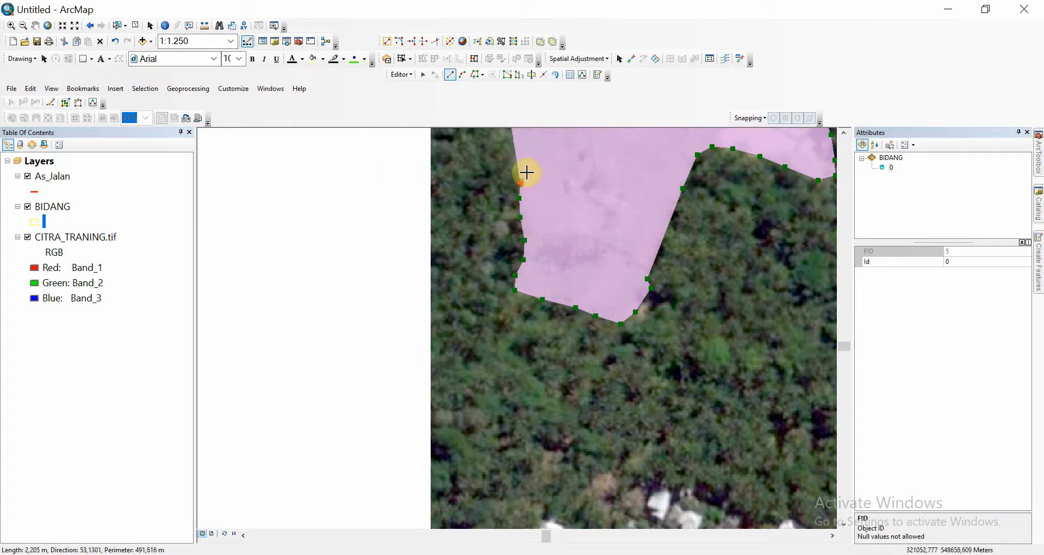
{"action": "left_click_drag", "start_coordinate": [527, 171], "coordinate": [641, 385]}
{"action": "left_click", "coordinate": [631, 371]}
{"action": "left_click", "coordinate": [625, 352]}
{"action": "left_click", "coordinate": [607, 338]}
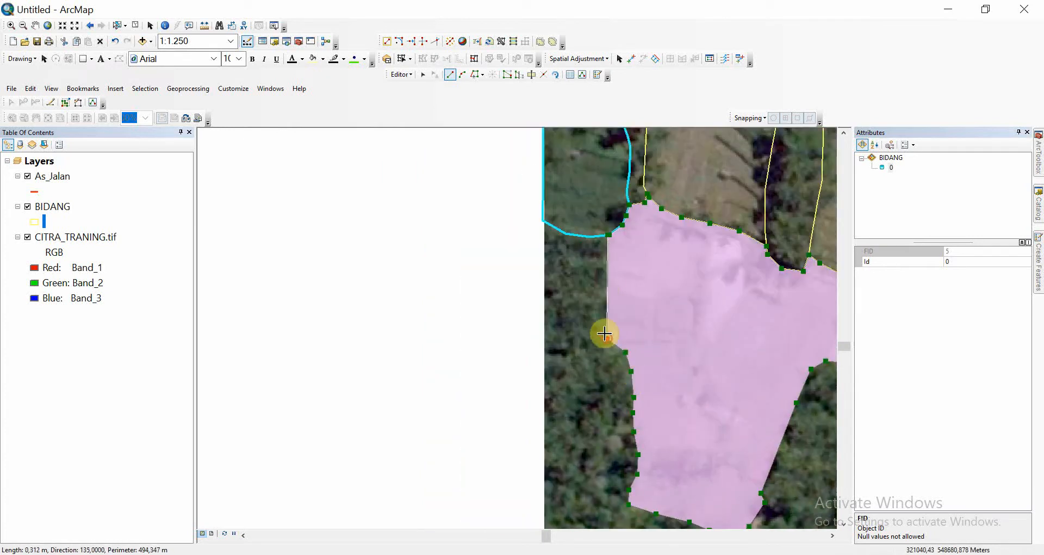
{"action": "left_click", "coordinate": [599, 317]}
{"action": "left_click", "coordinate": [597, 292]}
{"action": "left_click", "coordinate": [595, 268]}
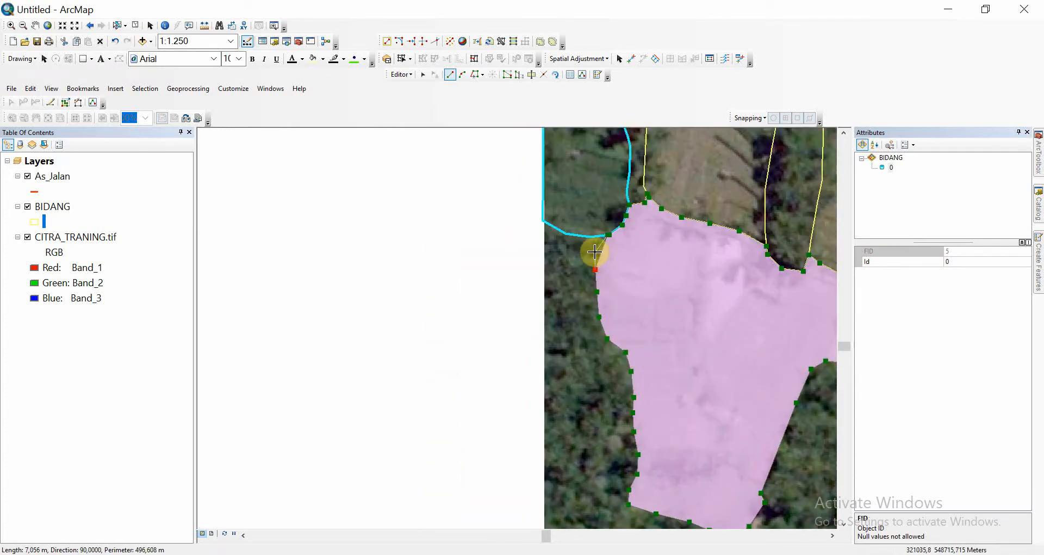
{"action": "double_click", "coordinate": [594, 252]}
Step: Start the forest parcel's polygon at the image's west edge and digitize its south boundary northeastward above the houses to the northernmost bend
{"action": "left_click_drag", "start_coordinate": [626, 346], "coordinate": [581, 201]}
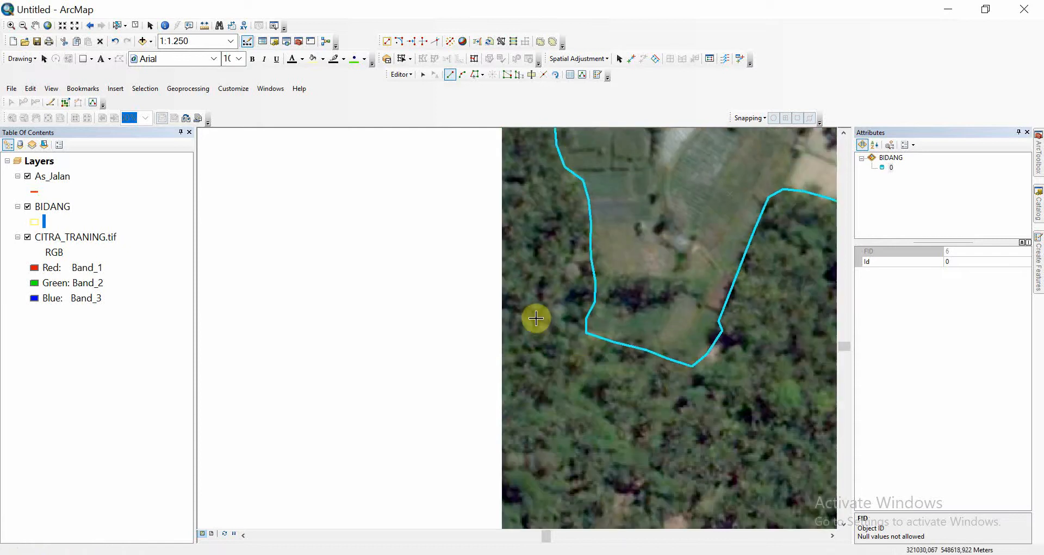
{"action": "left_click_drag", "start_coordinate": [536, 318], "coordinate": [396, 149]}
{"action": "left_click_drag", "start_coordinate": [557, 366], "coordinate": [445, 220]}
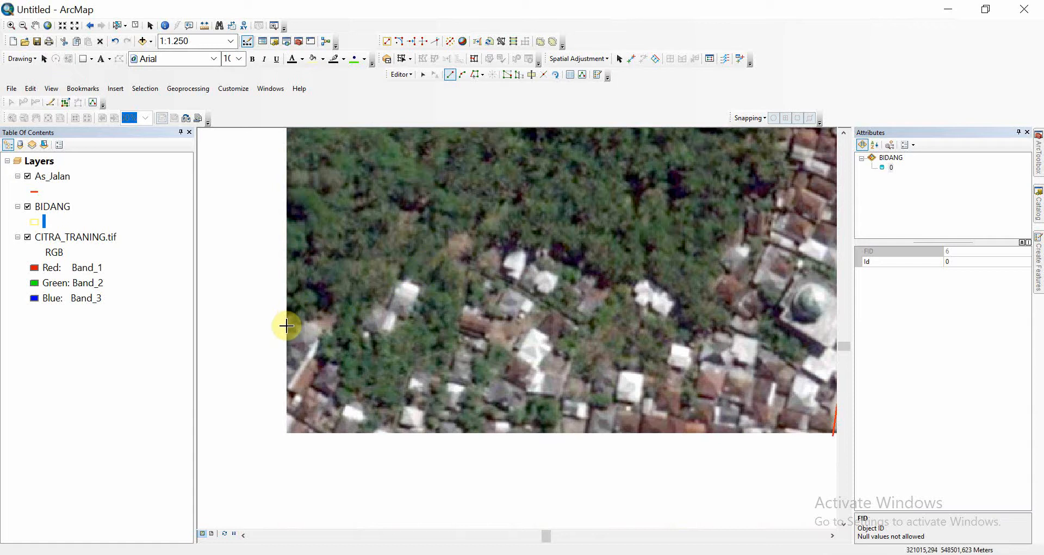
{"action": "left_click", "coordinate": [312, 318]}
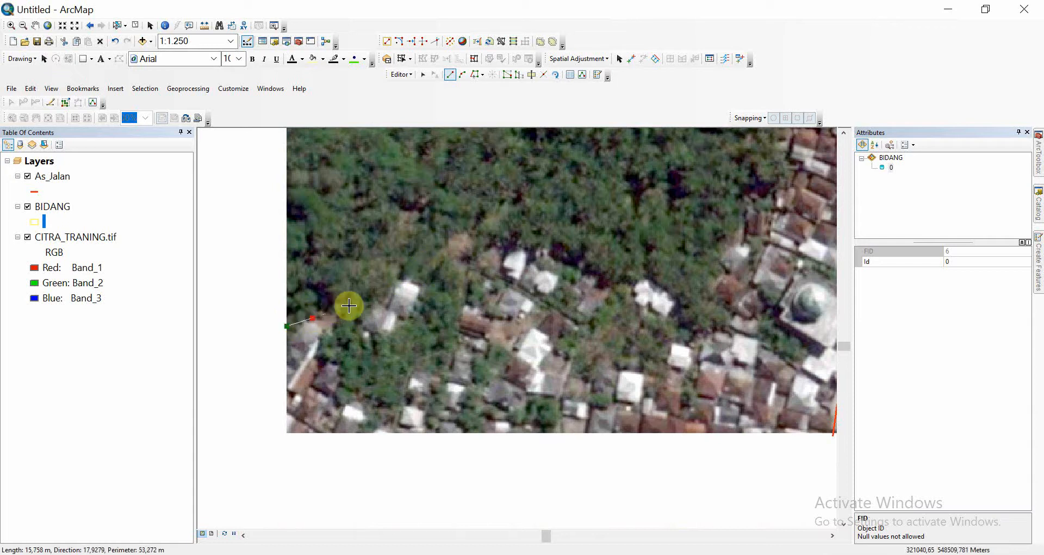
{"action": "left_click", "coordinate": [349, 305]}
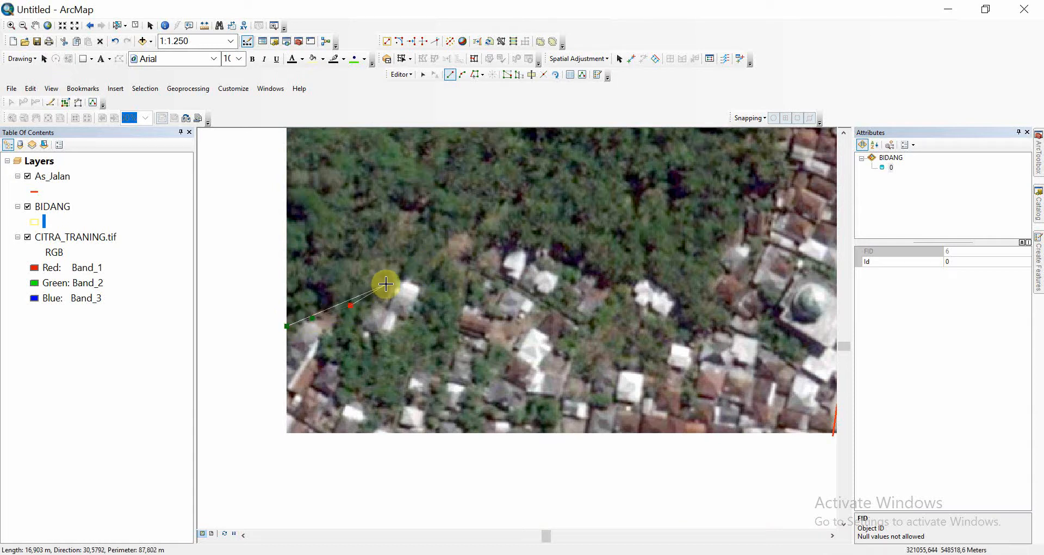
{"action": "left_click", "coordinate": [386, 284]}
{"action": "left_click", "coordinate": [408, 271]}
{"action": "left_click", "coordinate": [436, 265]}
{"action": "left_click", "coordinate": [466, 243]}
{"action": "left_click", "coordinate": [491, 232]}
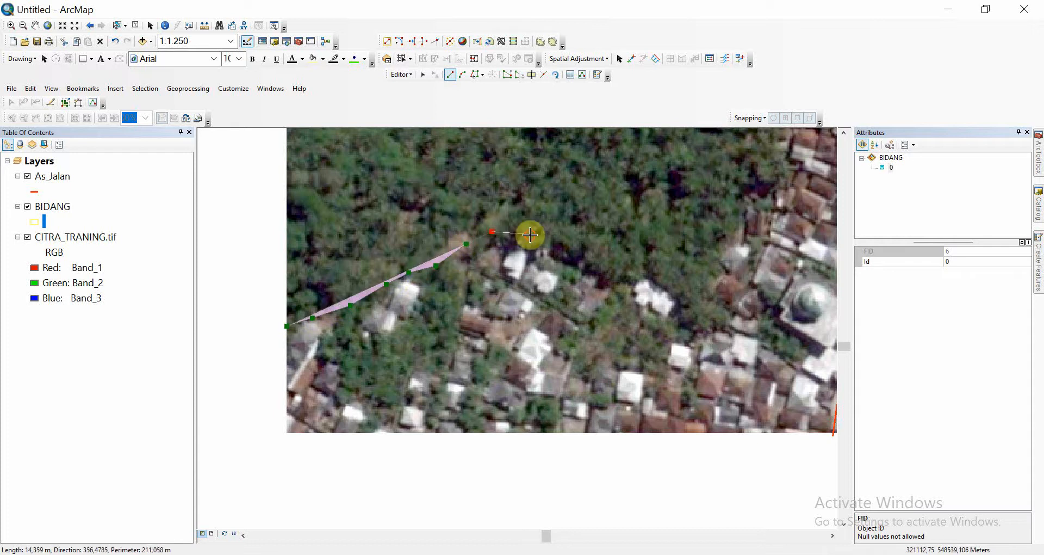
Step: Continue the forest parcel's south boundary eastward along the houses to its southeast corner near the mosque
{"action": "left_click", "coordinate": [530, 235]}
{"action": "left_click", "coordinate": [569, 256]}
{"action": "left_click", "coordinate": [588, 265]}
{"action": "left_click", "coordinate": [623, 270]}
{"action": "left_click", "coordinate": [645, 272]}
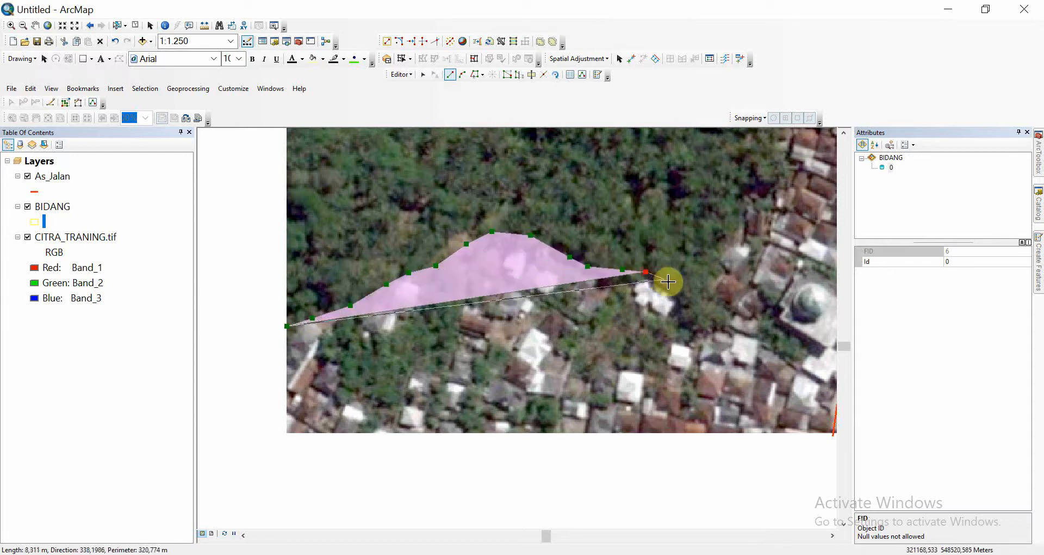
{"action": "left_click", "coordinate": [670, 284]}
{"action": "left_click", "coordinate": [683, 299]}
{"action": "left_click", "coordinate": [696, 307]}
Step: Digitize the lower part of the forest parcel's east boundary northward from the southeast corner along the settlement
{"action": "left_click", "coordinate": [698, 298]}
{"action": "left_click", "coordinate": [705, 281]}
{"action": "left_click", "coordinate": [714, 260]}
{"action": "left_click", "coordinate": [723, 235]}
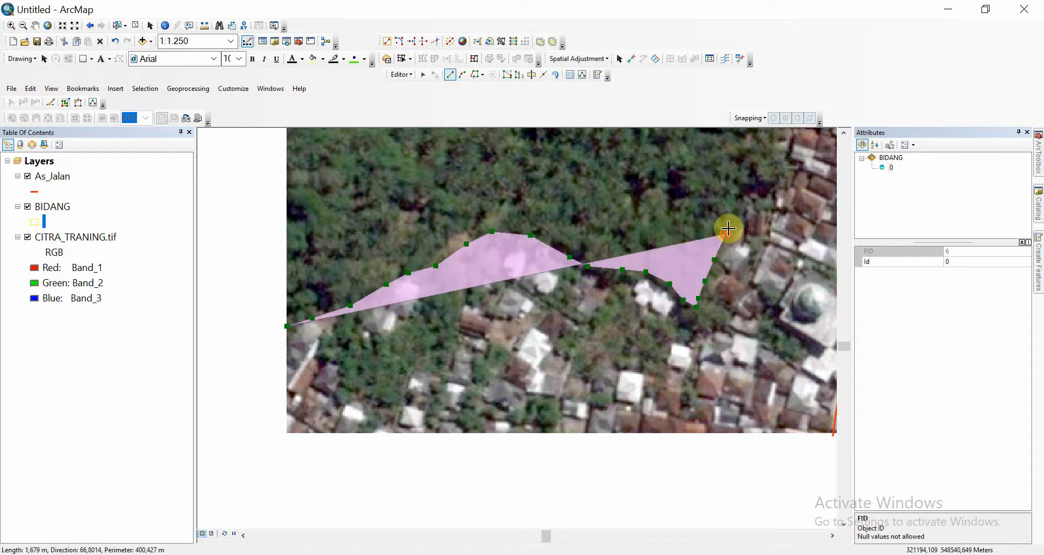
{"action": "left_click", "coordinate": [741, 216]}
{"action": "left_click_drag", "start_coordinate": [740, 213], "coordinate": [566, 362]}
{"action": "left_click", "coordinate": [570, 333]}
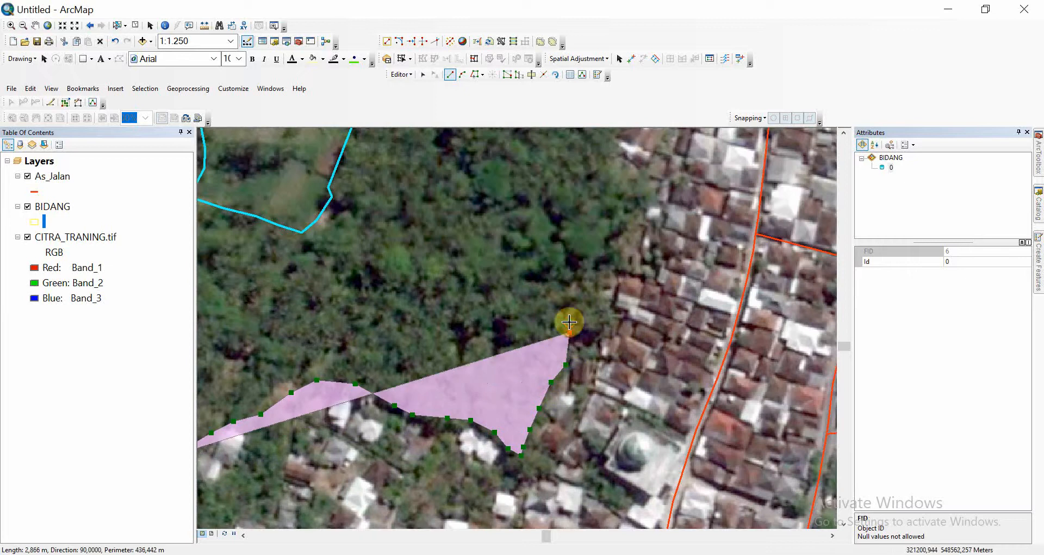
Step: Continue the forest parcel's east boundary northward along the settlement's edge toward the houses beside the curved road
{"action": "left_click", "coordinate": [569, 305]}
{"action": "left_click", "coordinate": [574, 281]}
{"action": "left_click", "coordinate": [592, 266]}
{"action": "left_click", "coordinate": [607, 244]}
{"action": "left_click", "coordinate": [607, 208]}
{"action": "left_click_drag", "start_coordinate": [607, 214], "coordinate": [556, 407]}
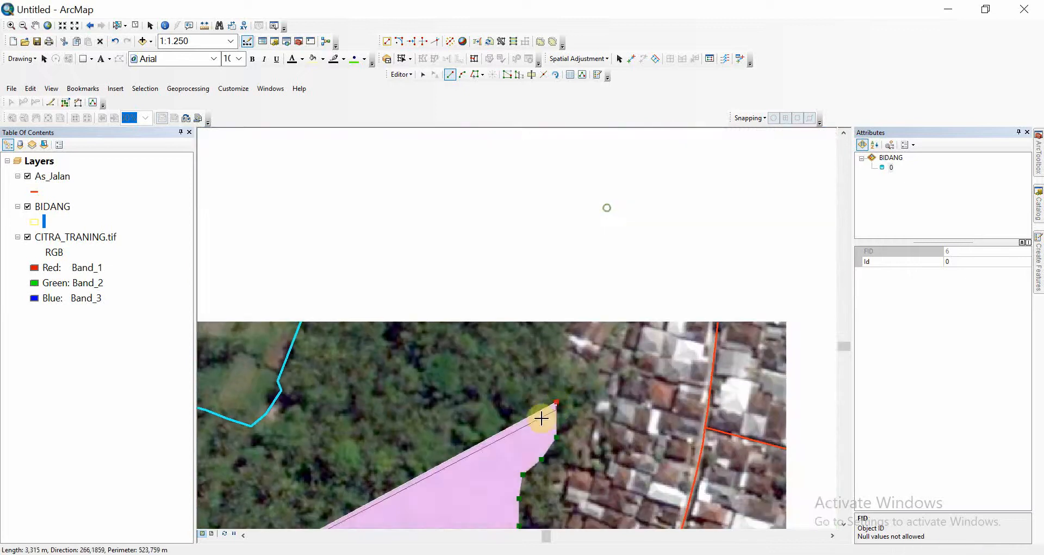
{"action": "left_click", "coordinate": [546, 394]}
{"action": "left_click", "coordinate": [551, 354]}
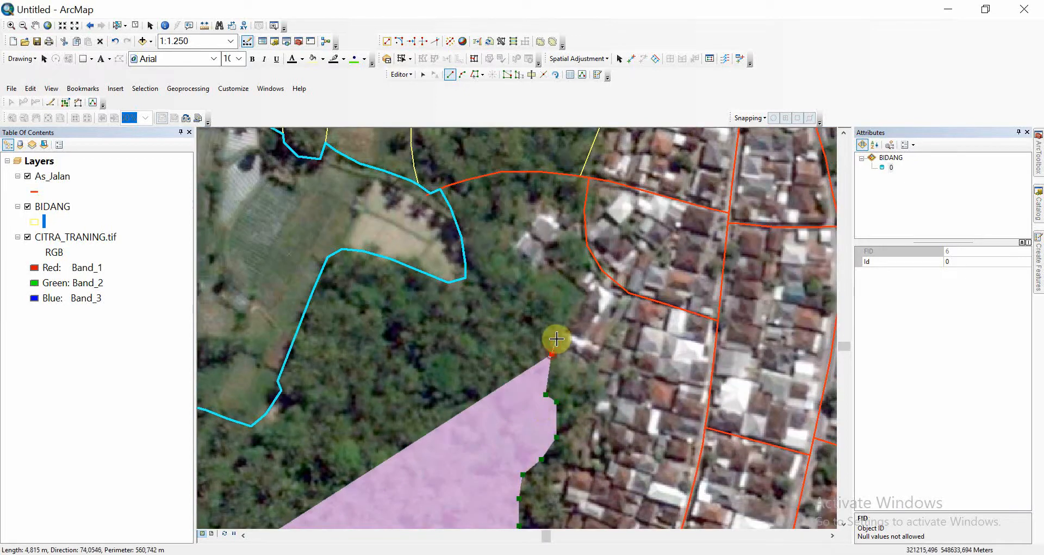
Step: Digitize the forest boundary northwest around the separate house cluster and east to just short of the curved road
{"action": "left_click", "coordinate": [568, 311]}
{"action": "left_click", "coordinate": [512, 263]}
{"action": "left_click", "coordinate": [507, 238]}
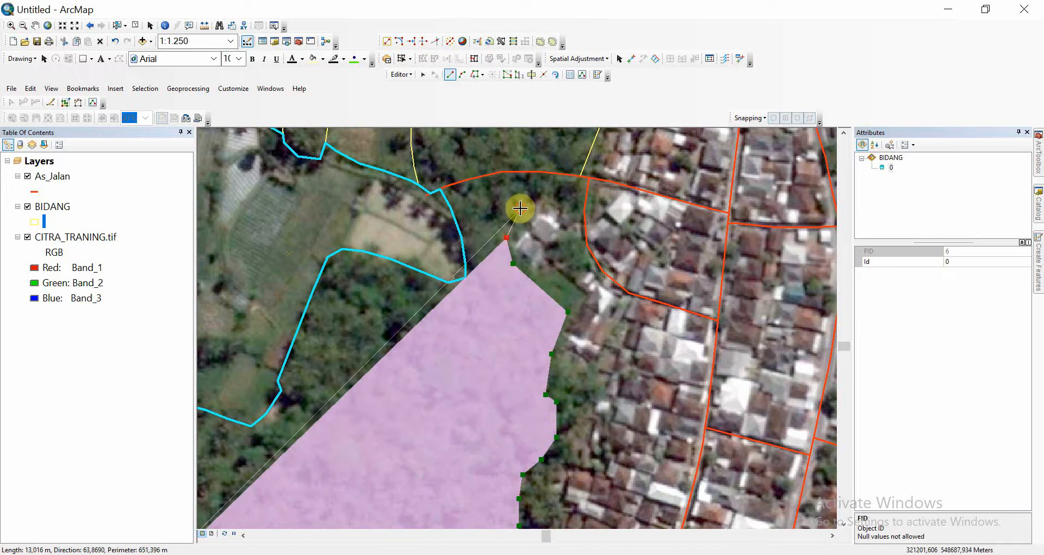
{"action": "left_click", "coordinate": [521, 209]}
{"action": "left_click", "coordinate": [551, 201]}
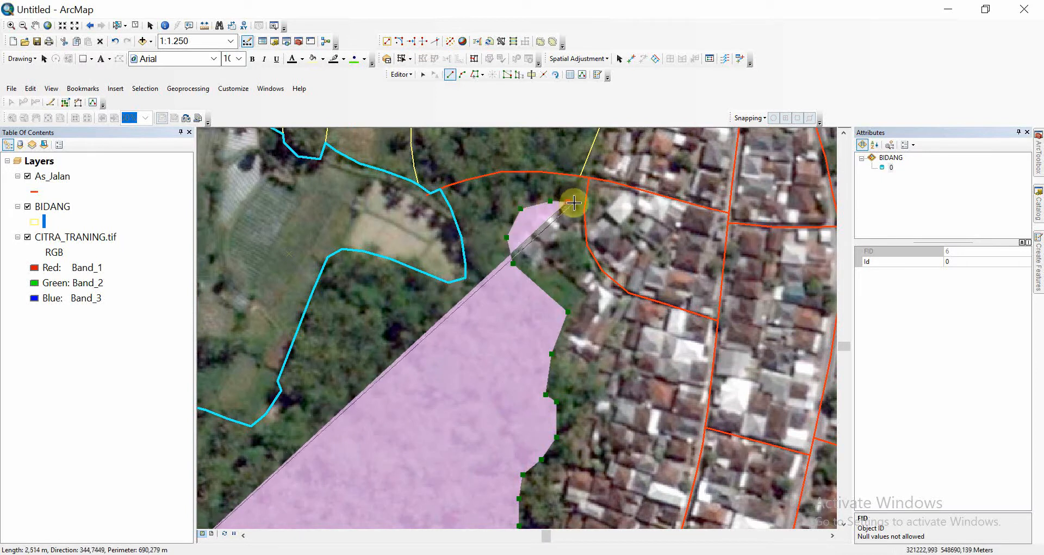
{"action": "left_click", "coordinate": [575, 202]}
Step: Trace the As_Jalan road westward and the farmland parcel's eastern boundary southward to the farmland's south corner
{"action": "left_click", "coordinate": [476, 78]}
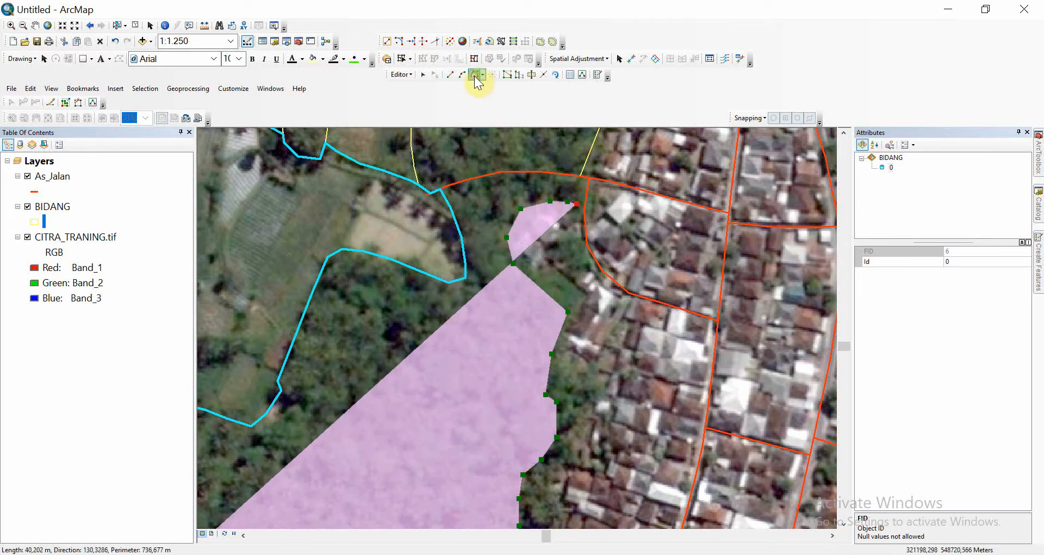
{"action": "left_click", "coordinate": [583, 205]}
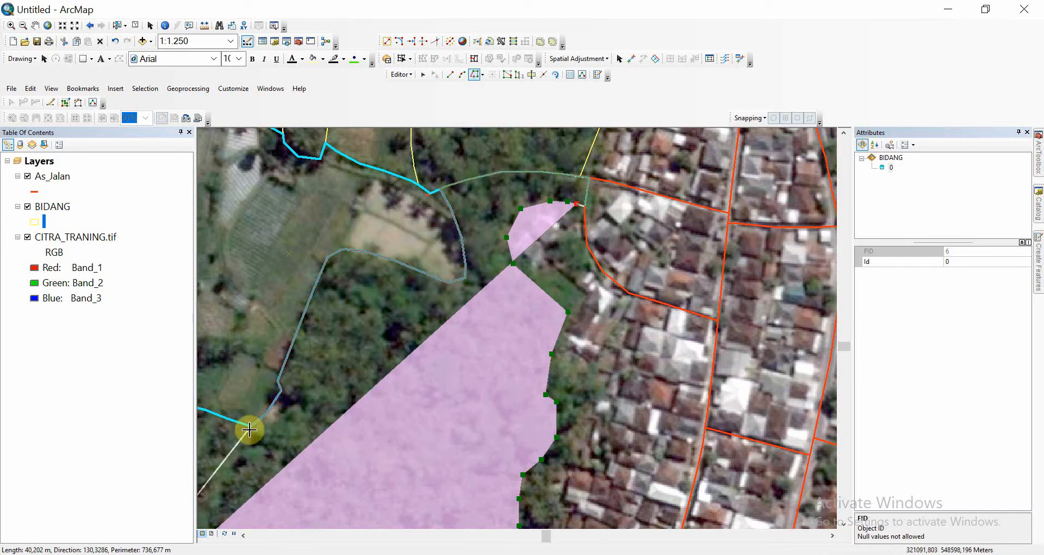
{"action": "left_click_drag", "start_coordinate": [250, 428], "coordinate": [645, 363]}
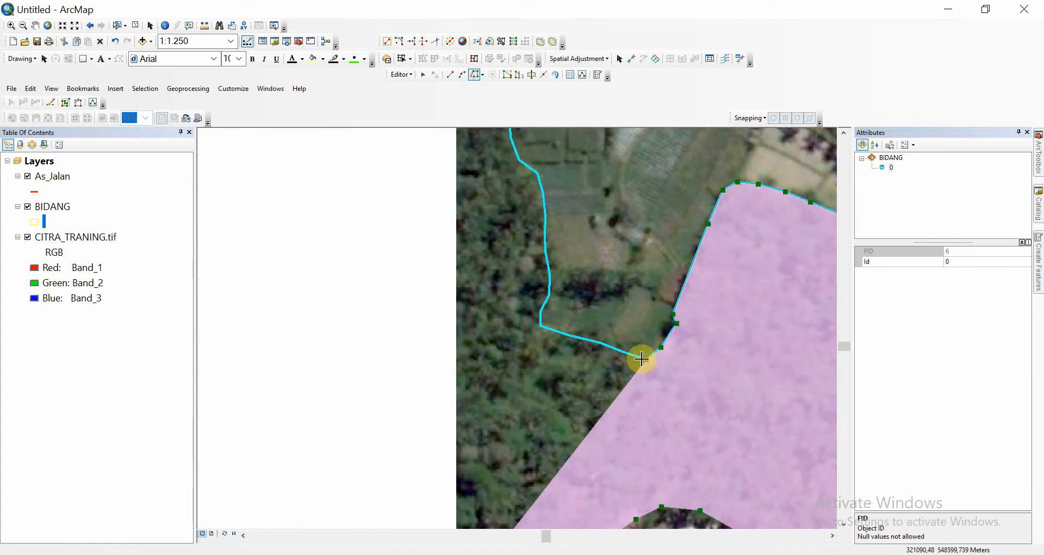
Step: Trace the farmland's south and west boundaries and the northwest parcel's south edge to the image's west edge, and finish the polygon
{"action": "left_click", "coordinate": [641, 358]}
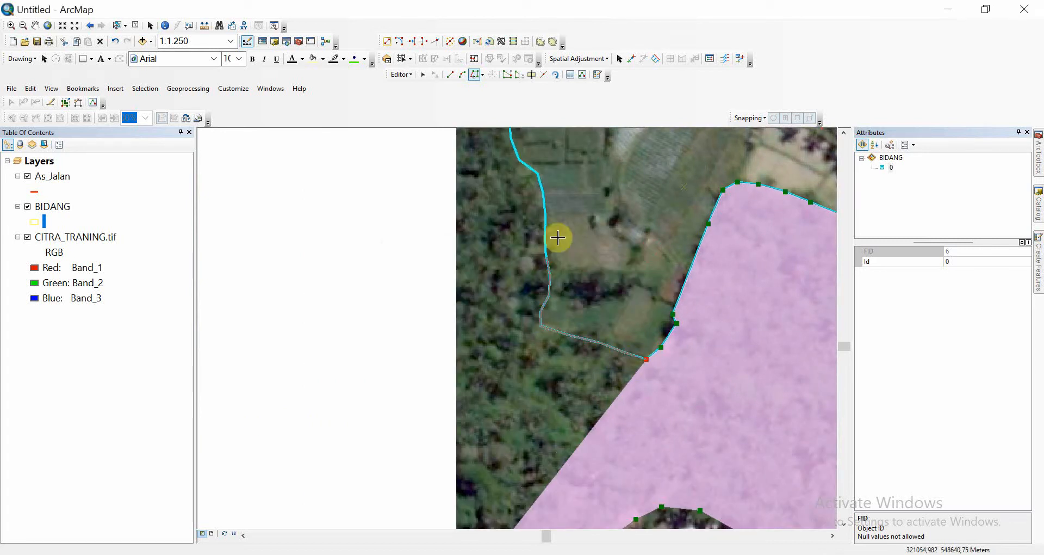
{"action": "left_click_drag", "start_coordinate": [541, 177], "coordinate": [536, 385]}
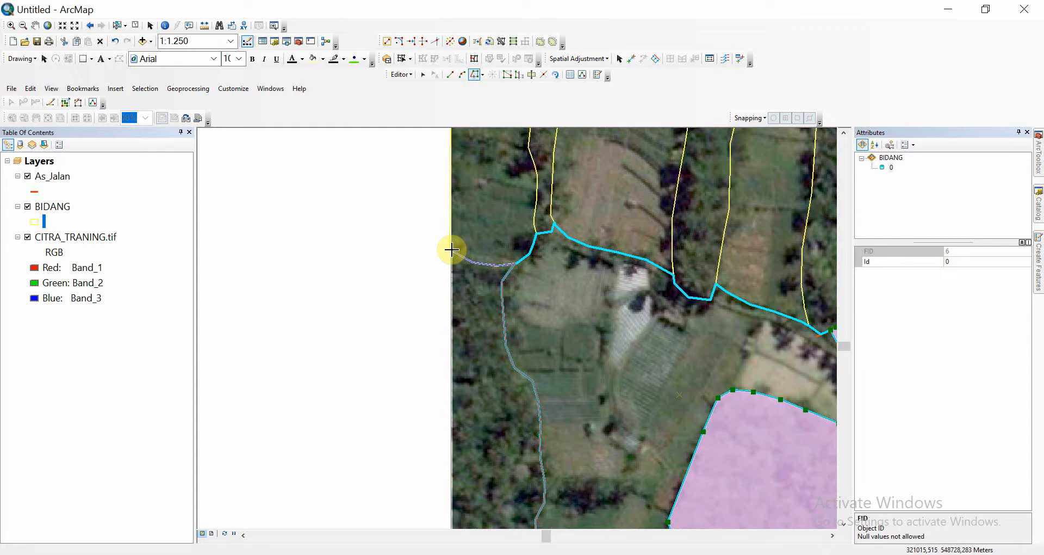
{"action": "double_click", "coordinate": [451, 250]}
Step: Start a straight-segment polygon for the green field in the image's southeast corner, digitizing its east and south edges
{"action": "scroll", "coordinate": [233, 261], "scroll_direction": "up", "scroll_amount": 3}
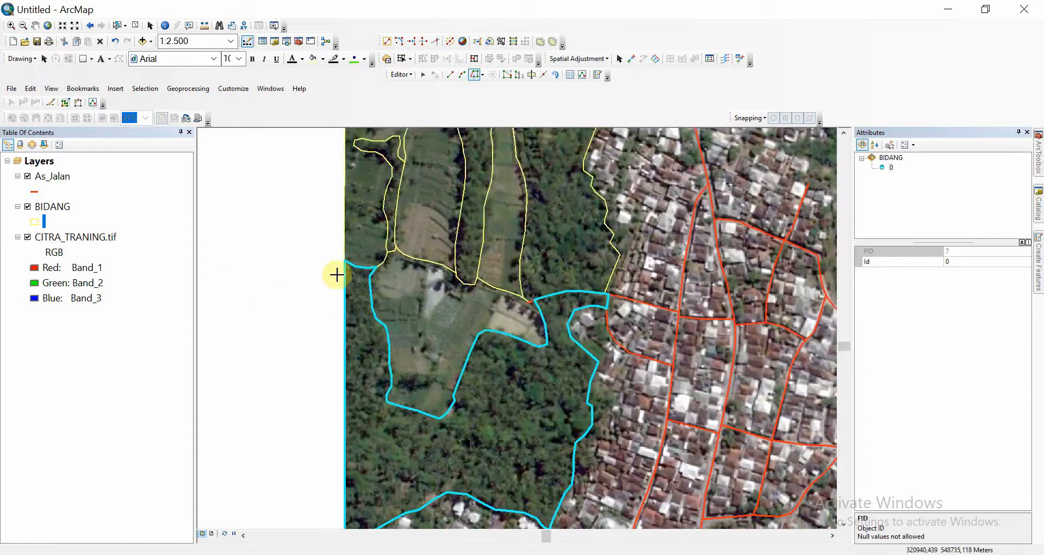
{"action": "left_click_drag", "start_coordinate": [376, 265], "coordinate": [297, 154]}
{"action": "left_click_drag", "start_coordinate": [366, 296], "coordinate": [377, 121]}
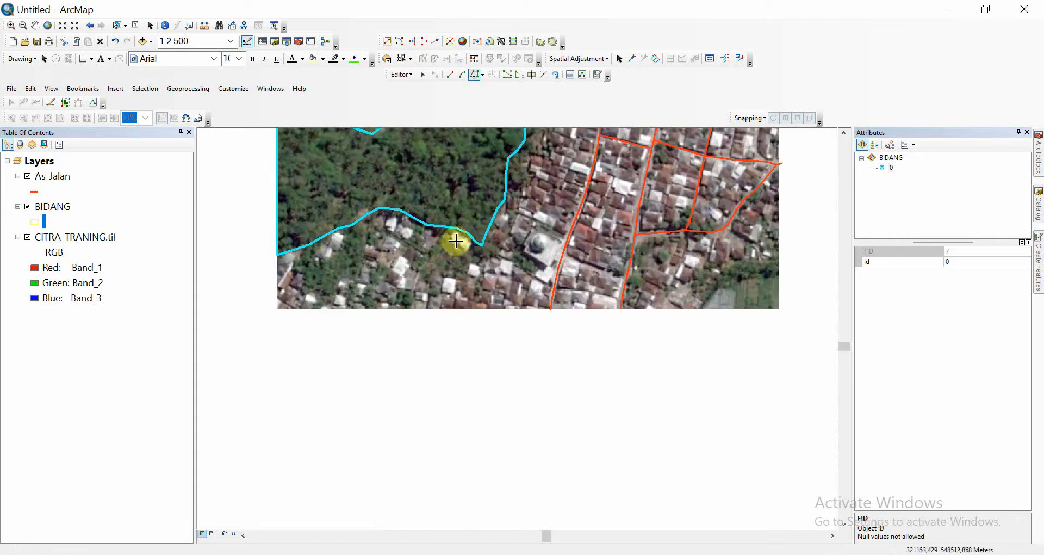
{"action": "left_click_drag", "start_coordinate": [456, 241], "coordinate": [174, 303]}
{"action": "scroll", "coordinate": [399, 333], "scroll_direction": "up", "scroll_amount": 1}
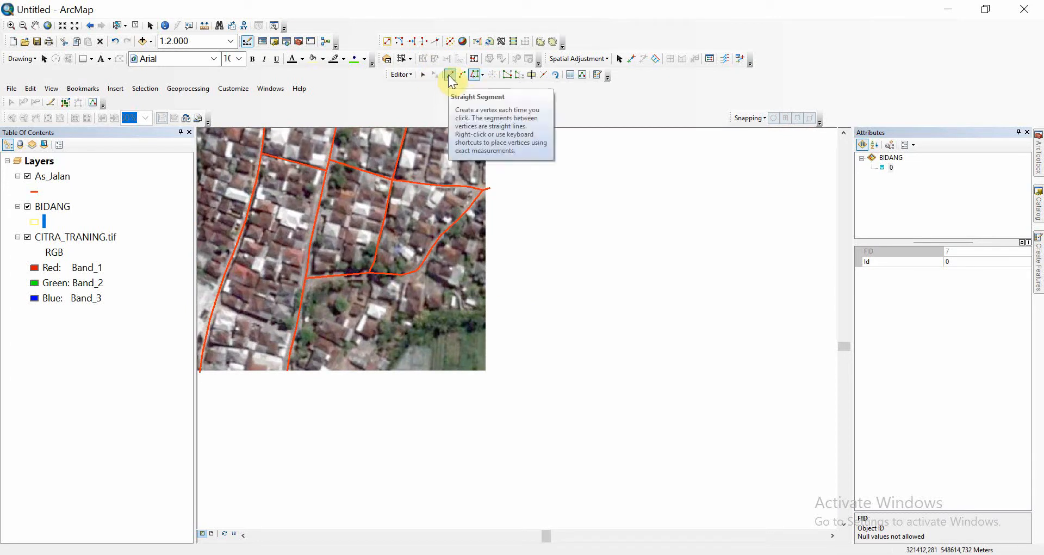
{"action": "left_click", "coordinate": [485, 311]}
{"action": "left_click", "coordinate": [485, 370]}
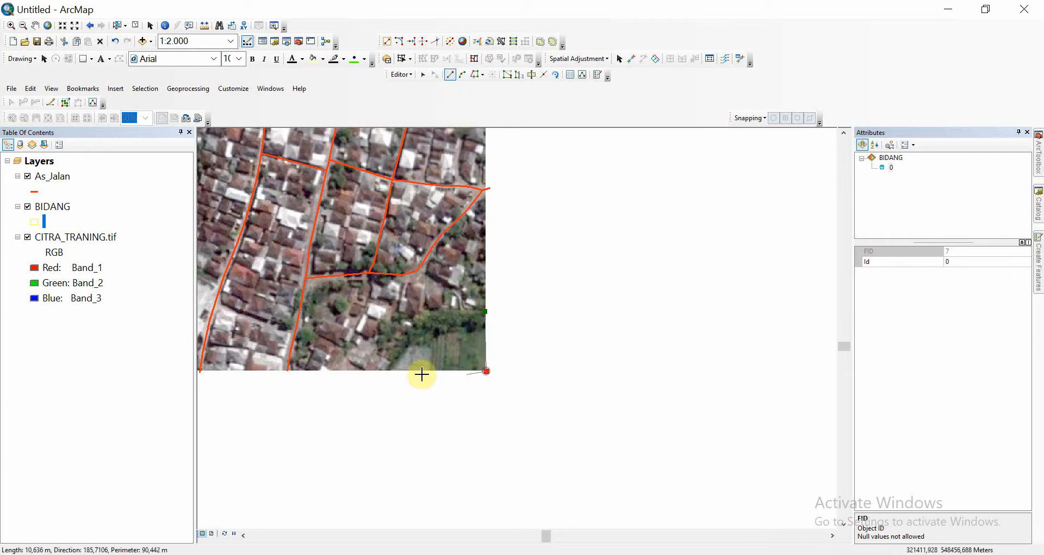
{"action": "left_click", "coordinate": [388, 372]}
Step: Digitize the southeast field's northwest side along the houses and trees and finish the polygon
{"action": "left_click", "coordinate": [395, 356]}
{"action": "left_click", "coordinate": [410, 339]}
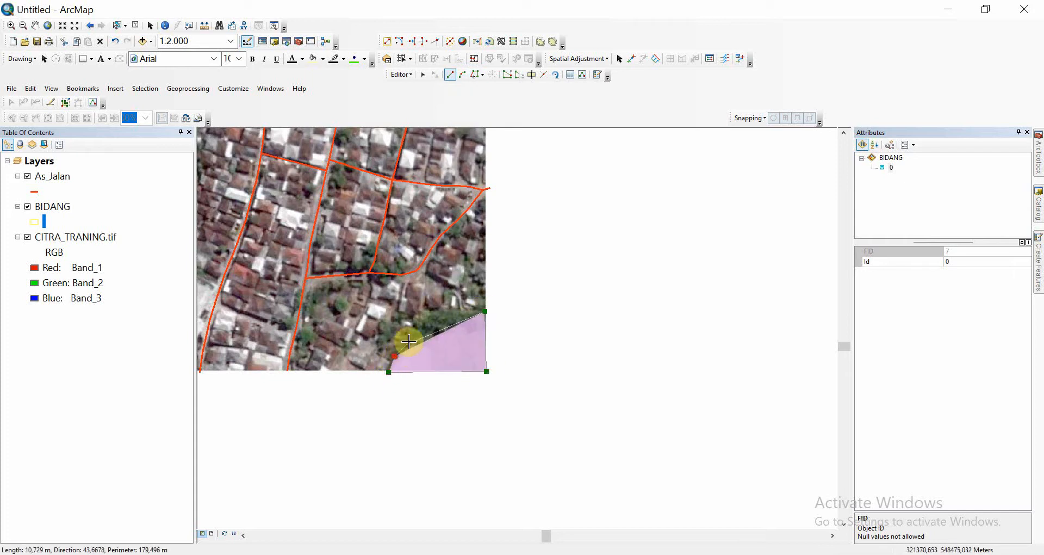
{"action": "left_click", "coordinate": [424, 323]}
{"action": "left_click", "coordinate": [435, 316]}
{"action": "double_click", "coordinate": [458, 313]}
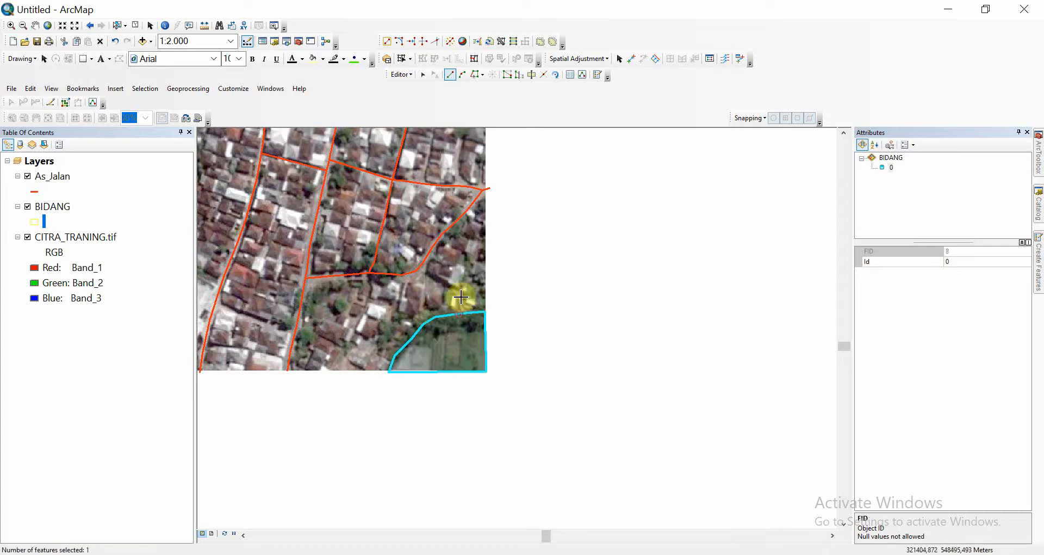
Step: Clear the feature selection and set up a new BIDANG polygon for the settlement with the Polygon construction tool and Trace
{"action": "scroll", "coordinate": [529, 310], "scroll_direction": "down", "scroll_amount": 1}
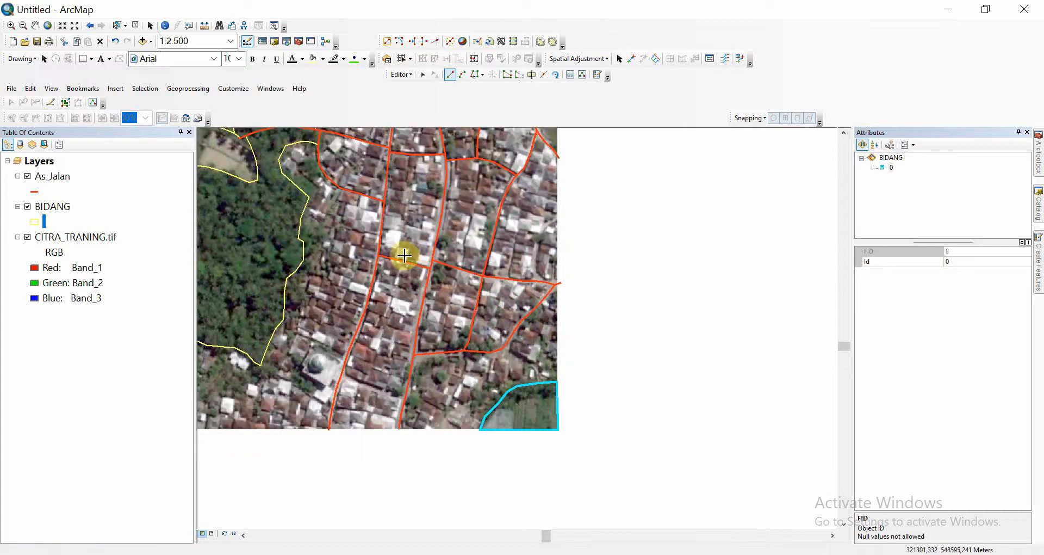
{"action": "left_click_drag", "start_coordinate": [410, 257], "coordinate": [474, 361]}
{"action": "left_click_drag", "start_coordinate": [444, 294], "coordinate": [445, 445]}
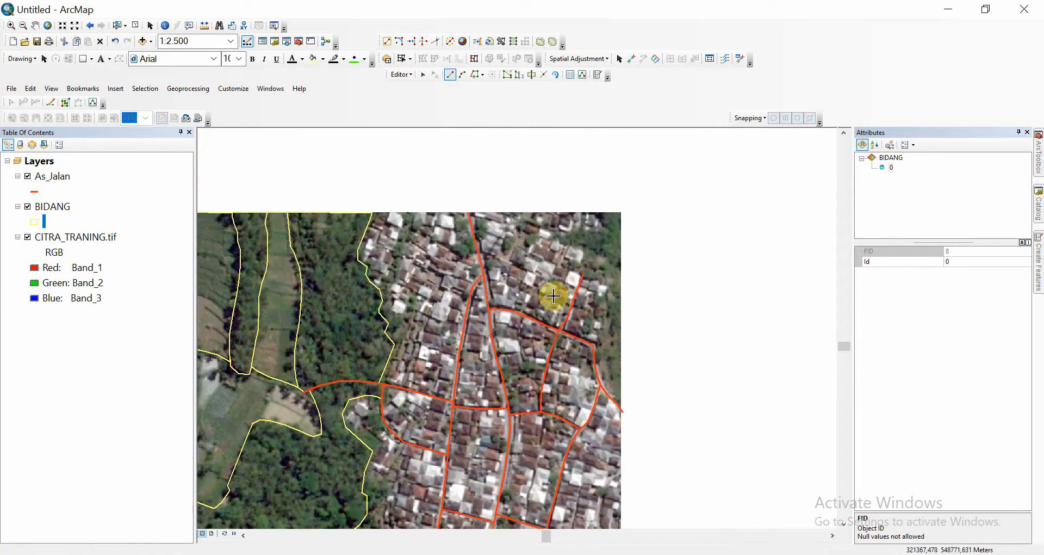
{"action": "left_click", "coordinate": [423, 74]}
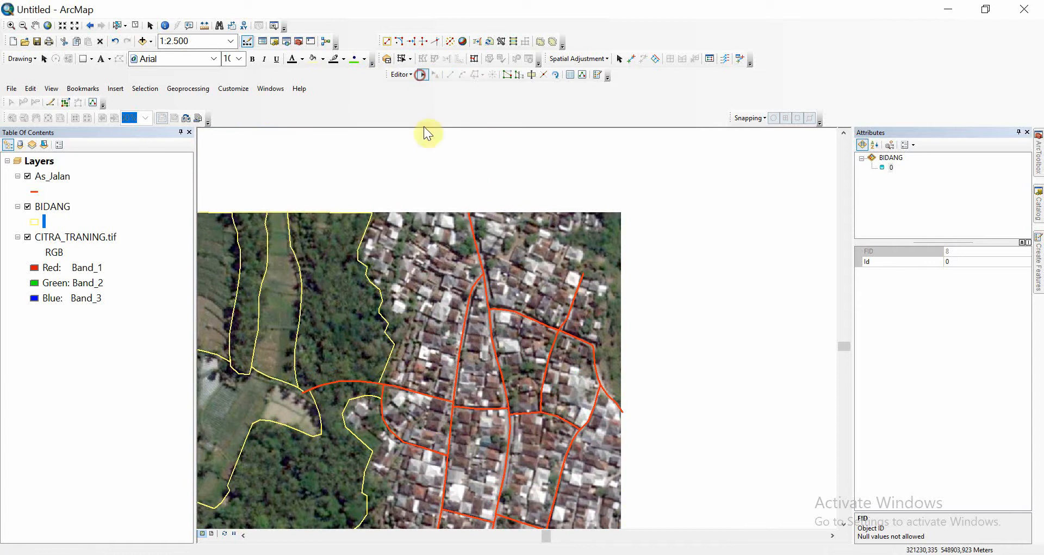
{"action": "left_click", "coordinate": [402, 262]}
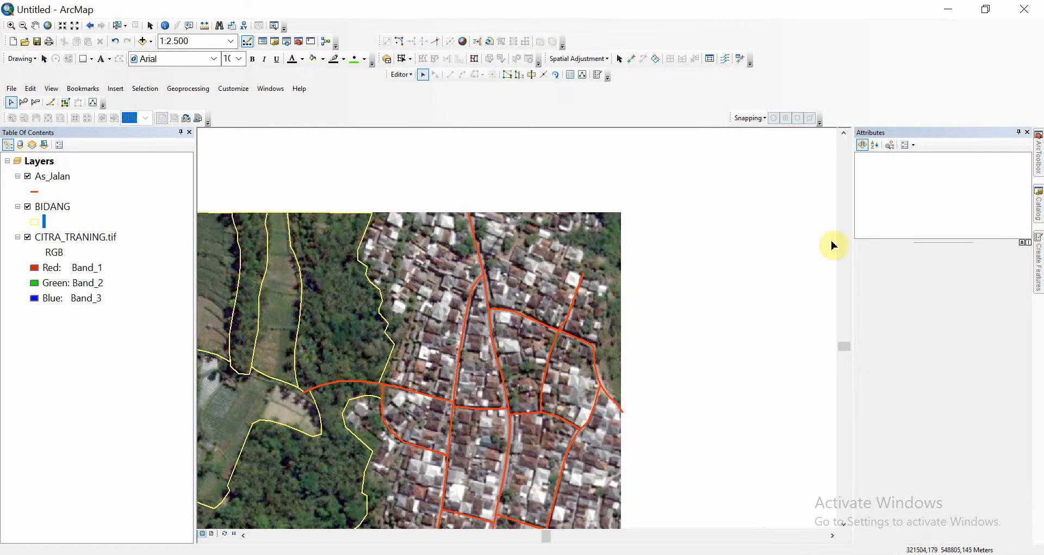
{"action": "left_click", "coordinate": [1039, 264]}
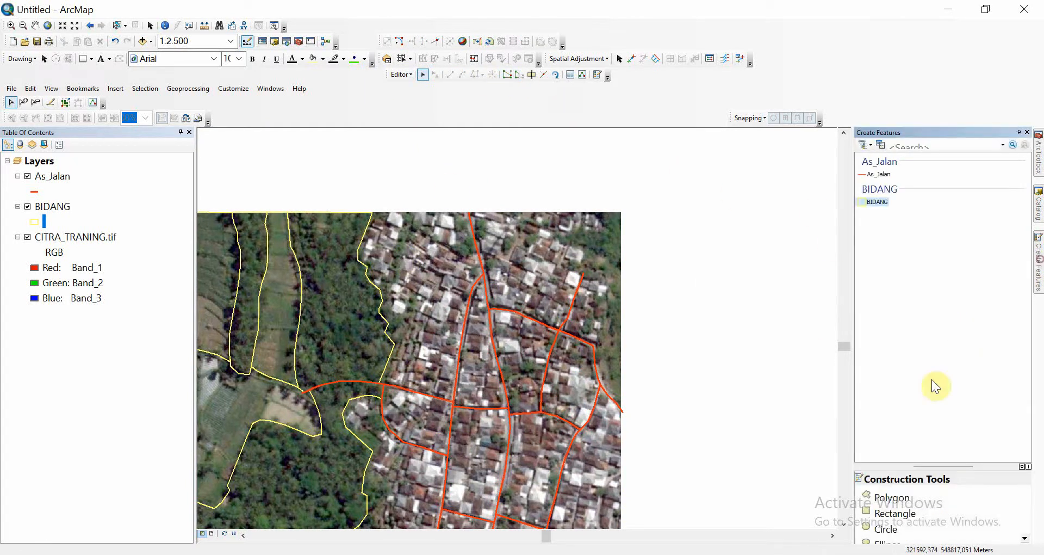
{"action": "left_click", "coordinate": [892, 498]}
{"action": "left_click", "coordinate": [476, 75]}
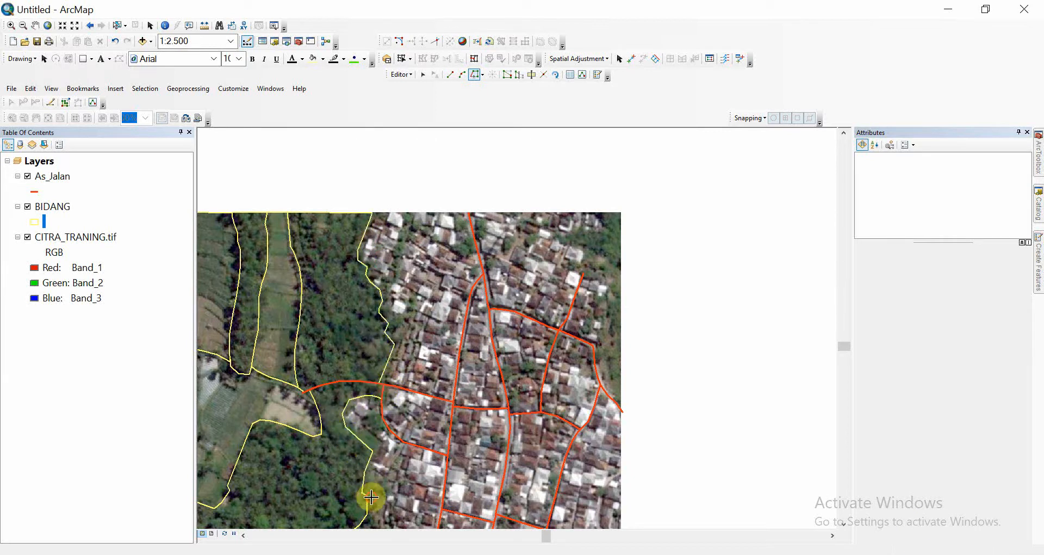
Step: Trace the forest parcel's east and south boundaries as the settlement's edge, ending at the image's west edge
{"action": "mouse_move", "coordinate": [371, 497]}
{"action": "left_mouse_down"}
{"action": "mouse_move", "coordinate": [401, 443]}
{"action": "mouse_move", "coordinate": [435, 213]}
{"action": "left_mouse_up"}
{"action": "left_click", "coordinate": [430, 216]}
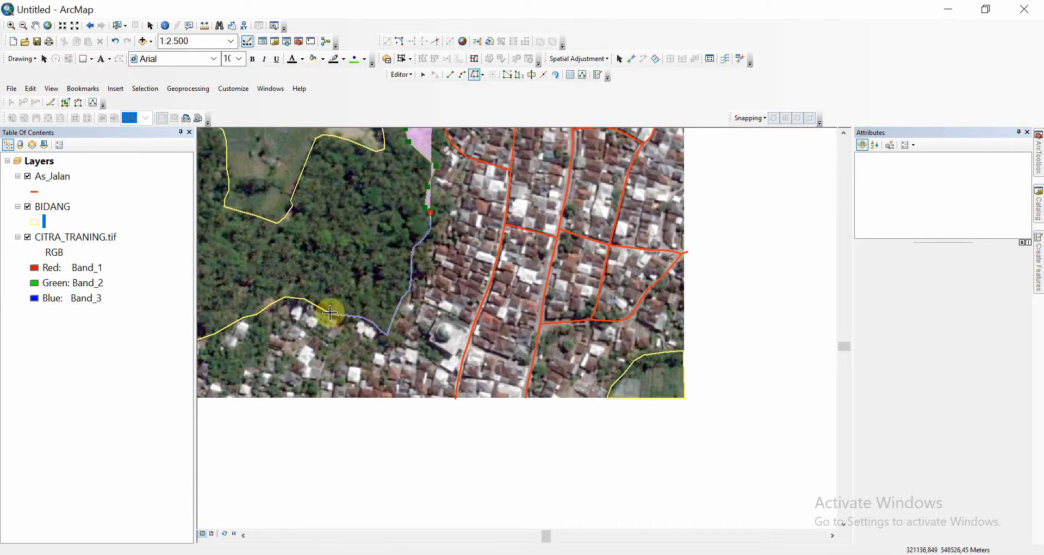
{"action": "left_click", "coordinate": [254, 326]}
{"action": "mouse_move", "coordinate": [254, 326]}
{"action": "left_mouse_down"}
{"action": "mouse_move", "coordinate": [323, 325]}
{"action": "mouse_move", "coordinate": [564, 254]}
{"action": "left_mouse_up"}
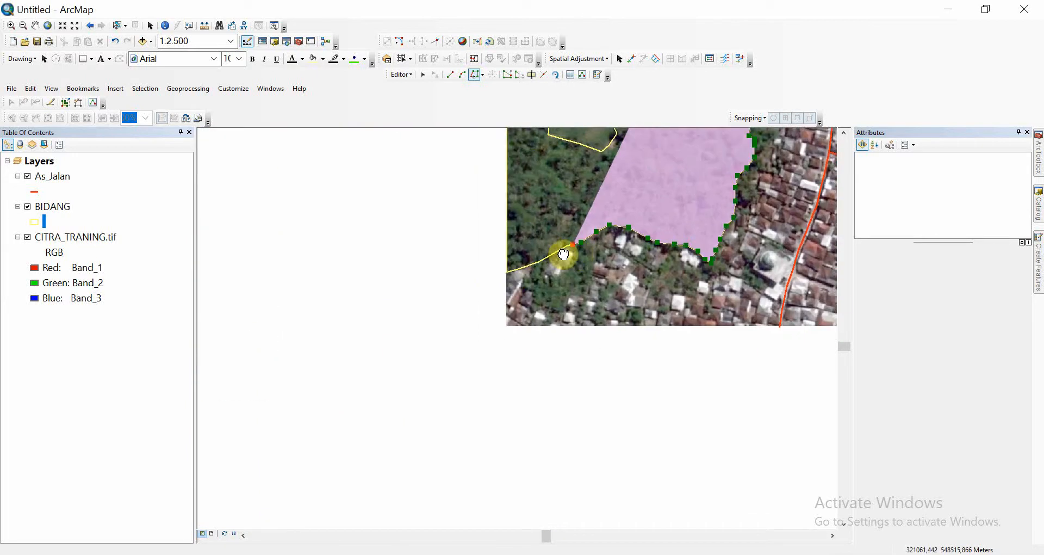
{"action": "left_click", "coordinate": [564, 245]}
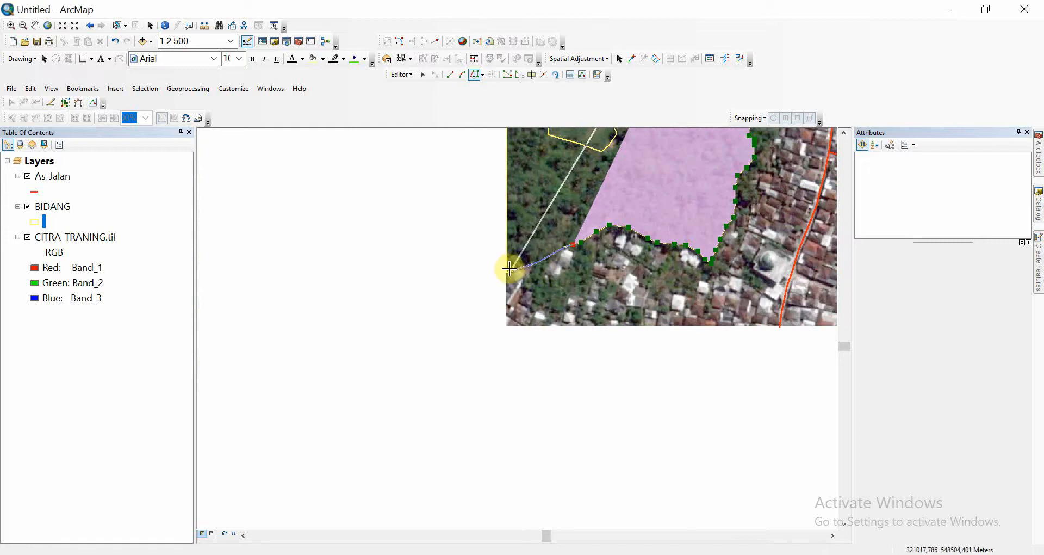
{"action": "left_click", "coordinate": [507, 273]}
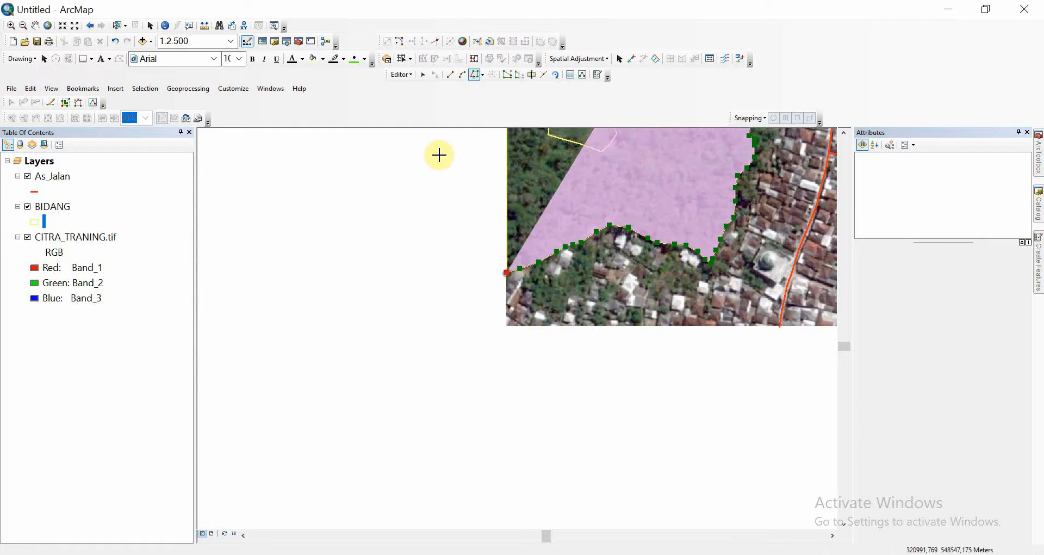
Step: Extend the settlement polygon straight to the image's southwest corner and along the south edge, tracing the southeast field's northwest side to the east edge
{"action": "left_click", "coordinate": [450, 75]}
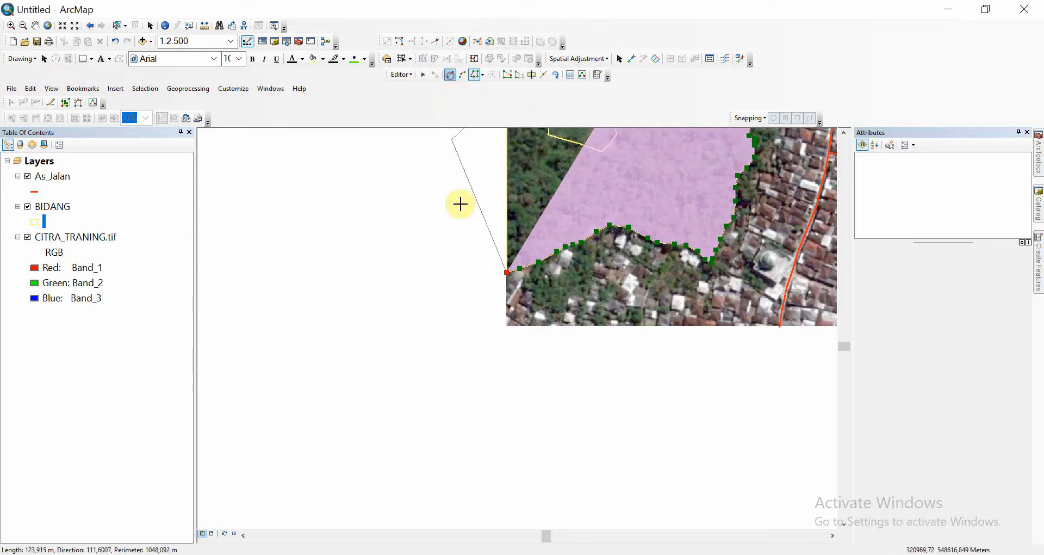
{"action": "left_click", "coordinate": [508, 327]}
{"action": "left_click_drag", "start_coordinate": [649, 306], "coordinate": [272, 324]}
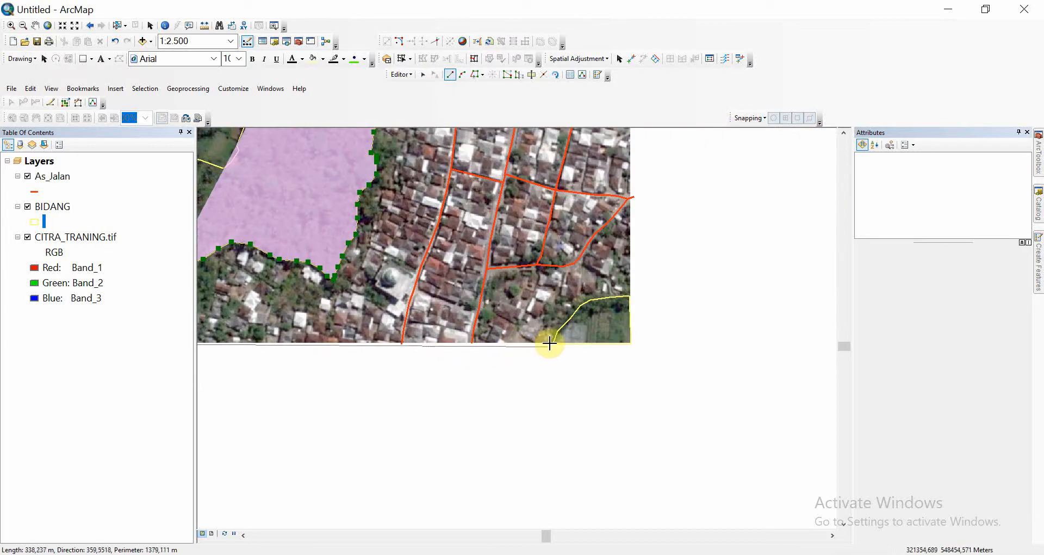
{"action": "left_click", "coordinate": [475, 75]}
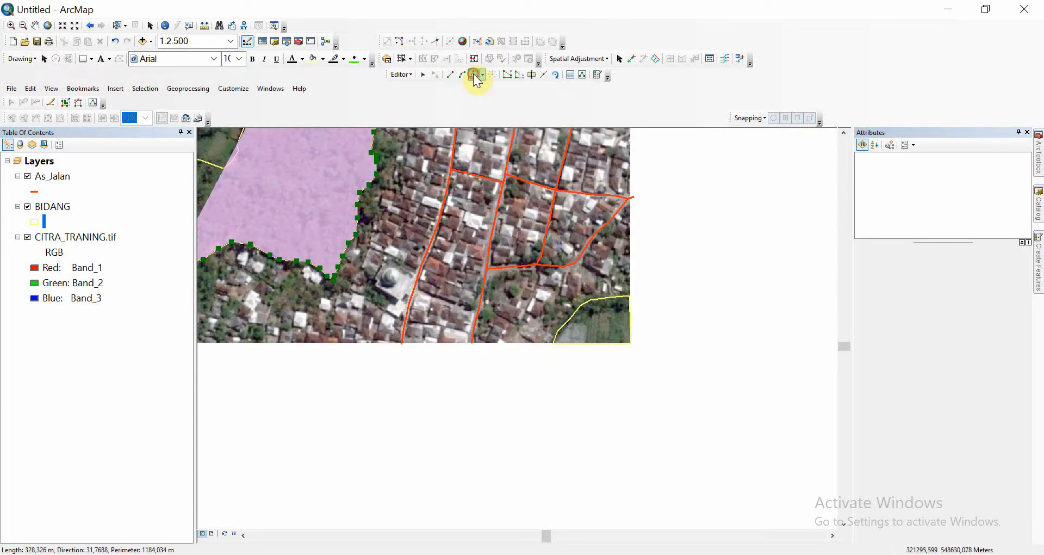
{"action": "left_click", "coordinate": [553, 343]}
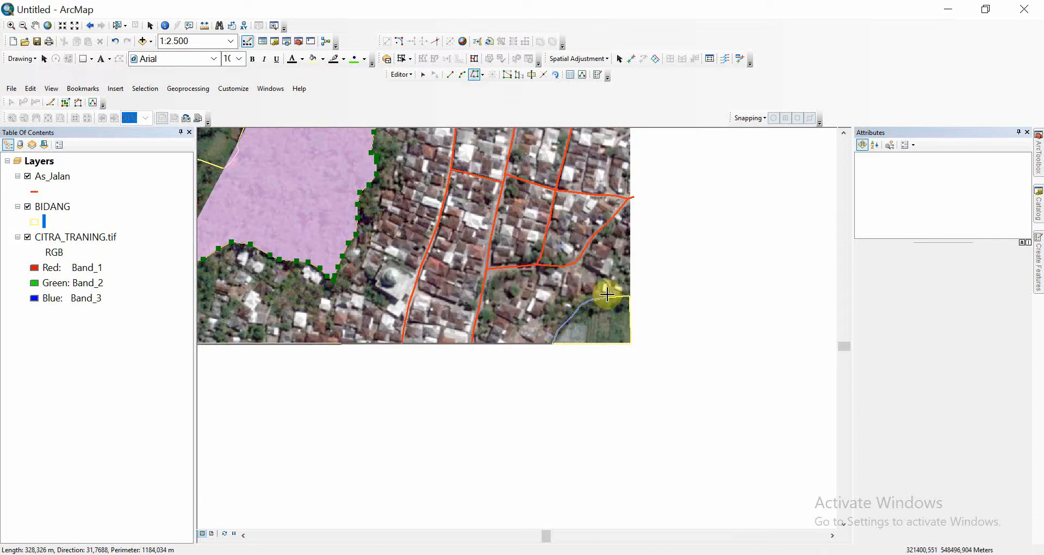
{"action": "left_click", "coordinate": [631, 292]}
Step: Finish the settlement polygon with a straight east edge up to the image's northeast corner and clear the feature selection
{"action": "left_click_drag", "start_coordinate": [630, 292], "coordinate": [596, 487]}
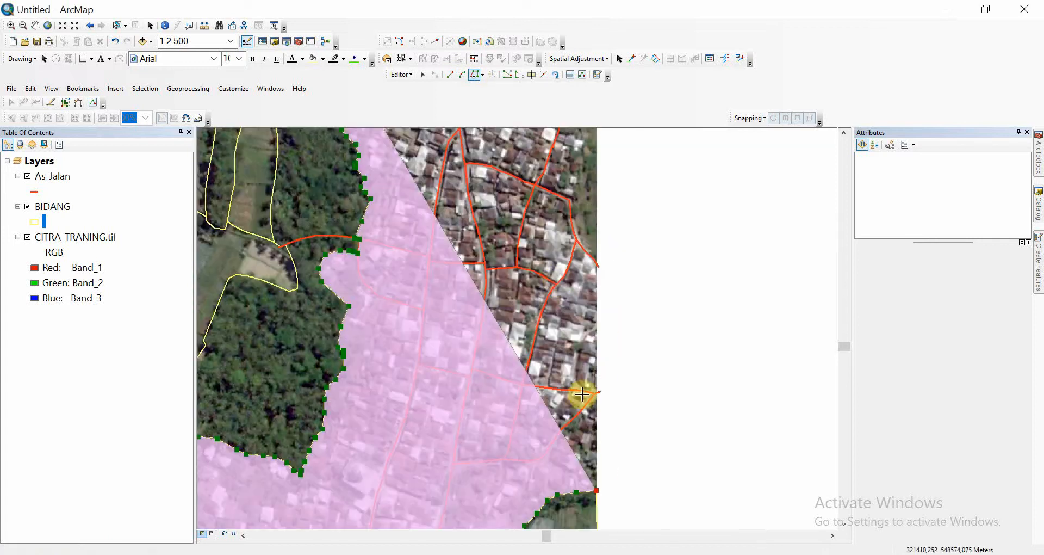
{"action": "left_click", "coordinate": [455, 80]}
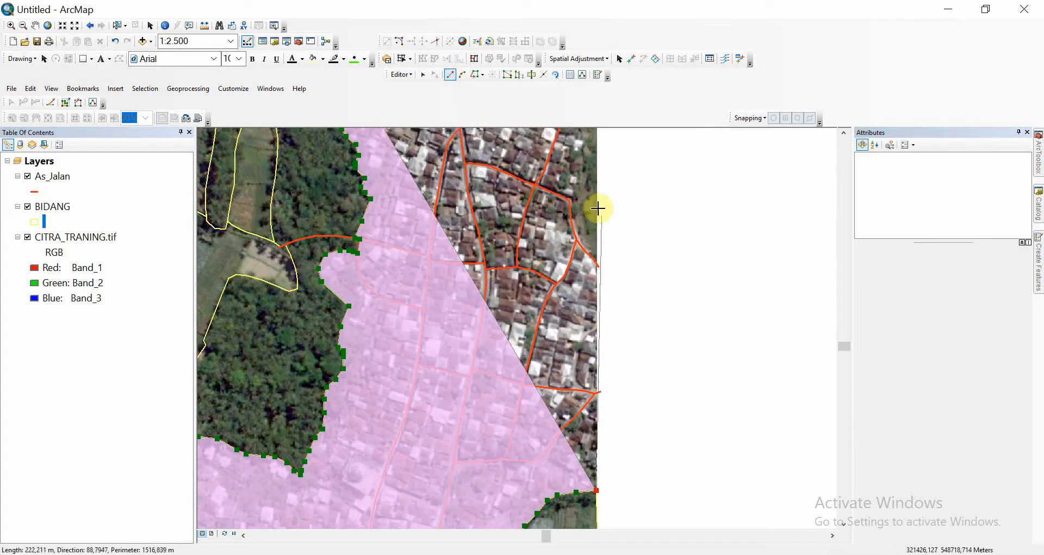
{"action": "left_click_drag", "start_coordinate": [596, 207], "coordinate": [566, 344]}
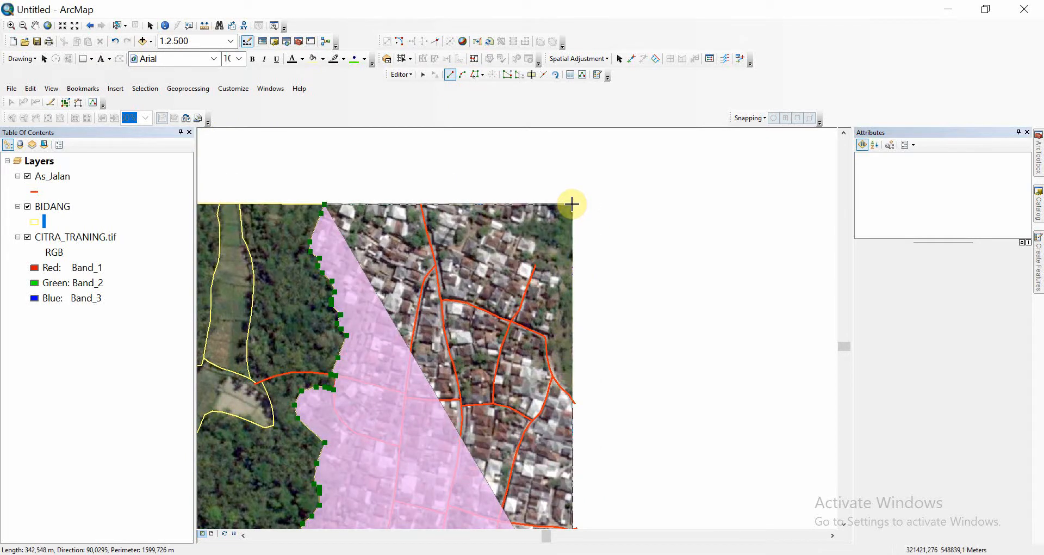
{"action": "left_click", "coordinate": [572, 203]}
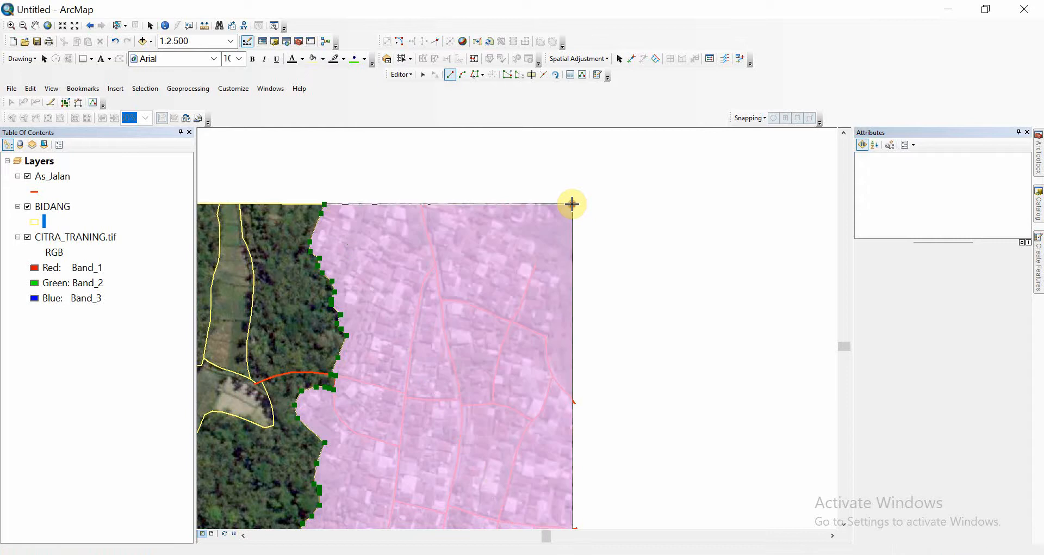
{"action": "right_click", "coordinate": [572, 204]}
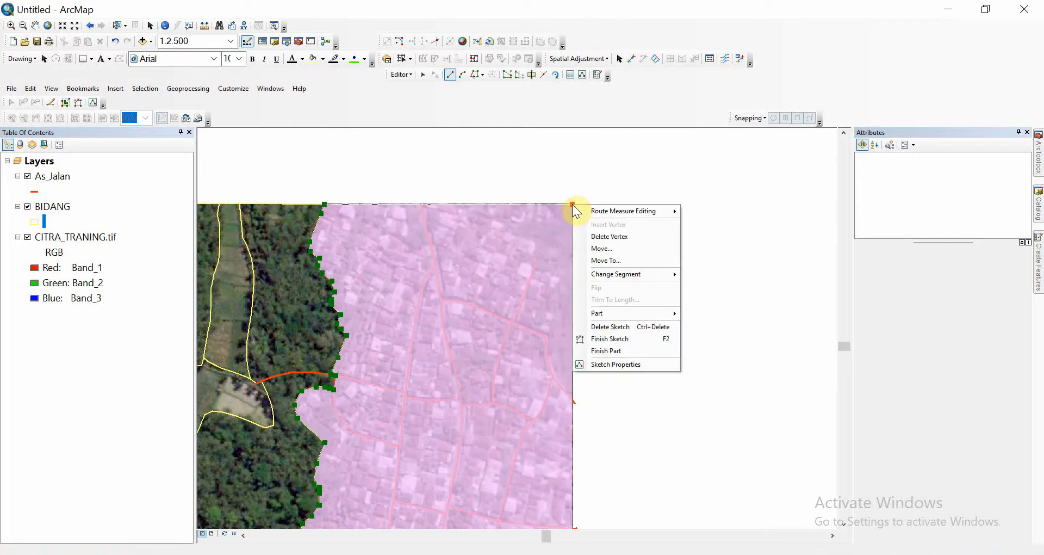
{"action": "left_click", "coordinate": [601, 339]}
{"action": "scroll", "coordinate": [608, 290], "scroll_direction": "down", "scroll_amount": 2}
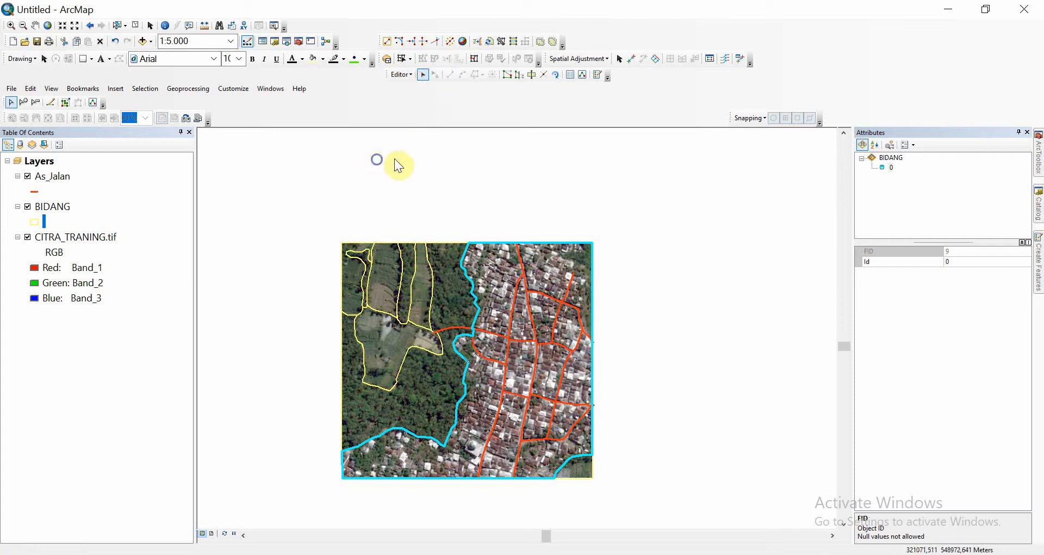
{"action": "right_click", "coordinate": [377, 159]}
{"action": "left_click", "coordinate": [452, 245]}
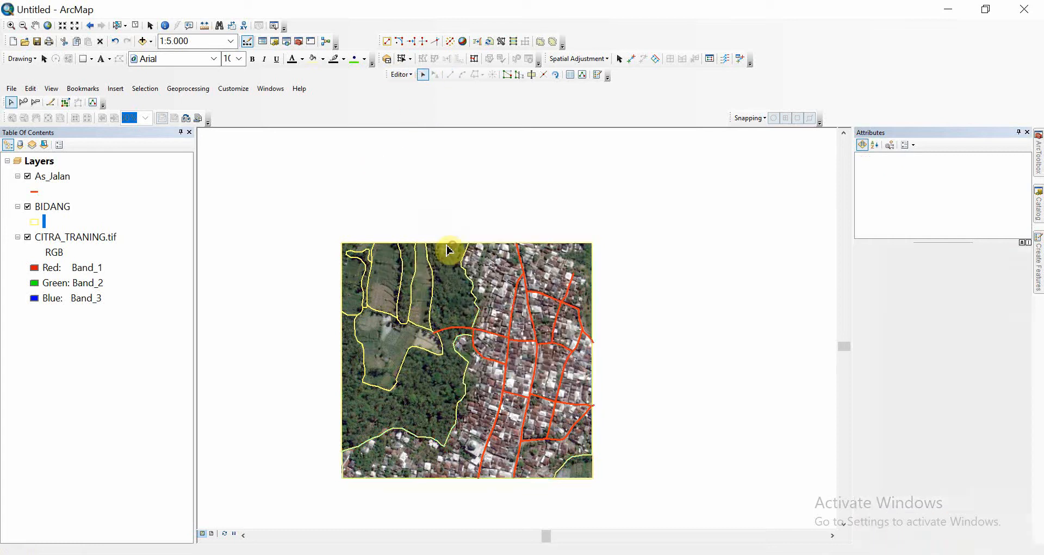
Step: Select the northern forest, field and northwest parcels one at a time to check their BIDANG attributes, and deselect them
{"action": "left_click", "coordinate": [442, 280]}
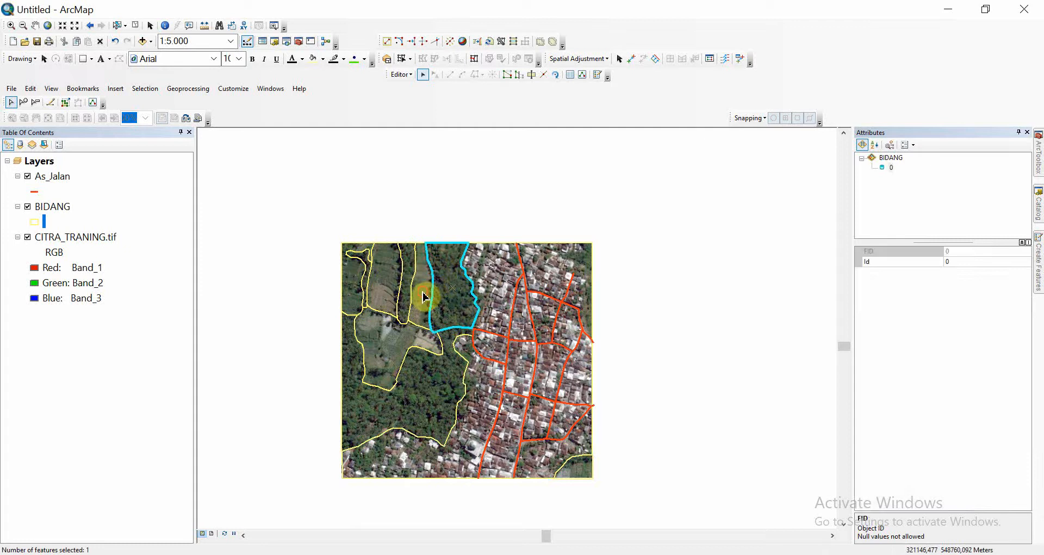
{"action": "left_click", "coordinate": [385, 297]}
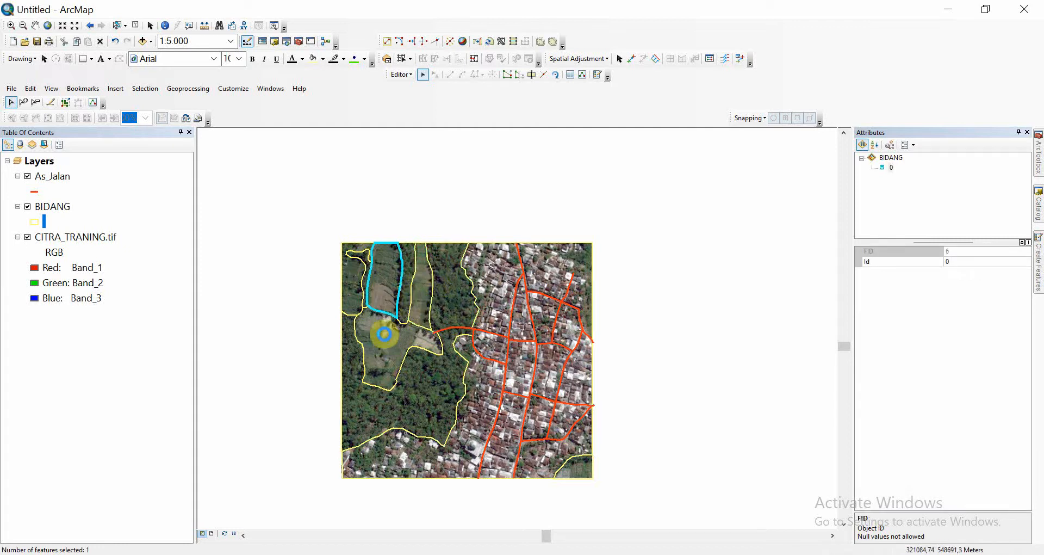
{"action": "left_click", "coordinate": [385, 334]}
{"action": "left_click", "coordinate": [357, 294]}
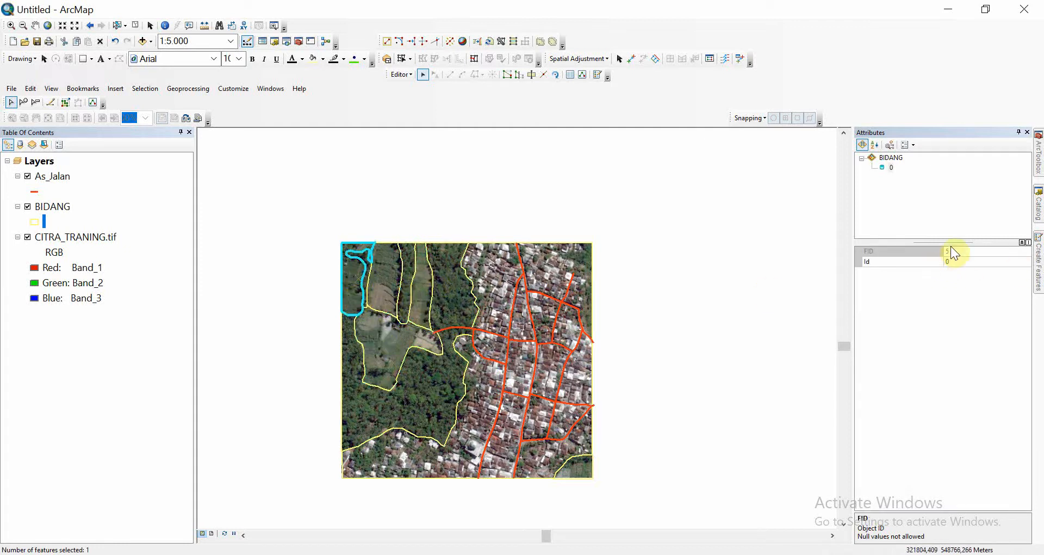
{"action": "left_click", "coordinate": [473, 204]}
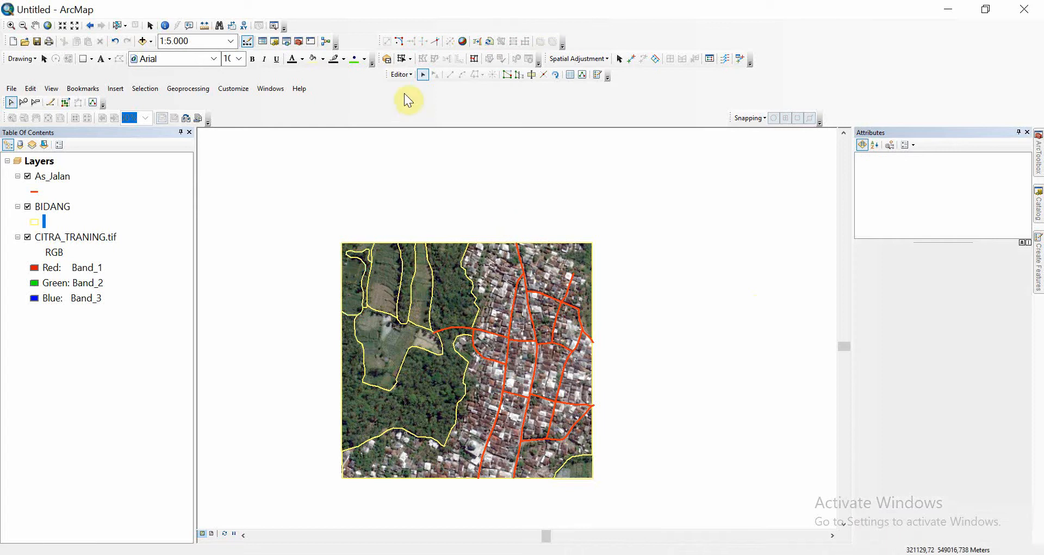
Step: Save the BIDANG edits and stop the editing session
{"action": "left_click", "coordinate": [405, 76]}
{"action": "left_click", "coordinate": [408, 111]}
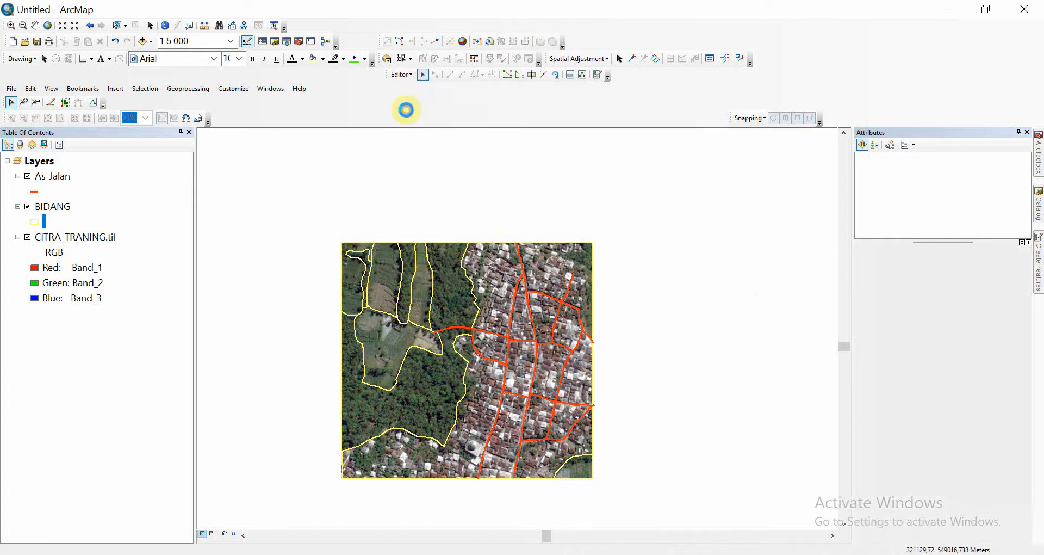
{"action": "left_click", "coordinate": [397, 74]}
{"action": "left_click", "coordinate": [409, 98]}
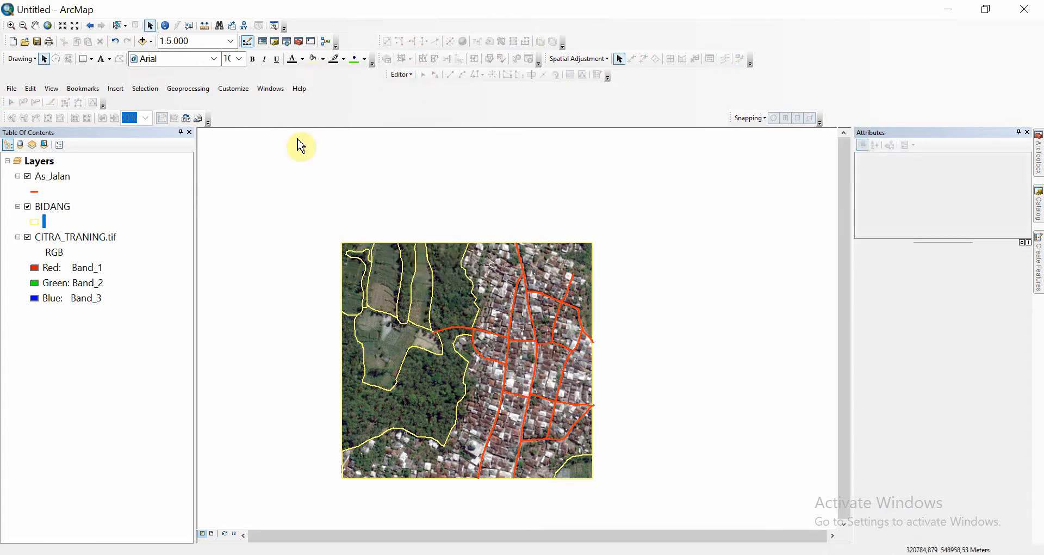
Step: Open the BIDANG attribute table and add a Text field named JENIS with length 50
{"action": "right_click", "coordinate": [61, 207]}
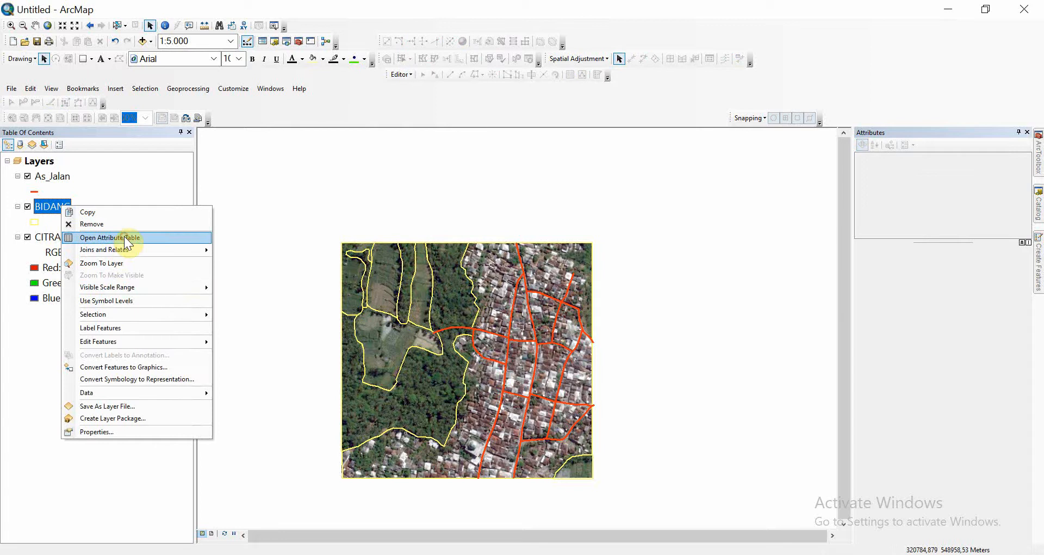
{"action": "left_click", "coordinate": [124, 236]}
{"action": "left_click", "coordinate": [107, 104]}
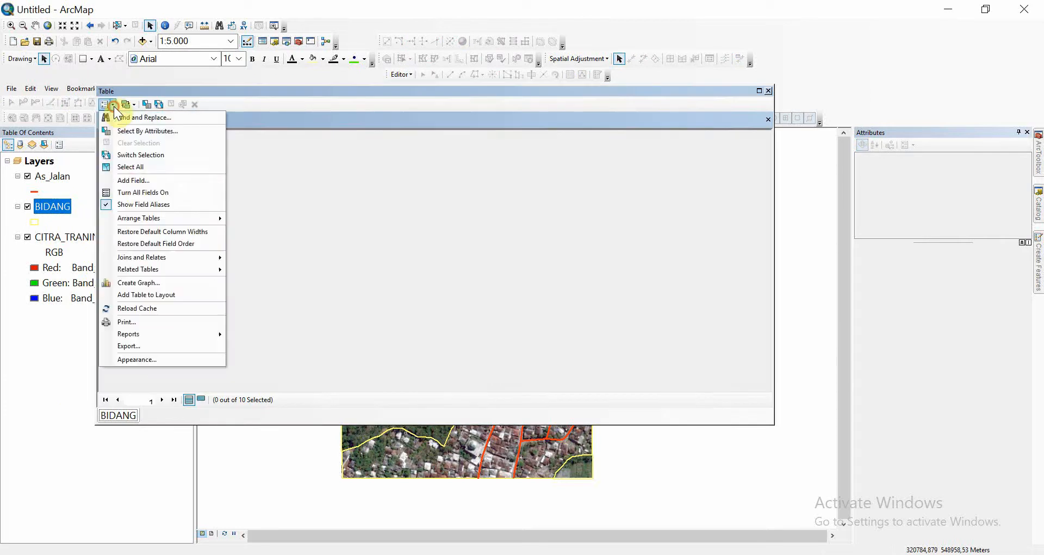
{"action": "left_click", "coordinate": [132, 178]}
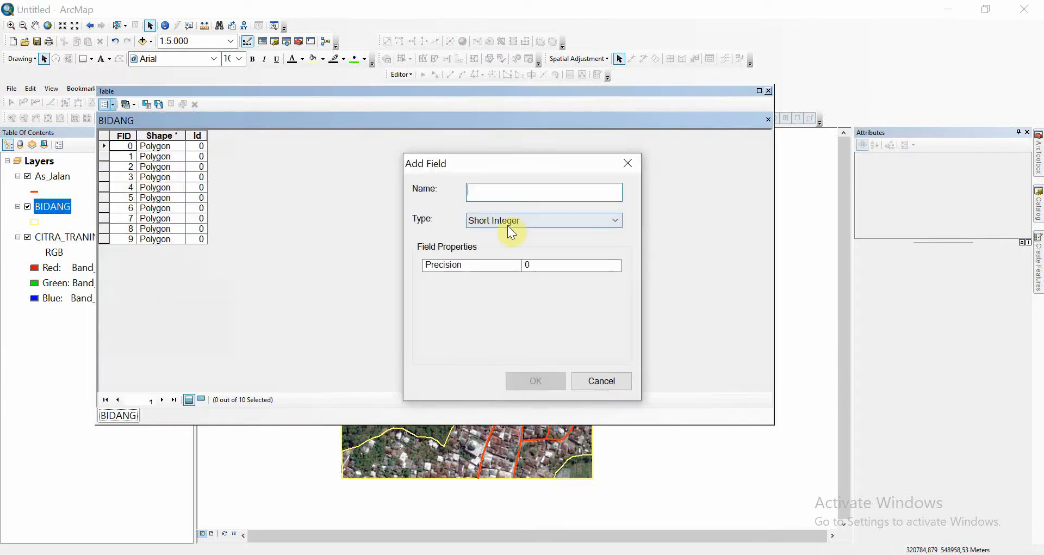
{"action": "type", "text": "j"}
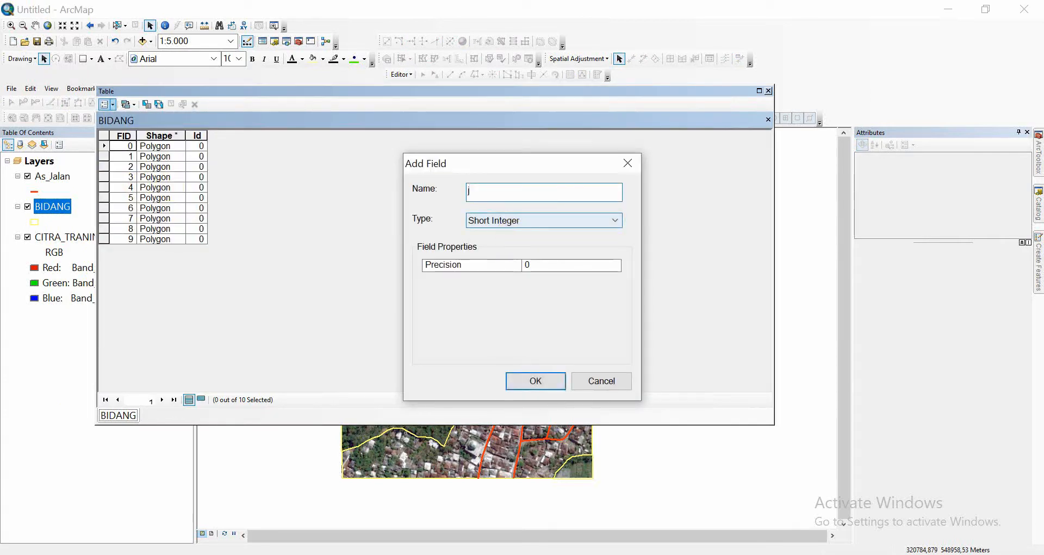
{"action": "key", "text": "BackSpace"}
{"action": "type", "text": "JENIS"}
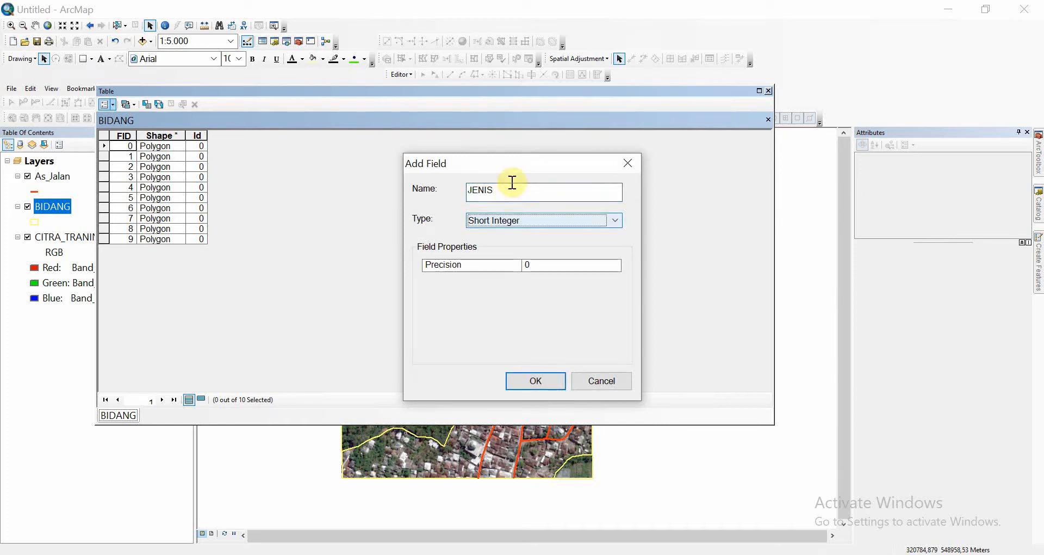
{"action": "left_click", "coordinate": [504, 221]}
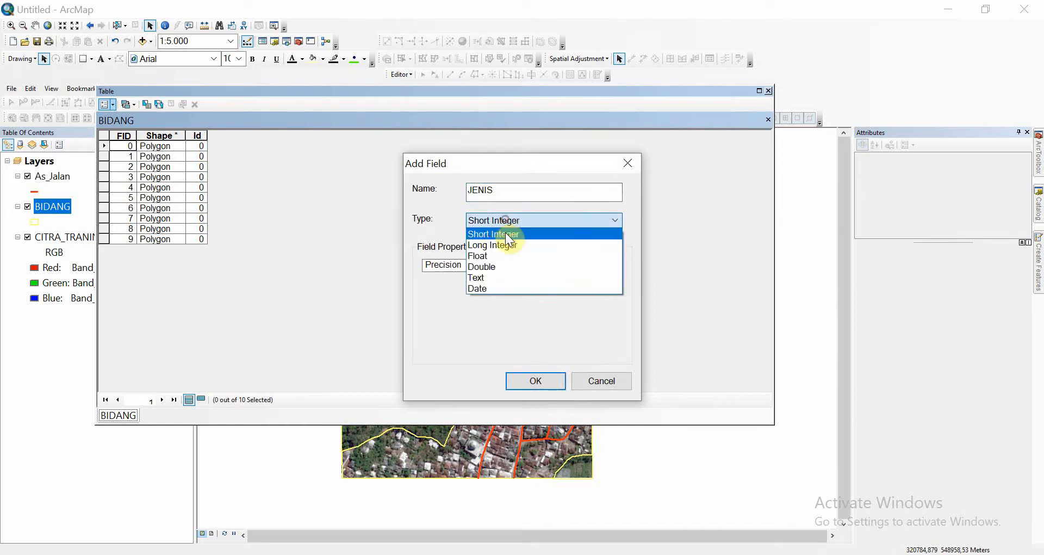
{"action": "left_click", "coordinate": [496, 282]}
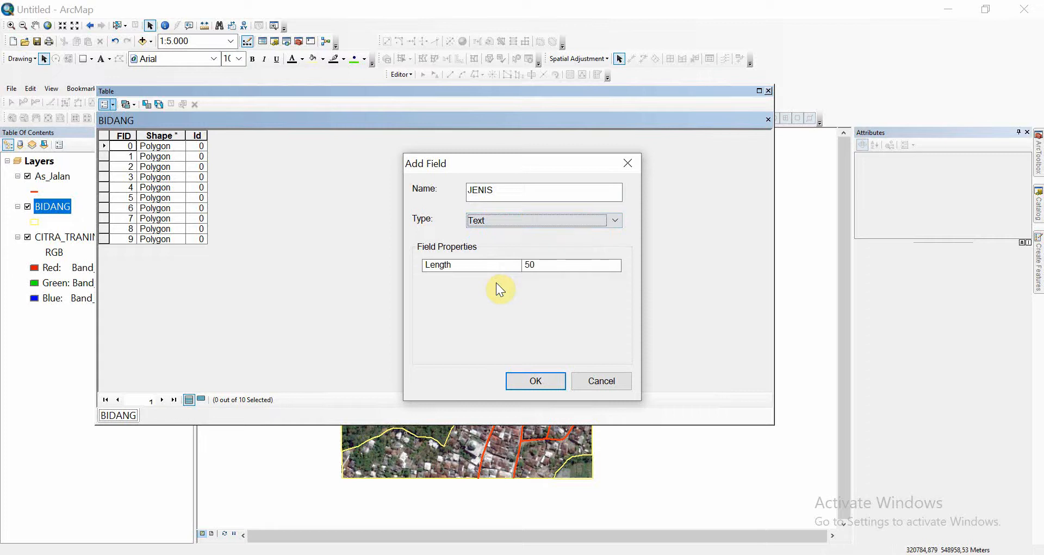
{"action": "left_click", "coordinate": [514, 381]}
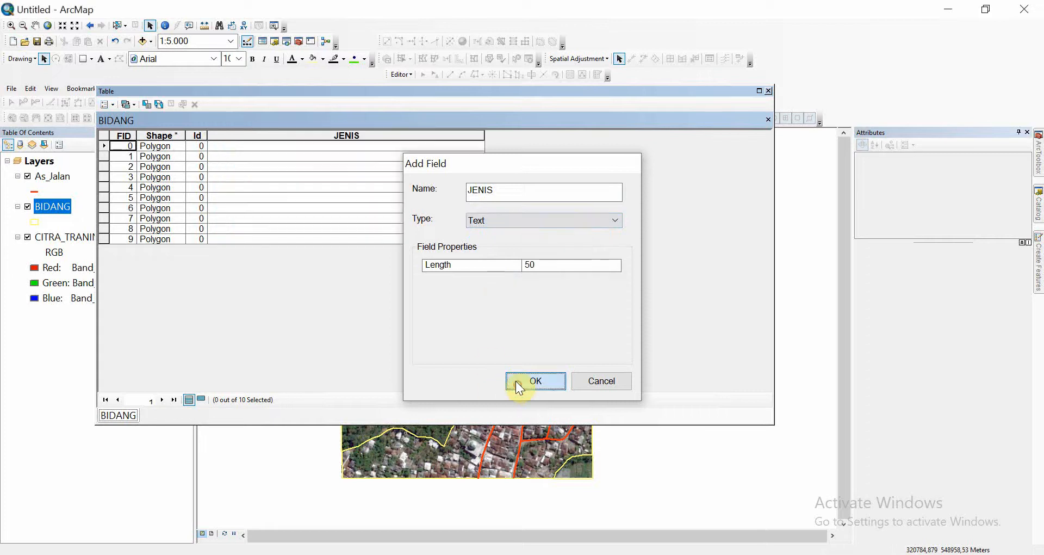
Step: Add a Text field named NAM with length 50 to the BIDANG attribute table
{"action": "left_click", "coordinate": [103, 105]}
{"action": "left_click", "coordinate": [120, 178]}
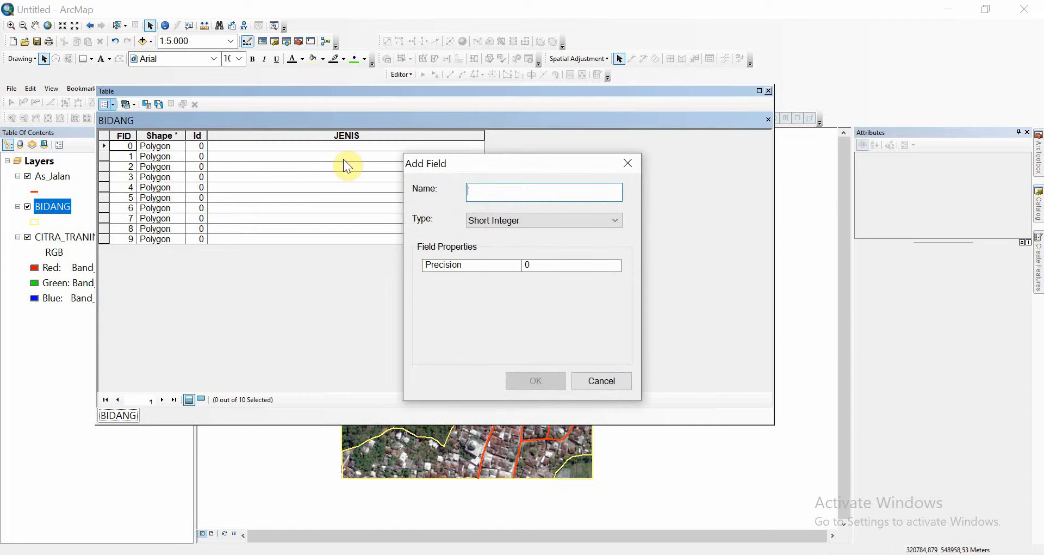
{"action": "type", "text": "NAM"}
{"action": "key", "text": "Tab"}
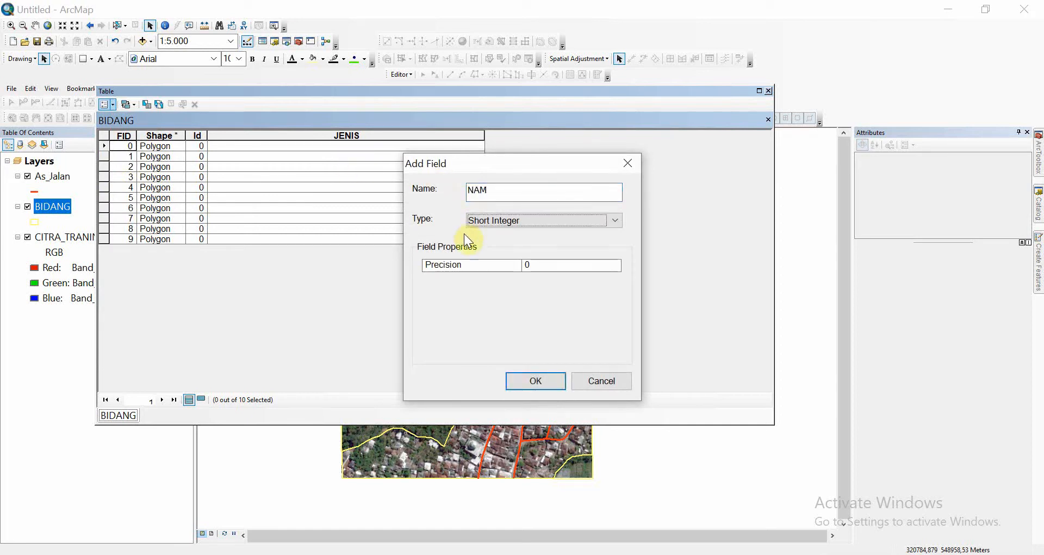
{"action": "key", "text": "Down"}
{"action": "key", "text": "Down"}
{"action": "key", "text": "Down"}
{"action": "key", "text": "Down"}
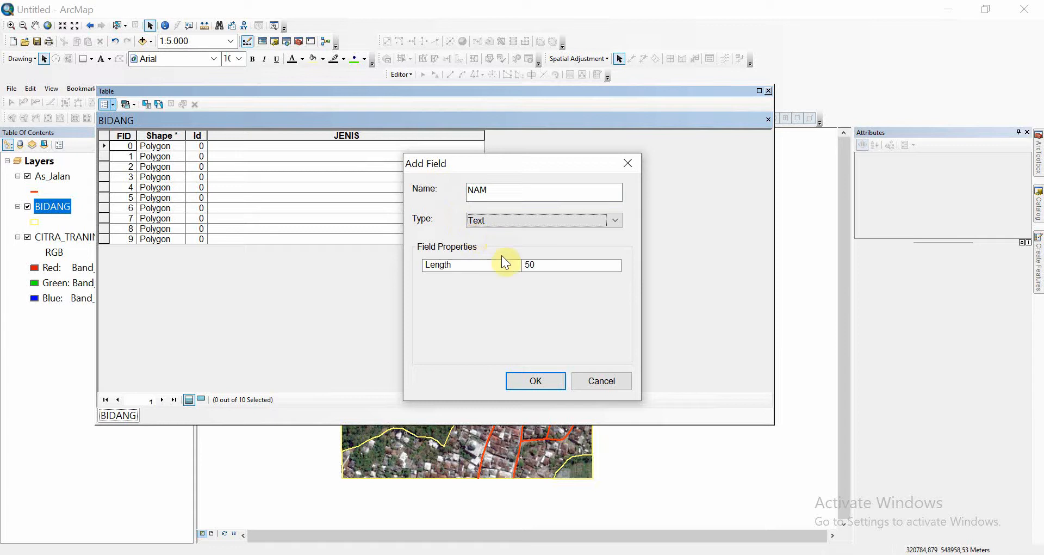
{"action": "left_click", "coordinate": [530, 384]}
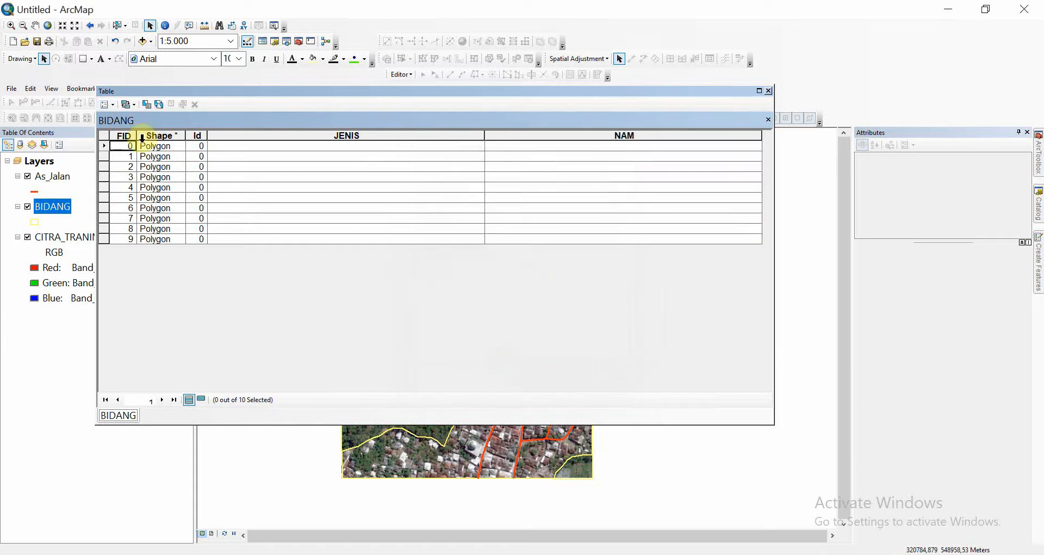
Step: Add a Text field named FUNGSI with length 50 to the BIDANG attribute table
{"action": "left_click", "coordinate": [104, 105]}
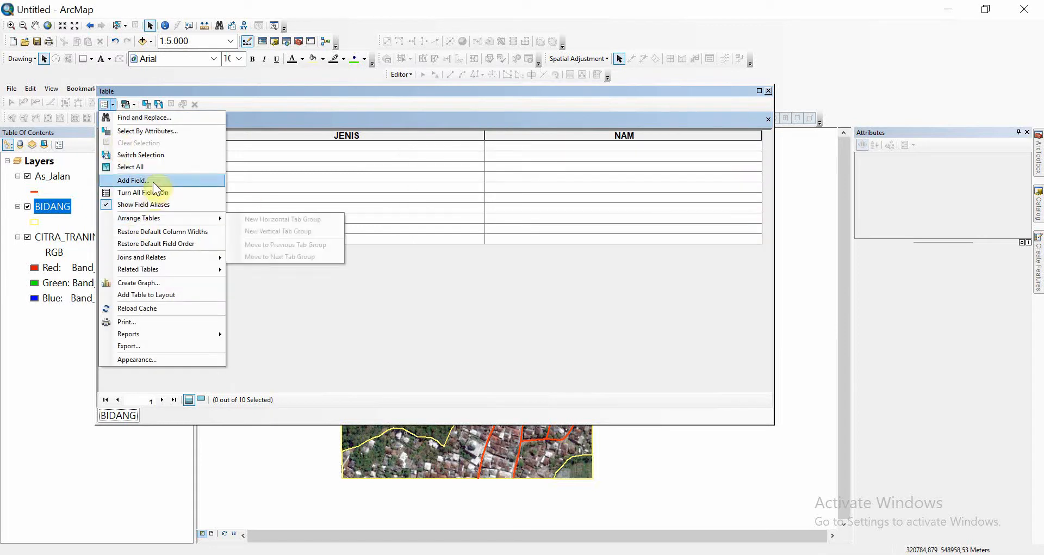
{"action": "left_click", "coordinate": [156, 189]}
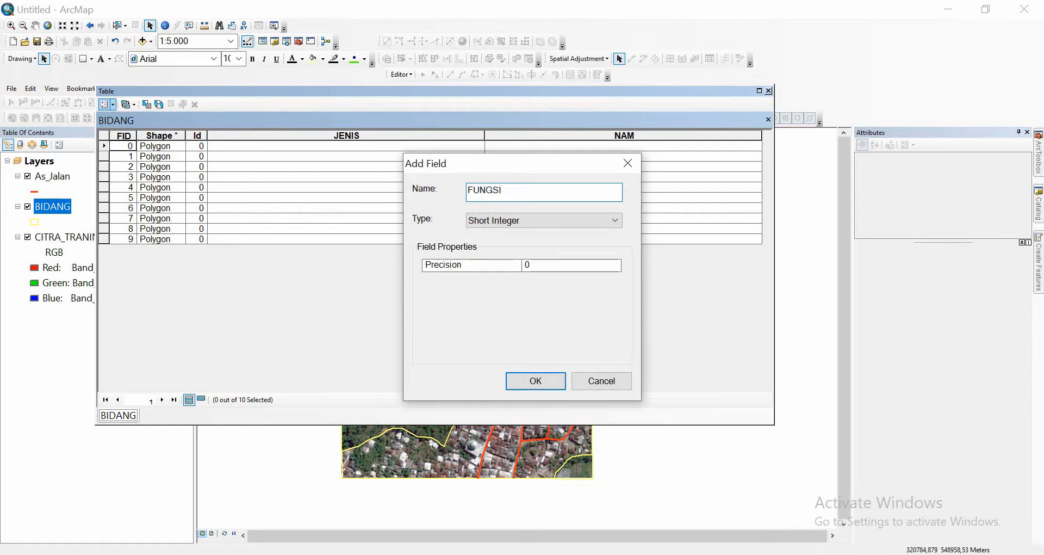
{"action": "left_click", "coordinate": [464, 220]}
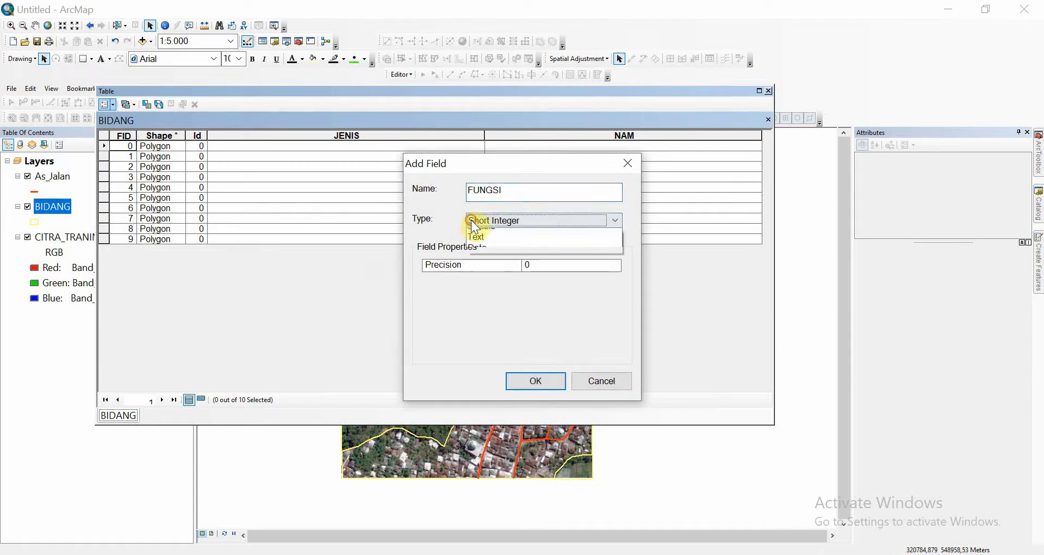
{"action": "left_click", "coordinate": [485, 276]}
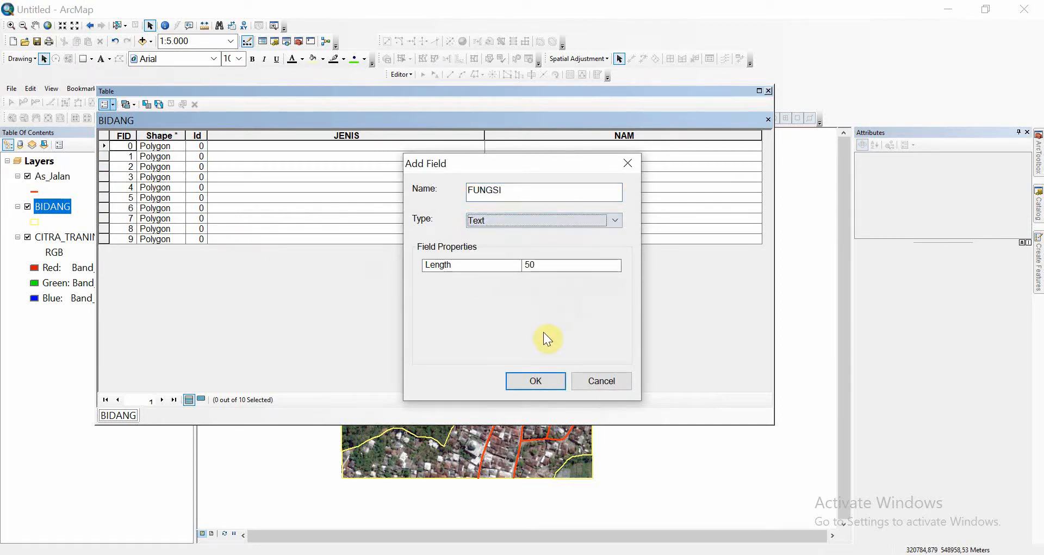
{"action": "left_click", "coordinate": [532, 382]}
Step: Add a Long Integer field named LUAS_M2 to the BIDANG attribute table and close the table
{"action": "left_click", "coordinate": [102, 105]}
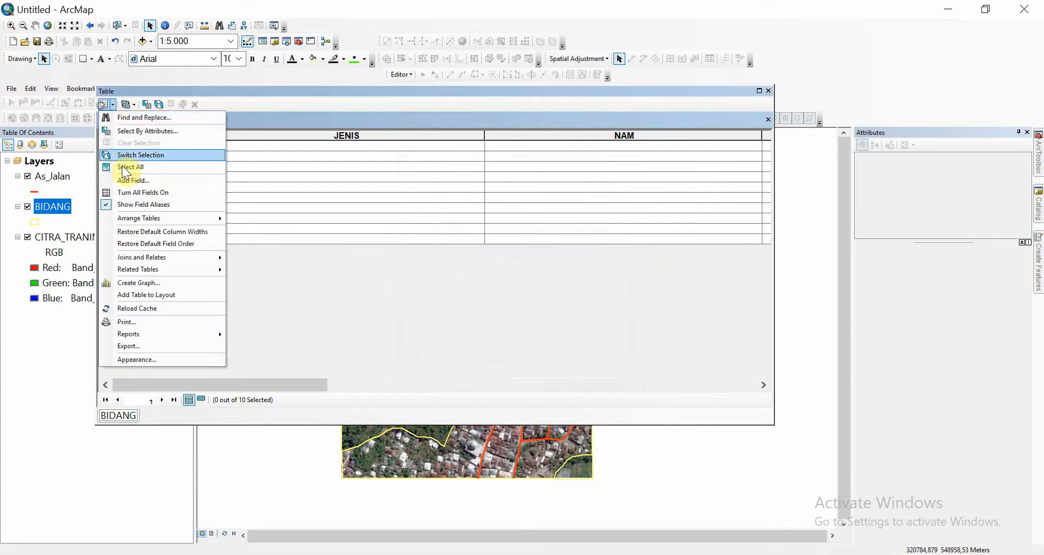
{"action": "left_click", "coordinate": [131, 187]}
{"action": "type", "text": "LUAS_M2"}
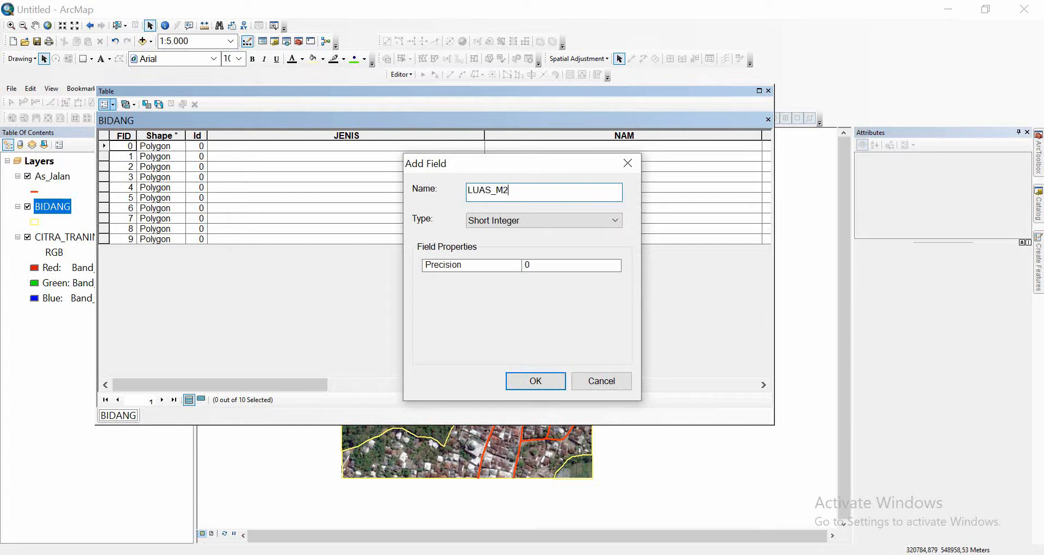
{"action": "left_click", "coordinate": [566, 221]}
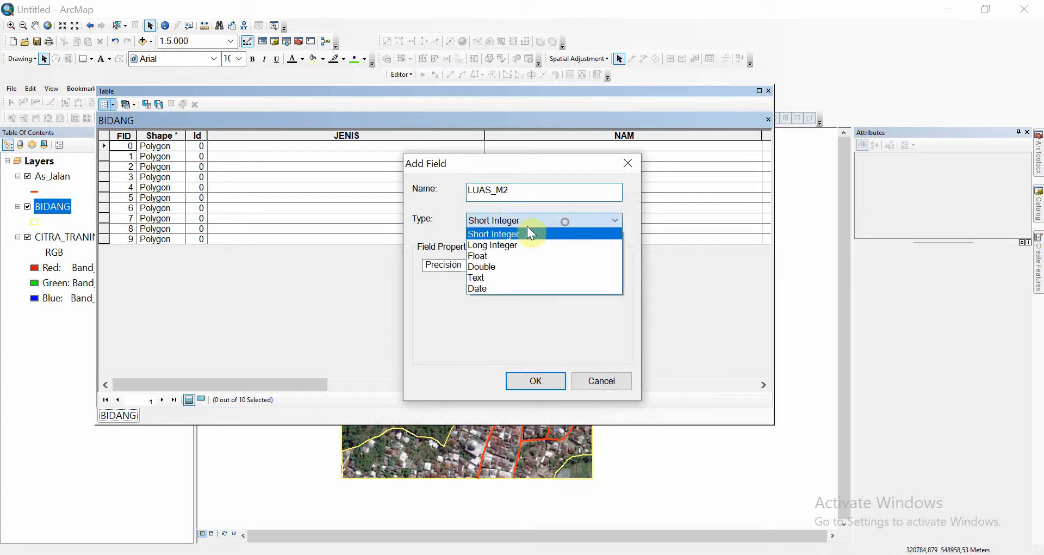
{"action": "left_click", "coordinate": [498, 246]}
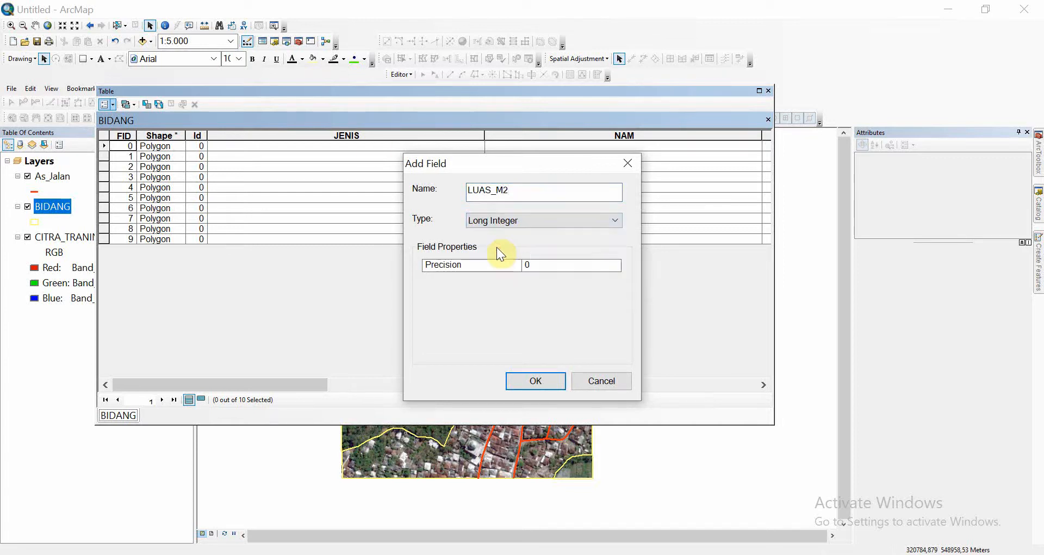
{"action": "left_click", "coordinate": [531, 379]}
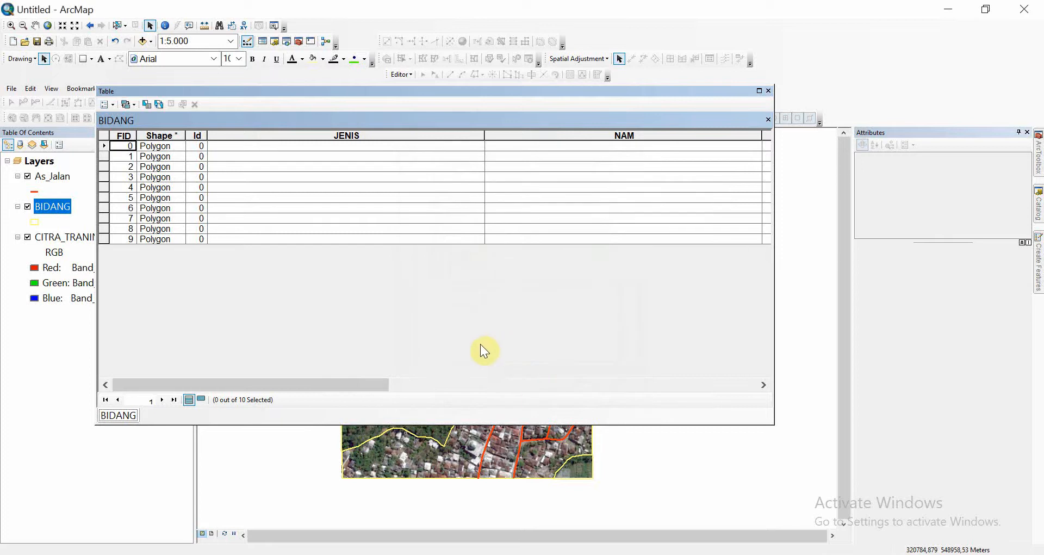
{"action": "left_click", "coordinate": [769, 91]}
Step: Reopen the BIDANG attribute table, narrow the JENIS, NAM and FUNGSI columns so LUAS_M2 fits in view, and close it
{"action": "left_click_drag", "start_coordinate": [452, 228], "coordinate": [471, 151]}
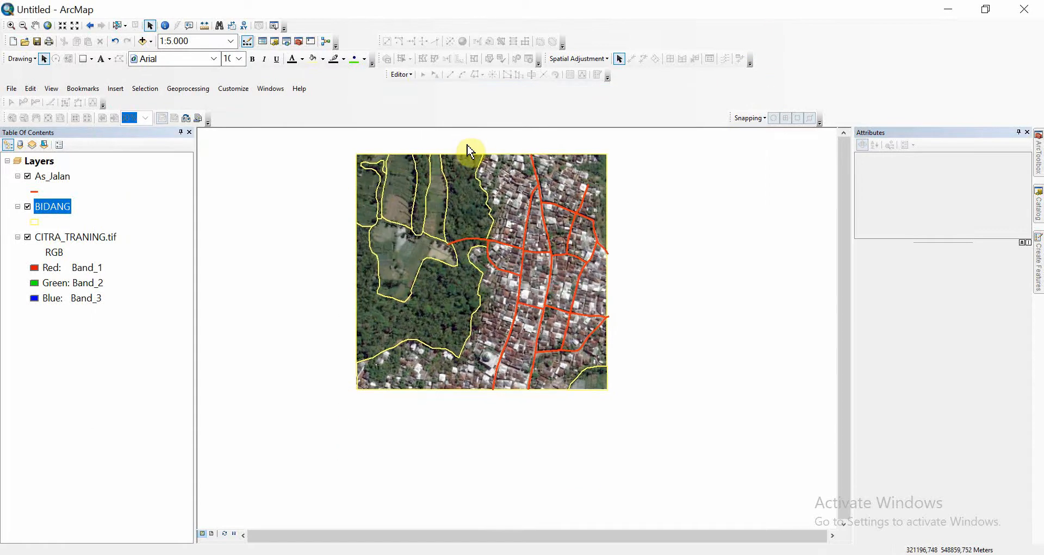
{"action": "right_click", "coordinate": [53, 212]}
{"action": "left_click", "coordinate": [76, 239]}
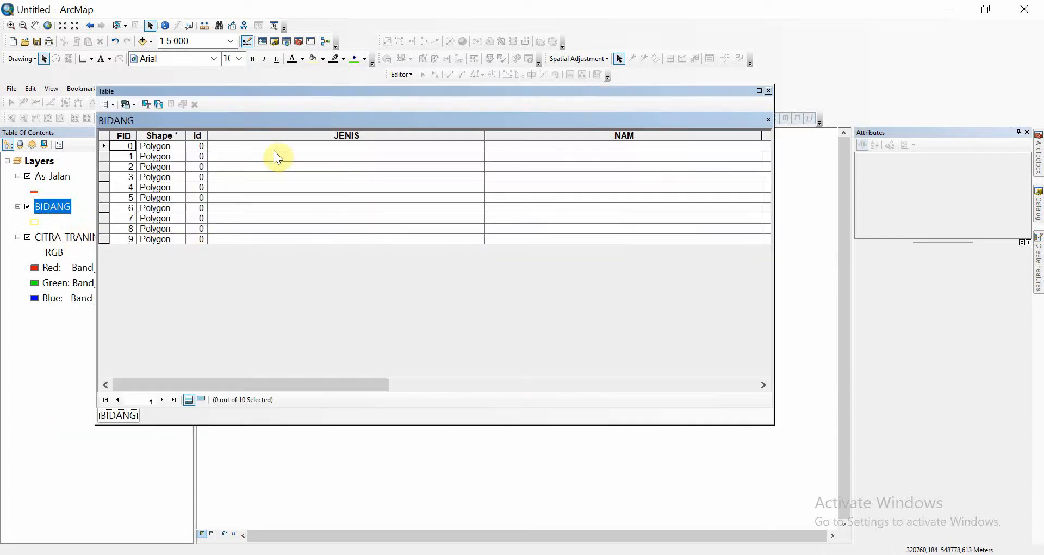
{"action": "left_click_drag", "start_coordinate": [483, 133], "coordinate": [321, 137]}
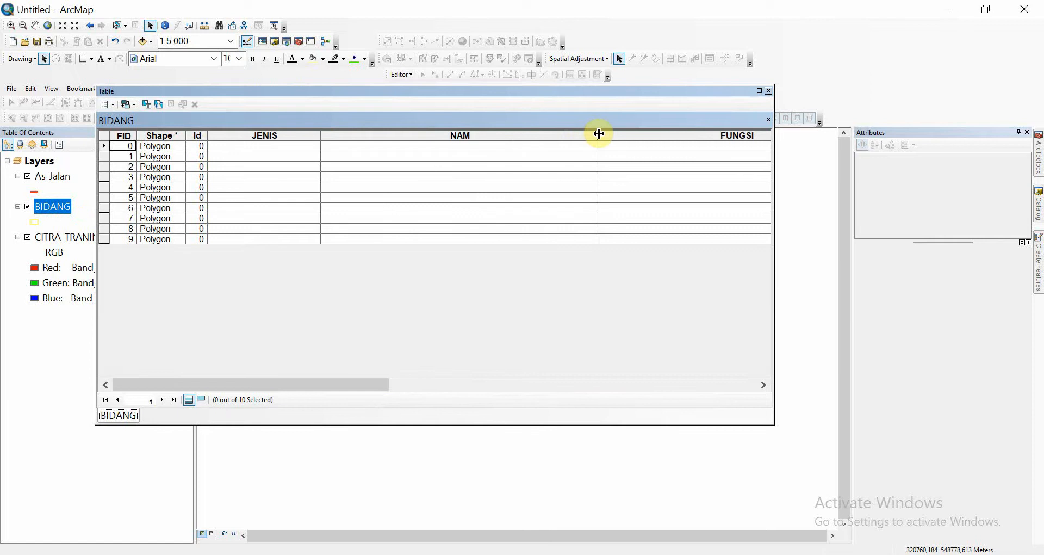
{"action": "left_click_drag", "start_coordinate": [598, 136], "coordinate": [461, 140]}
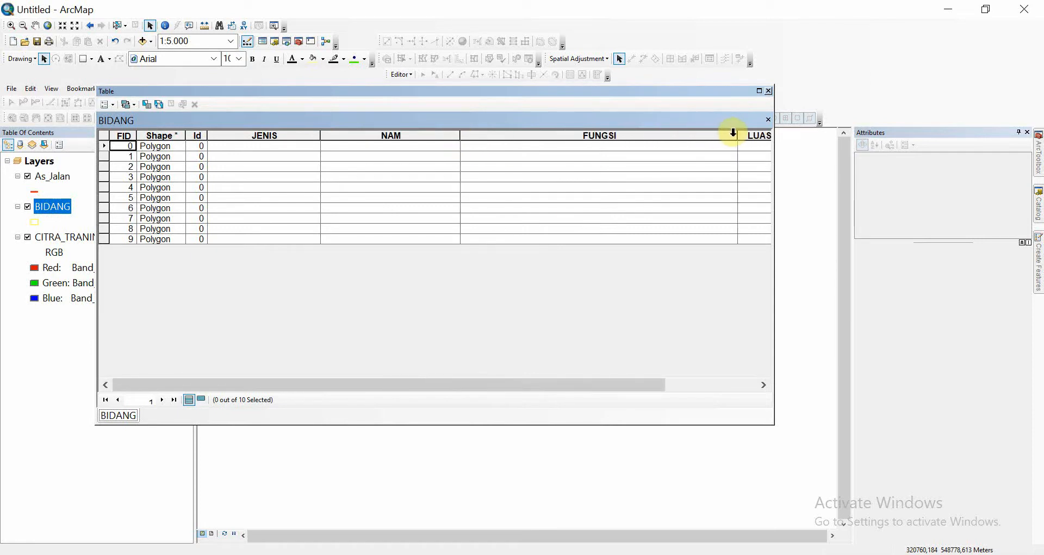
{"action": "left_click_drag", "start_coordinate": [737, 134], "coordinate": [544, 144]}
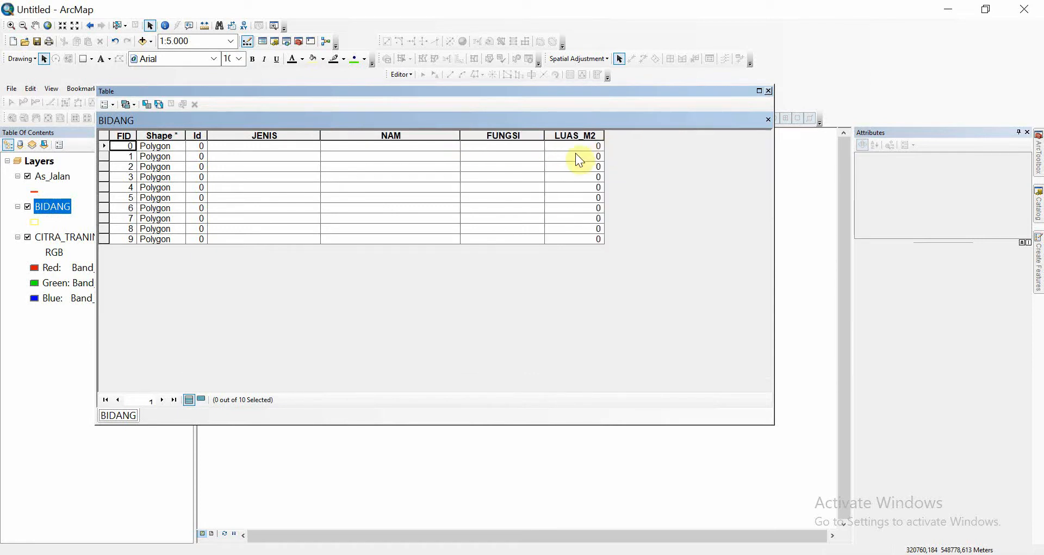
{"action": "left_click", "coordinate": [768, 90]}
Step: Start an editing session on the BIDANG layer
{"action": "right_click", "coordinate": [61, 205]}
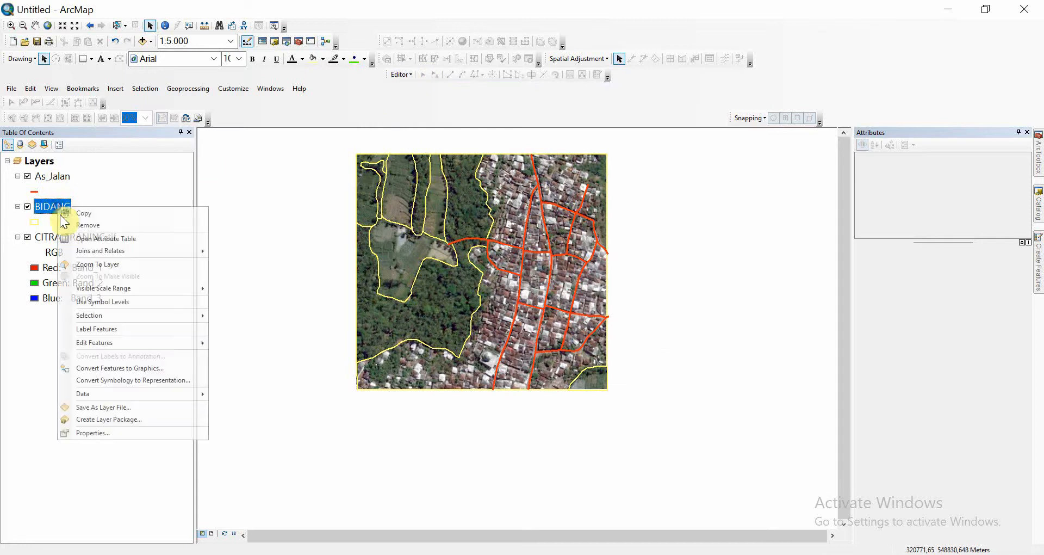
{"action": "left_click", "coordinate": [109, 342]}
{"action": "left_click", "coordinate": [239, 344]}
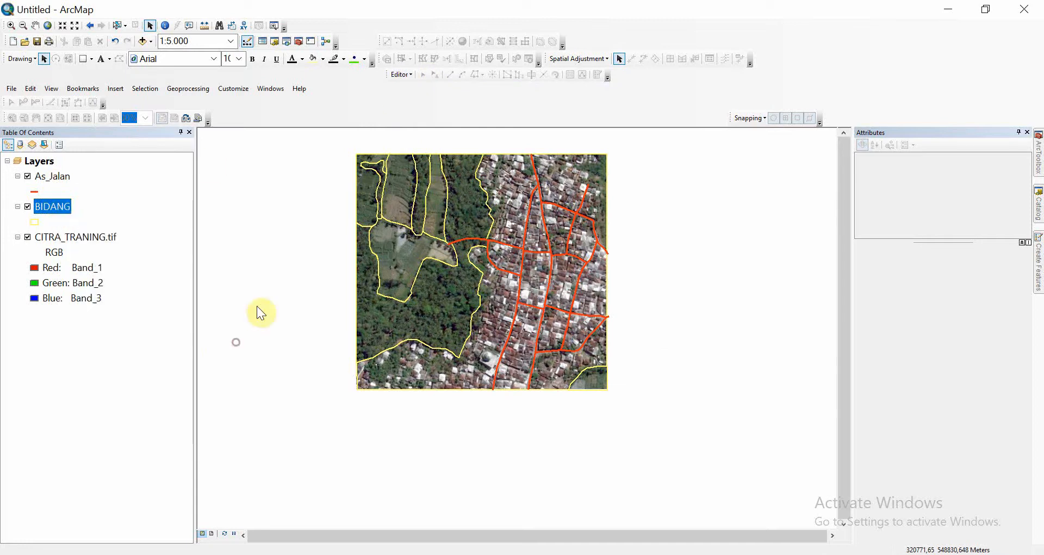
{"action": "left_click", "coordinate": [595, 449]}
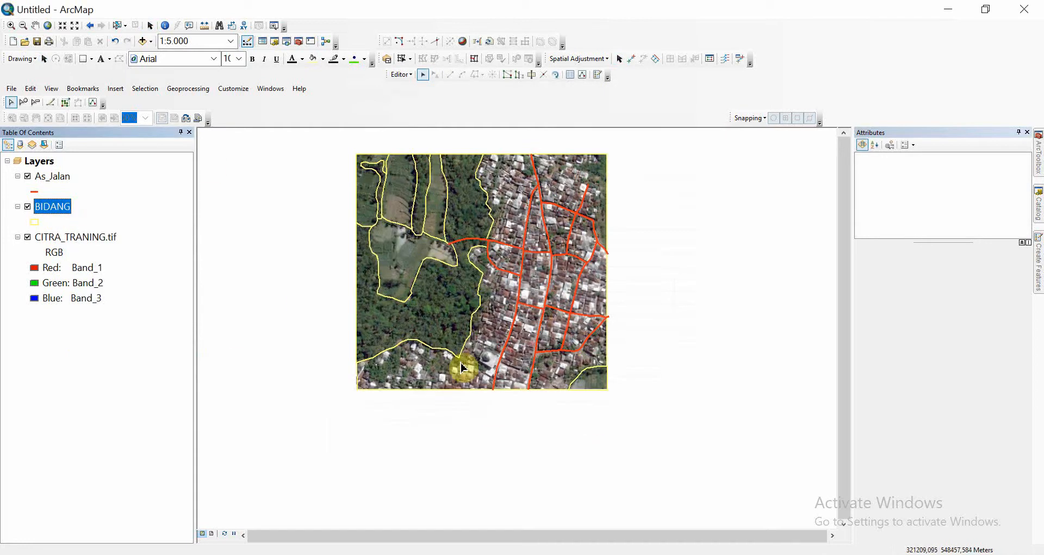
Step: Select the large wooded parcel in the southwest of the image and set its JENIS to KEBUN and NAM to KELAPA
{"action": "scroll", "coordinate": [413, 235], "scroll_direction": "up", "scroll_amount": 2}
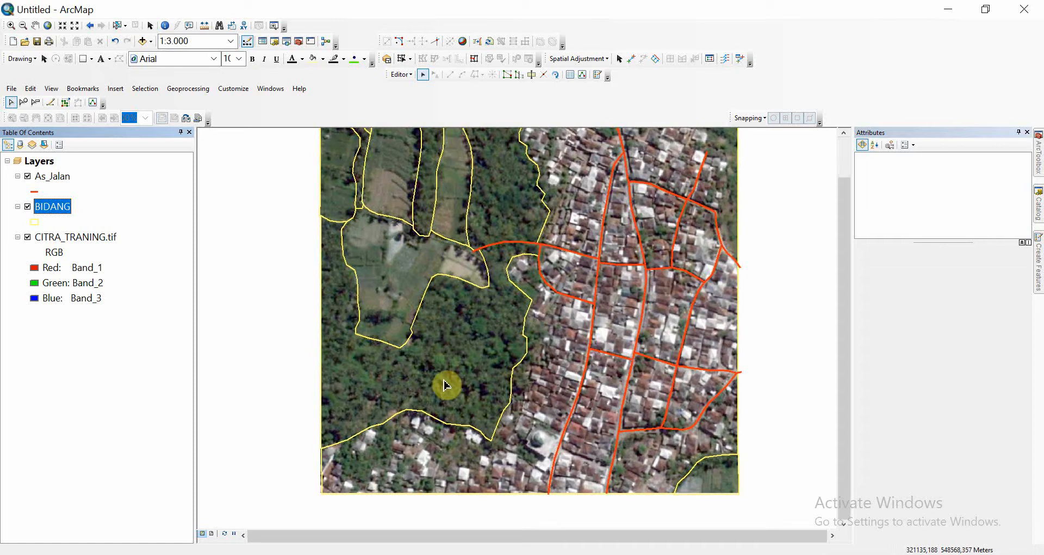
{"action": "left_click", "coordinate": [445, 385]}
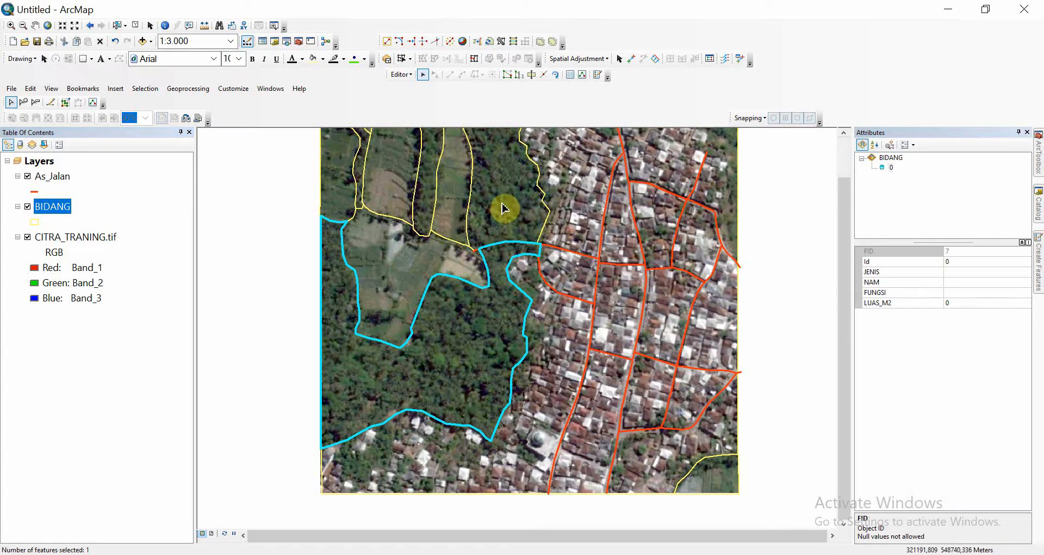
{"action": "left_click", "coordinate": [972, 272]}
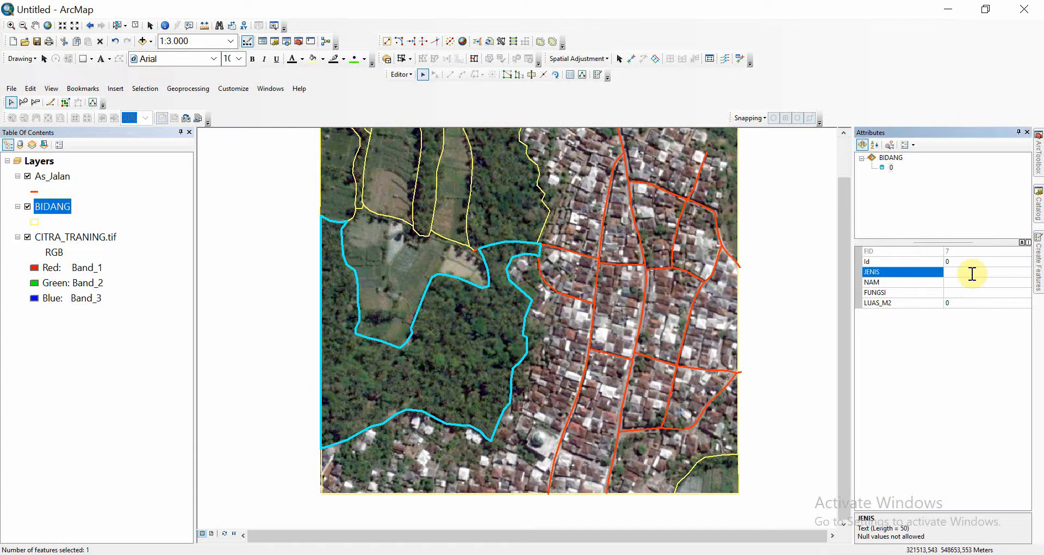
{"action": "type", "text": "KEBUN"}
{"action": "key", "text": "Return"}
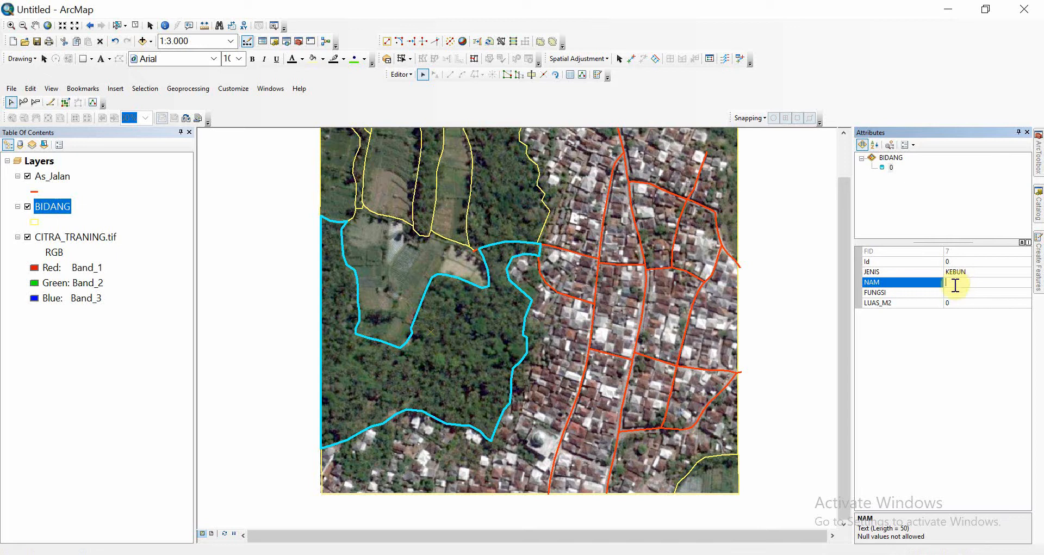
{"action": "type", "text": "KELAPA"}
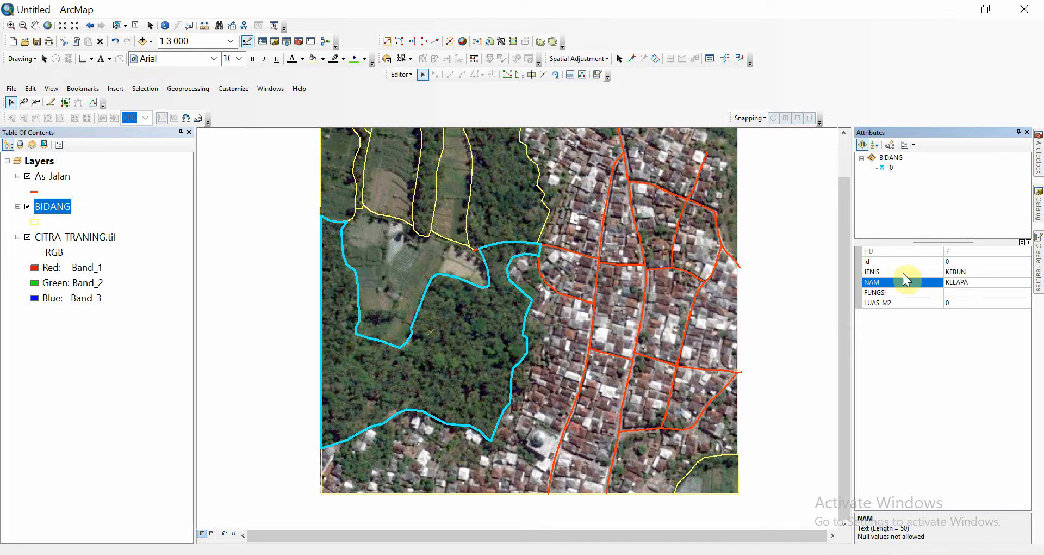
{"action": "key", "text": "Return"}
Step: Set JENIS to KEBUN for the wooded parcel on the northern edge beside the settlement
{"action": "scroll", "coordinate": [499, 326], "scroll_direction": "up", "scroll_amount": 1}
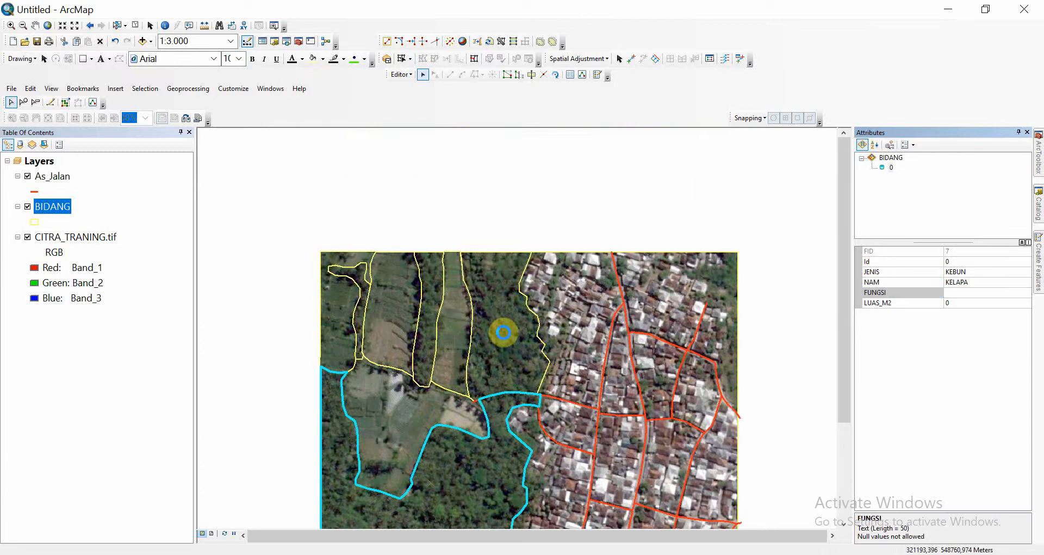
{"action": "left_click", "coordinate": [503, 326]}
{"action": "left_click", "coordinate": [963, 273]}
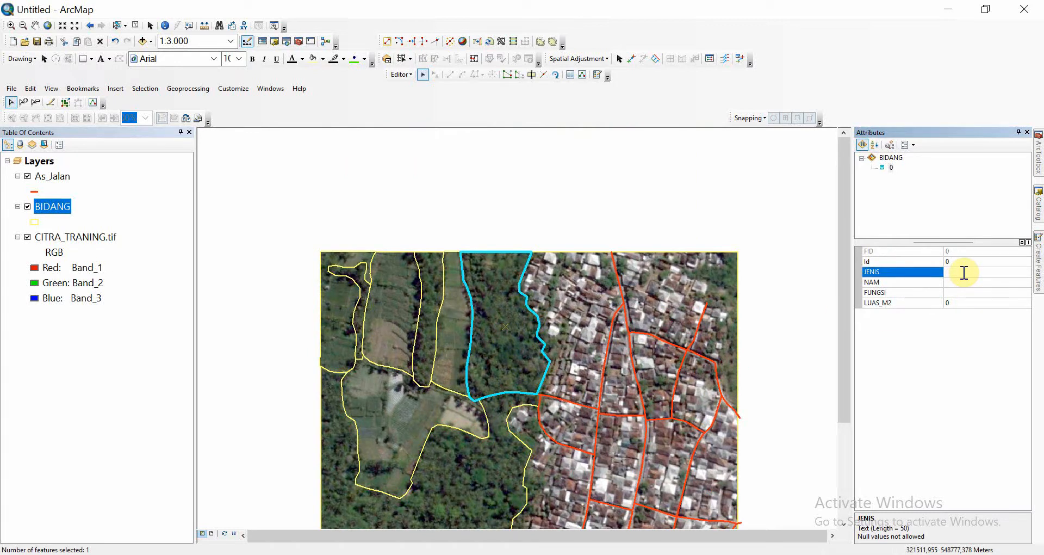
{"action": "type", "text": "KEBUN"}
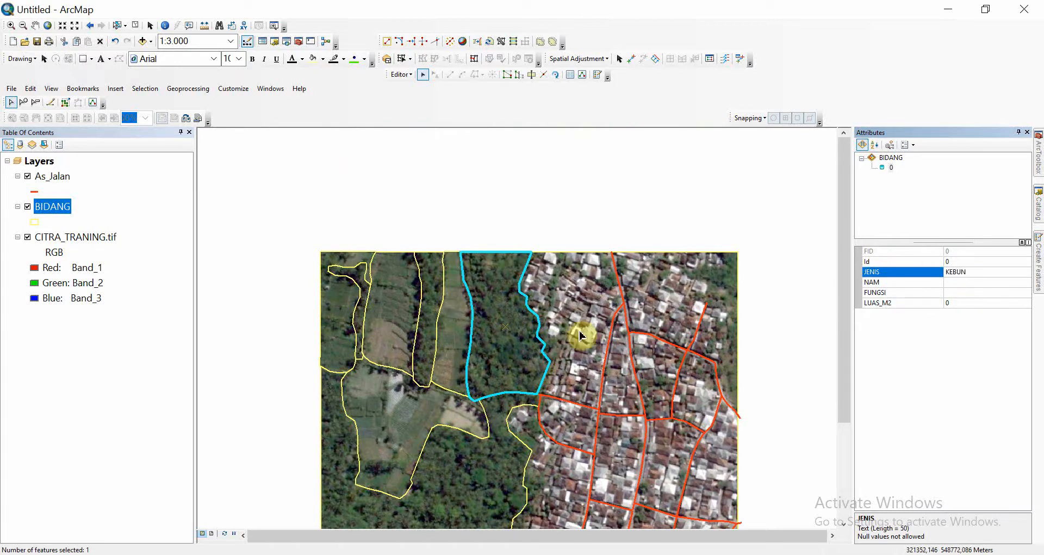
Step: Select the two narrow wooded strips in the northwest together, set JENIS to KEBUN for both, and clear the selection
{"action": "left_click", "coordinate": [431, 288]}
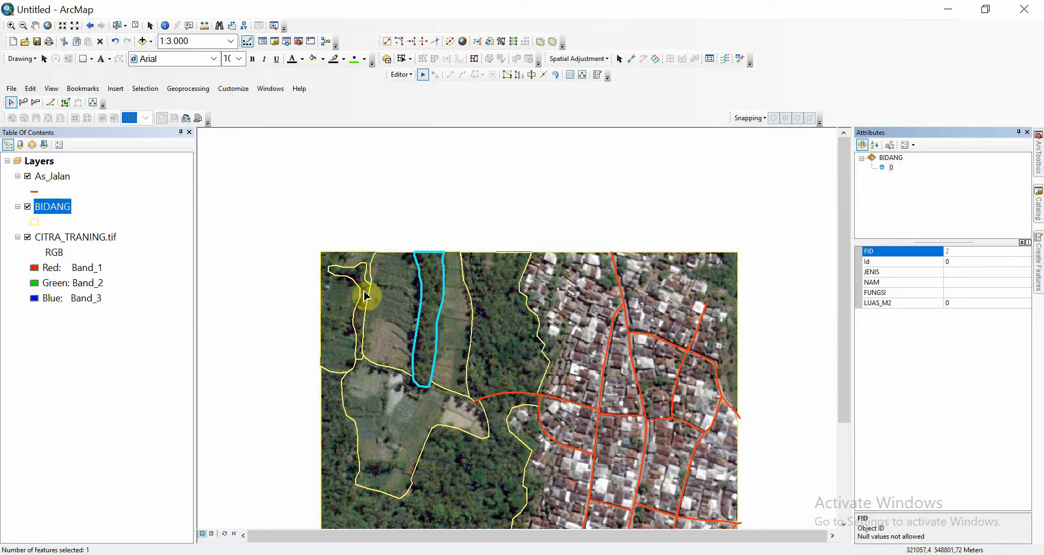
{"action": "left_click", "coordinate": [358, 275], "text": "shift"}
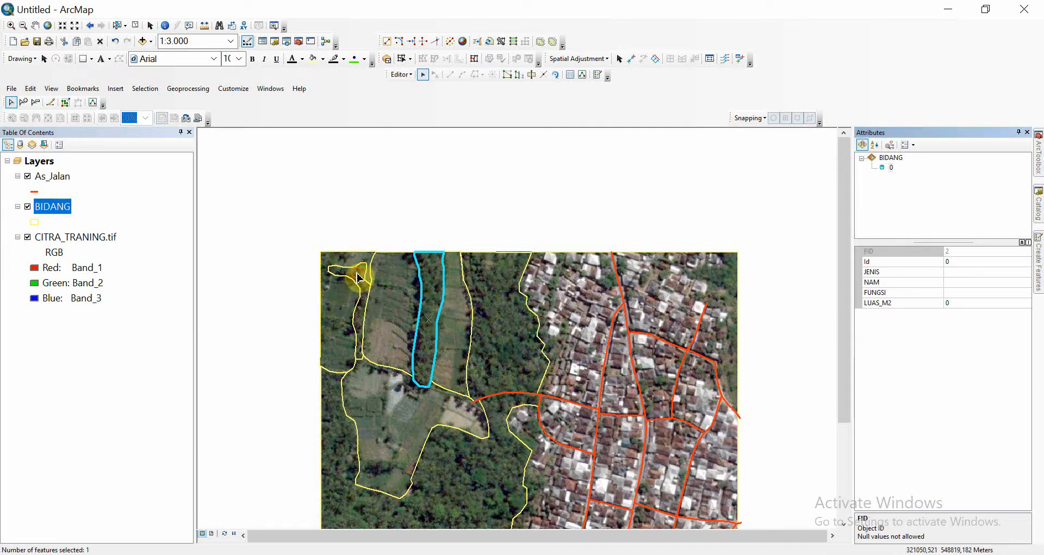
{"action": "left_click_drag", "start_coordinate": [500, 374], "coordinate": [451, 114]}
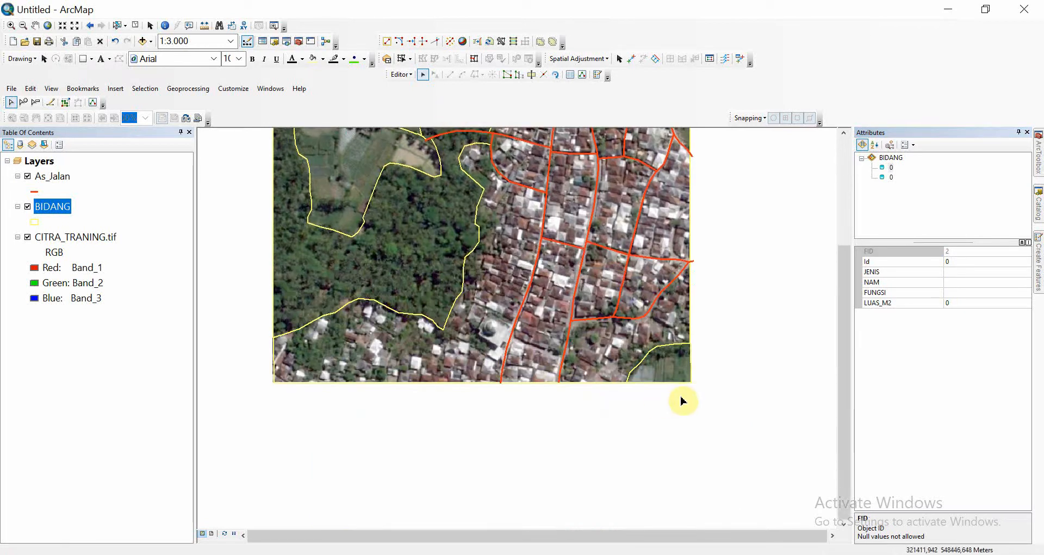
{"action": "left_click_drag", "start_coordinate": [572, 281], "coordinate": [584, 408]}
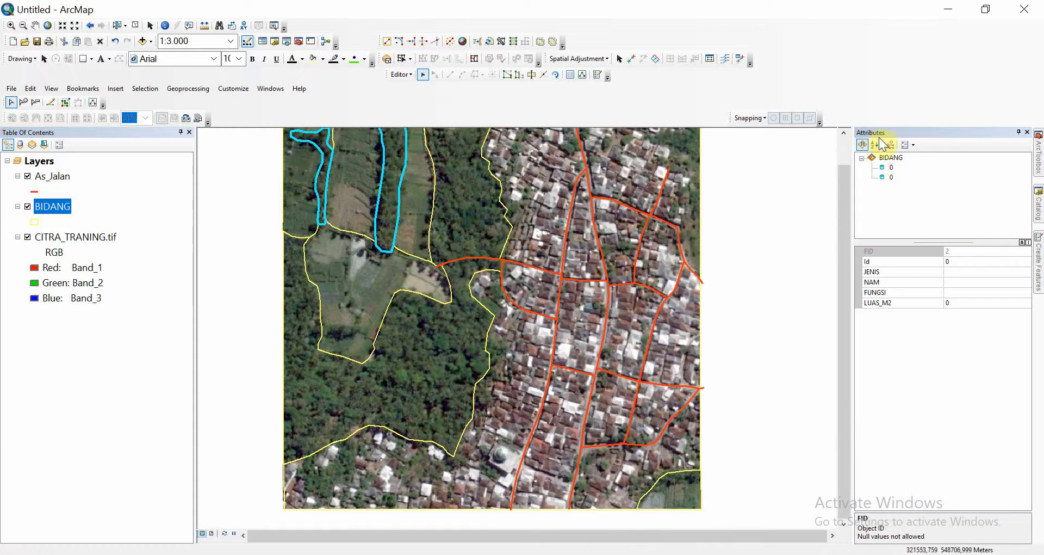
{"action": "left_click", "coordinate": [891, 168]}
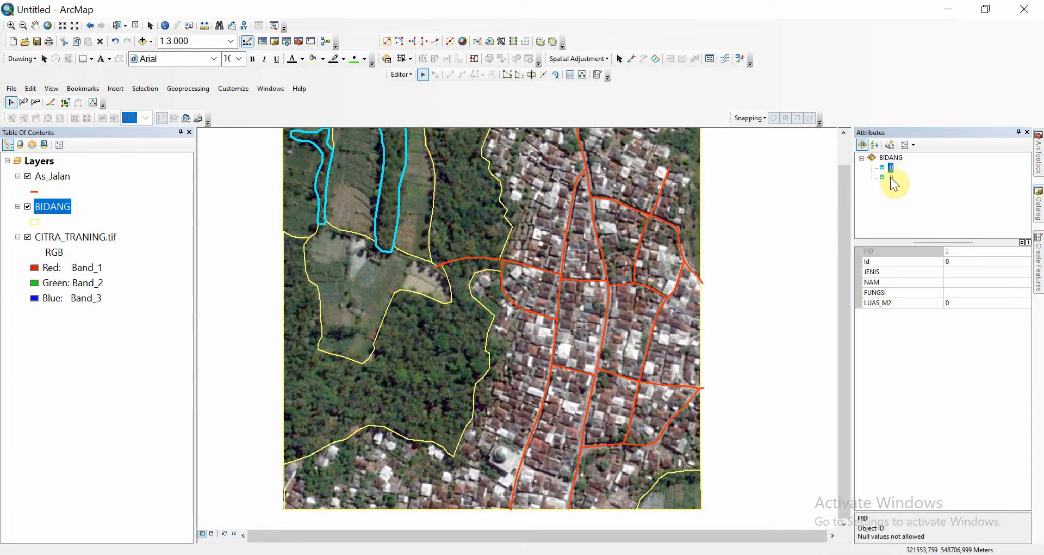
{"action": "left_click", "coordinate": [891, 177], "text": "shift"}
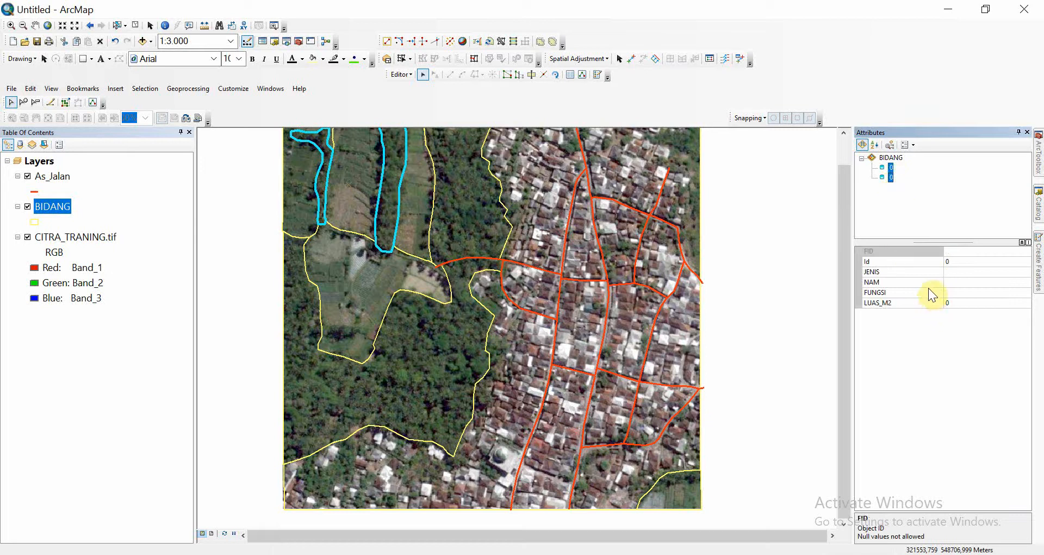
{"action": "left_click", "coordinate": [951, 271]}
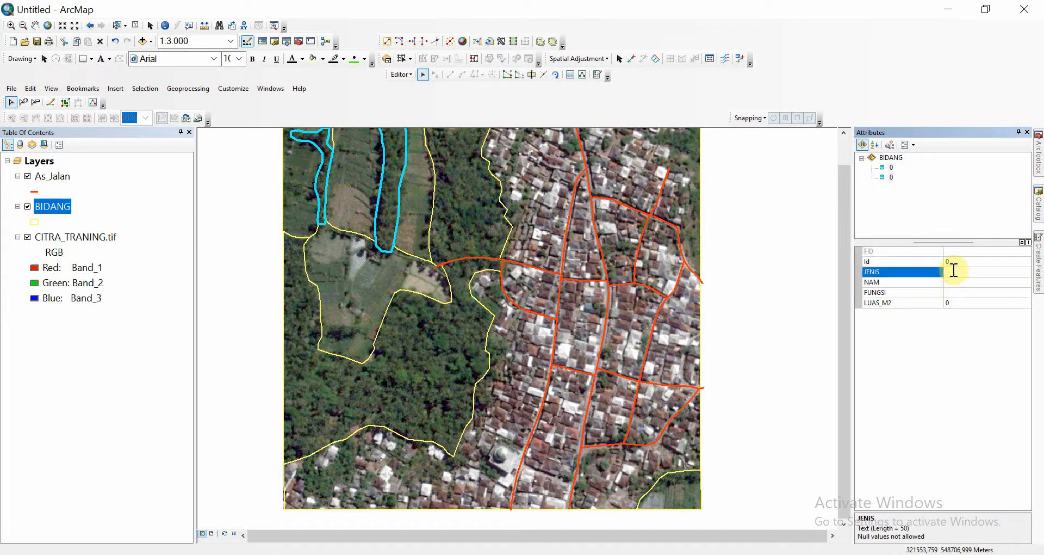
{"action": "type", "text": "KEBUN"}
{"action": "key", "text": "Return"}
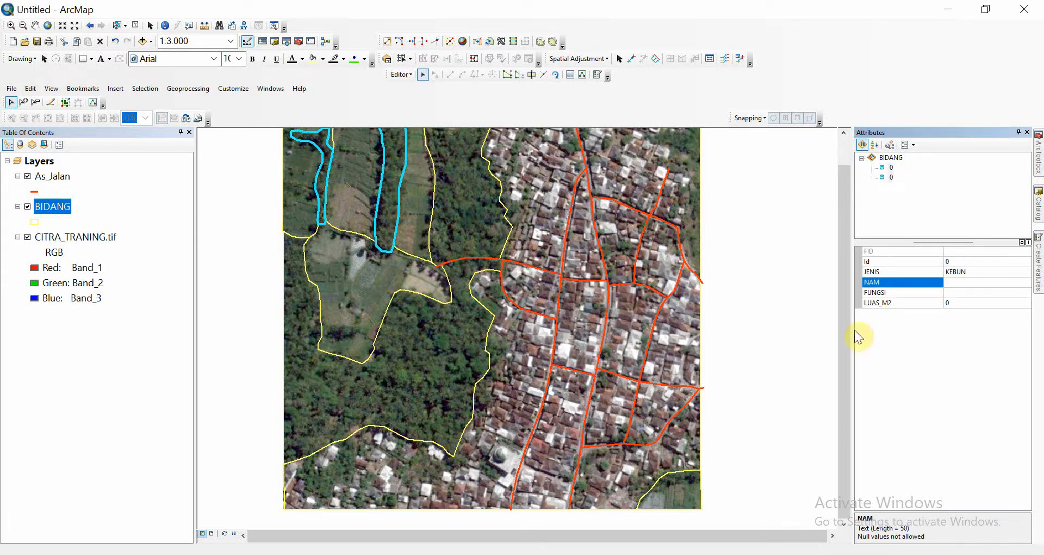
{"action": "left_click", "coordinate": [235, 305]}
Step: Check the attributes of the wooded parcels one by one, including the northern strip and the large southwestern parcel
{"action": "left_click_drag", "start_coordinate": [319, 260], "coordinate": [333, 316]}
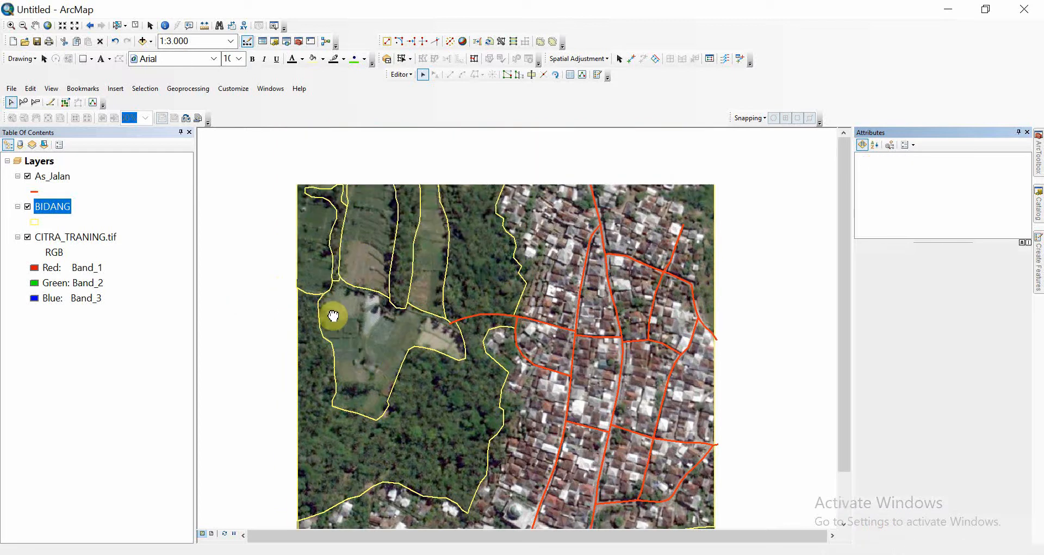
{"action": "left_click", "coordinate": [405, 203]}
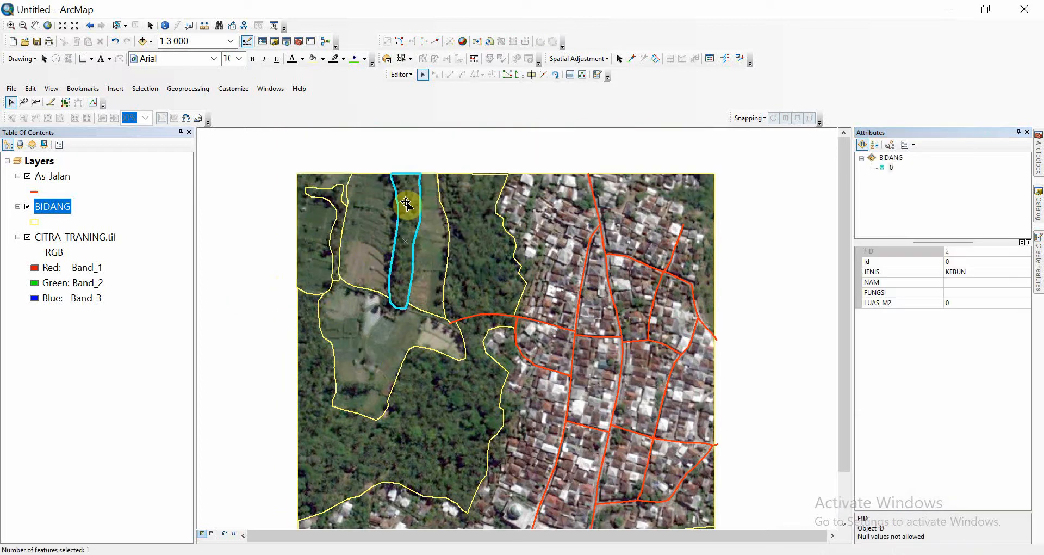
{"action": "left_click", "coordinate": [498, 275]}
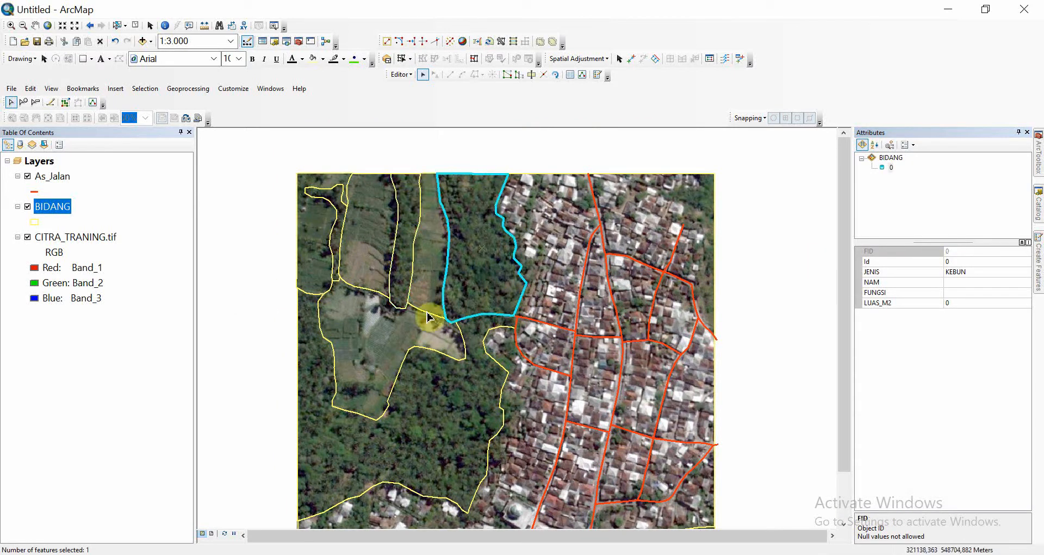
{"action": "left_click", "coordinate": [307, 260]}
{"action": "left_click", "coordinate": [302, 340]}
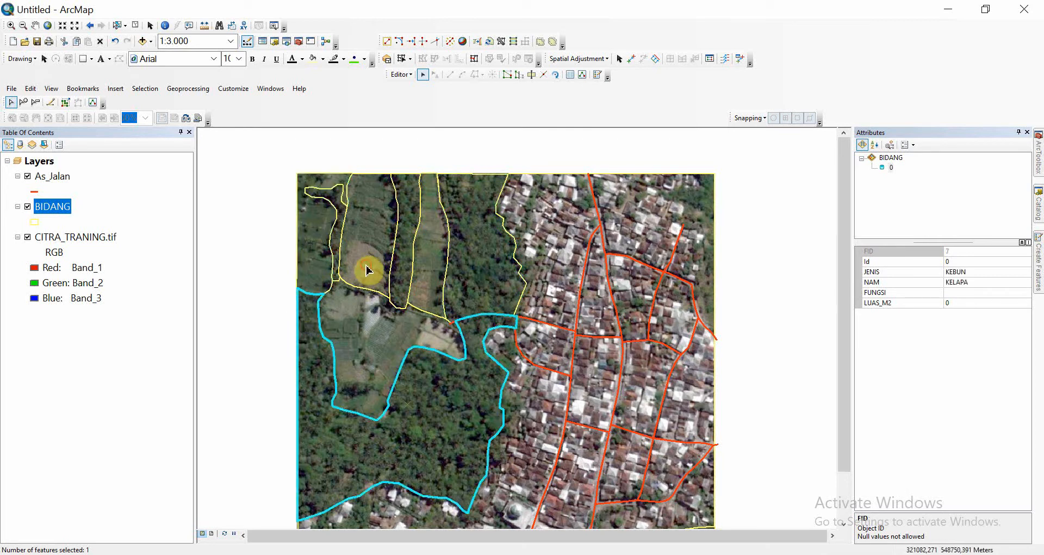
Step: Select the four open field parcels in the northwest and the one in the southeast corner together, and set their JENIS to SAWAH
{"action": "left_click", "coordinate": [366, 266]}
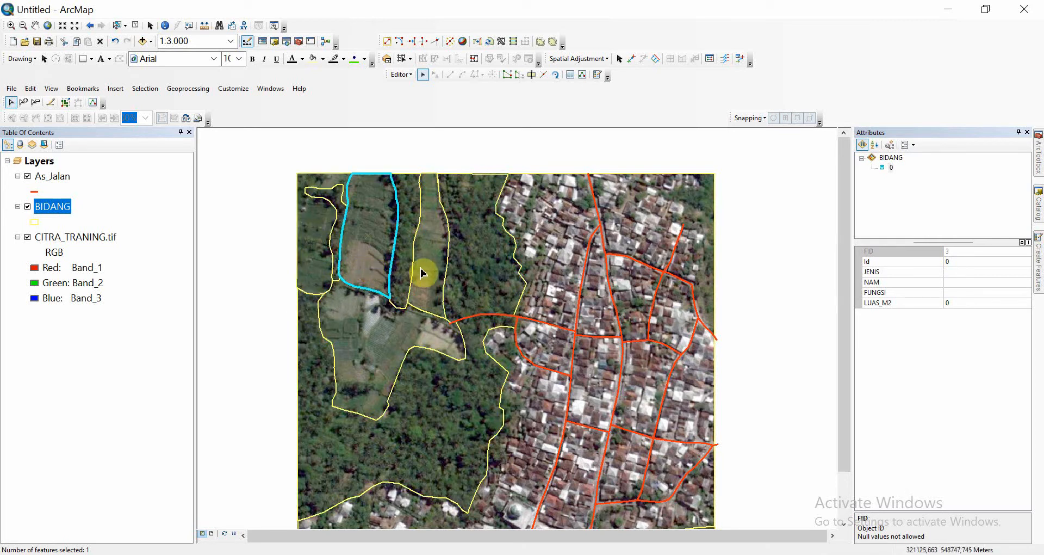
{"action": "left_click", "coordinate": [423, 272], "text": "shift"}
{"action": "left_click", "coordinate": [381, 336], "text": "shift"}
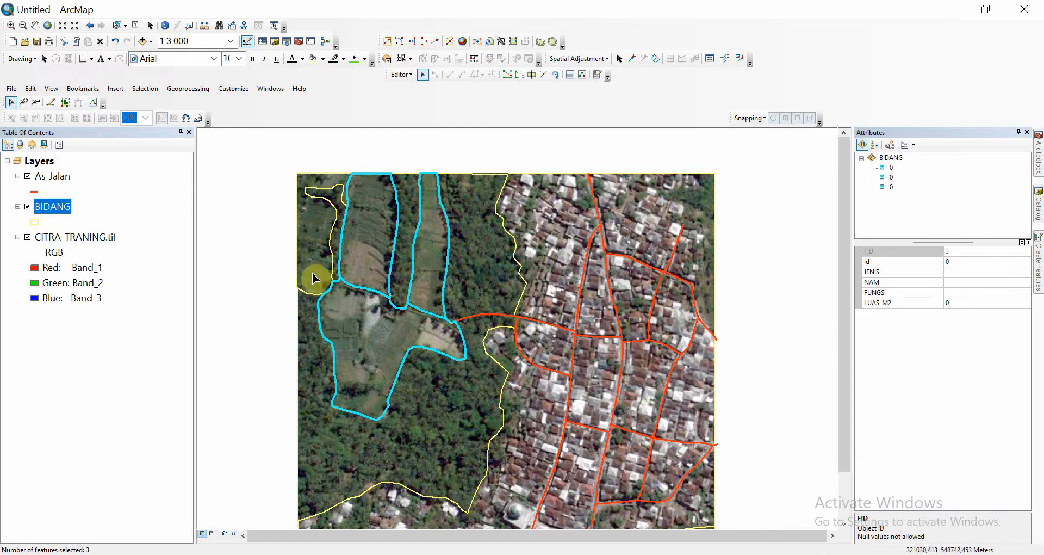
{"action": "left_click", "coordinate": [316, 258], "text": "shift"}
{"action": "left_click_drag", "start_coordinate": [433, 349], "coordinate": [445, 221]}
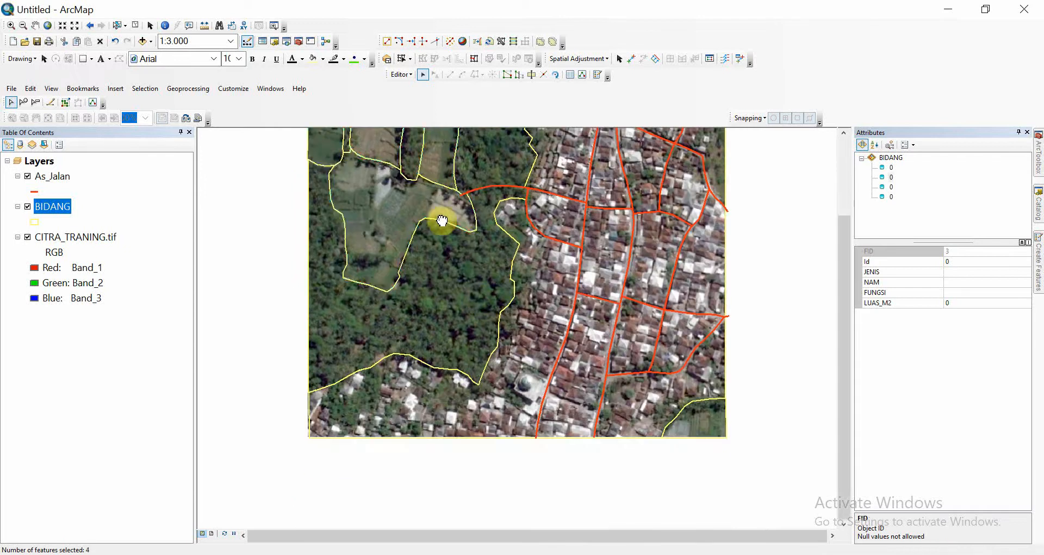
{"action": "left_click", "coordinate": [702, 426], "text": "shift"}
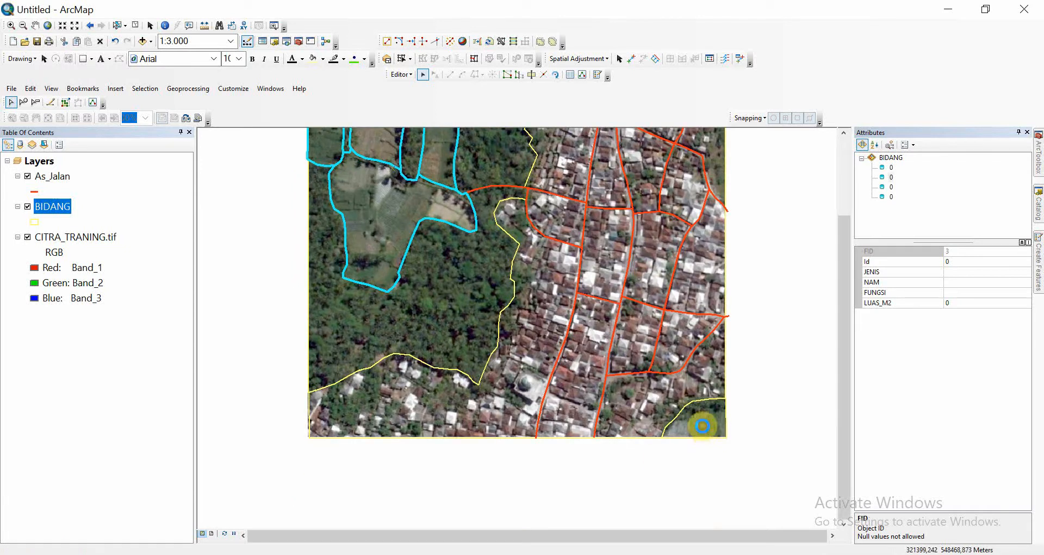
{"action": "left_click", "coordinate": [891, 167]}
{"action": "left_click", "coordinate": [890, 207], "text": "shift"}
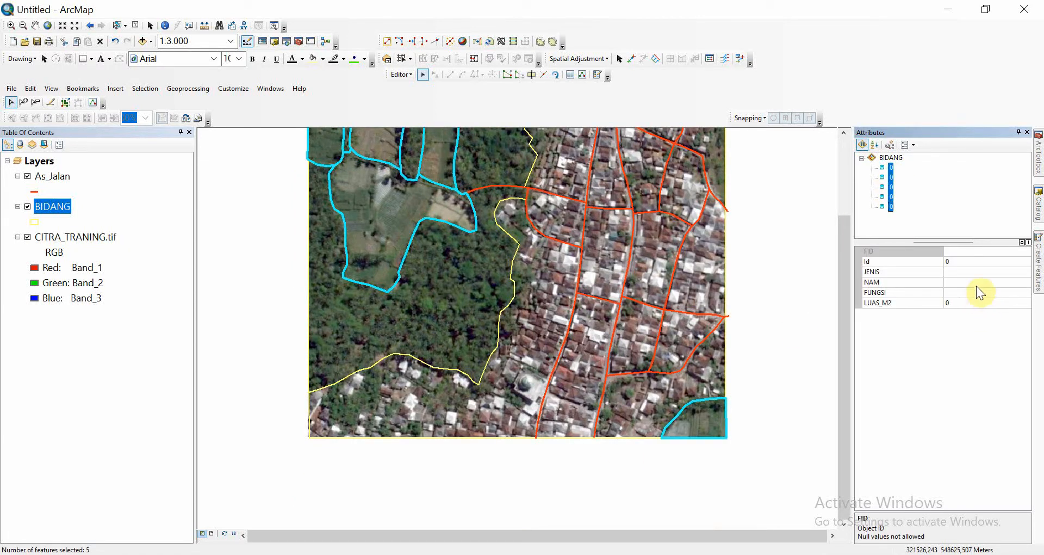
{"action": "left_click", "coordinate": [977, 270]}
{"action": "type", "text": "SAW"}
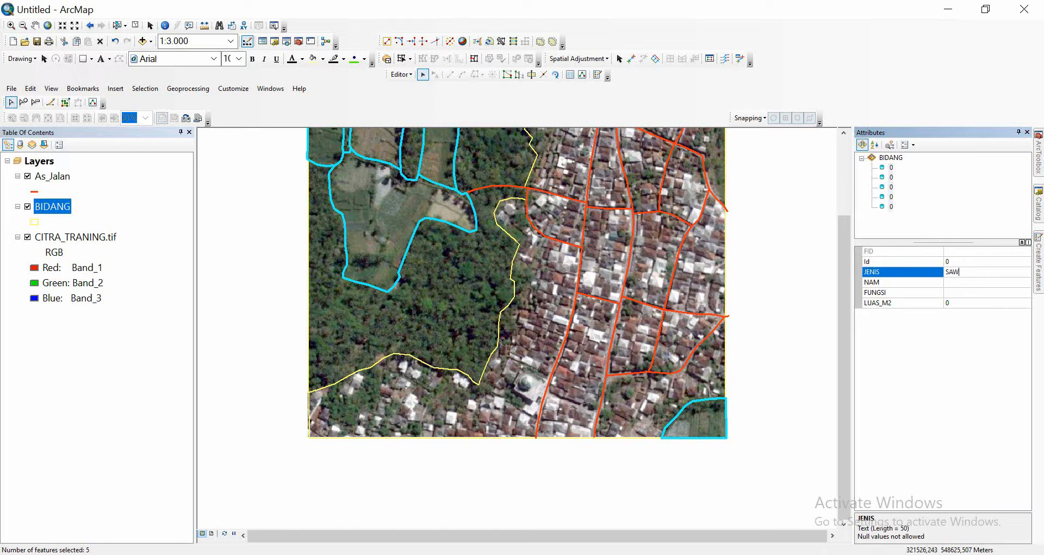
{"action": "type", "text": "AH"}
{"action": "key", "text": "Return"}
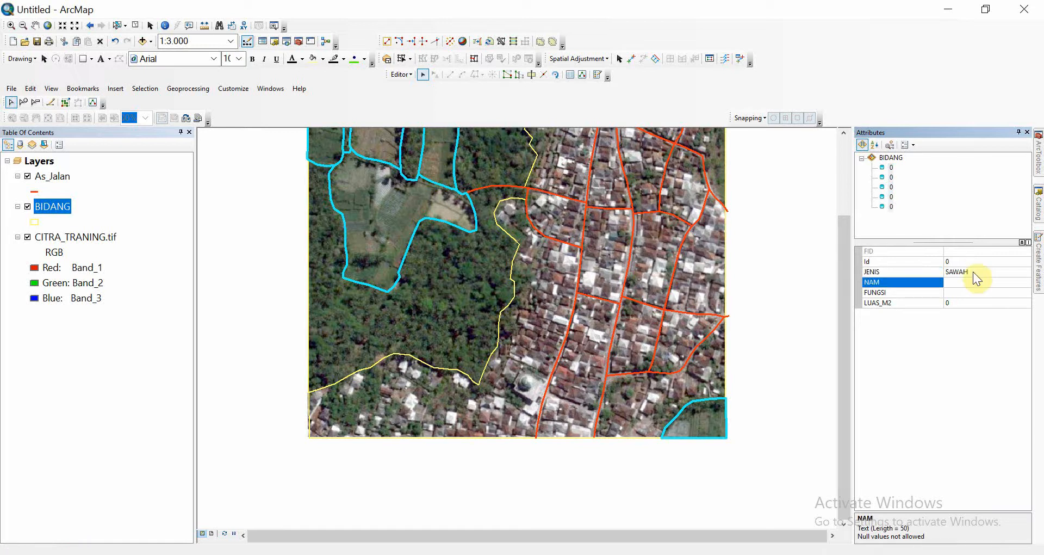
Step: Select the large settlement parcel in the east and set its JENIS to PERMUKIMAN
{"action": "left_click", "coordinate": [601, 219]}
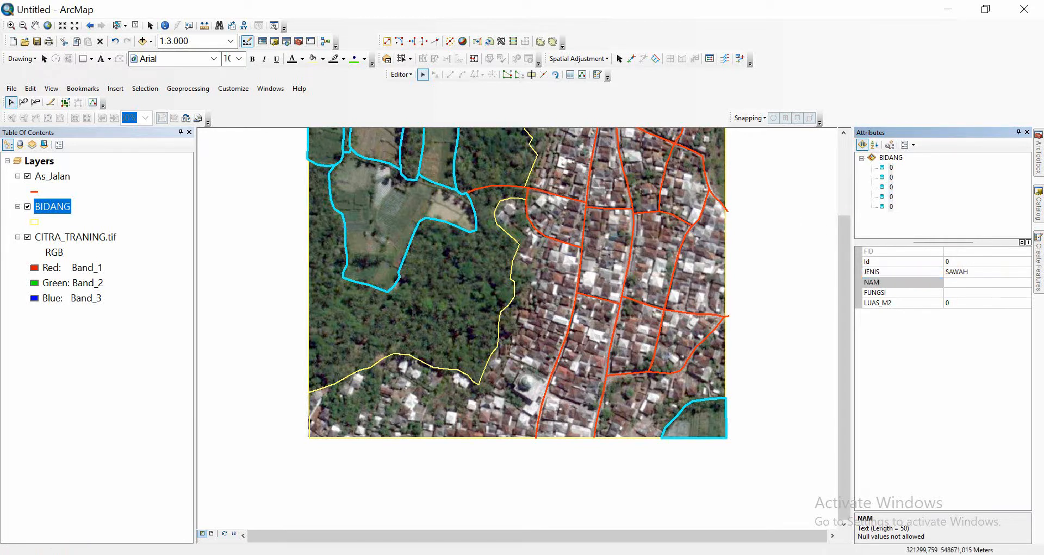
{"action": "left_click", "coordinate": [990, 261]}
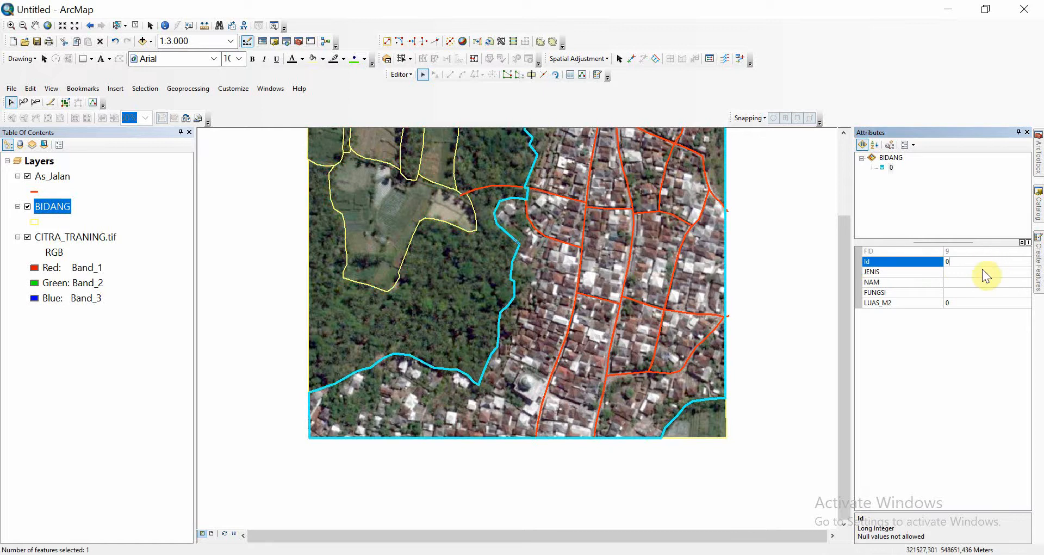
{"action": "left_click", "coordinate": [983, 270]}
{"action": "type", "text": "PERMUKIMAN"}
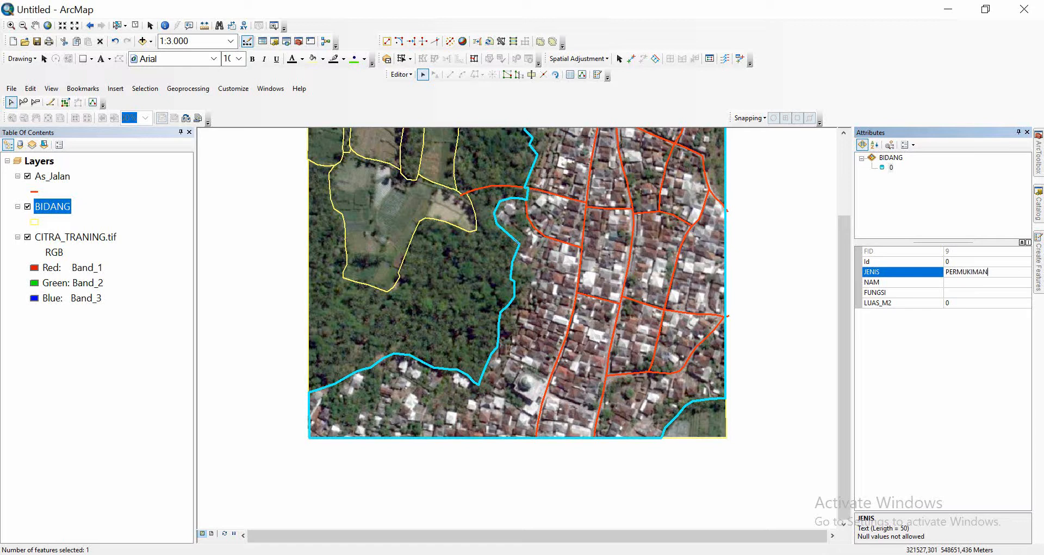
{"action": "key", "text": "Return"}
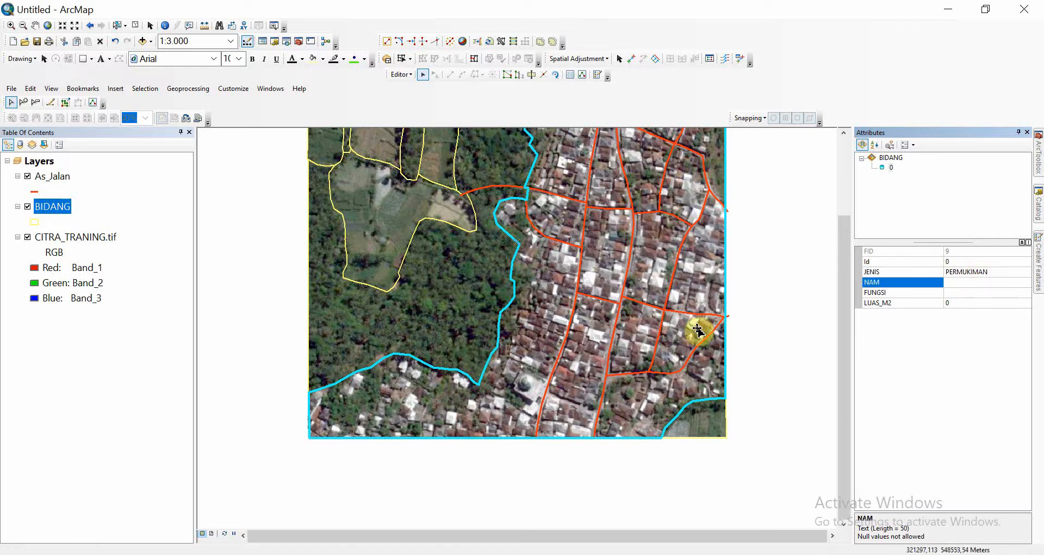
Step: Clear the parcel selection and save the attribute edits
{"action": "left_click", "coordinate": [771, 282]}
{"action": "left_click_drag", "start_coordinate": [771, 281], "coordinate": [694, 375]}
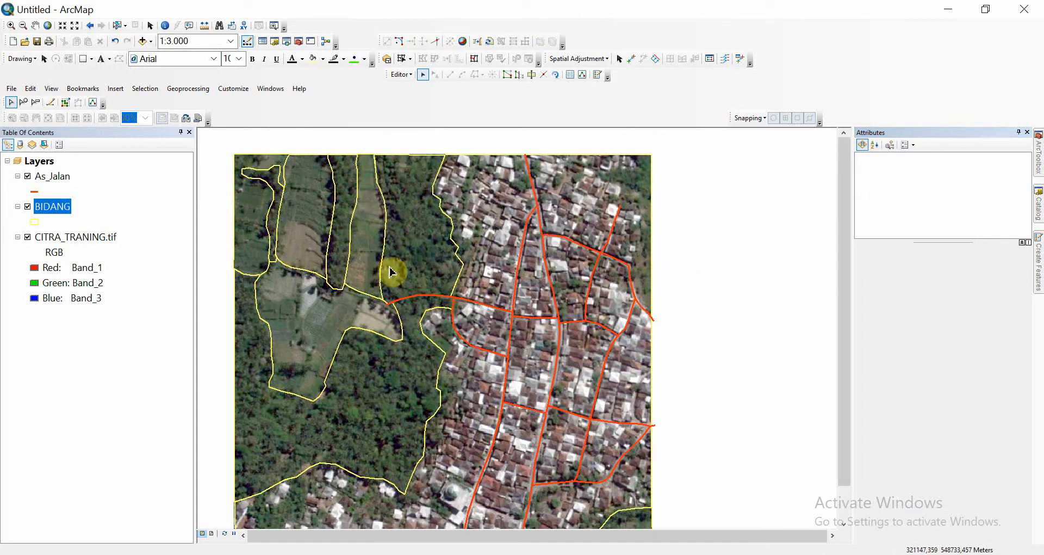
{"action": "scroll", "coordinate": [419, 278], "scroll_direction": "down", "scroll_amount": 1}
{"action": "left_click", "coordinate": [401, 74]}
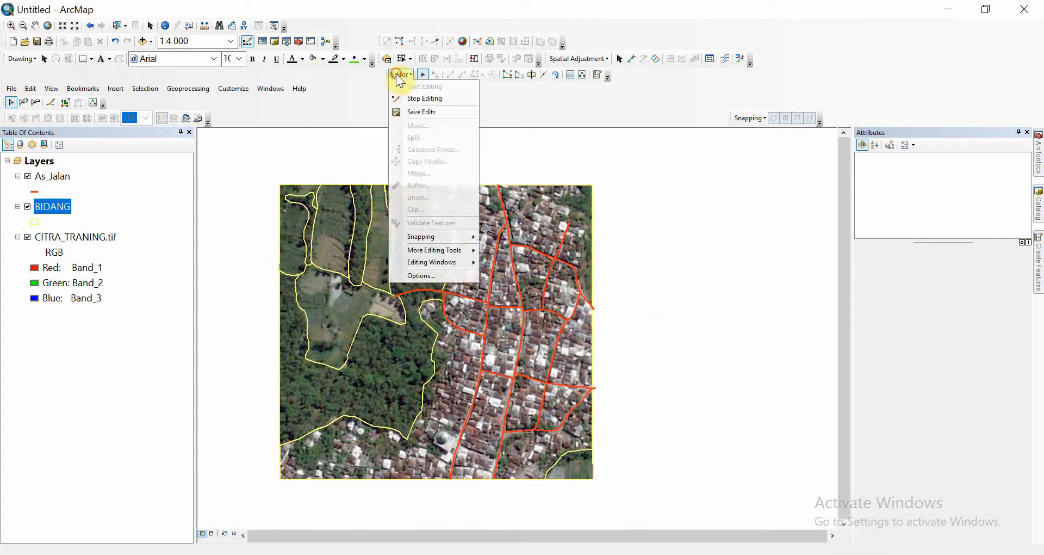
{"action": "left_click", "coordinate": [416, 111]}
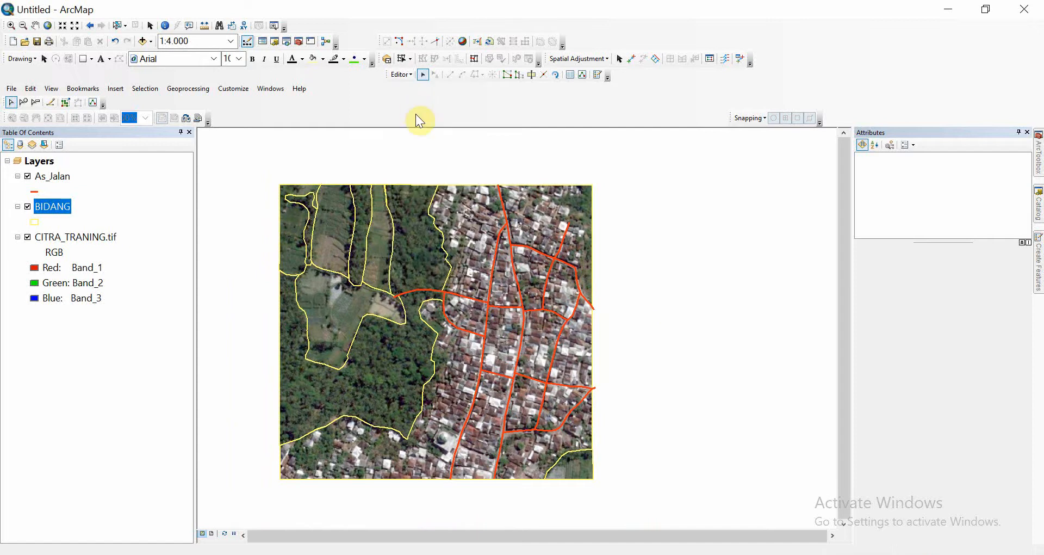
Step: Turn on labels for the BIDANG layer with JENIS as the label field
{"action": "right_click", "coordinate": [51, 207]}
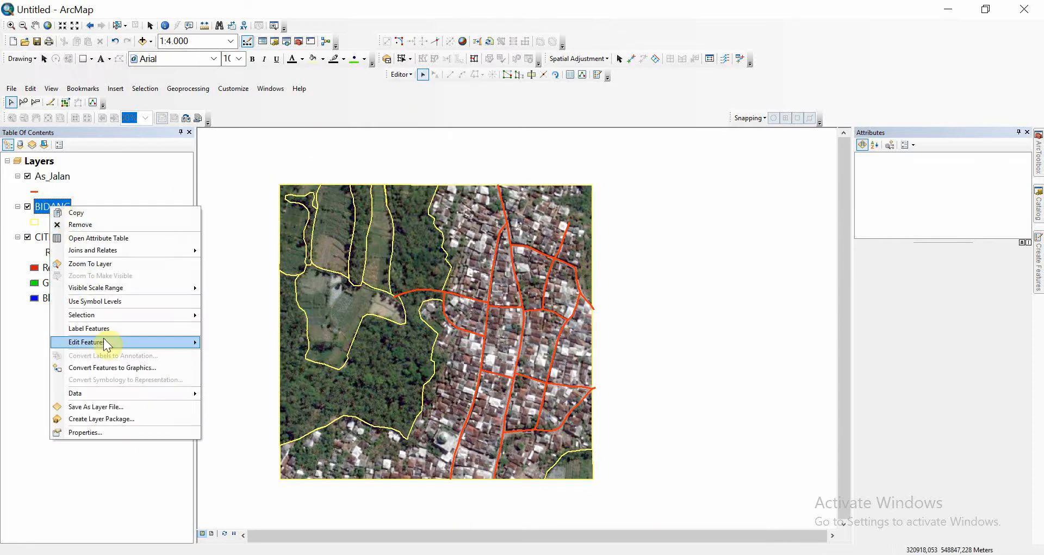
{"action": "left_click", "coordinate": [108, 432]}
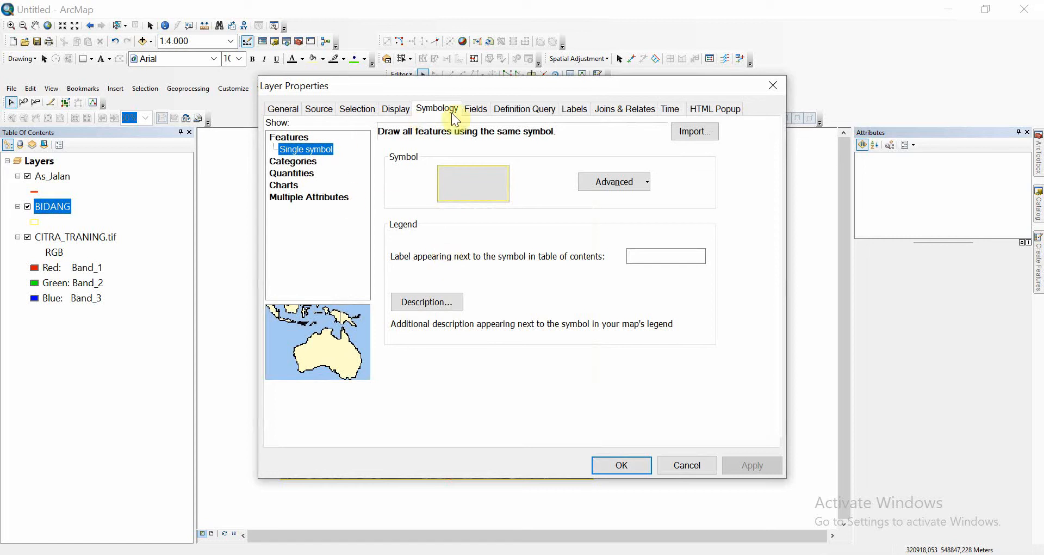
{"action": "left_click", "coordinate": [572, 110]}
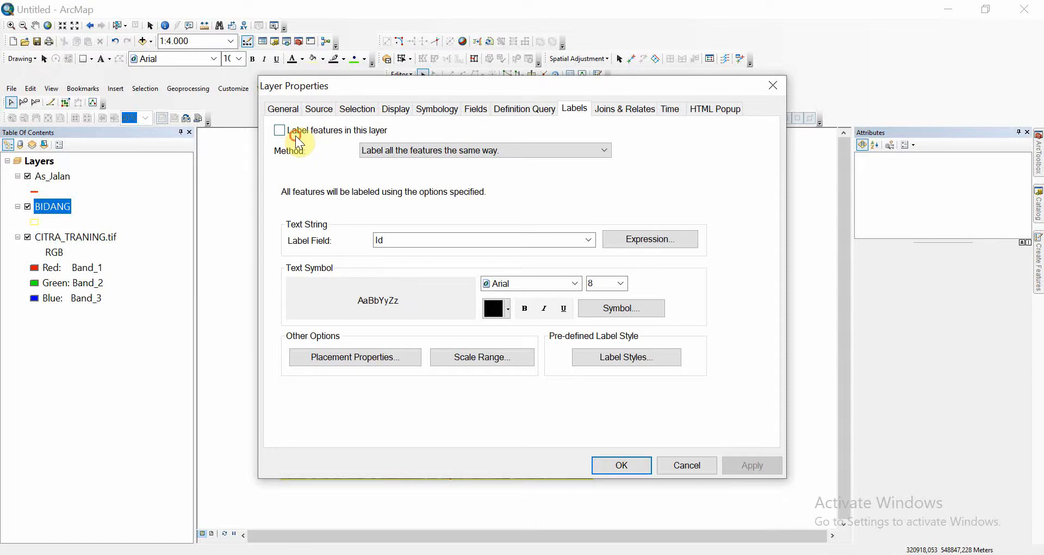
{"action": "left_click", "coordinate": [296, 139]}
{"action": "left_click", "coordinate": [400, 240]}
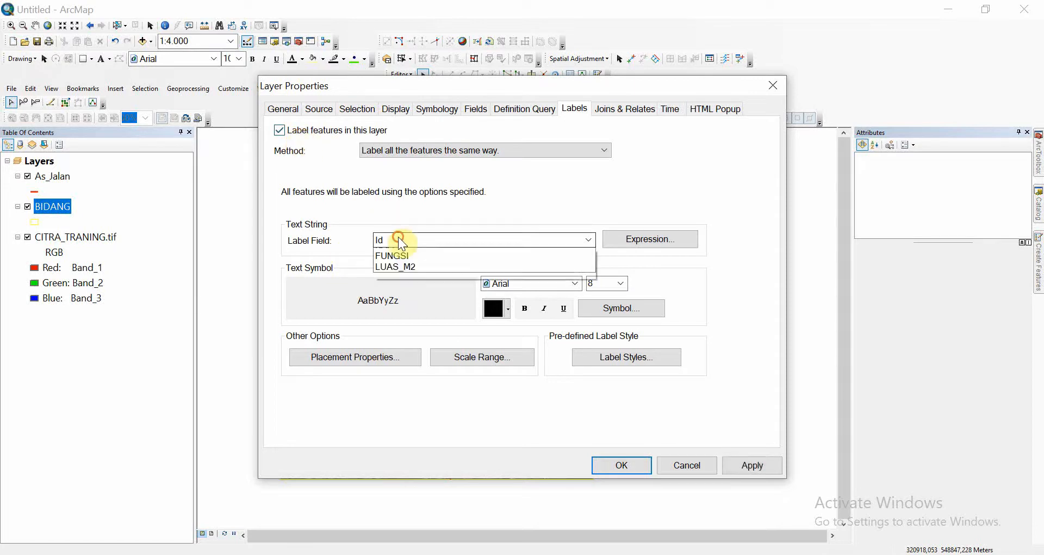
{"action": "left_click", "coordinate": [390, 281]}
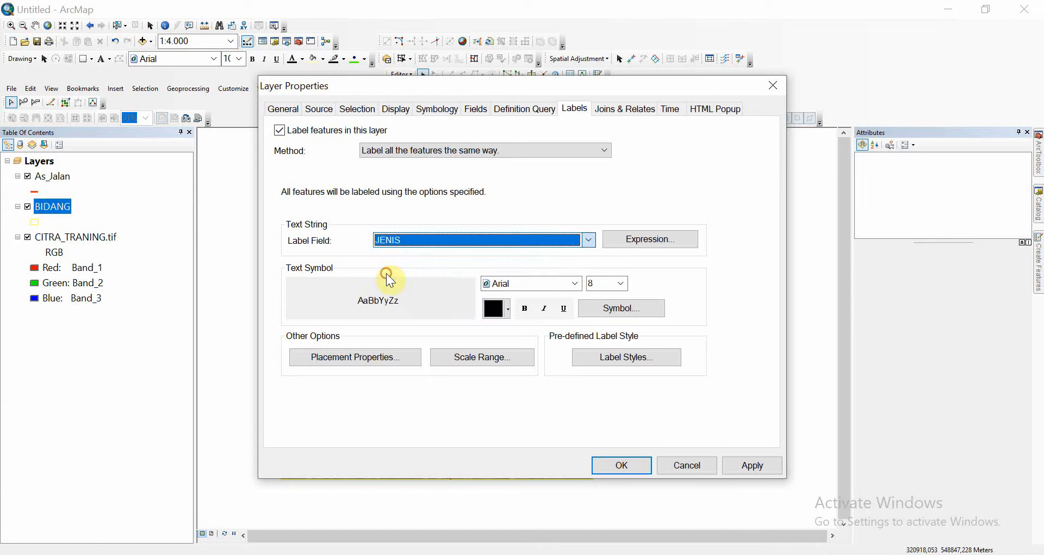
Step: Make the BIDANG label text red and bold, and apply the layer settings
{"action": "left_click", "coordinate": [506, 309]}
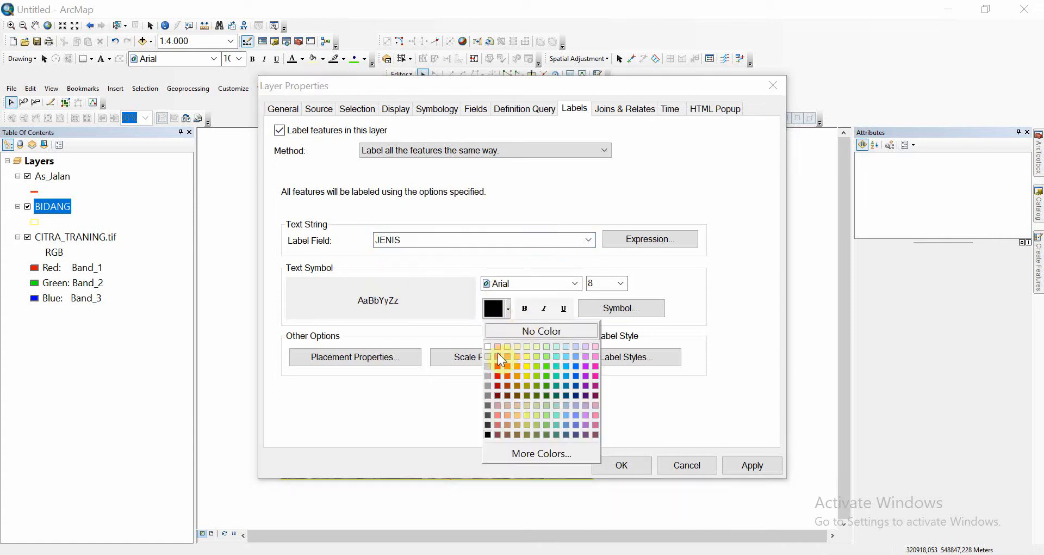
{"action": "left_click", "coordinate": [498, 366]}
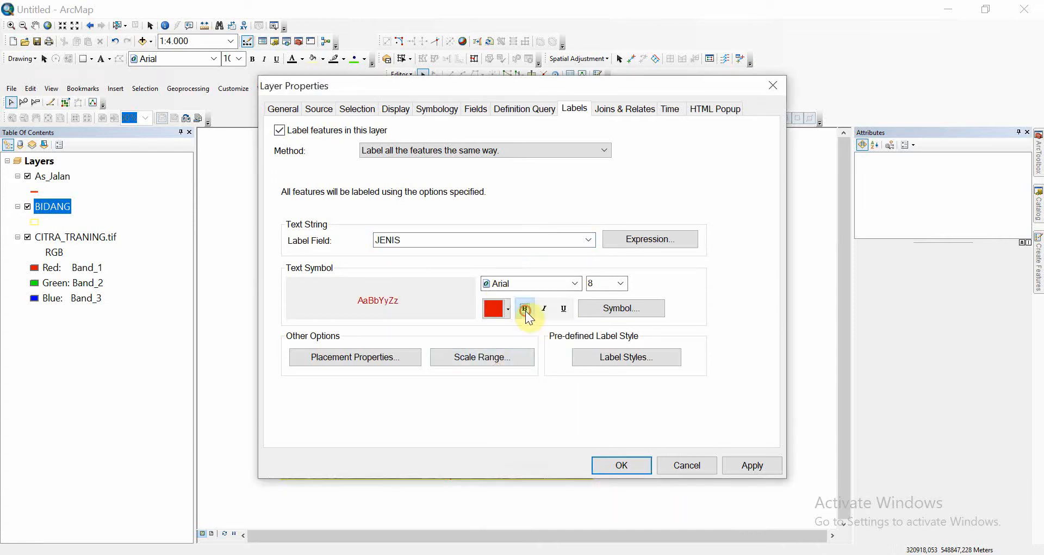
{"action": "left_click", "coordinate": [526, 309]}
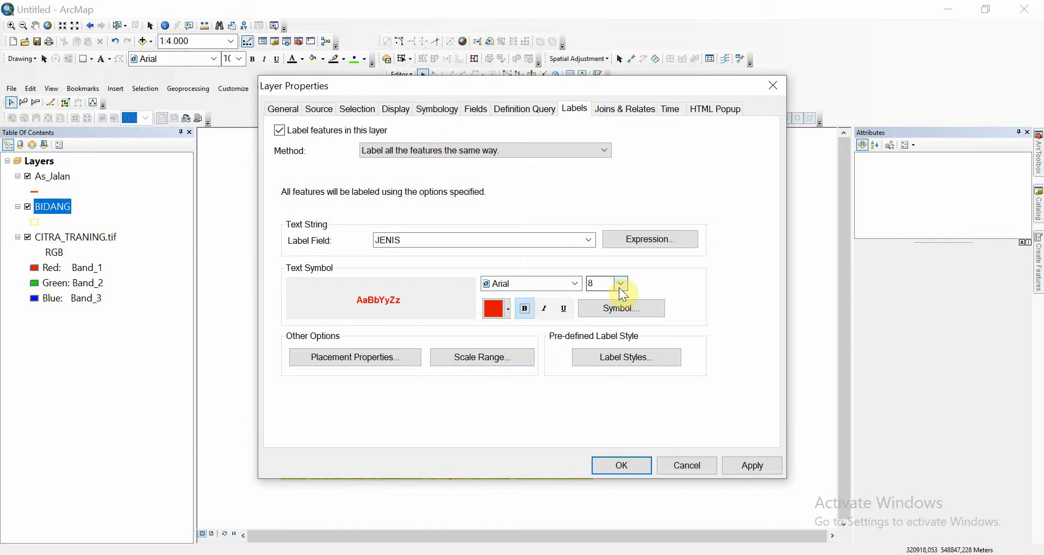
{"action": "left_click", "coordinate": [622, 466]}
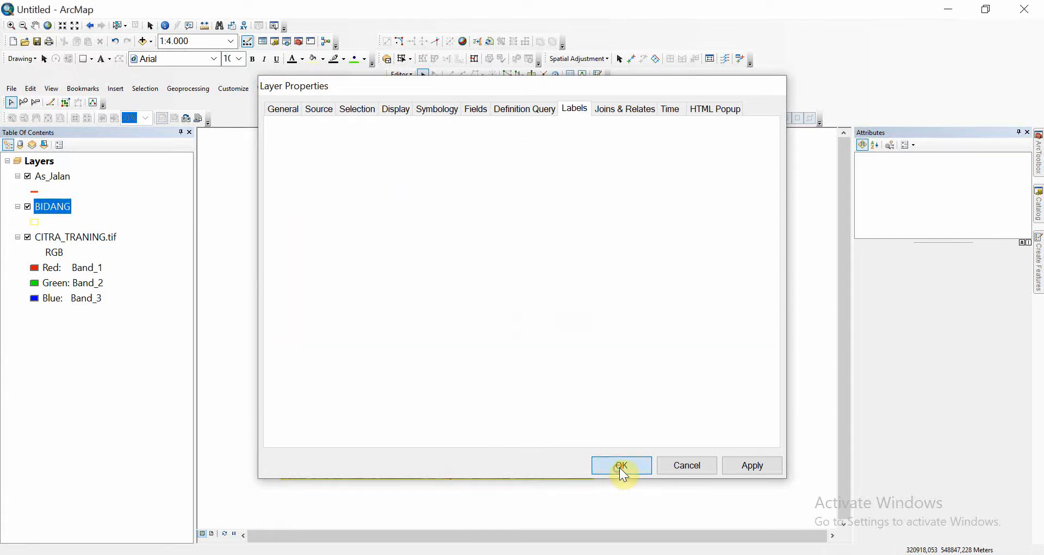
Step: Hide the CITRA_TRANING.tif image beneath the roads and the labelled parcels
{"action": "scroll", "coordinate": [342, 247], "scroll_direction": "up", "scroll_amount": 2}
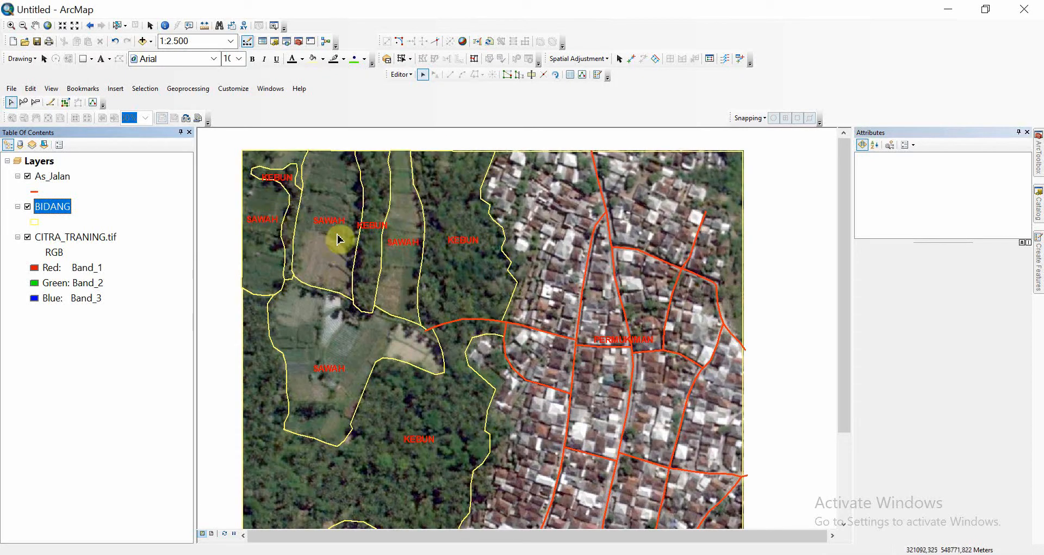
{"action": "left_click_drag", "start_coordinate": [468, 415], "coordinate": [354, 299]}
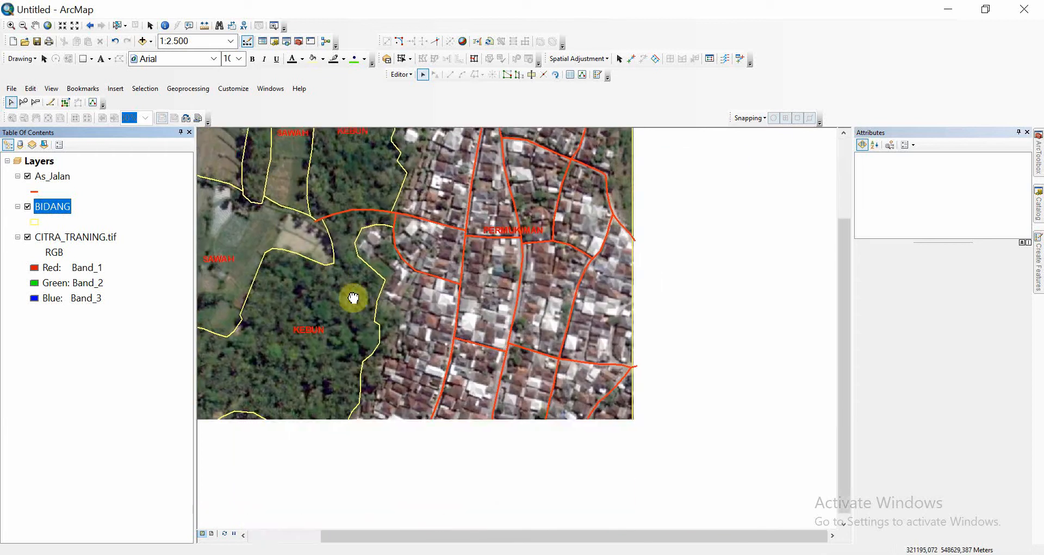
{"action": "left_click_drag", "start_coordinate": [495, 234], "coordinate": [506, 351]}
{"action": "left_click_drag", "start_coordinate": [446, 341], "coordinate": [549, 310]}
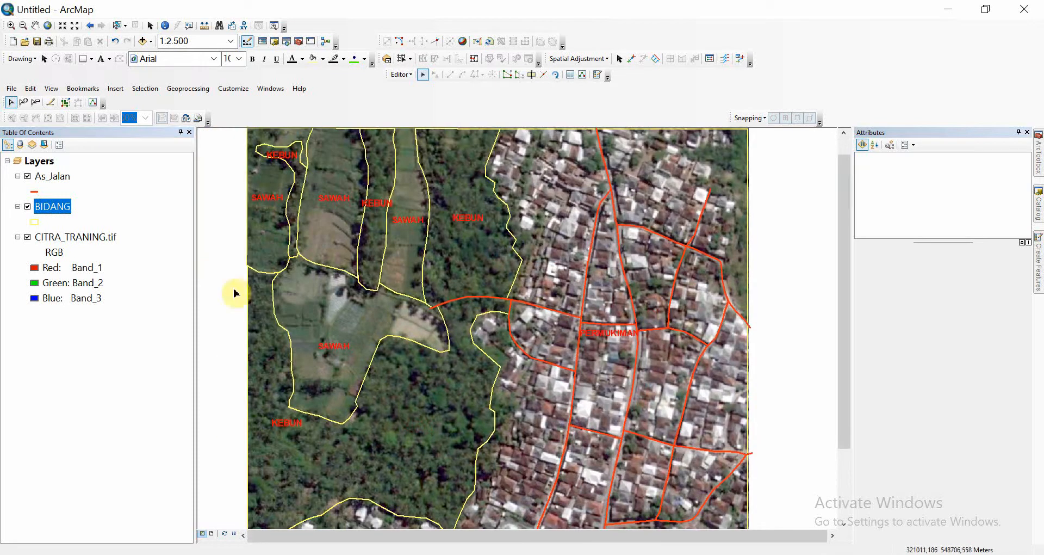
{"action": "scroll", "coordinate": [333, 287], "scroll_direction": "up", "scroll_amount": 1}
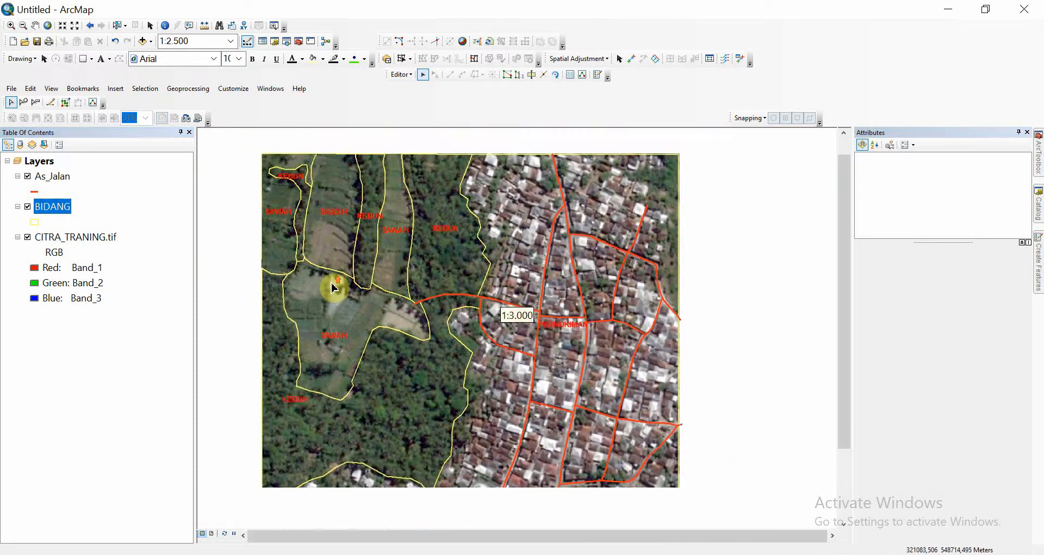
{"action": "scroll", "coordinate": [333, 287], "scroll_direction": "up", "scroll_amount": 1}
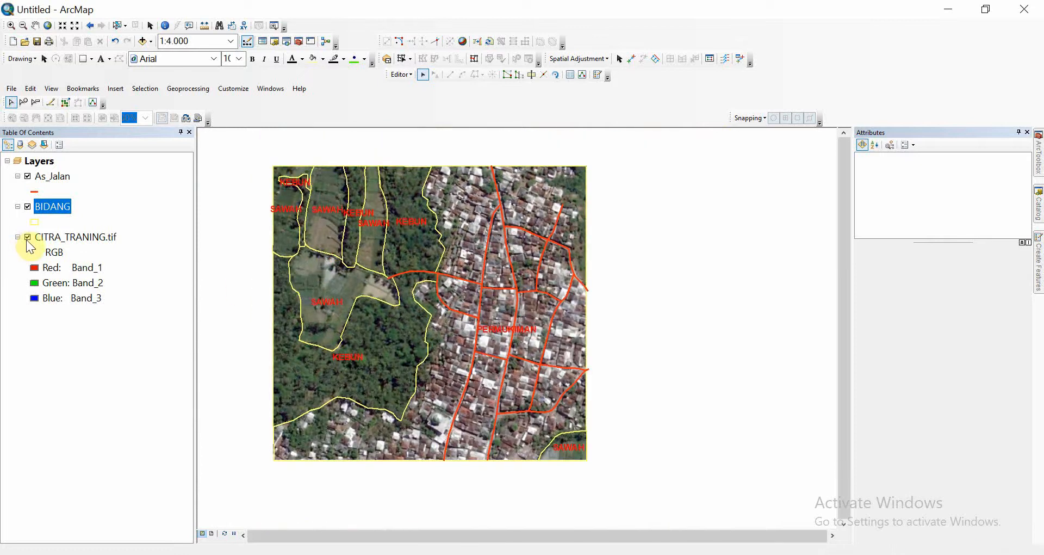
{"action": "left_click", "coordinate": [27, 237]}
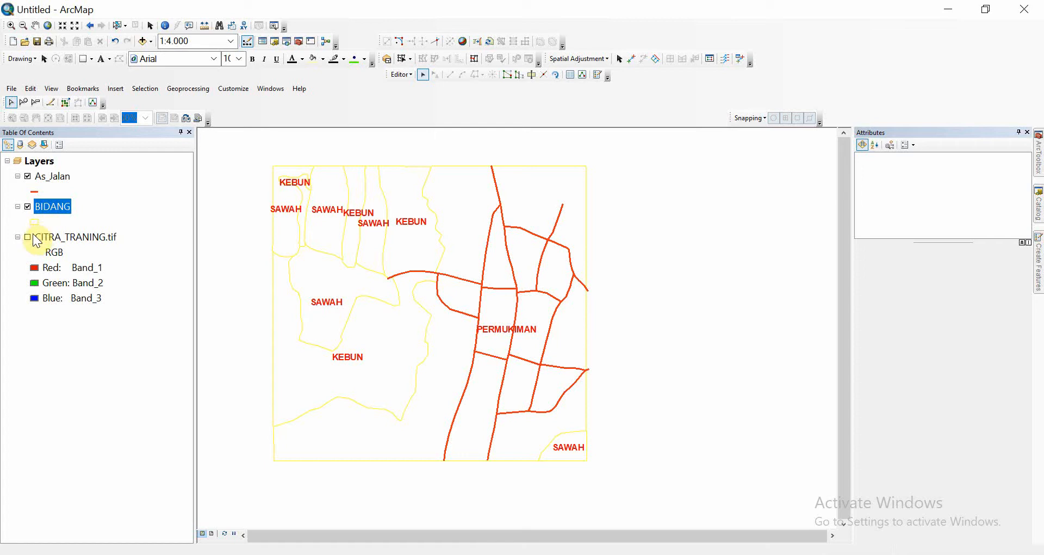
{"action": "left_click", "coordinate": [28, 237]}
{"action": "left_click", "coordinate": [28, 237]}
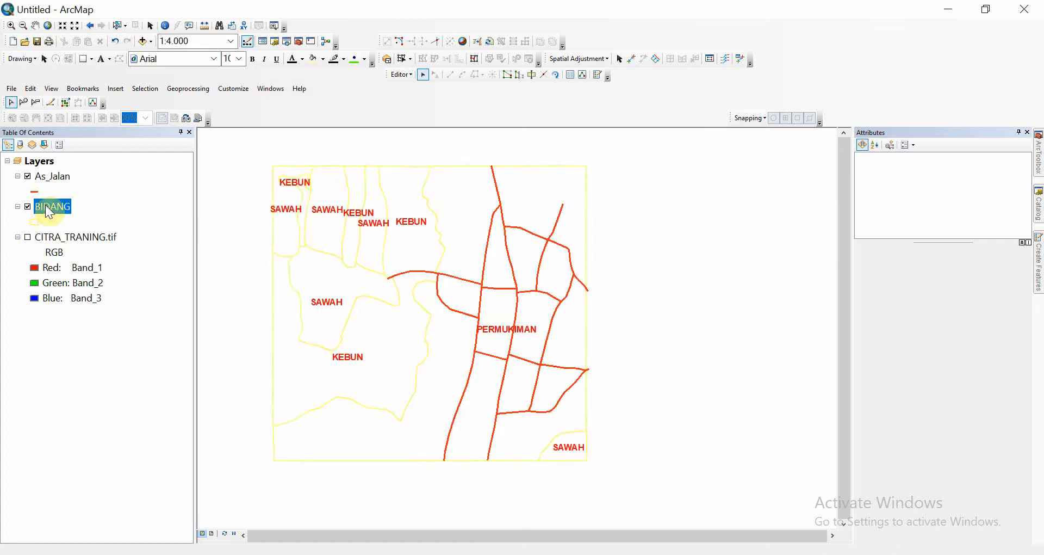
Step: Symbolize the BIDANG layer by unique values of the JENIS field with a multicolour ramp, adding all values
{"action": "left_click", "coordinate": [45, 206]}
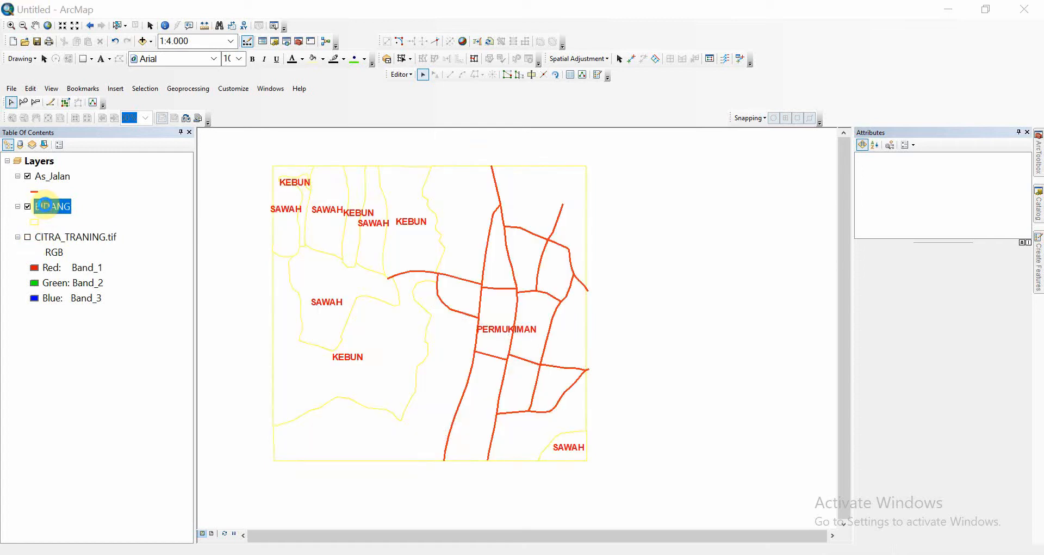
{"action": "double_click", "coordinate": [46, 206]}
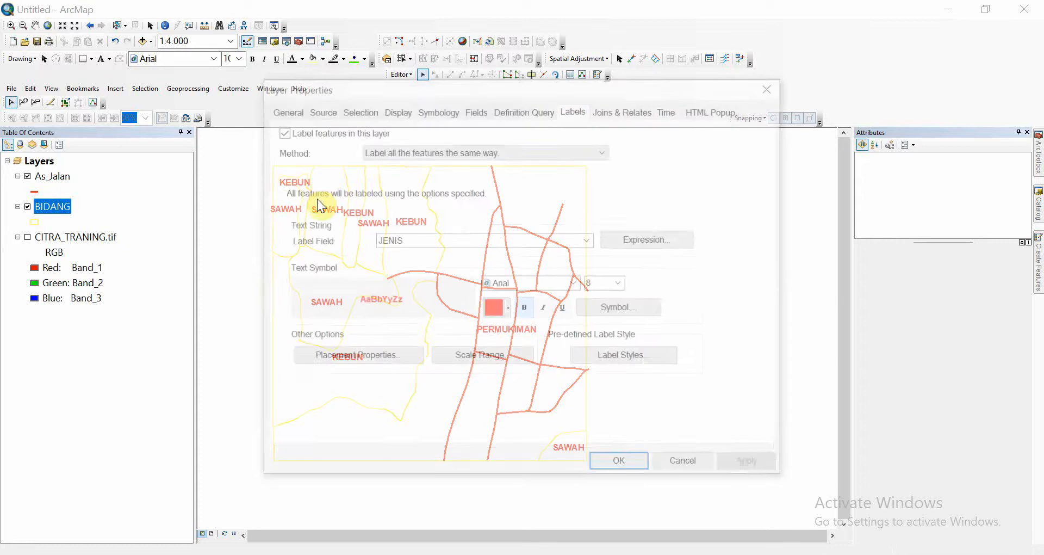
{"action": "left_click", "coordinate": [429, 114]}
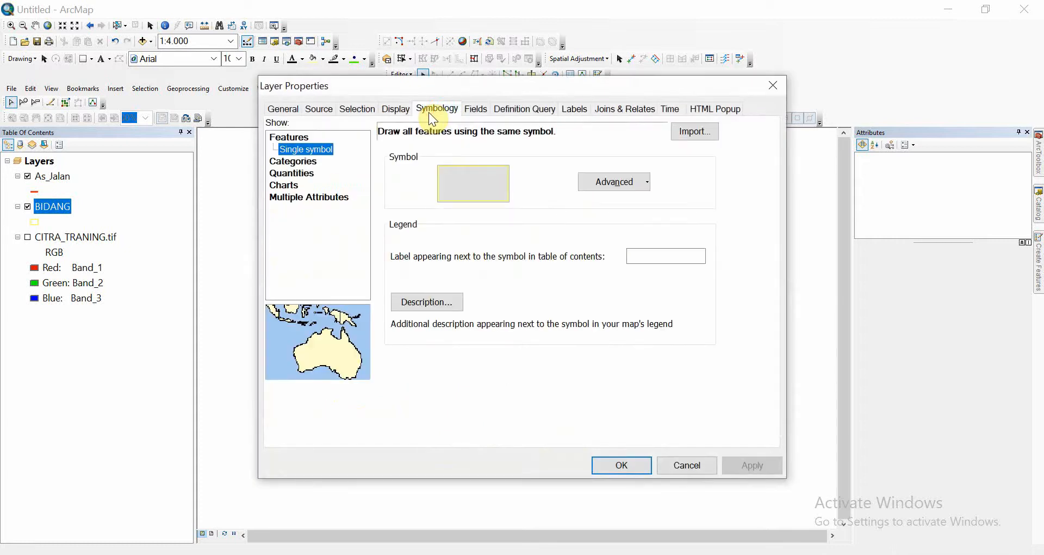
{"action": "left_click", "coordinate": [304, 161]}
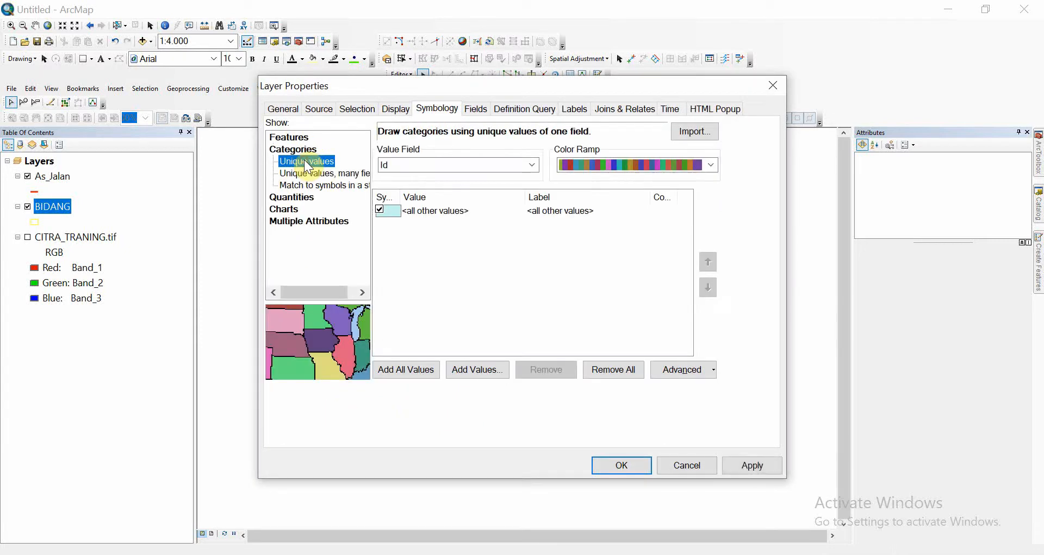
{"action": "left_click", "coordinate": [412, 166]}
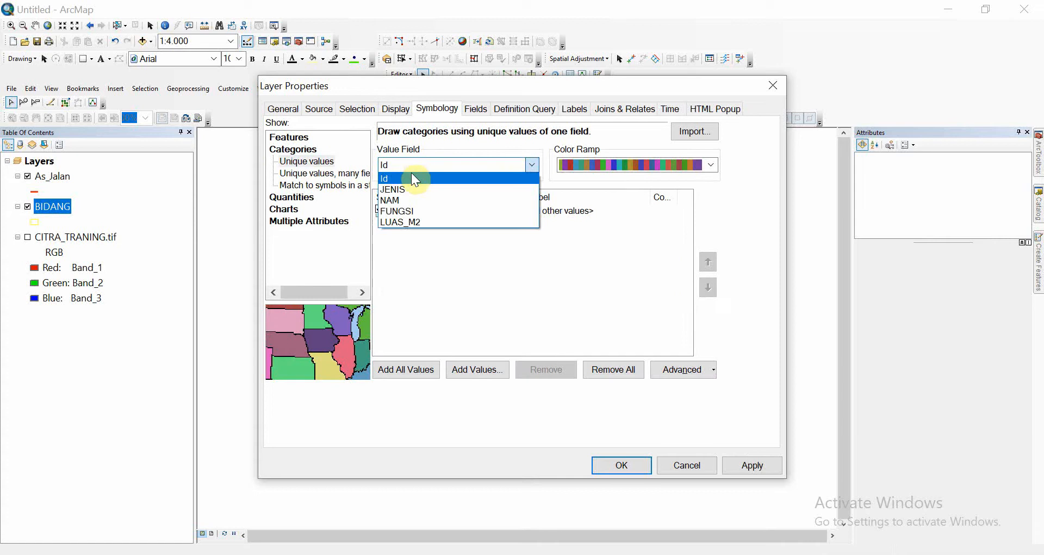
{"action": "left_click", "coordinate": [413, 191]}
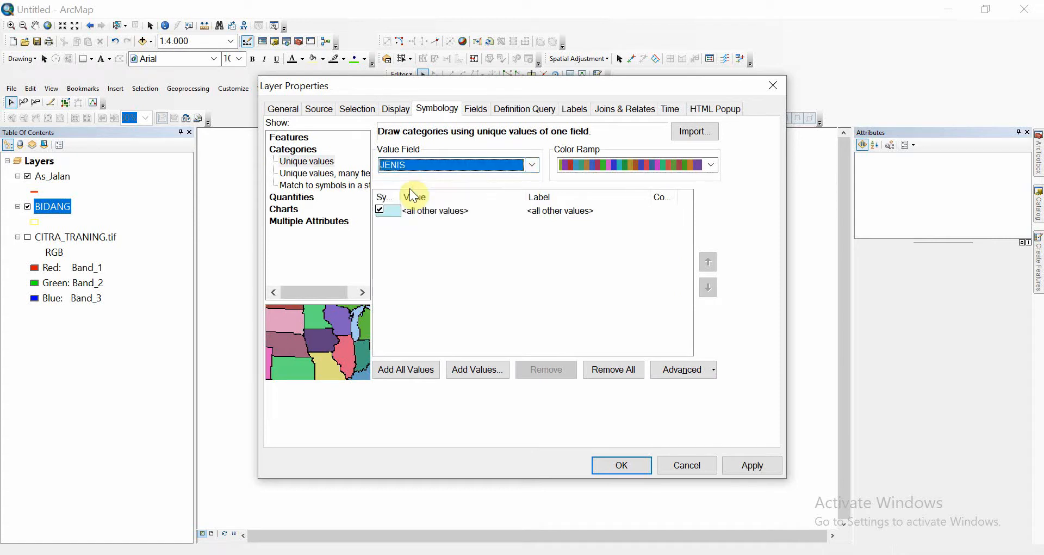
{"action": "left_click", "coordinate": [614, 162]}
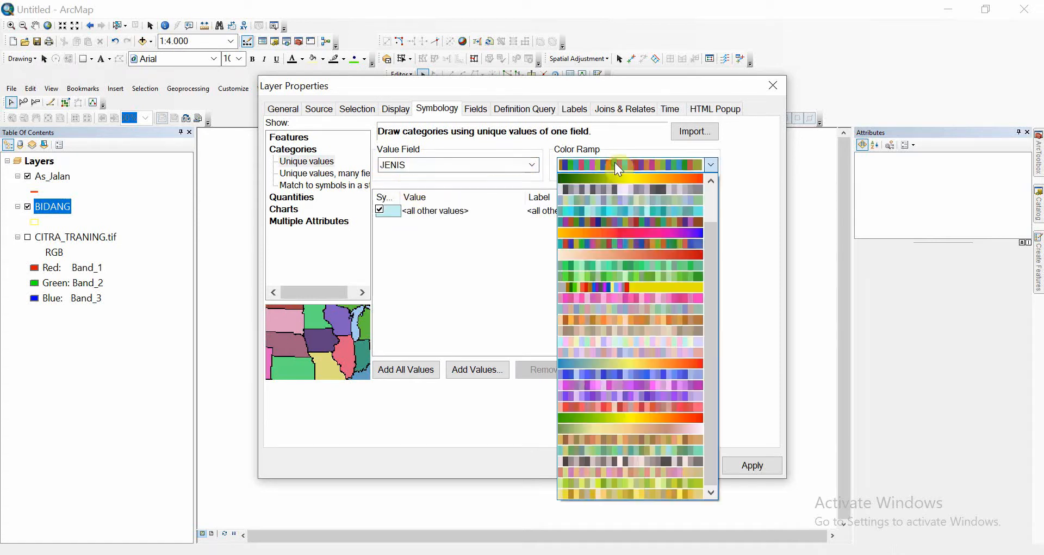
{"action": "left_click", "coordinate": [616, 220]}
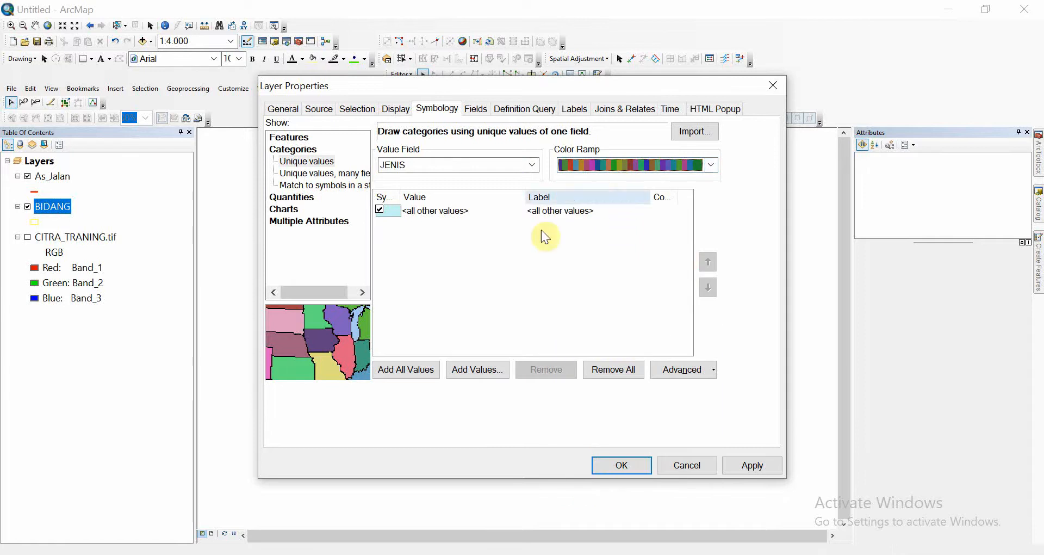
{"action": "left_click", "coordinate": [393, 369]}
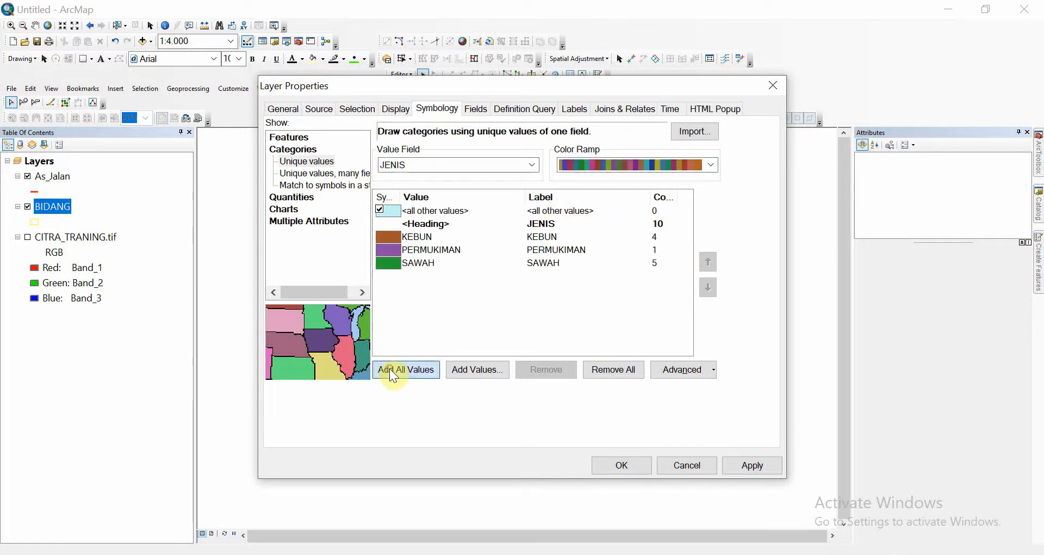
Step: Assign the Kebun symbol from the IMD19 style to the KEBUN category
{"action": "double_click", "coordinate": [389, 237]}
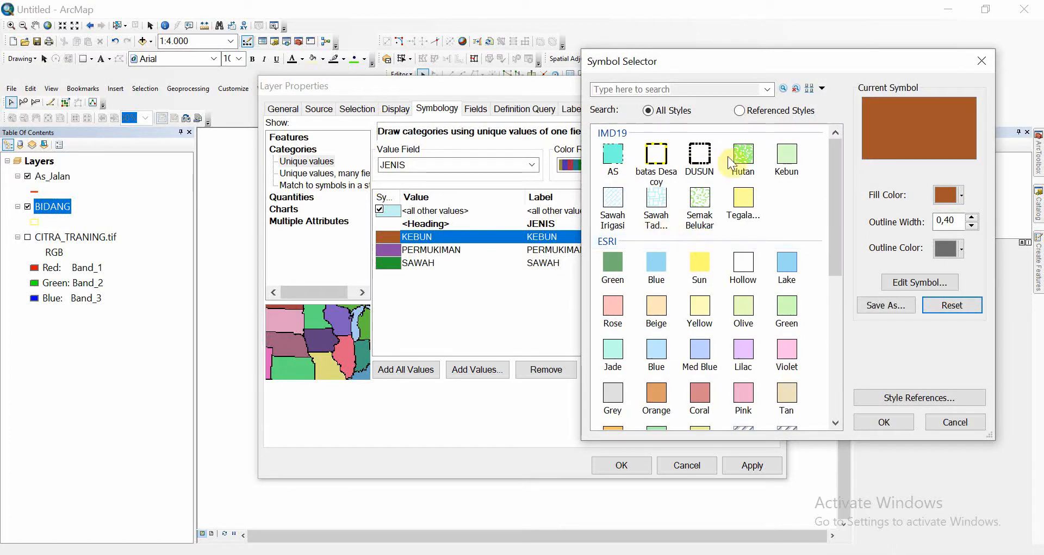
{"action": "left_click", "coordinate": [784, 157]}
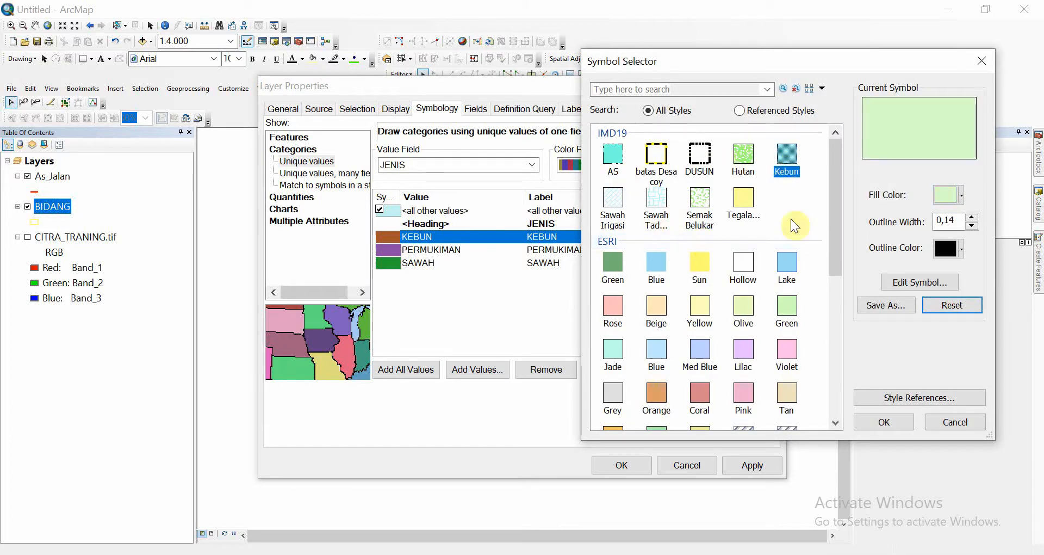
{"action": "left_click", "coordinate": [884, 421]}
Step: Assign the Violet symbol from the ESRI style to the PERMUKIMAN category
{"action": "left_click", "coordinate": [389, 251]}
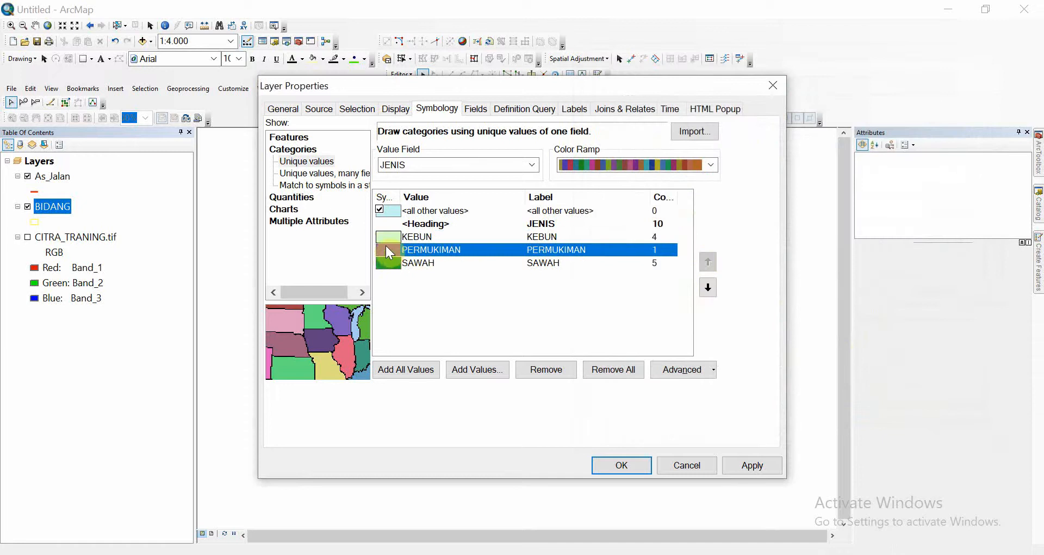
{"action": "double_click", "coordinate": [389, 251]}
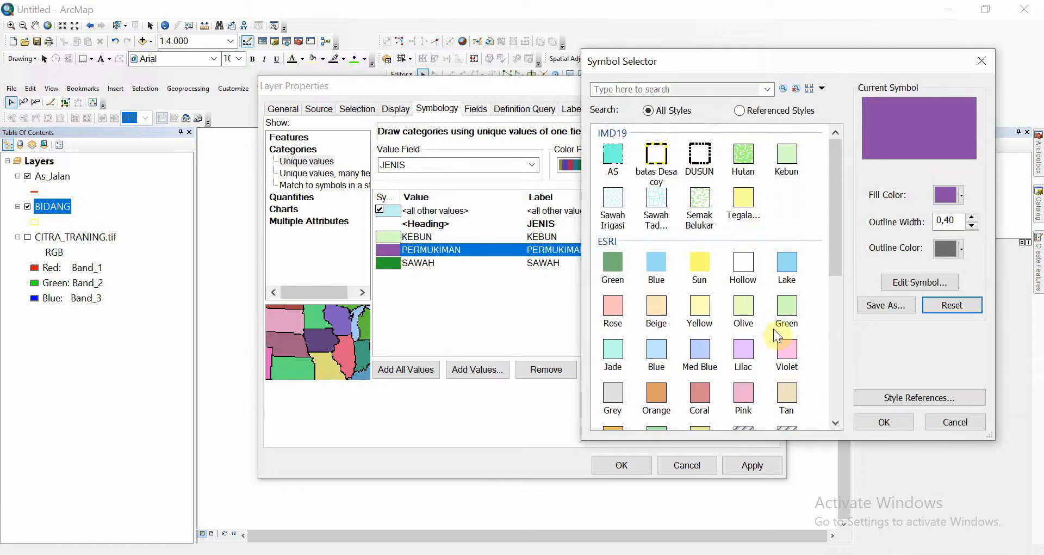
{"action": "left_click", "coordinate": [788, 353]}
{"action": "left_click", "coordinate": [901, 423]}
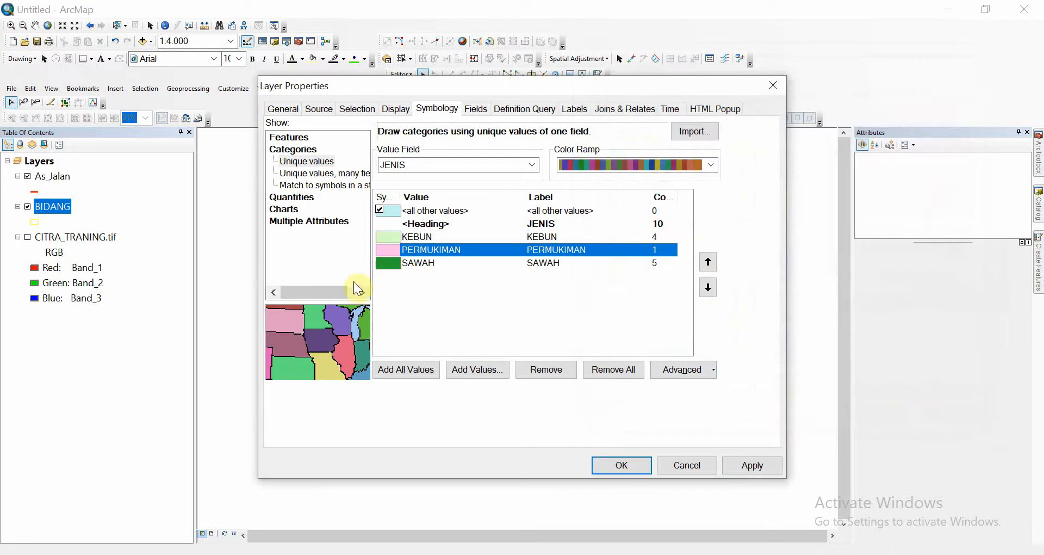
Step: Assign the Sawah Irigasi symbol to the SAWAH category and accept the BIDANG layer settings
{"action": "double_click", "coordinate": [389, 263]}
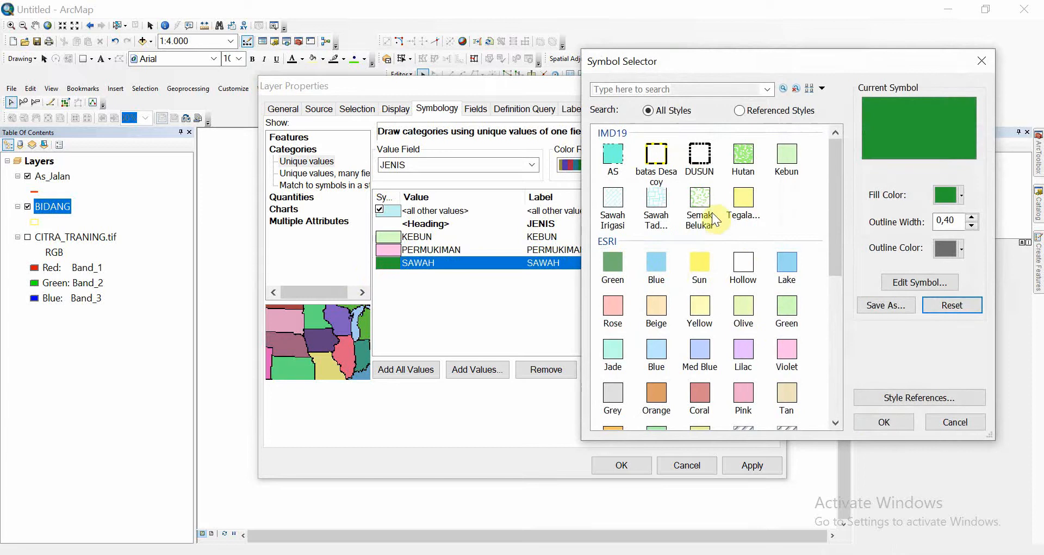
{"action": "left_click", "coordinate": [615, 200]}
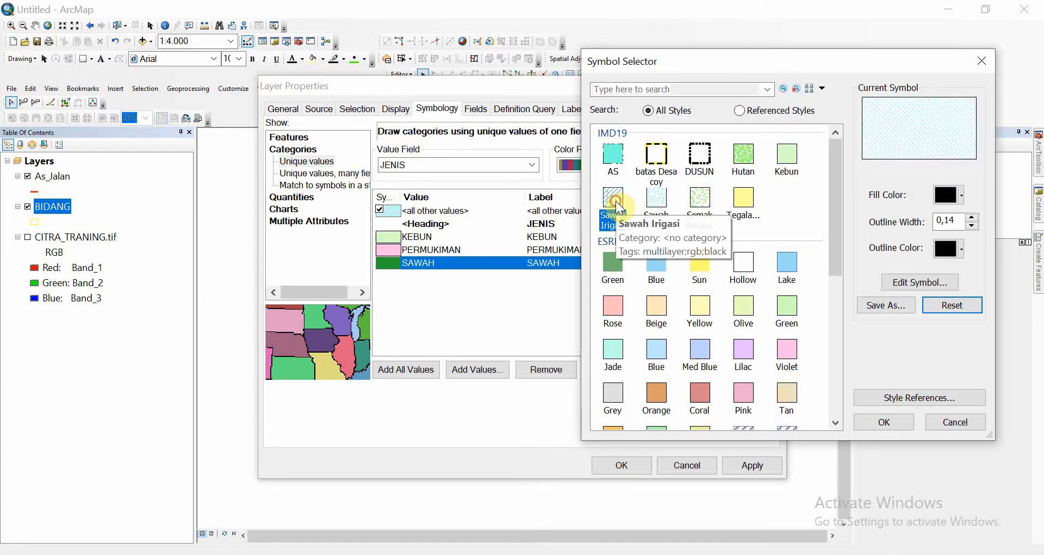
{"action": "left_click", "coordinate": [890, 422]}
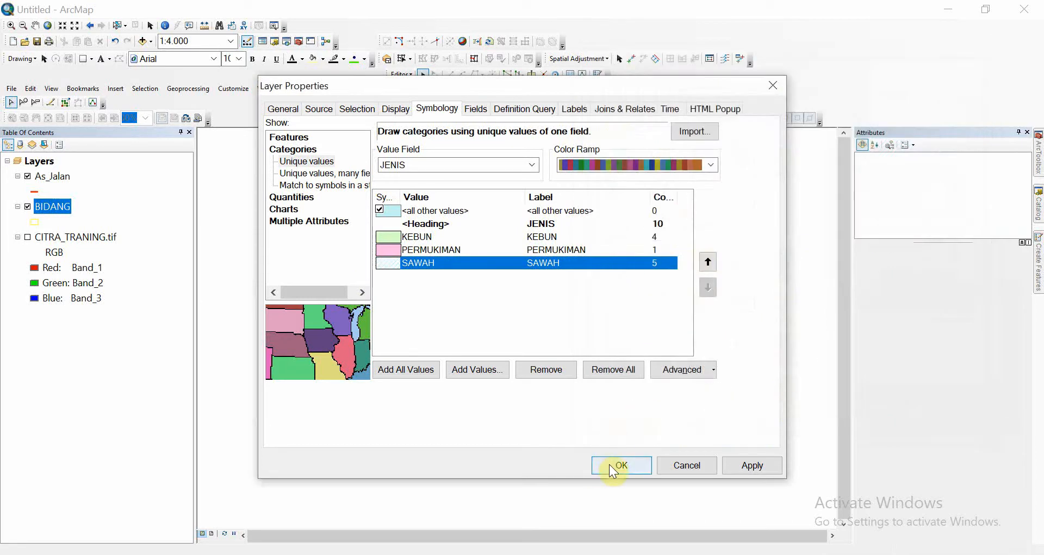
{"action": "left_click", "coordinate": [610, 465]}
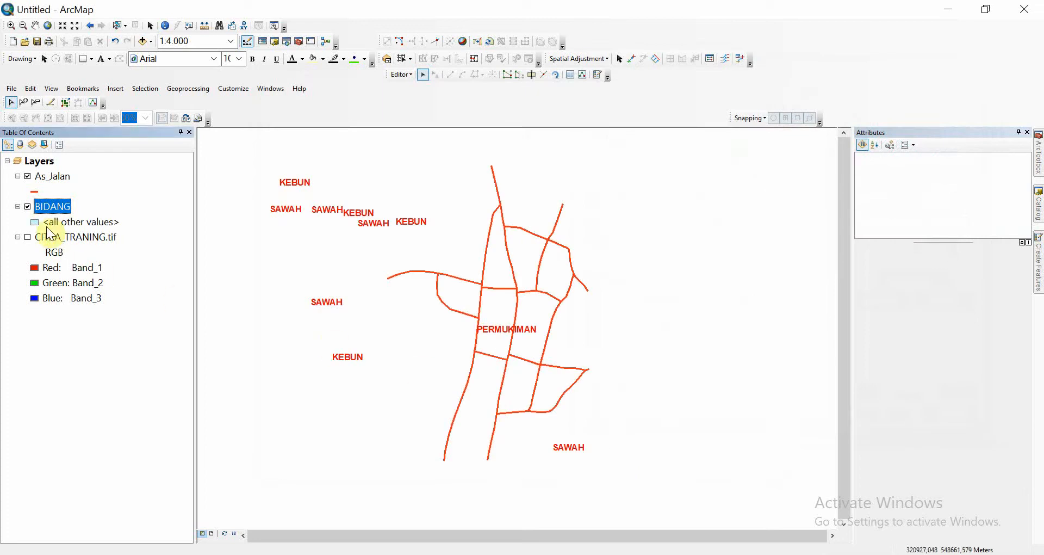
Step: Add all JENIS values to the BIDANG symbology again and accept the layer settings
{"action": "double_click", "coordinate": [53, 209]}
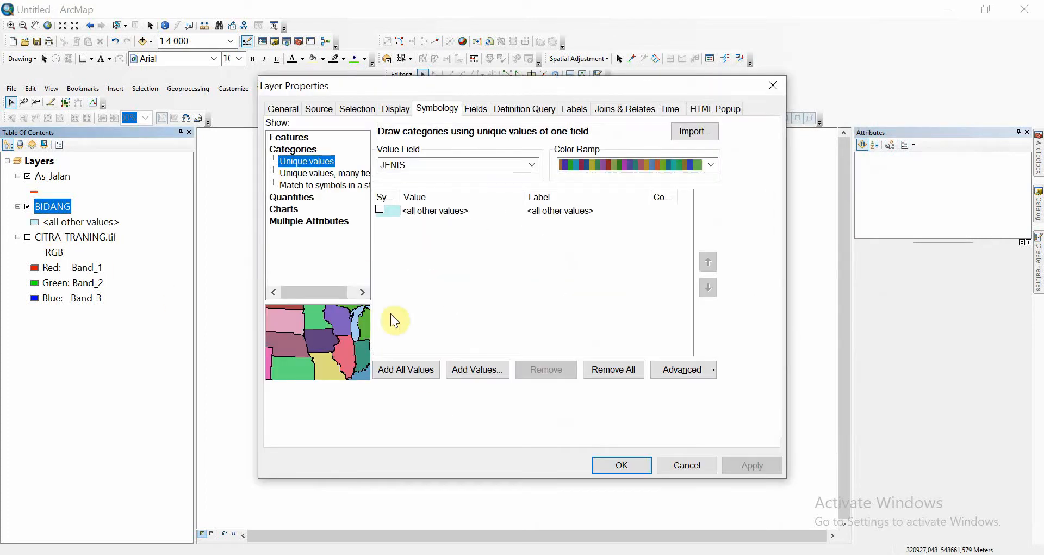
{"action": "left_click", "coordinate": [406, 371]}
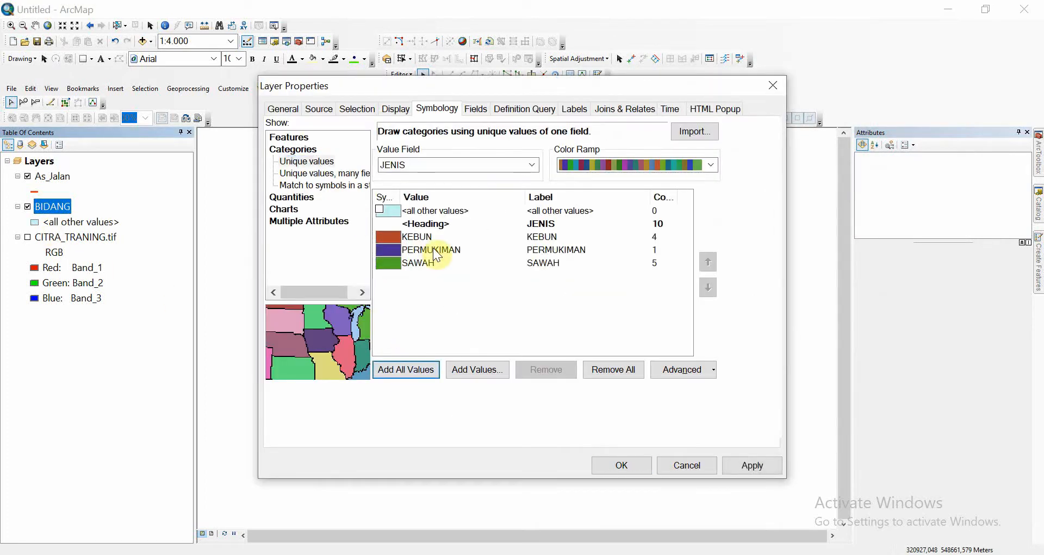
{"action": "left_click", "coordinate": [622, 464]}
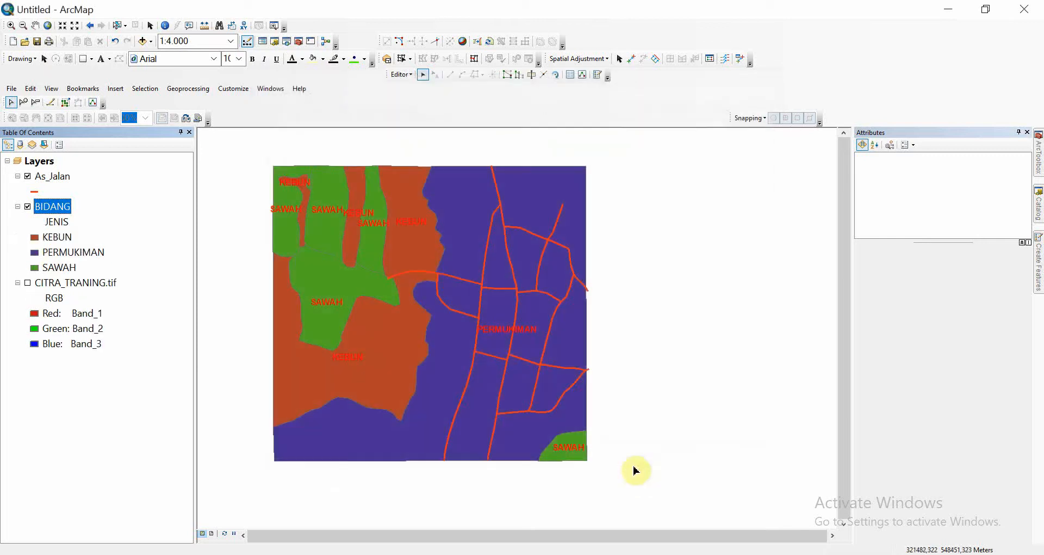
Step: Reopen the BIDANG symbology beside the map and set the KEBUN category's fill colour to bright green
{"action": "double_click", "coordinate": [53, 207]}
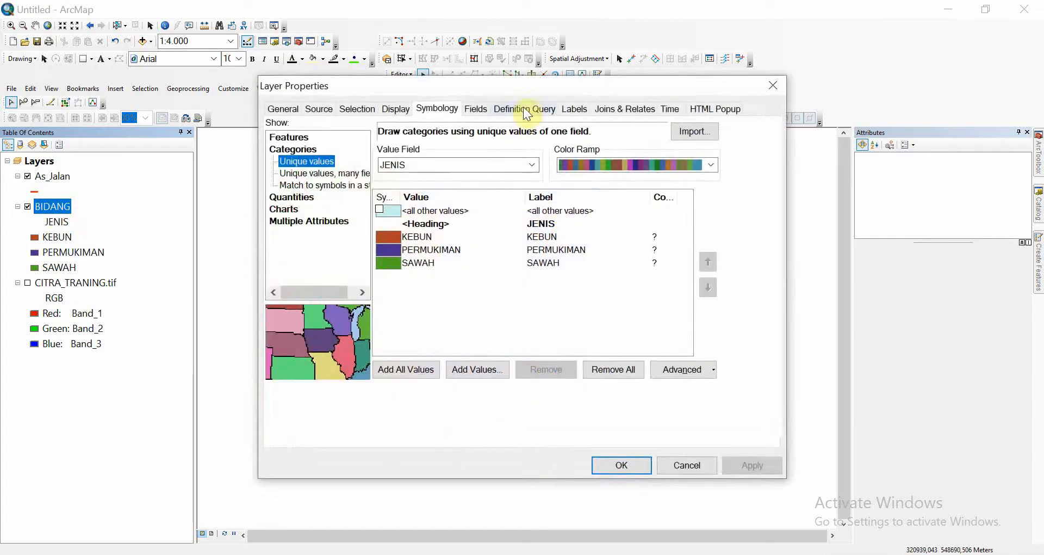
{"action": "left_click_drag", "start_coordinate": [513, 90], "coordinate": [771, 38]}
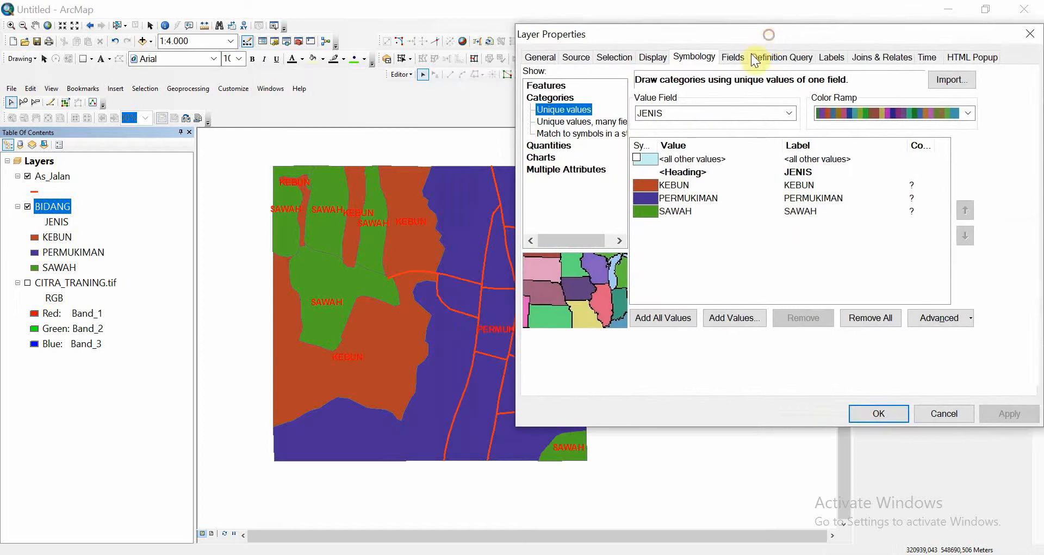
{"action": "double_click", "coordinate": [653, 186]}
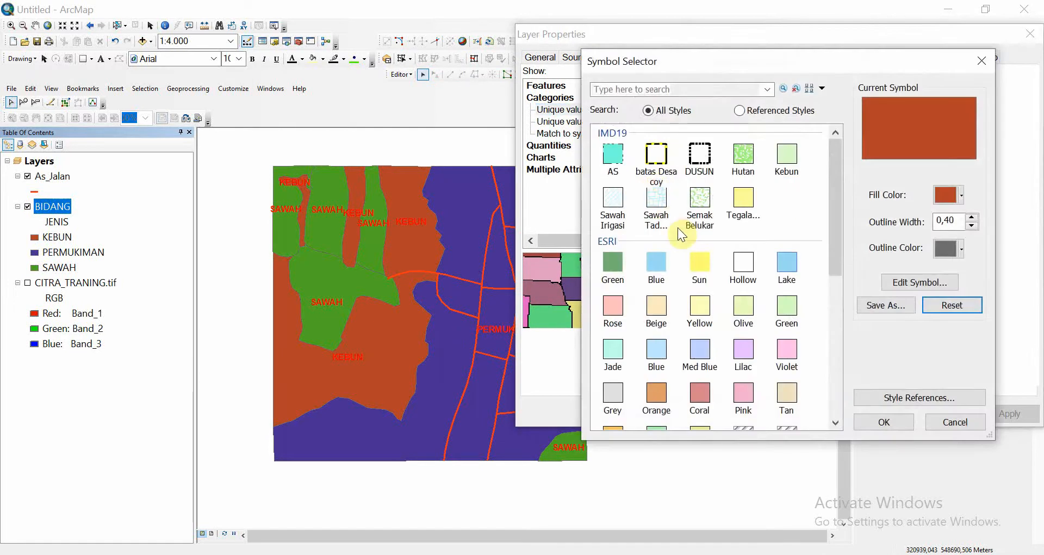
{"action": "scroll", "coordinate": [711, 277], "scroll_direction": "down", "scroll_amount": 5}
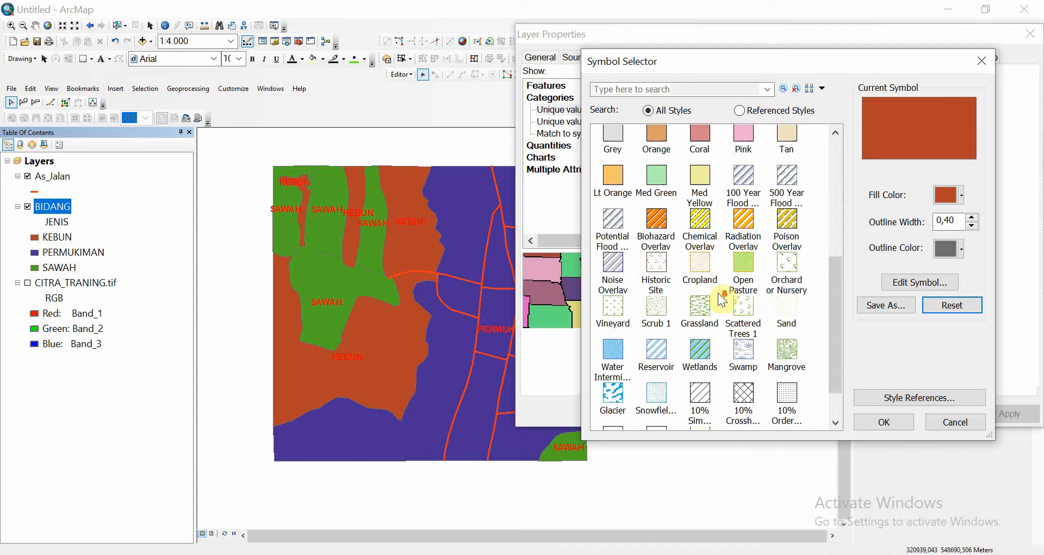
{"action": "scroll", "coordinate": [783, 287], "scroll_direction": "up", "scroll_amount": 5}
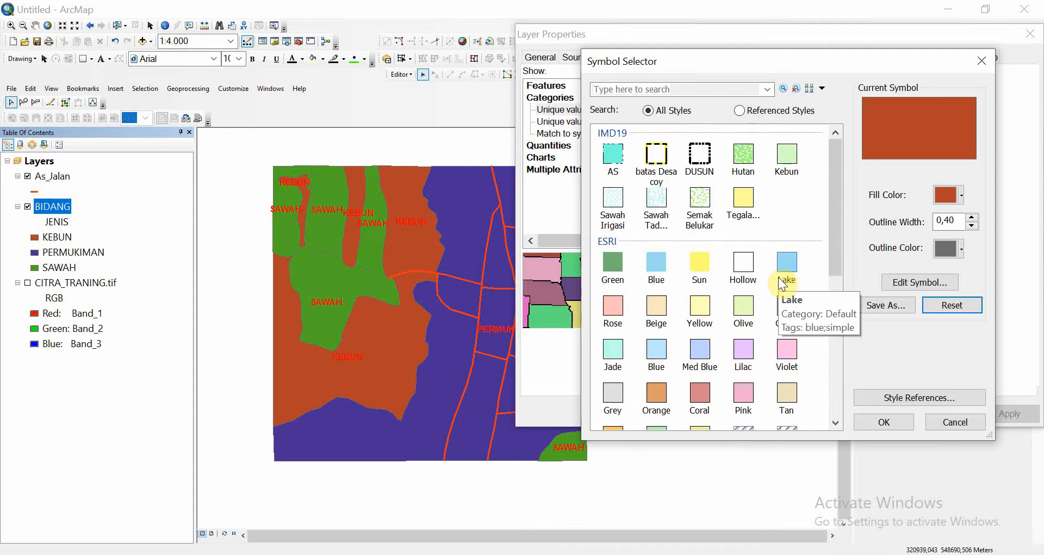
{"action": "left_click", "coordinate": [951, 192]}
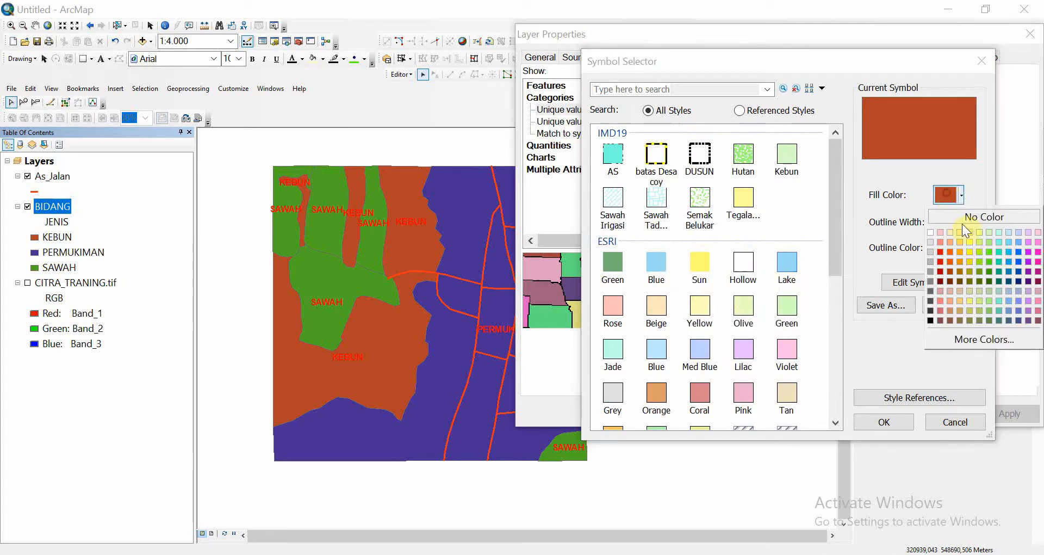
{"action": "left_click", "coordinate": [988, 252]}
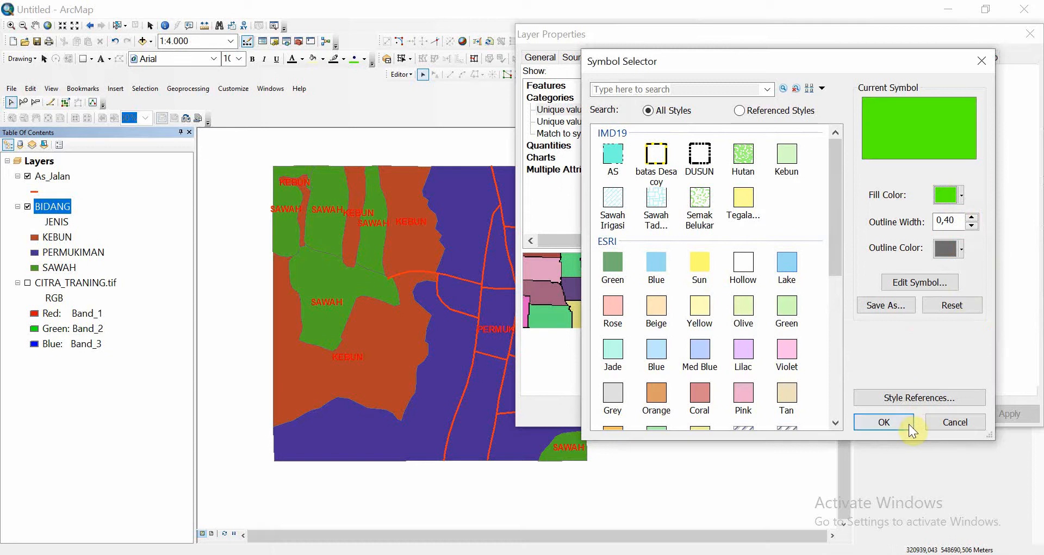
{"action": "left_click", "coordinate": [884, 422]}
Step: Assign the ESRI Violet symbol to the PERMUKIMAN category and the Lake symbol to SAWAH, and accept the layer settings
{"action": "double_click", "coordinate": [646, 198]}
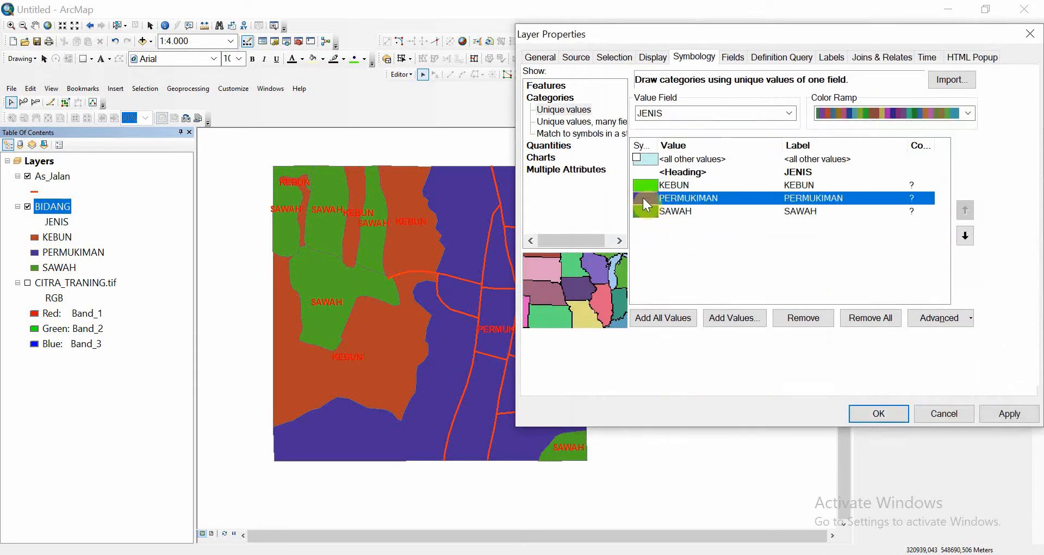
{"action": "double_click", "coordinate": [787, 351]}
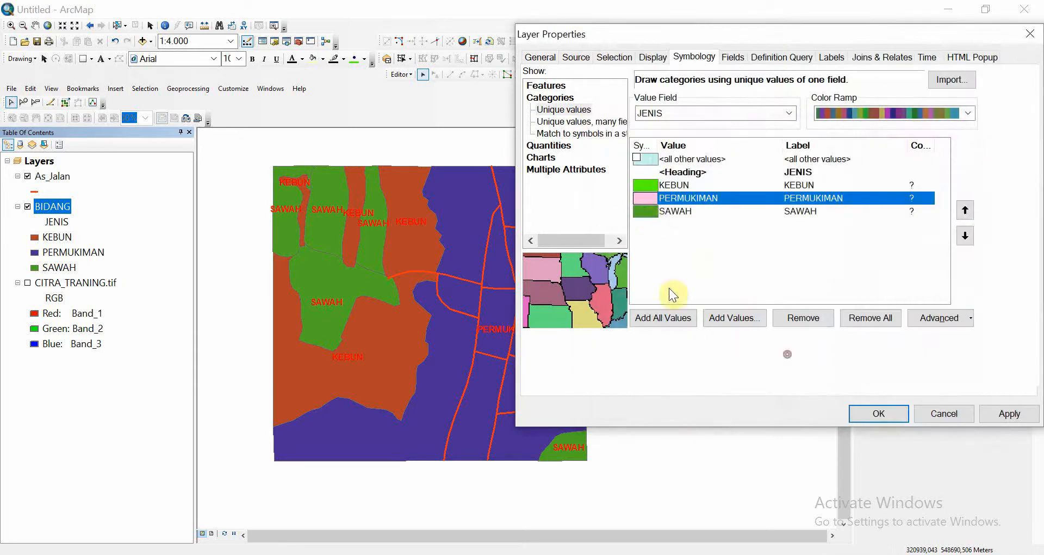
{"action": "double_click", "coordinate": [647, 214]}
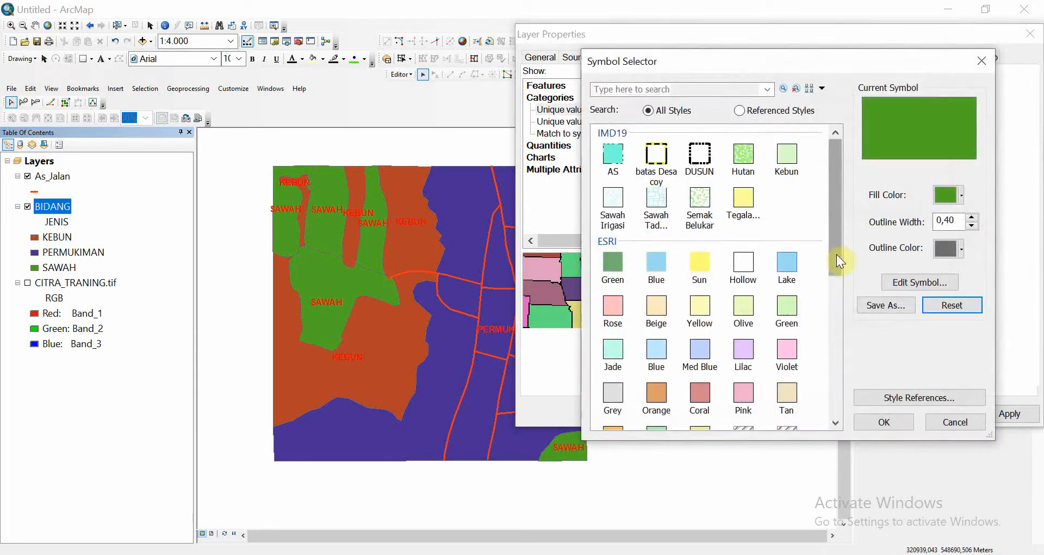
{"action": "left_click_drag", "start_coordinate": [837, 254], "coordinate": [834, 398]}
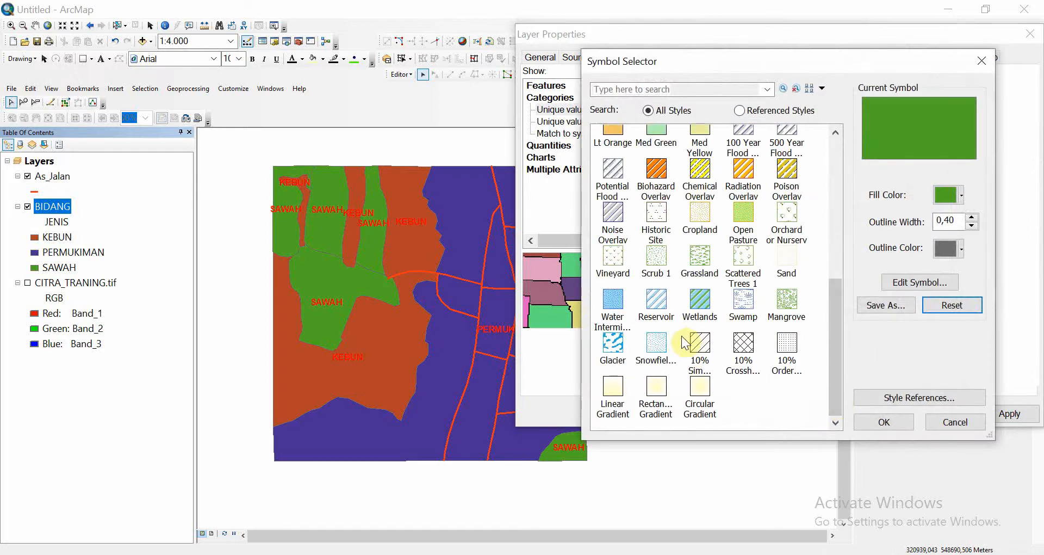
{"action": "left_click_drag", "start_coordinate": [837, 351], "coordinate": [838, 202]}
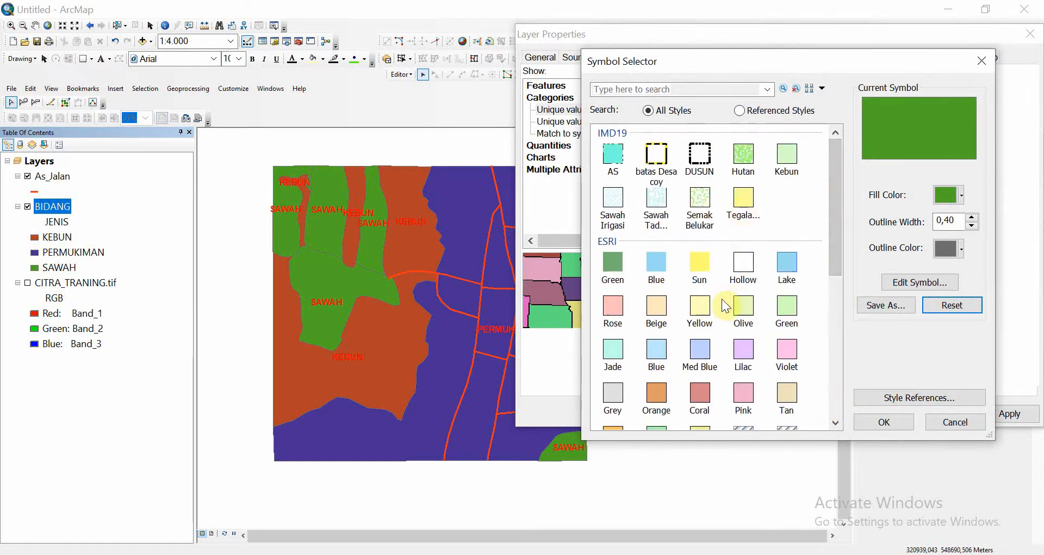
{"action": "left_click", "coordinate": [786, 263]}
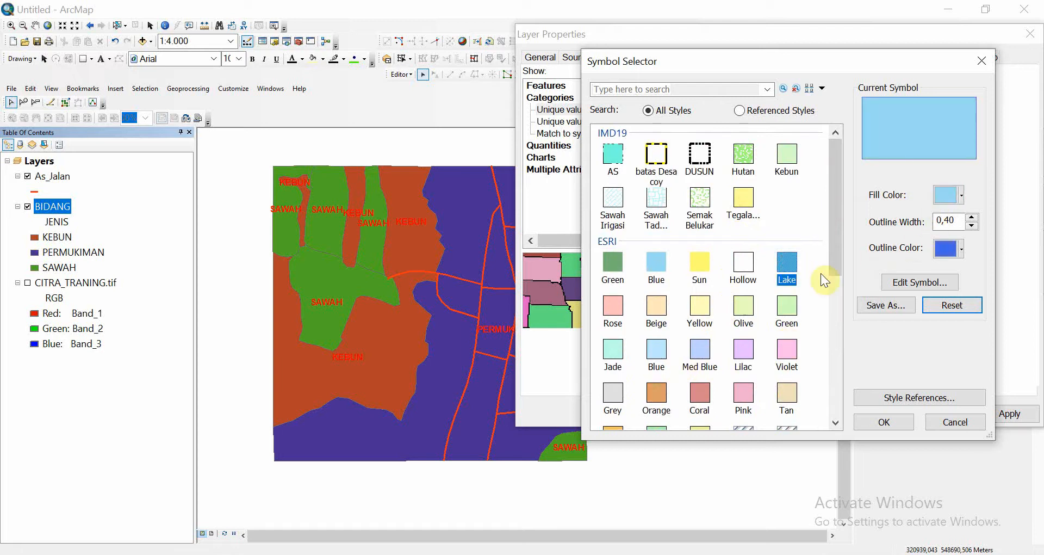
{"action": "left_click_drag", "start_coordinate": [831, 253], "coordinate": [831, 279]}
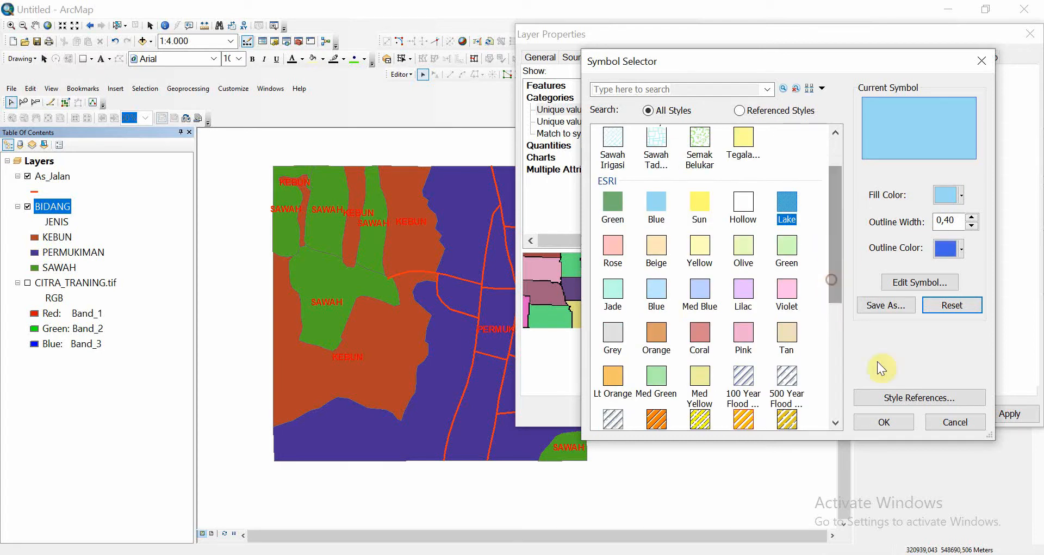
{"action": "left_click", "coordinate": [883, 422]}
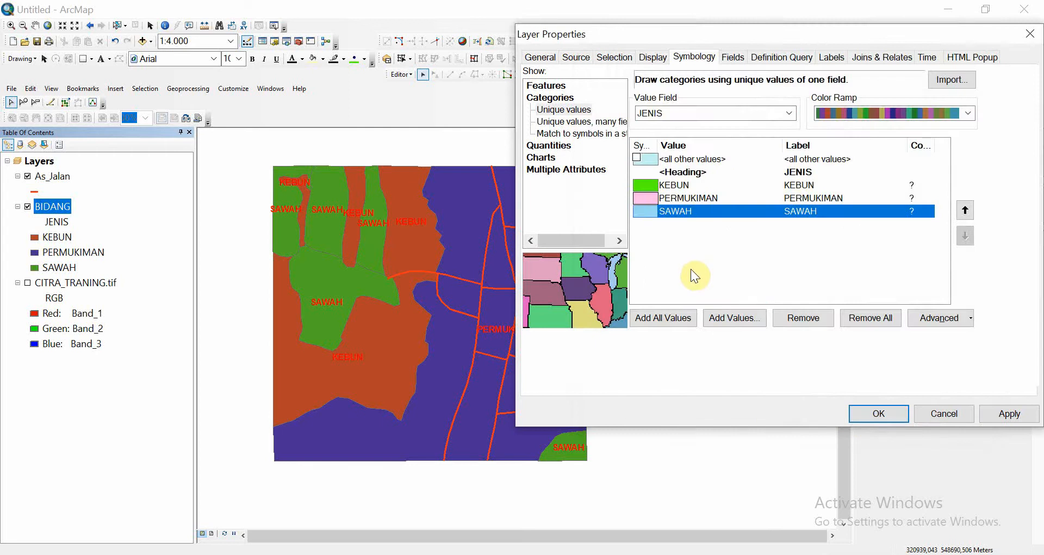
{"action": "left_click", "coordinate": [869, 416]}
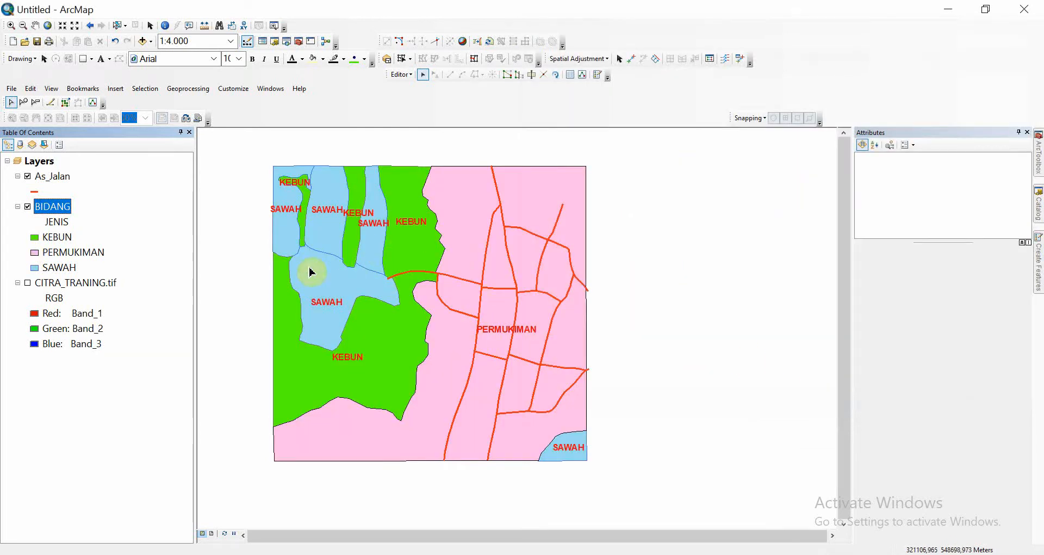
{"action": "scroll", "coordinate": [526, 285], "scroll_direction": "down", "scroll_amount": 2}
{"action": "scroll", "coordinate": [527, 285], "scroll_direction": "up", "scroll_amount": 2}
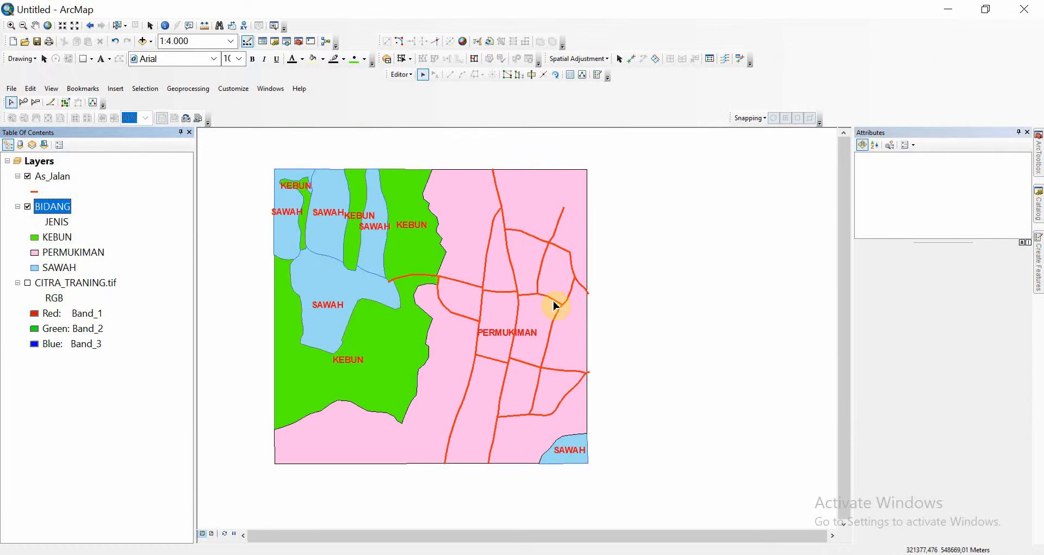
{"action": "left_click_drag", "start_coordinate": [552, 316], "coordinate": [640, 320]}
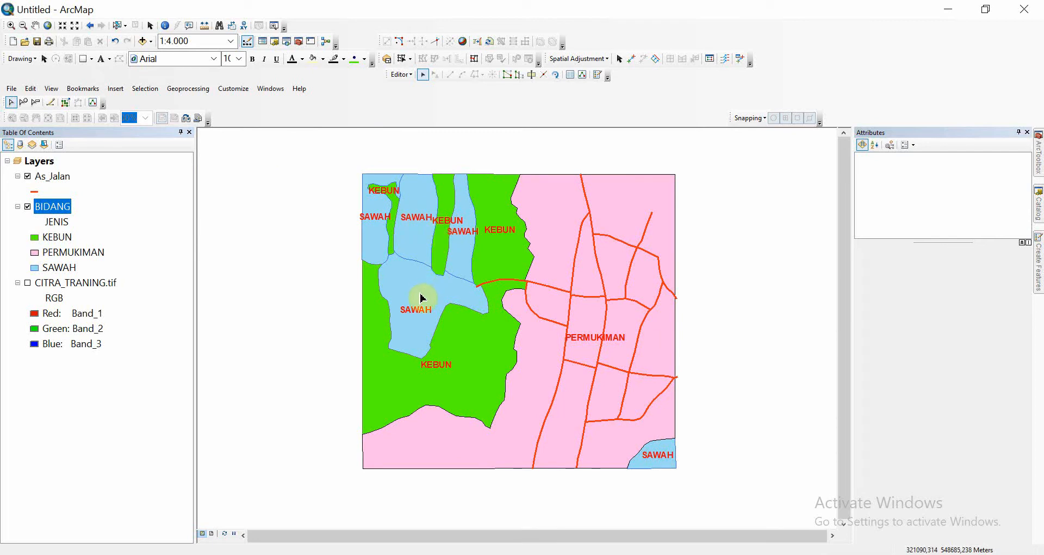
Step: Calculate the area of every BIDANG polygon in square meters into the LUAS_M2 field, using the data source's coordinate system
{"action": "right_click", "coordinate": [65, 208]}
{"action": "left_click", "coordinate": [90, 239]}
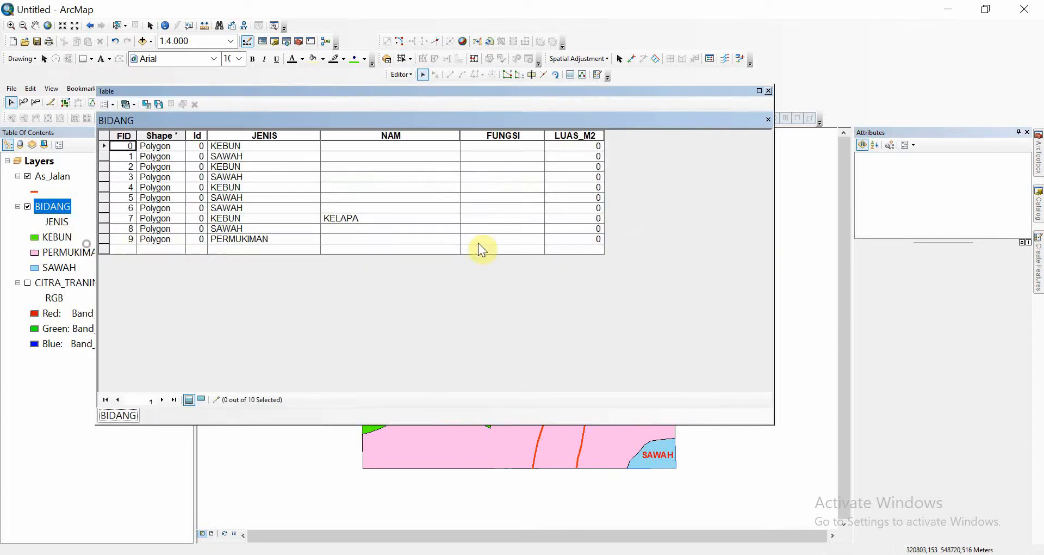
{"action": "left_click", "coordinate": [565, 136]}
{"action": "right_click", "coordinate": [565, 136]}
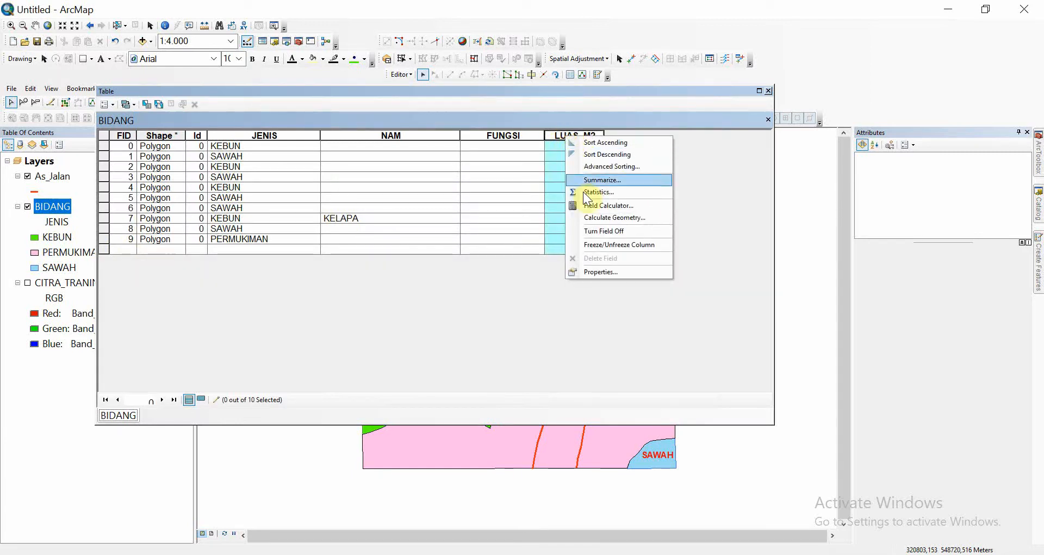
{"action": "left_click", "coordinate": [592, 217]}
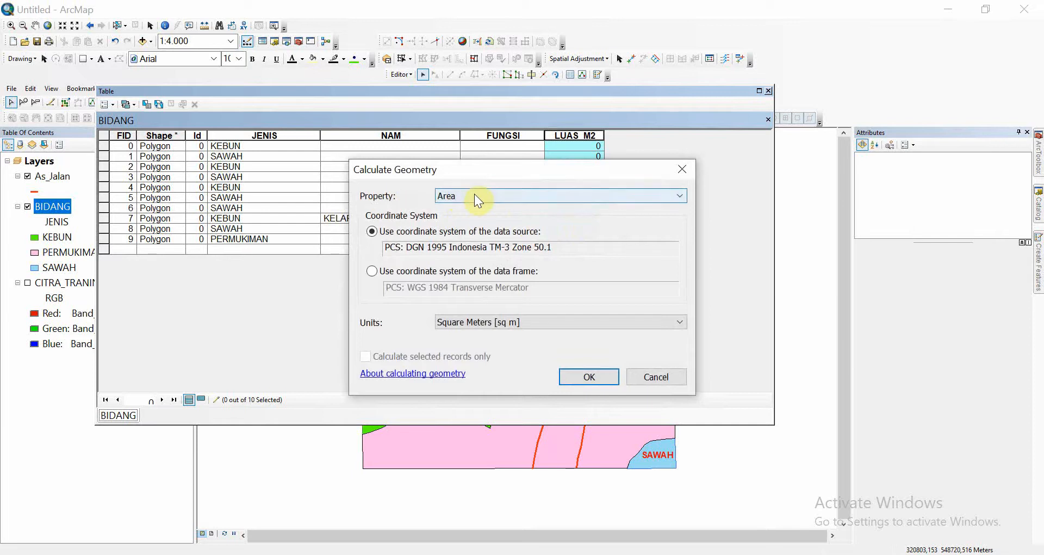
{"action": "left_click", "coordinate": [537, 322]}
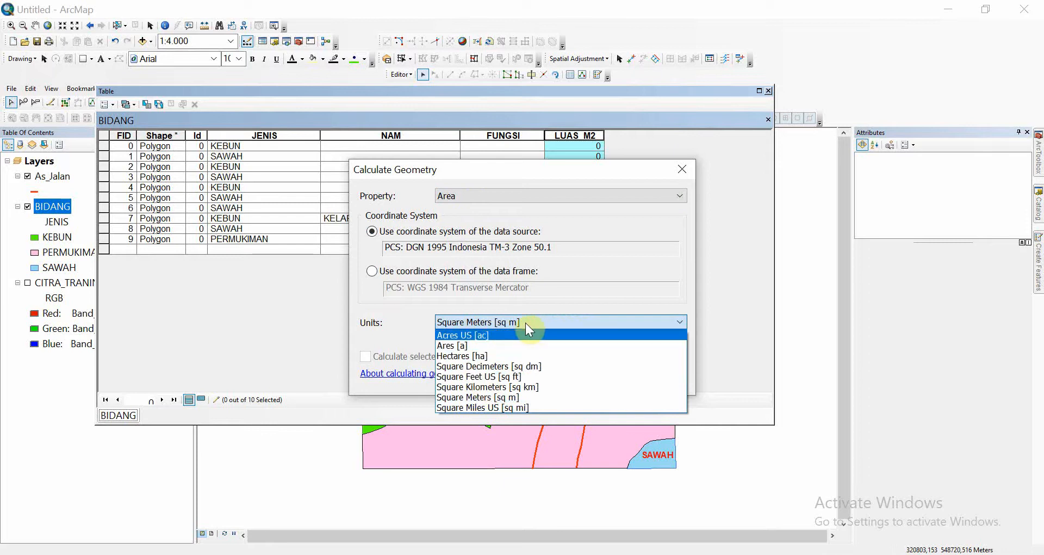
{"action": "left_click", "coordinate": [538, 321]}
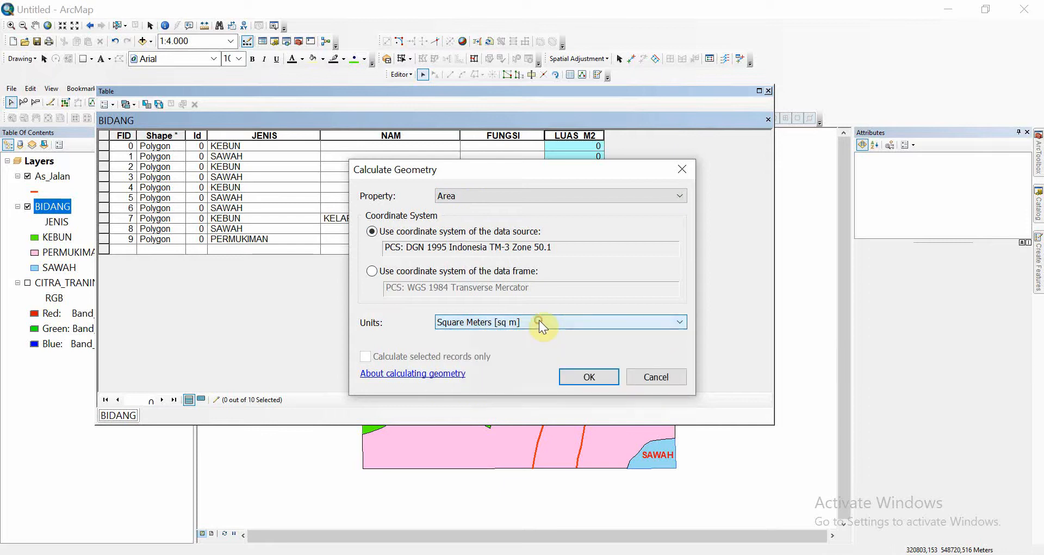
{"action": "left_click", "coordinate": [589, 378]}
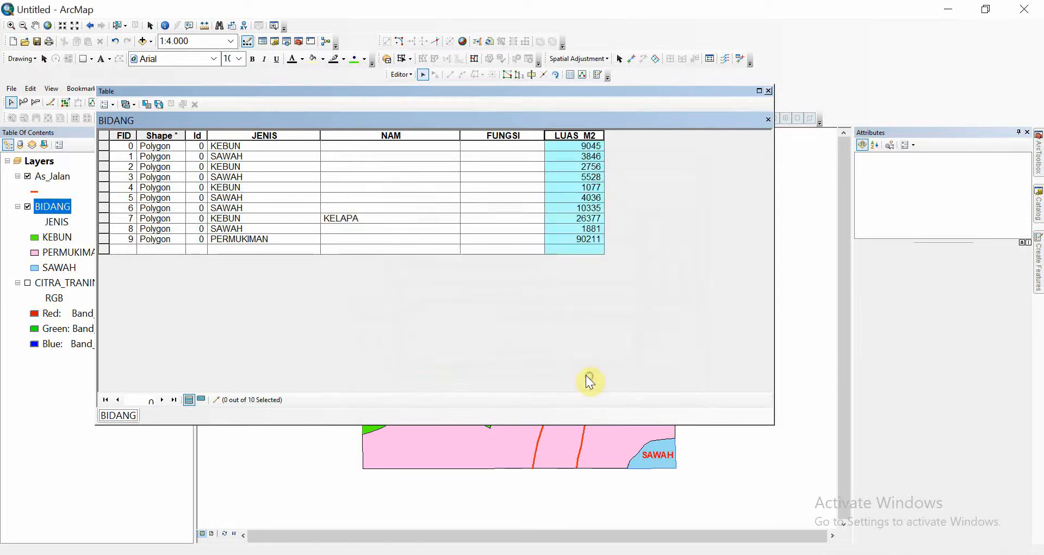
Step: Format the LUAS_M2 field's numbers to show thousands separators and close the BIDANG attribute table
{"action": "right_click", "coordinate": [585, 137]}
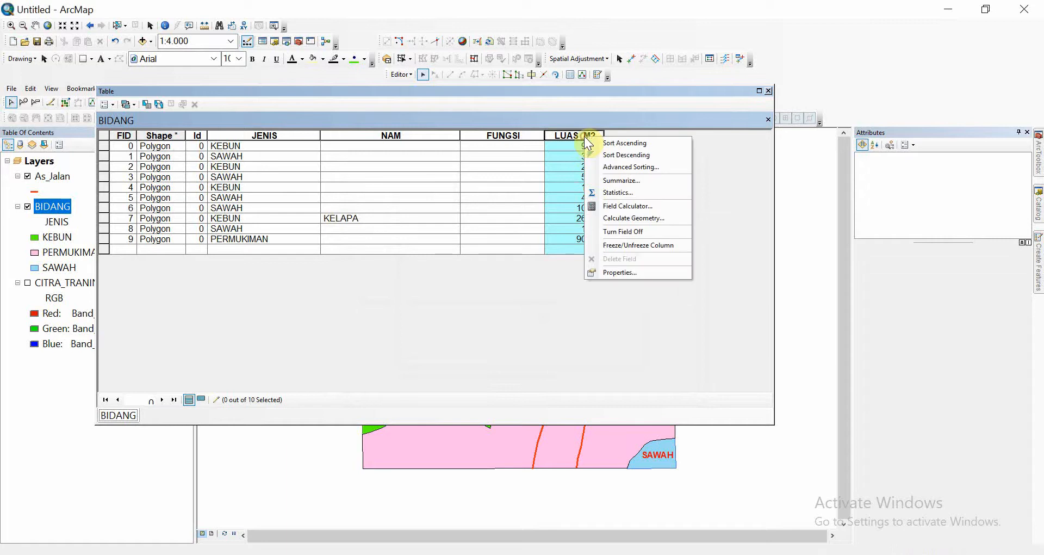
{"action": "left_click", "coordinate": [615, 274]}
{"action": "left_click_drag", "start_coordinate": [526, 128], "coordinate": [299, 98]}
{"action": "left_click", "coordinate": [404, 250]}
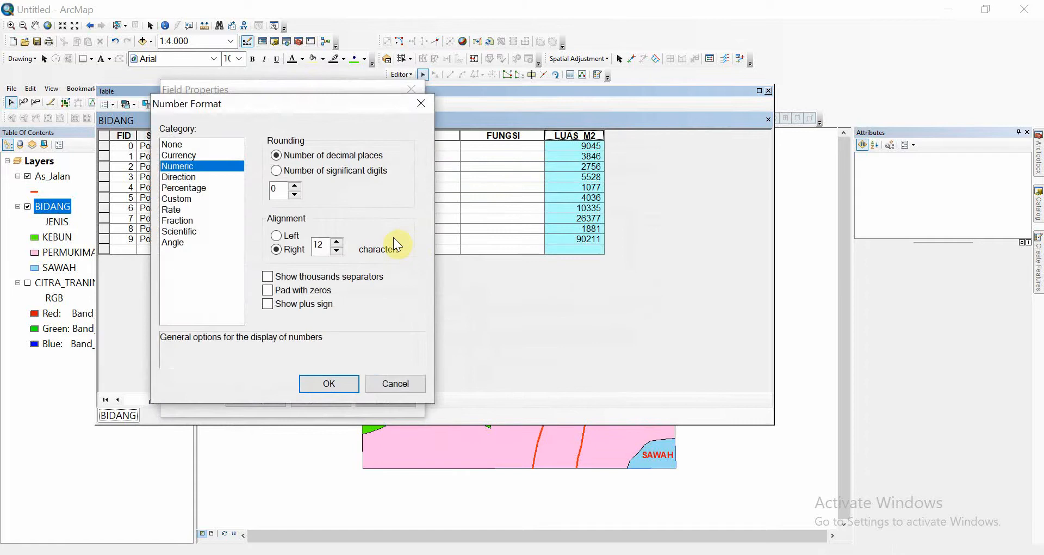
{"action": "left_click", "coordinate": [284, 276]}
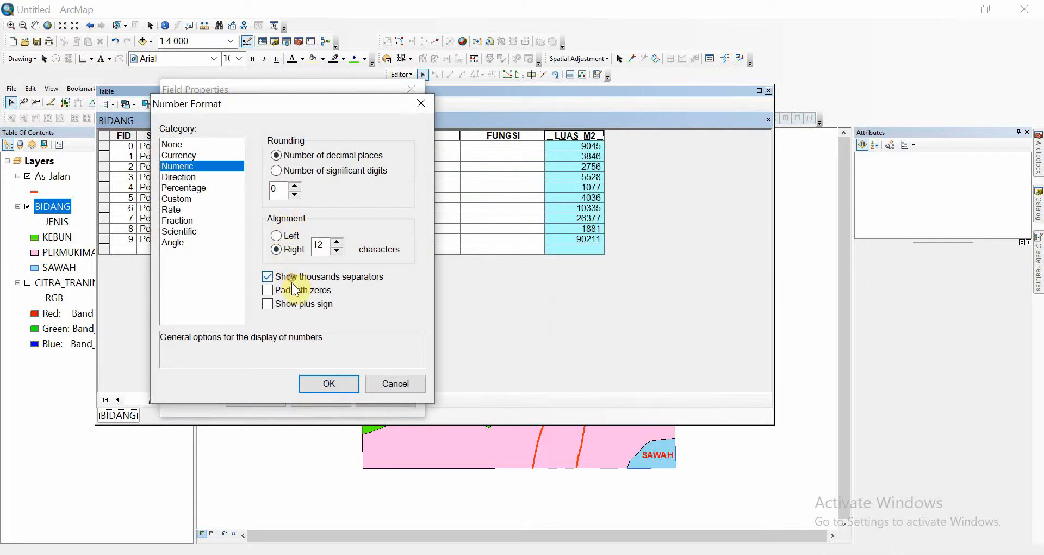
{"action": "left_click", "coordinate": [335, 383]}
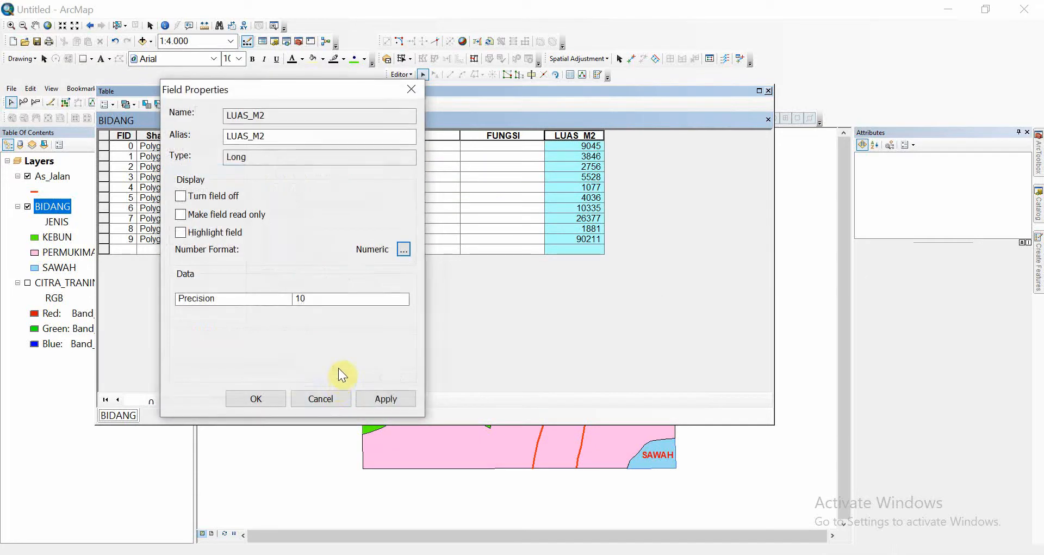
{"action": "left_click", "coordinate": [269, 404]}
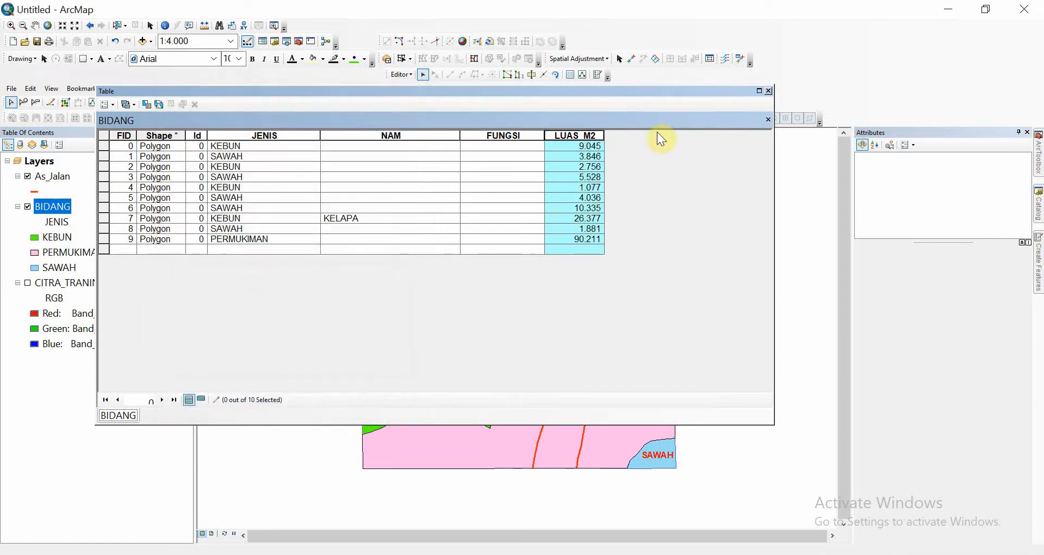
{"action": "left_click", "coordinate": [769, 91]}
Step: Set the BIDANG label expression to [JENIS]&vbnewline& [LUAS_M2] and accept the layer settings
{"action": "double_click", "coordinate": [59, 212]}
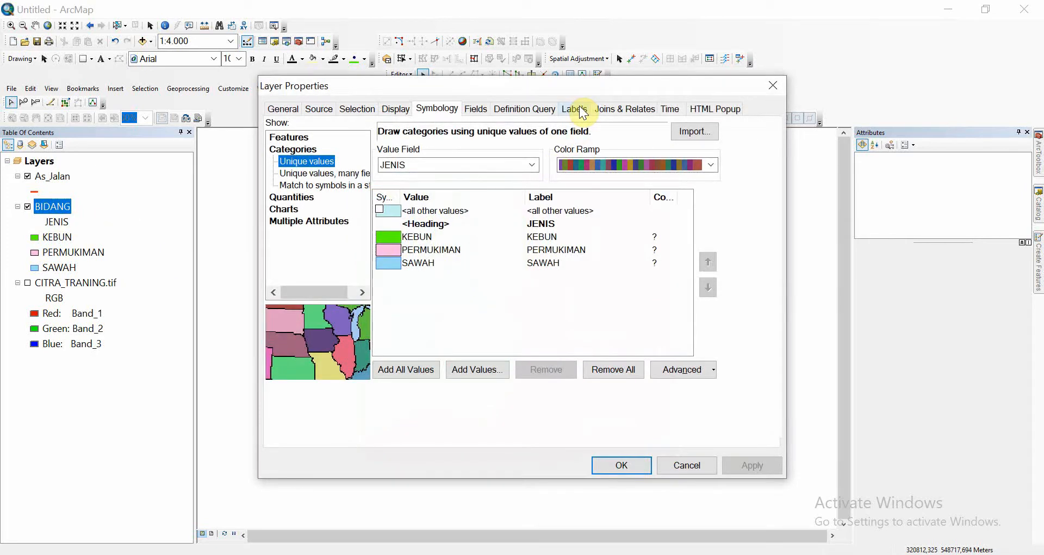
{"action": "left_click", "coordinate": [581, 111]}
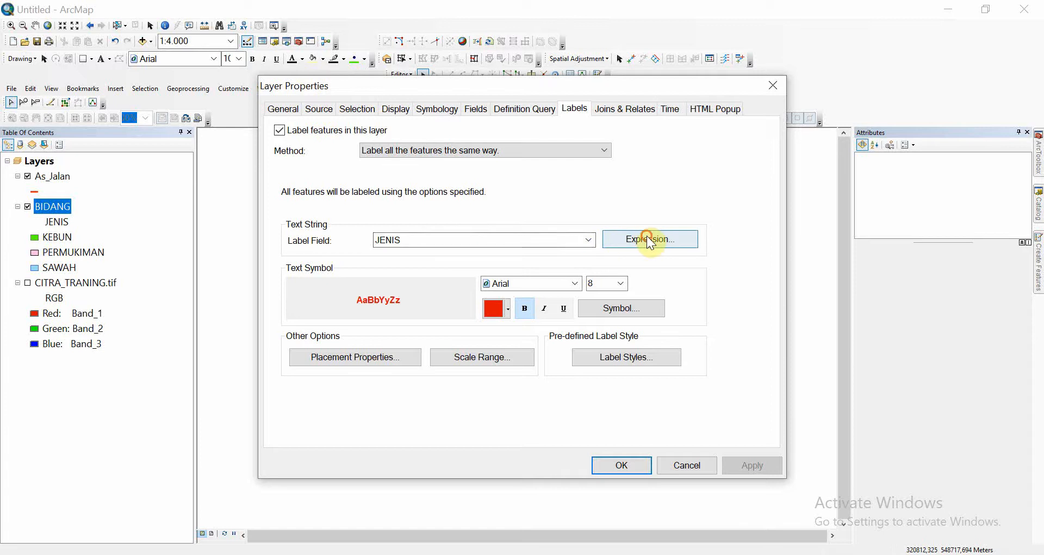
{"action": "left_click", "coordinate": [625, 243]}
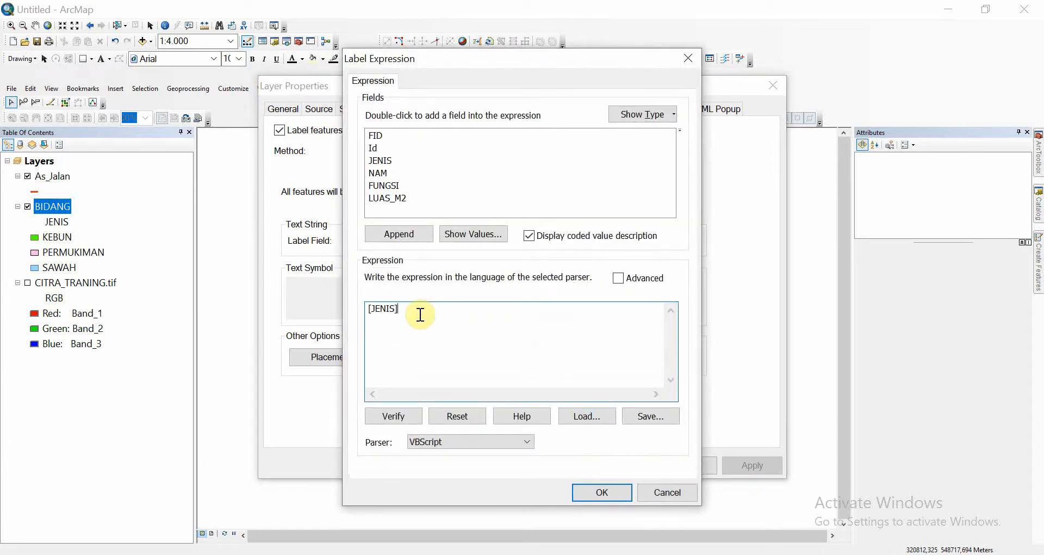
{"action": "type", "text": "&vbnewline&"}
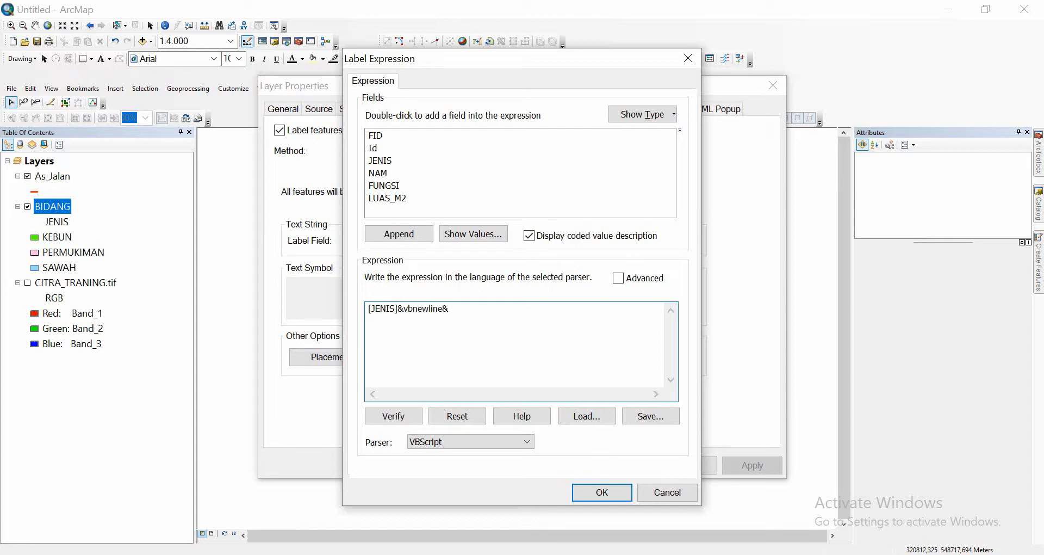
{"action": "double_click", "coordinate": [389, 198]}
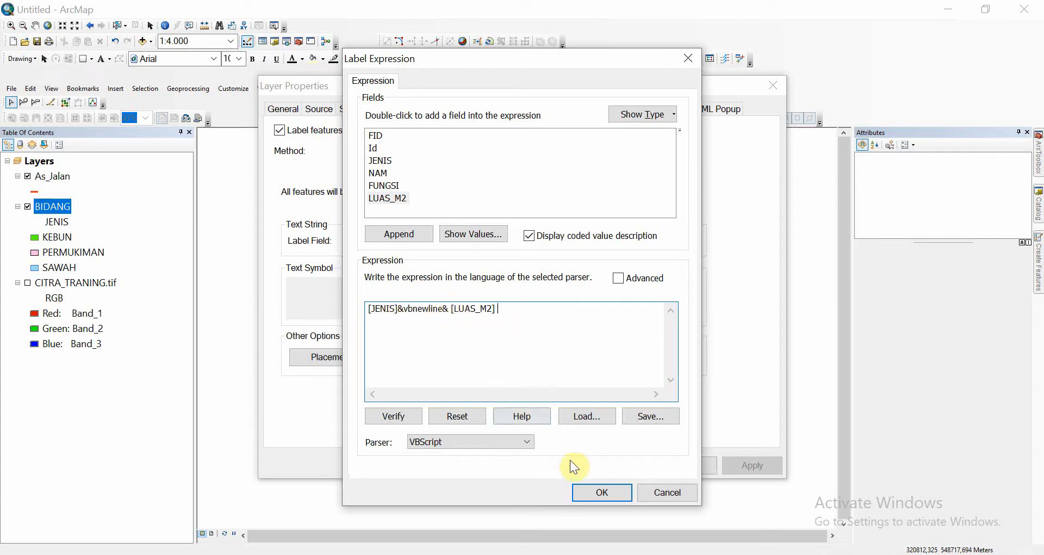
{"action": "left_click", "coordinate": [602, 492]}
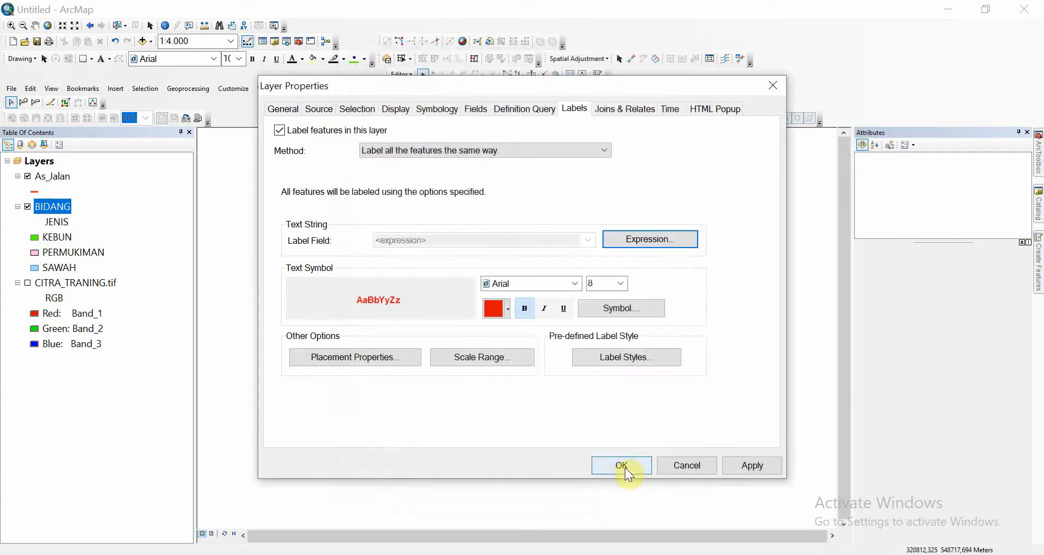
{"action": "left_click", "coordinate": [624, 468]}
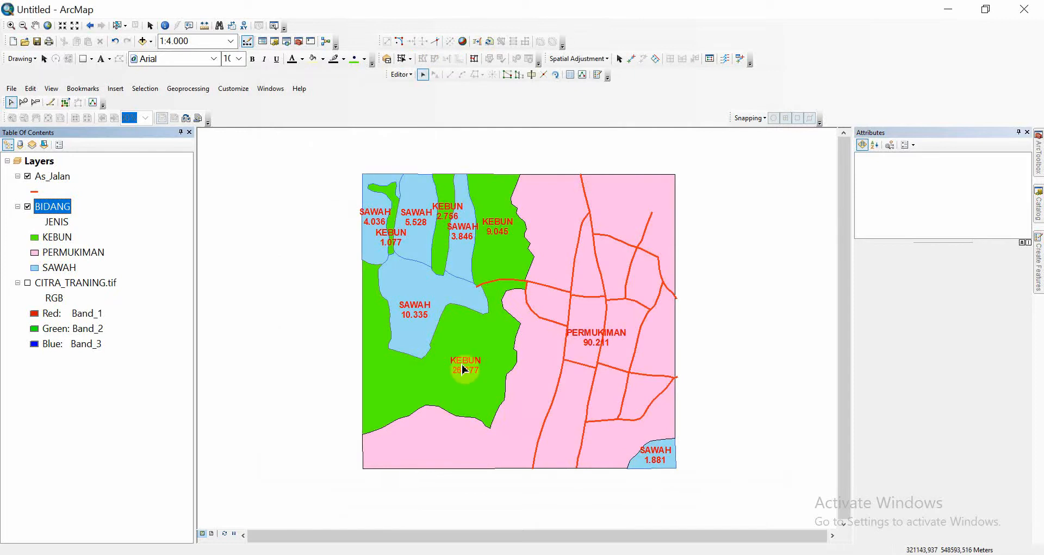
Step: Check the BIDANG labels on the map and turn on the CITRA_TRANING.tif layer's display
{"action": "scroll", "coordinate": [457, 379], "scroll_direction": "up", "scroll_amount": 3}
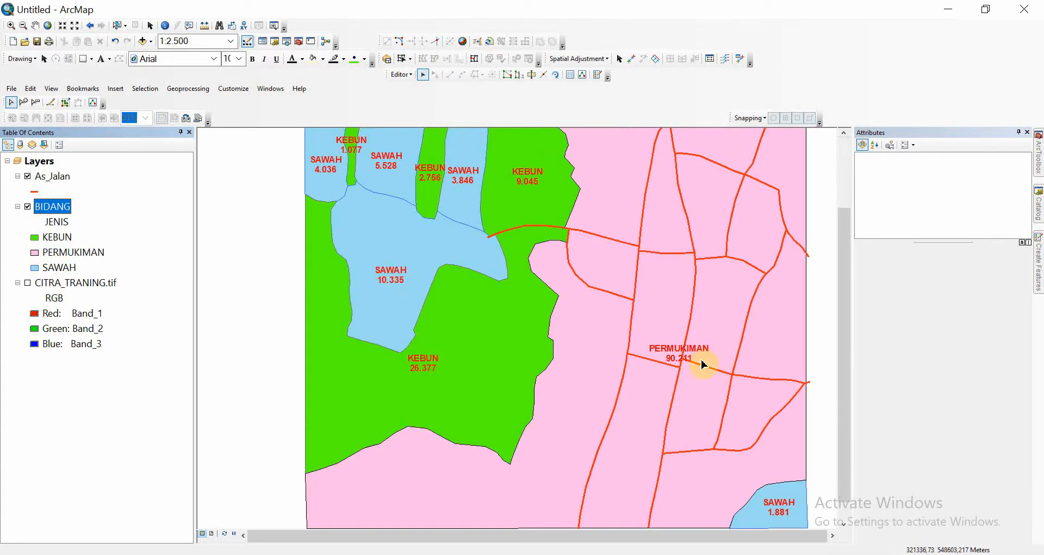
{"action": "left_click_drag", "start_coordinate": [668, 378], "coordinate": [577, 281]}
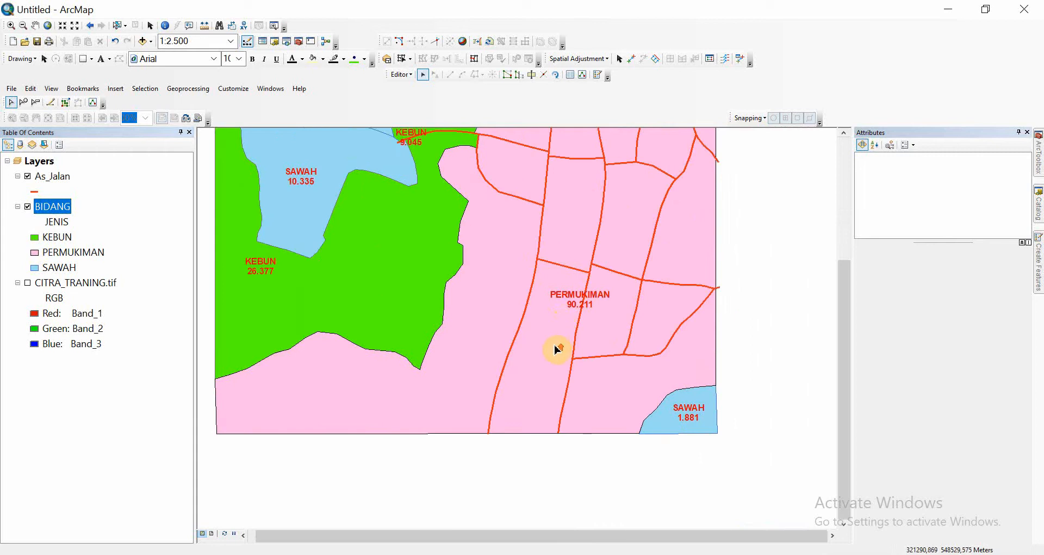
{"action": "scroll", "coordinate": [556, 349], "scroll_direction": "down", "scroll_amount": 2}
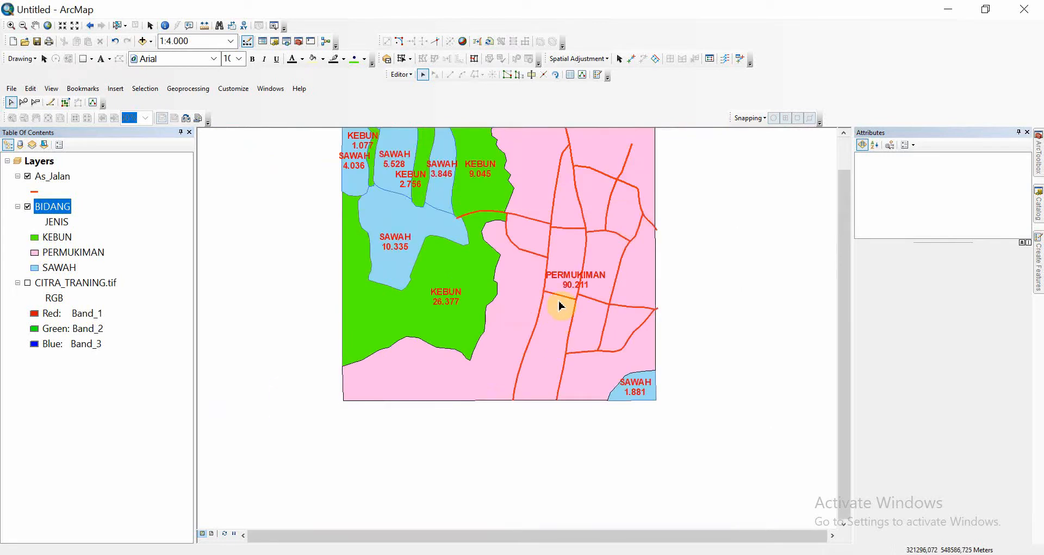
{"action": "left_click_drag", "start_coordinate": [562, 305], "coordinate": [573, 373]}
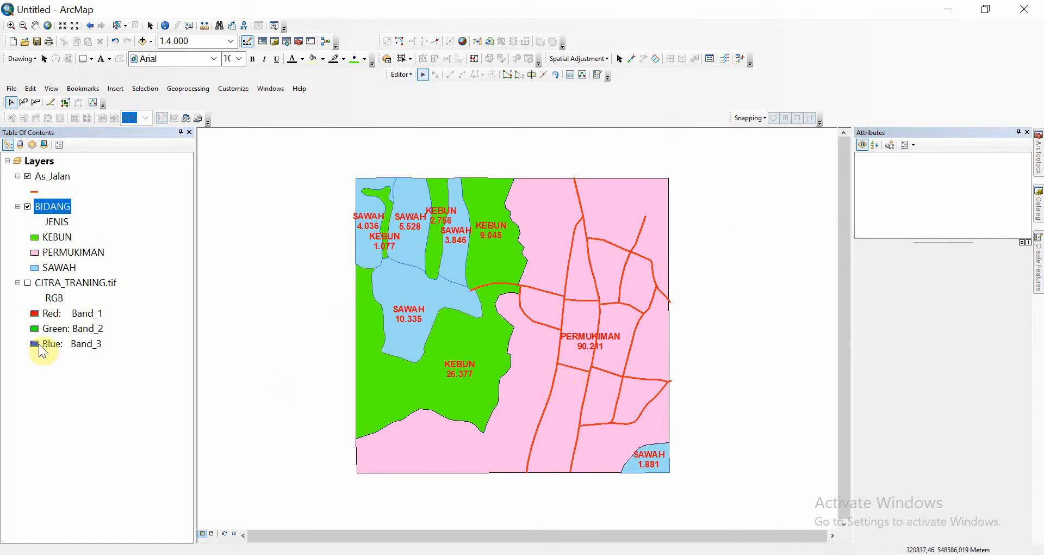
{"action": "left_click", "coordinate": [30, 287]}
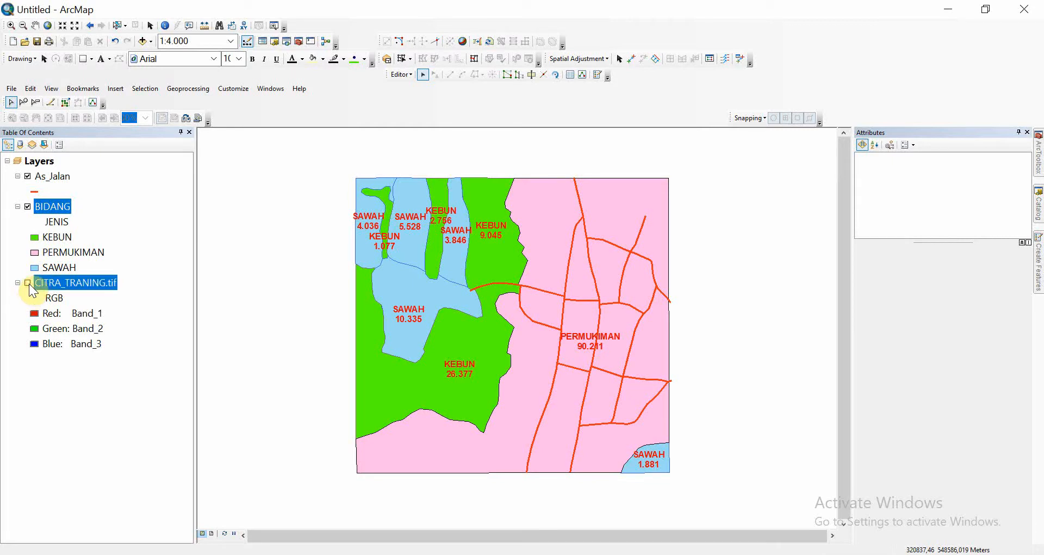
{"action": "left_click", "coordinate": [28, 284]}
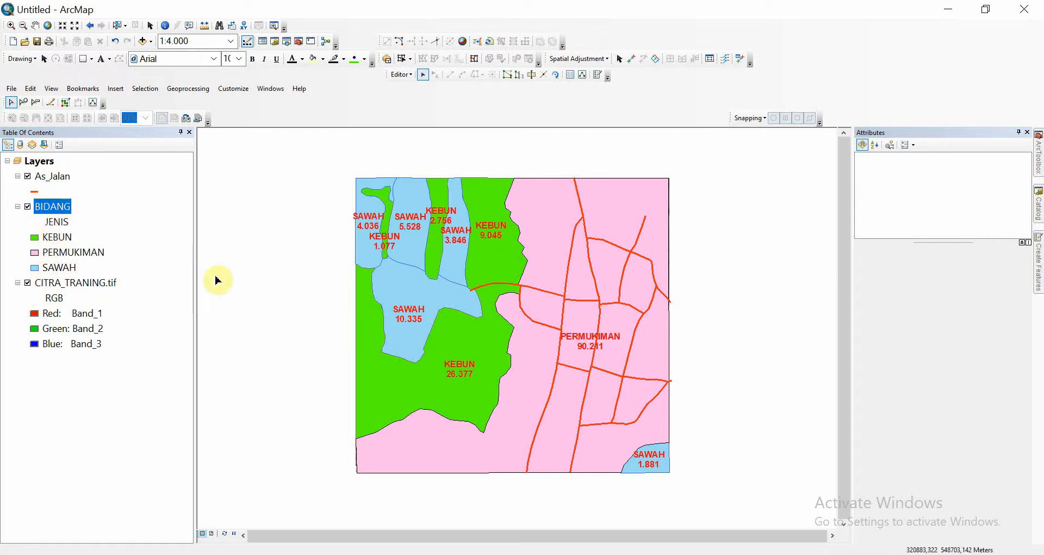
Step: Set the BIDANG layer's display transparency to 80%
{"action": "double_click", "coordinate": [53, 206]}
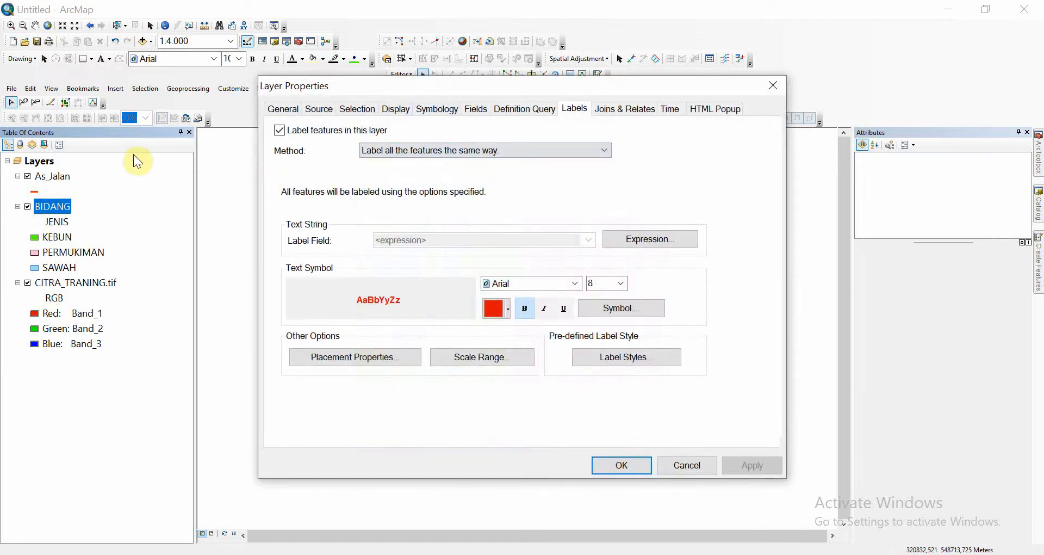
{"action": "left_click", "coordinate": [402, 110]}
{"action": "left_click", "coordinate": [401, 141]}
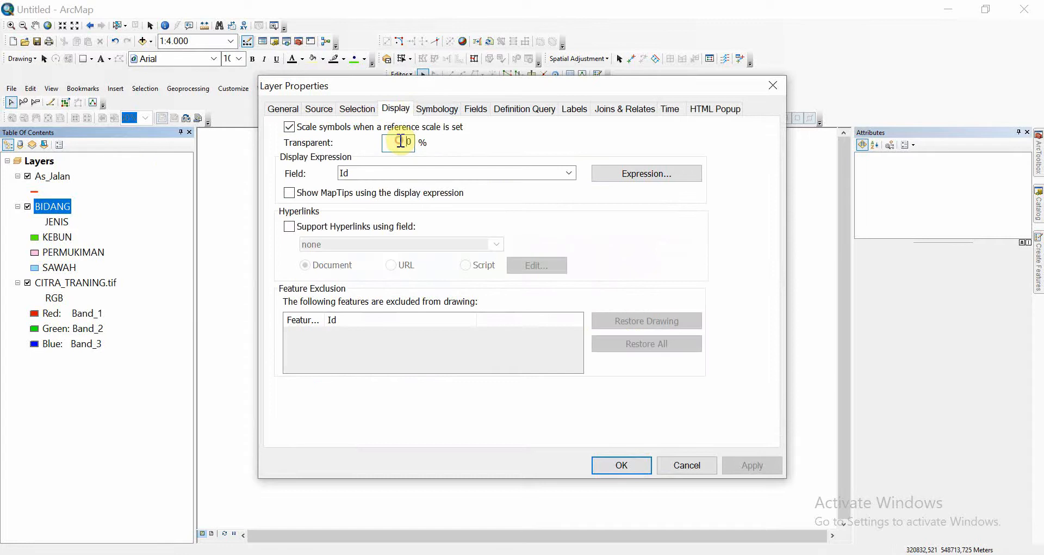
{"action": "type", "text": "80"}
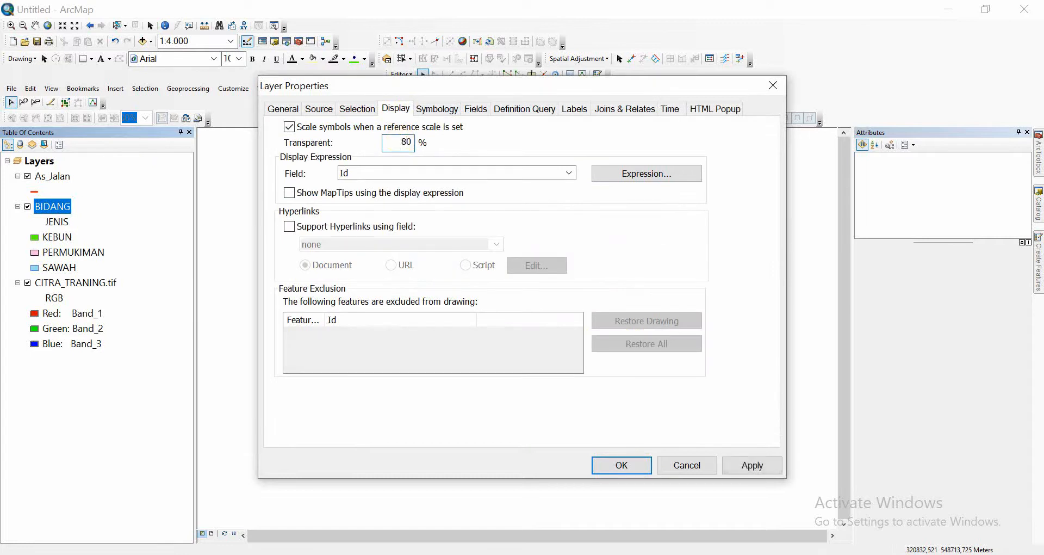
{"action": "left_click", "coordinate": [621, 465]}
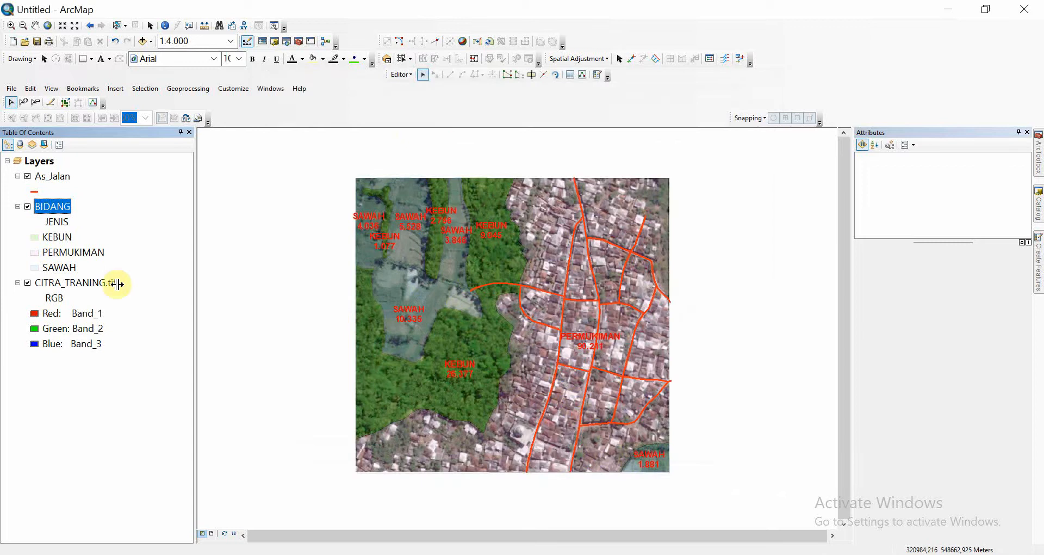
Step: Set the BIDANG layer's display transparency to 60%
{"action": "double_click", "coordinate": [55, 214]}
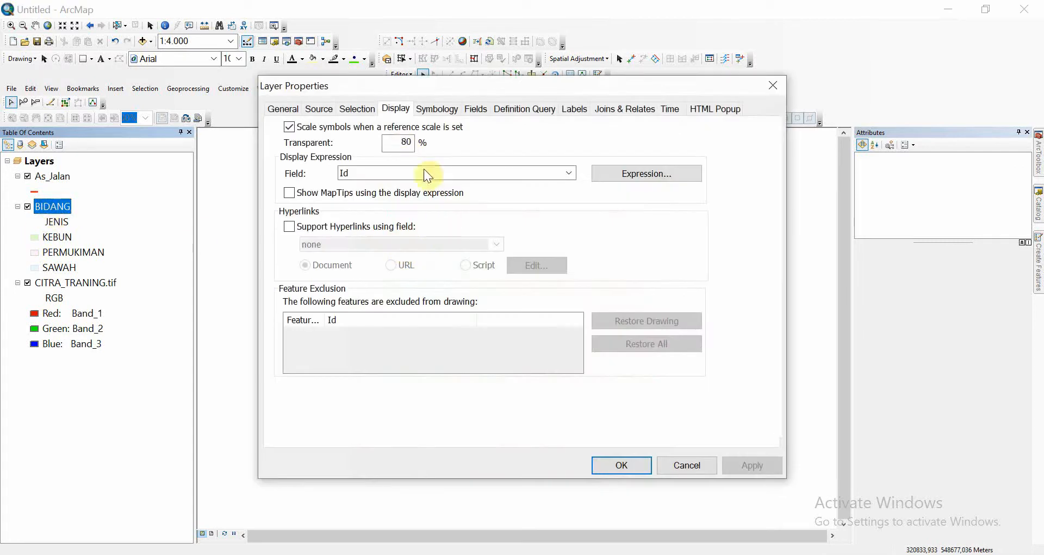
{"action": "double_click", "coordinate": [403, 144]}
{"action": "type", "text": "6"}
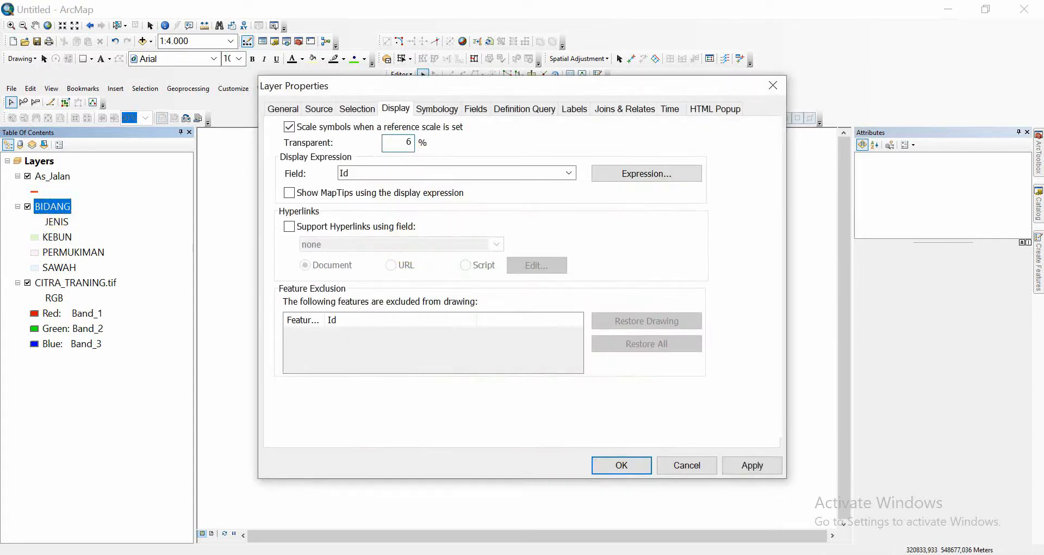
{"action": "type", "text": "0"}
{"action": "left_click", "coordinate": [621, 465]}
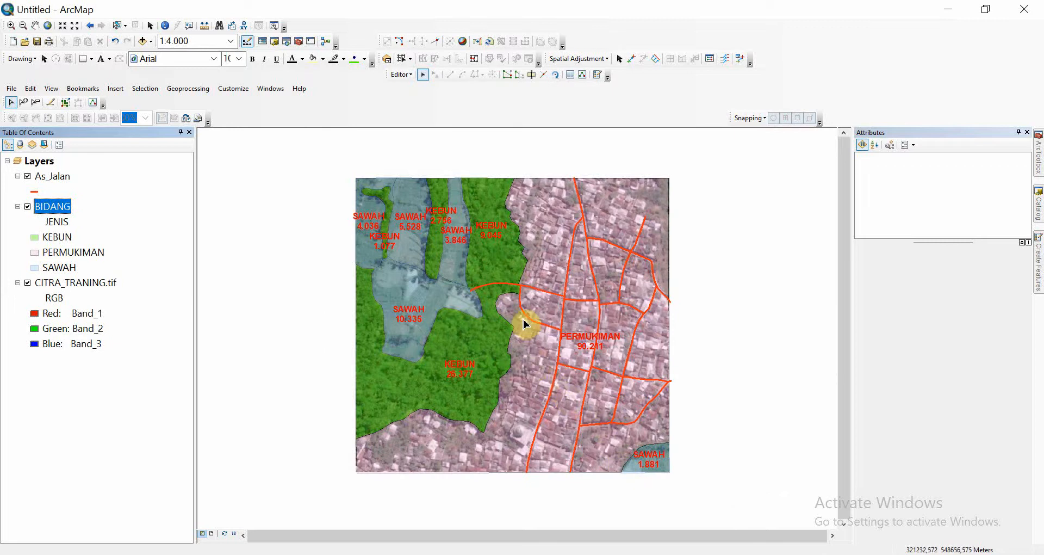
Step: Compare the transparent BIDANG parcels on the map with the CITRA_TRANING.tif image hidden and shown again
{"action": "left_click_drag", "start_coordinate": [543, 333], "coordinate": [509, 306]}
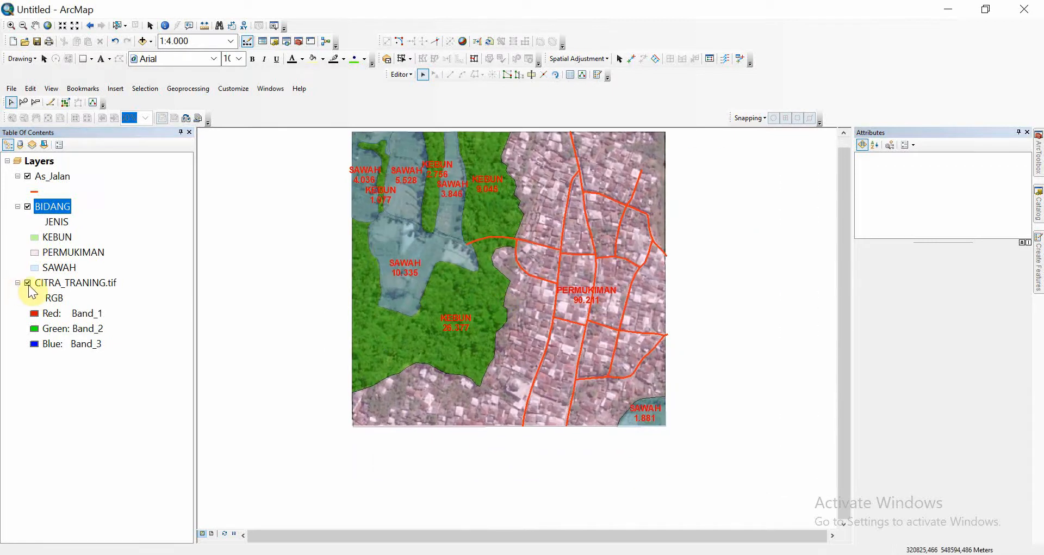
{"action": "left_click", "coordinate": [28, 283]}
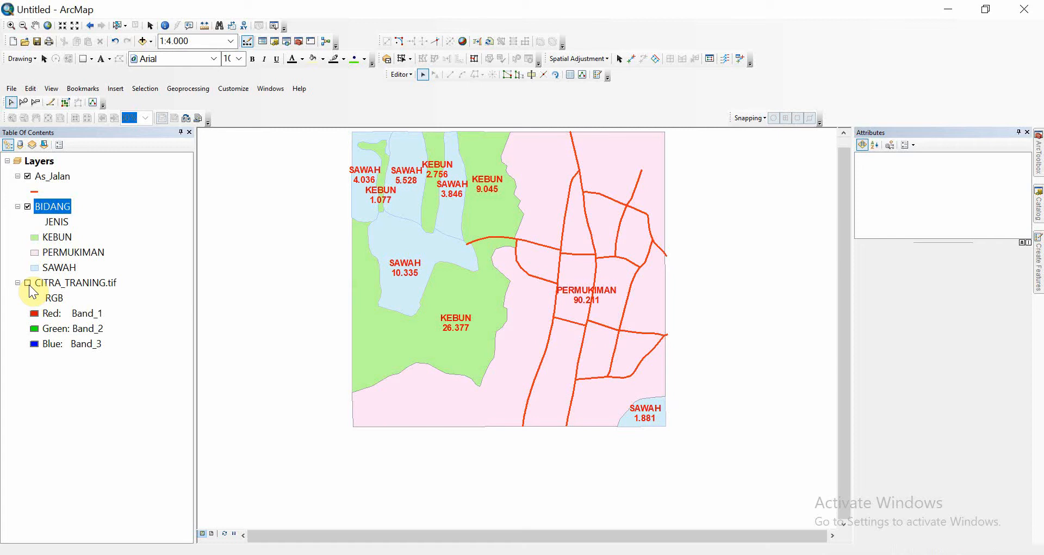
{"action": "left_click", "coordinate": [28, 282]}
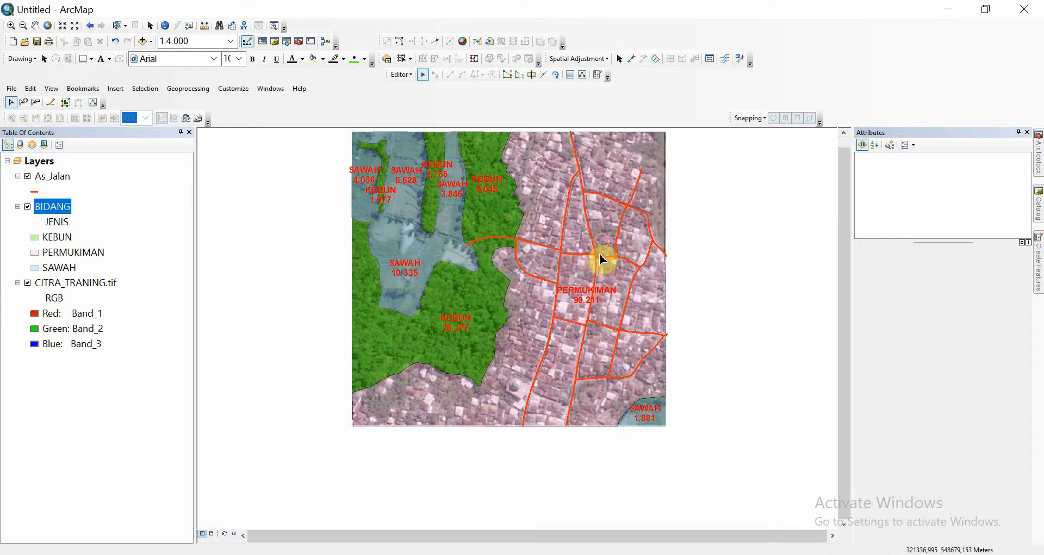
{"action": "left_click_drag", "start_coordinate": [601, 271], "coordinate": [532, 310]}
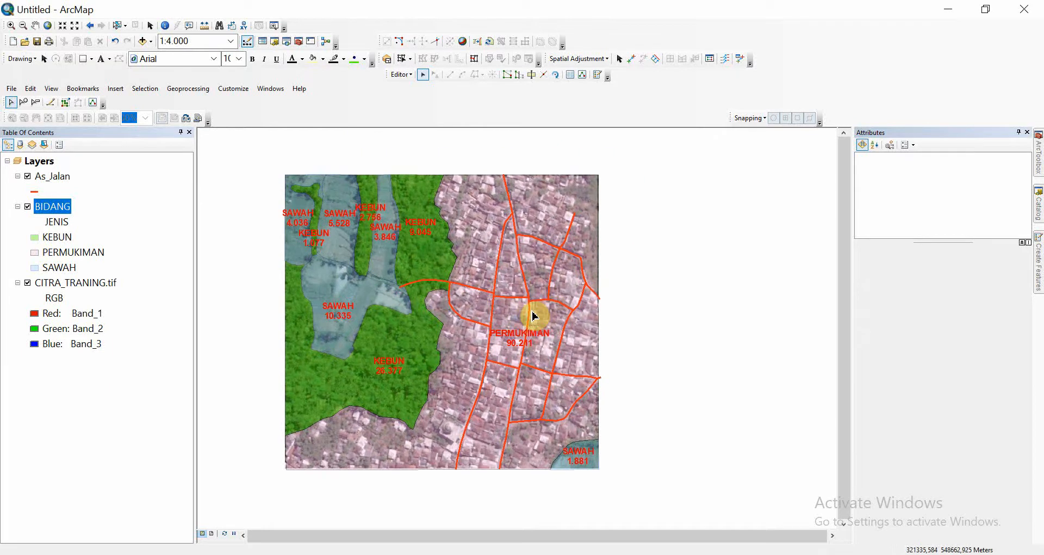
Step: Save the feature edits and save the map document as latihan1 in the DATA_PELATIHAN folder on drive F
{"action": "left_click", "coordinate": [410, 75]}
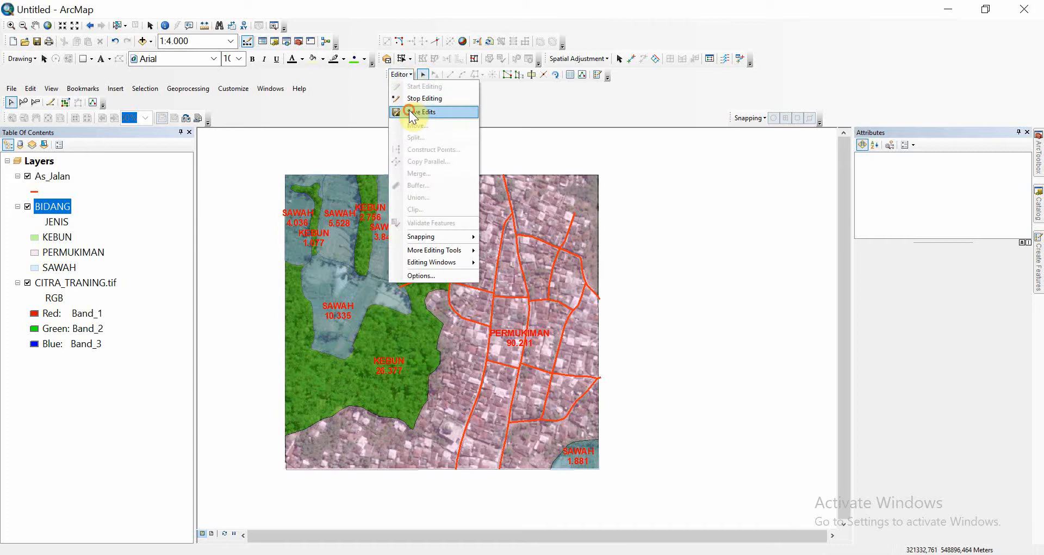
{"action": "left_click", "coordinate": [413, 113]}
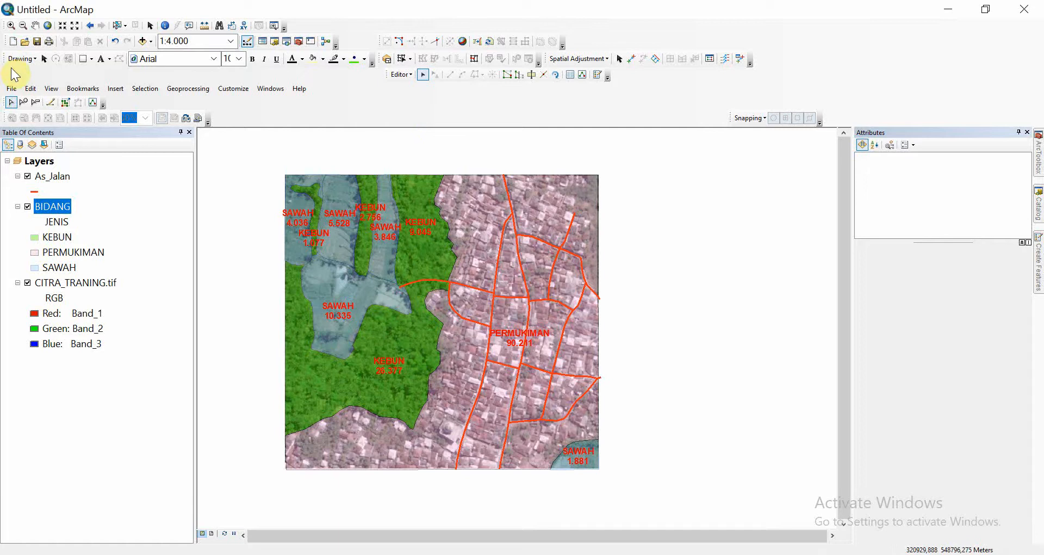
{"action": "left_click", "coordinate": [10, 89]}
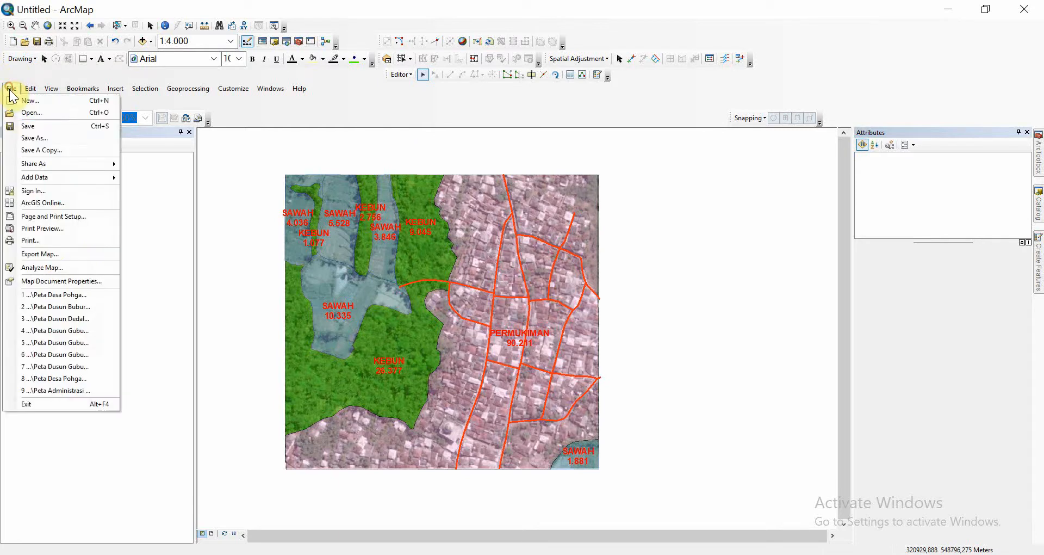
{"action": "left_click", "coordinate": [16, 124]}
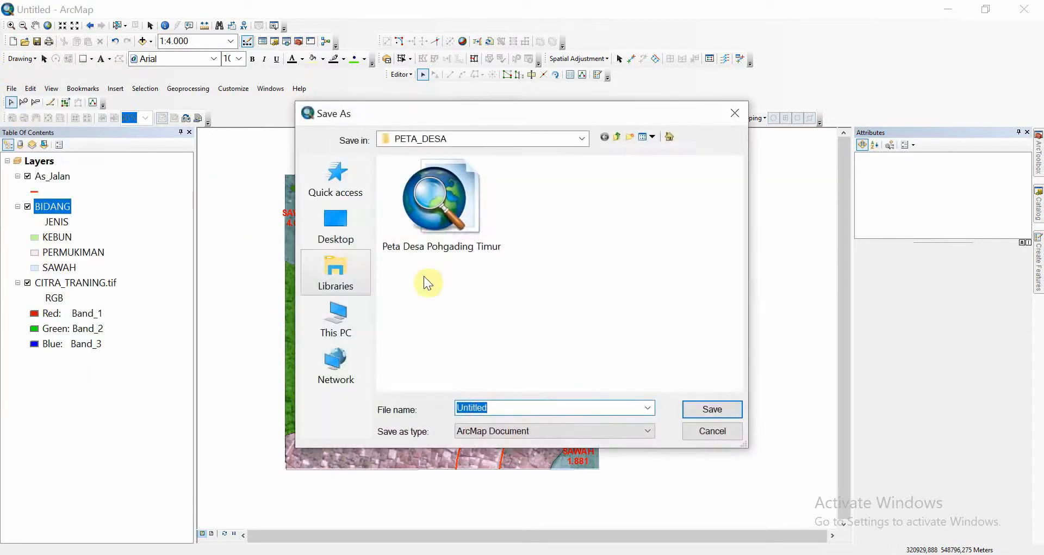
{"action": "left_click", "coordinate": [476, 139]}
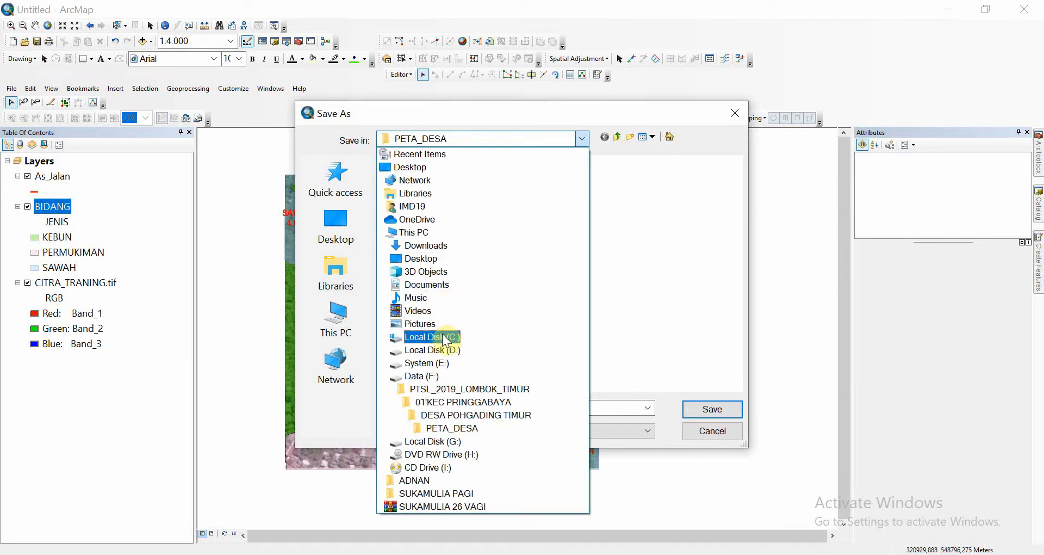
{"action": "left_click", "coordinate": [424, 376]}
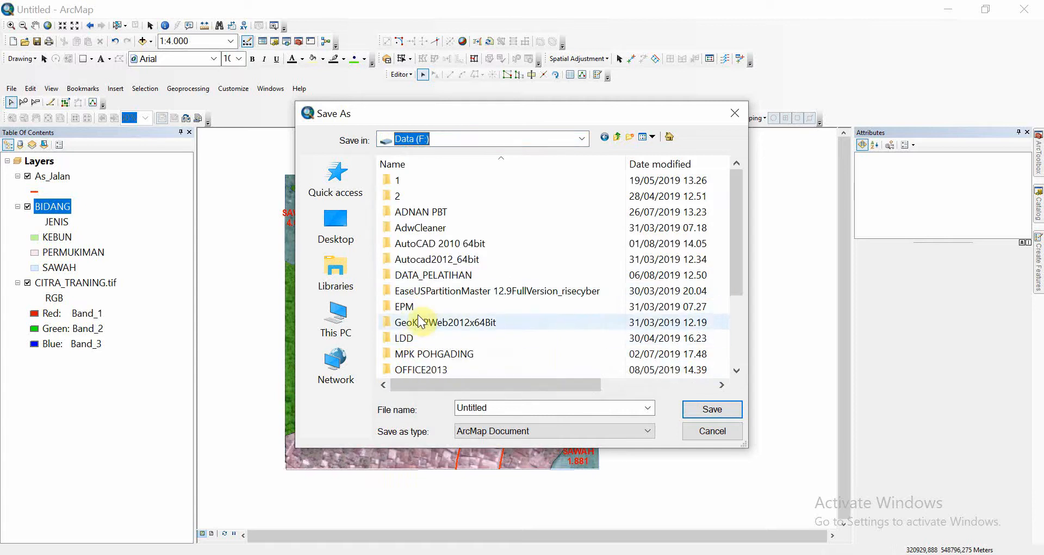
{"action": "double_click", "coordinate": [416, 274]}
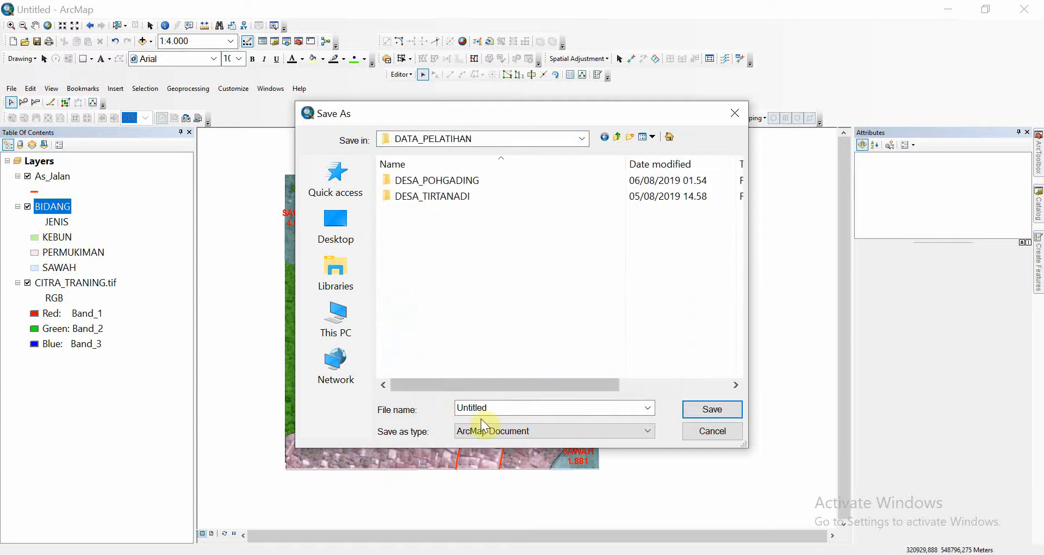
{"action": "double_click", "coordinate": [496, 408]}
{"action": "type", "text": "latihan1"}
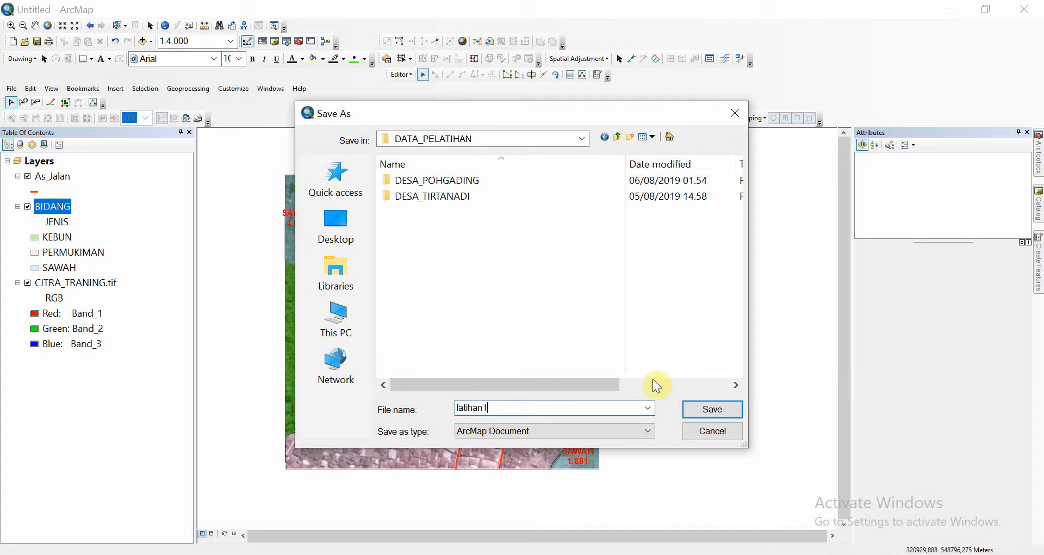
{"action": "left_click", "coordinate": [707, 409]}
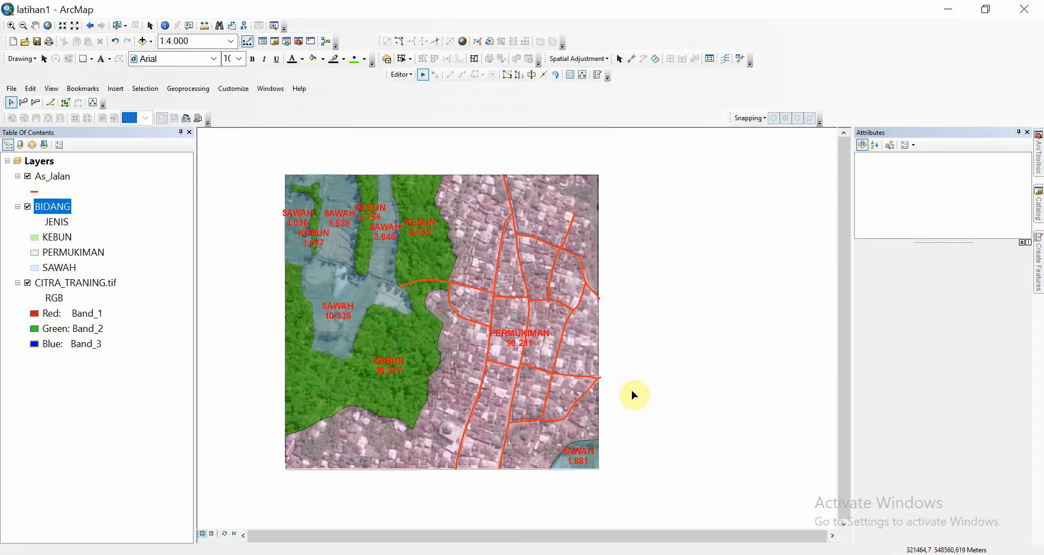
Step: Stop the editing session on the map layers
{"action": "left_click", "coordinate": [408, 75]}
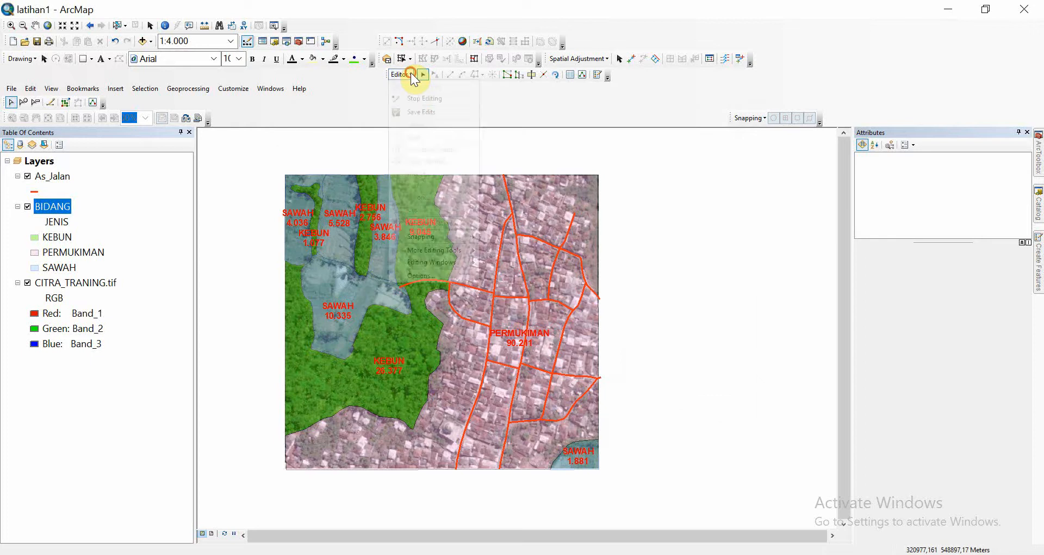
{"action": "left_click", "coordinate": [416, 99]}
{"action": "left_click", "coordinate": [410, 75]}
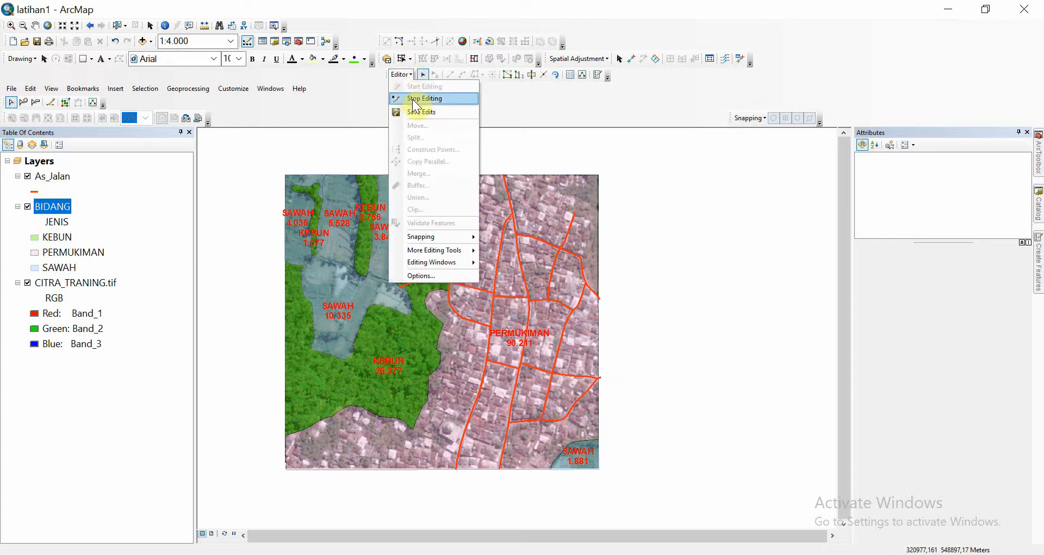
{"action": "left_click", "coordinate": [413, 99]}
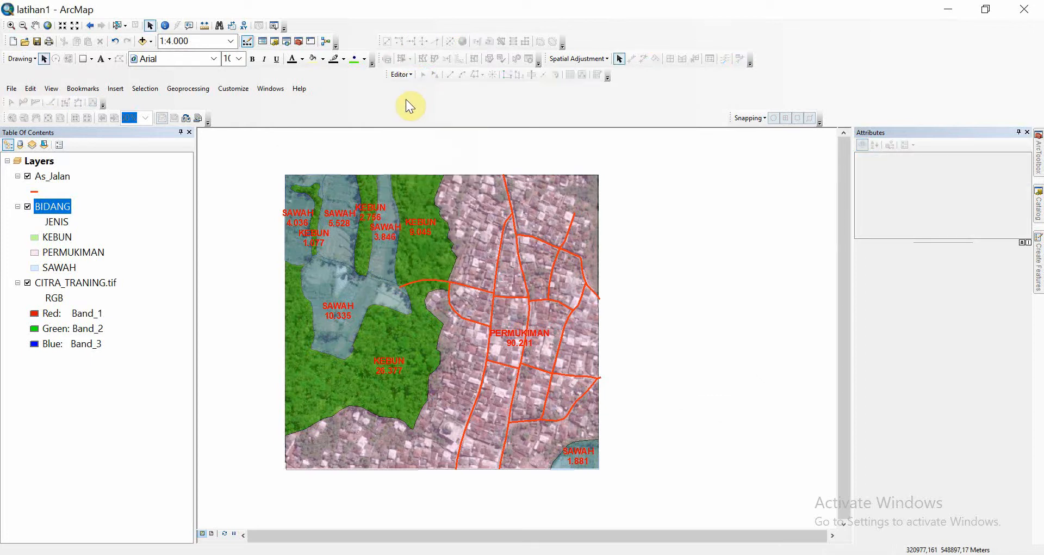
Step: Create a new map document from the Blank Map template with the default geodatabase
{"action": "left_click", "coordinate": [13, 42]}
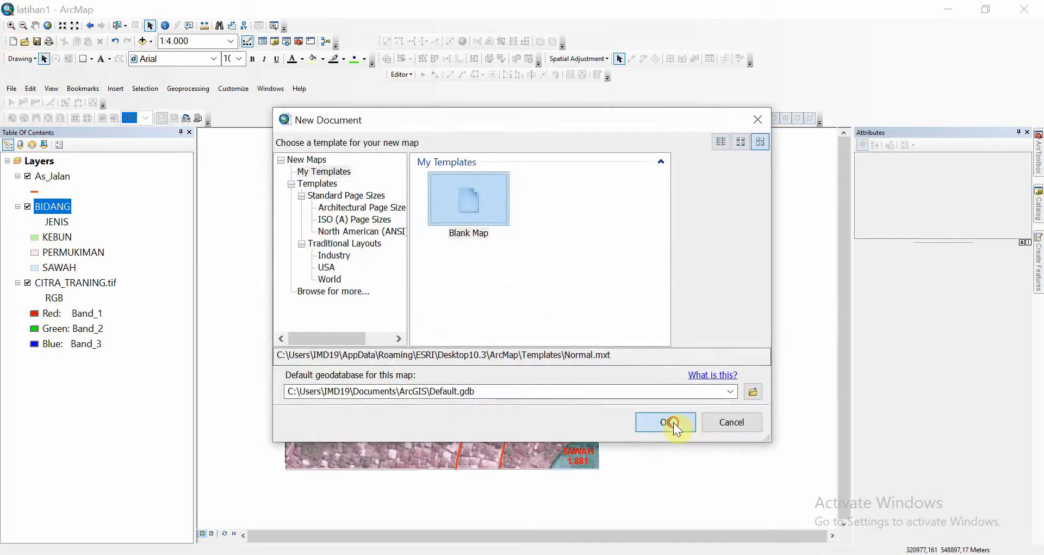
{"action": "left_click", "coordinate": [676, 427]}
{"action": "left_click", "coordinate": [466, 322]}
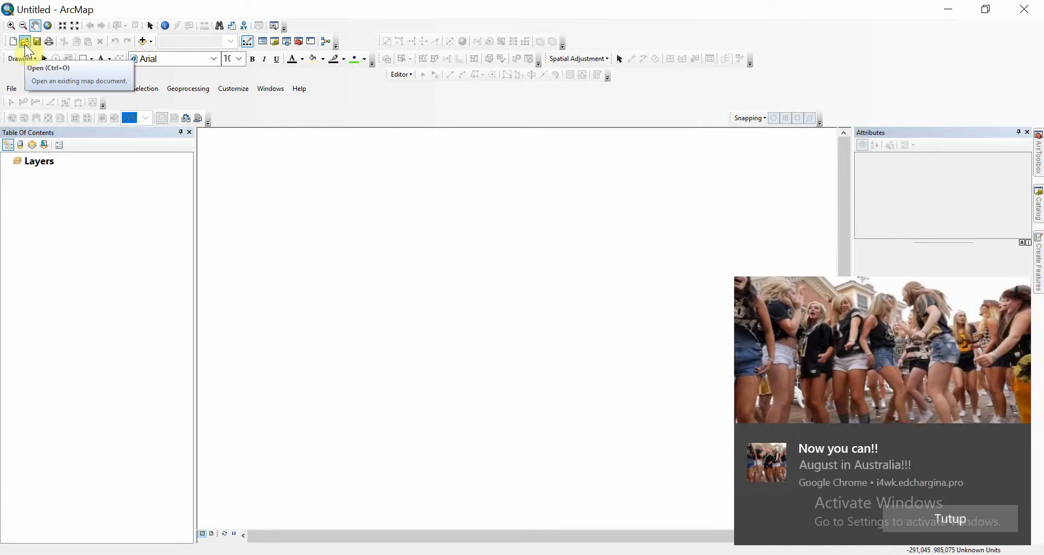
Step: Dismiss the browser advertising notifications covering the map window
{"action": "left_click", "coordinate": [935, 519]}
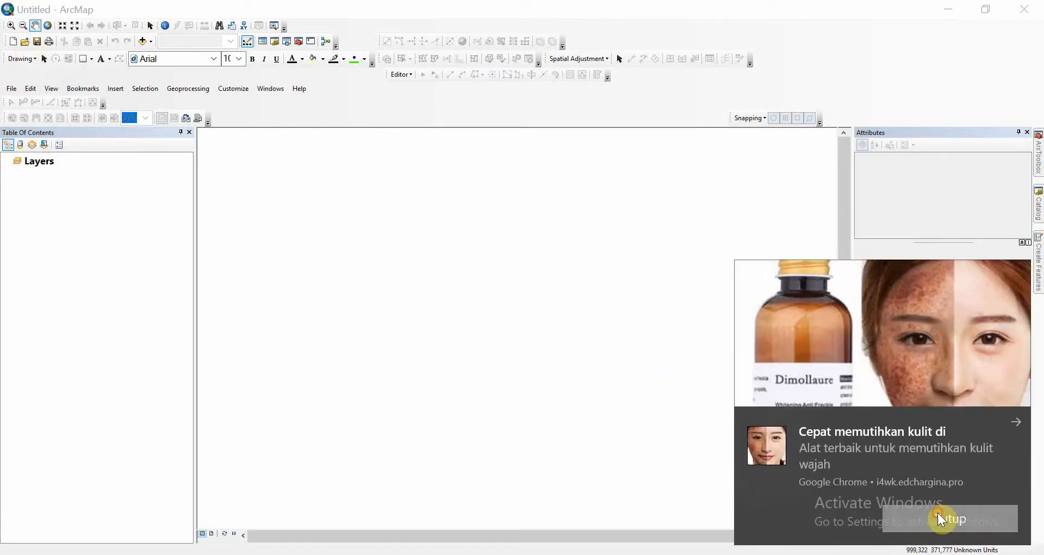
{"action": "left_click", "coordinate": [940, 519]}
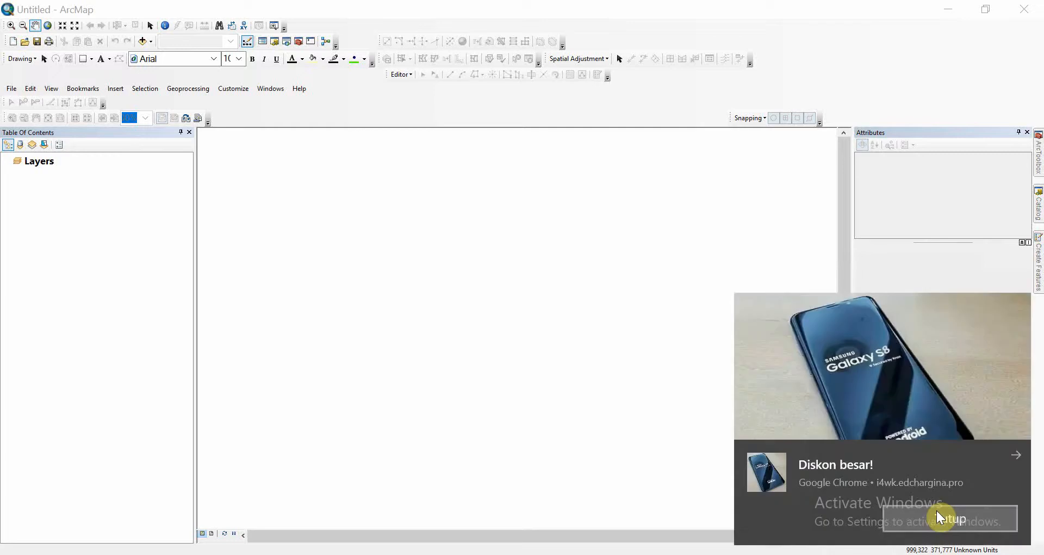
{"action": "left_click", "coordinate": [942, 518]}
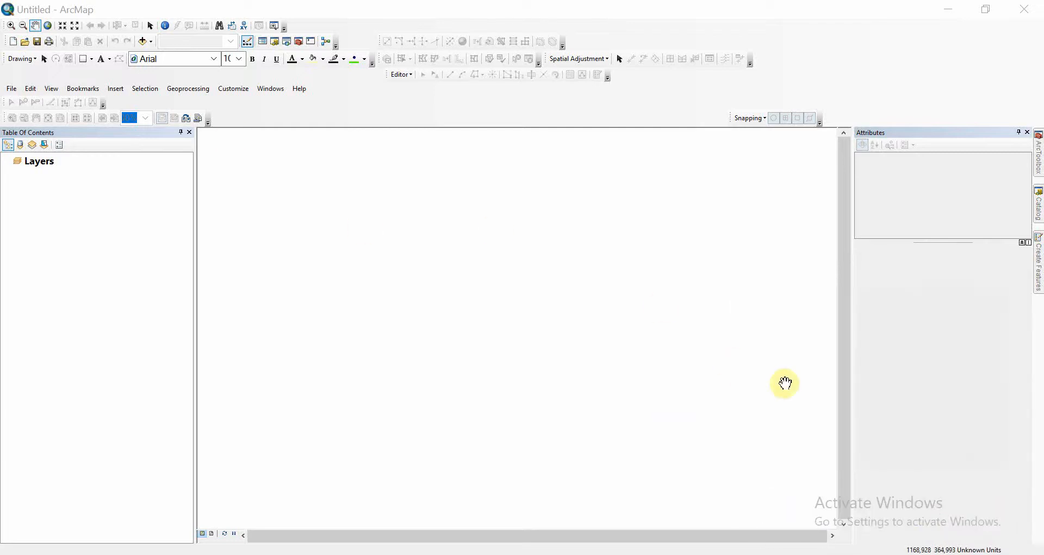
Step: Open the saved latihan1 map document from the DATA_PELATIHAN folder
{"action": "left_click", "coordinate": [24, 42]}
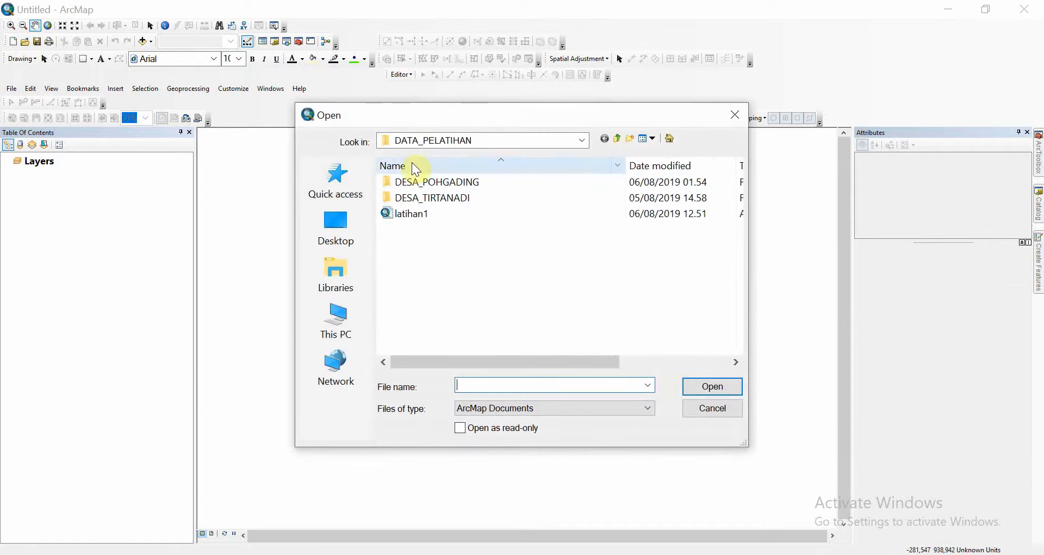
{"action": "left_click", "coordinate": [403, 215]}
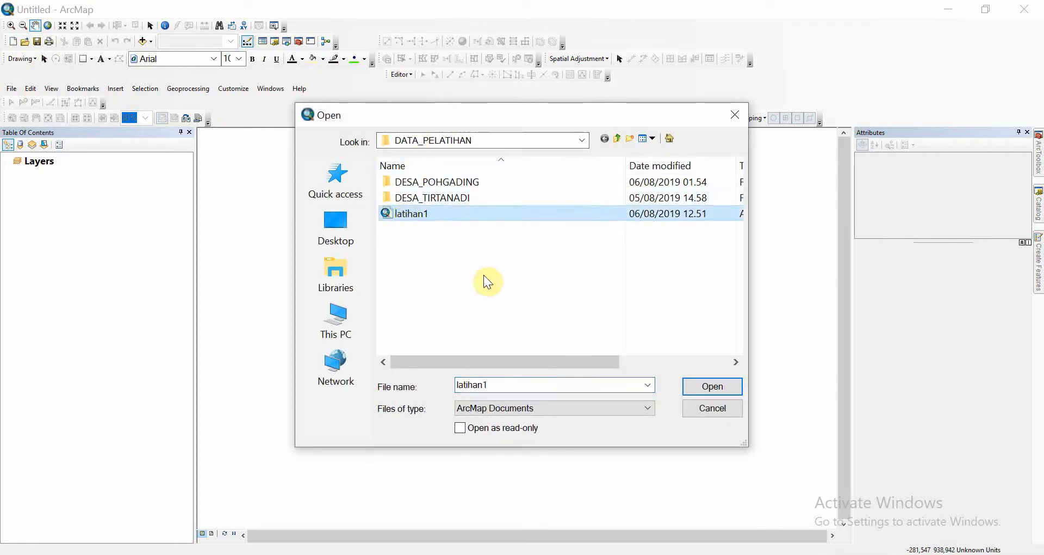
{"action": "left_click", "coordinate": [705, 392]}
{"action": "left_click", "coordinate": [704, 392]}
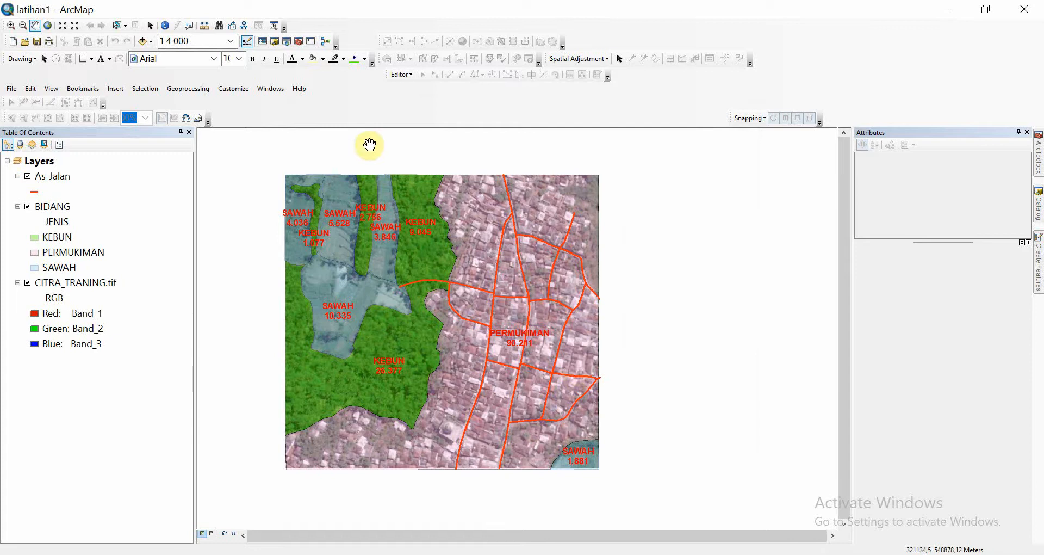
Step: Review the BIDANG attribute table, including its JENIS and LUAS_M2 values, and close it
{"action": "right_click", "coordinate": [63, 210]}
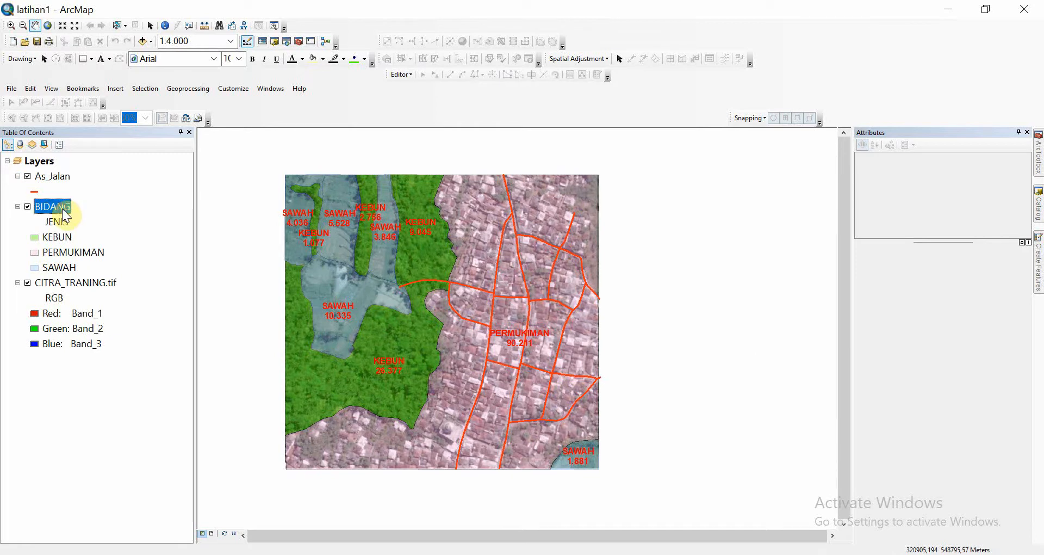
{"action": "left_click", "coordinate": [104, 240]}
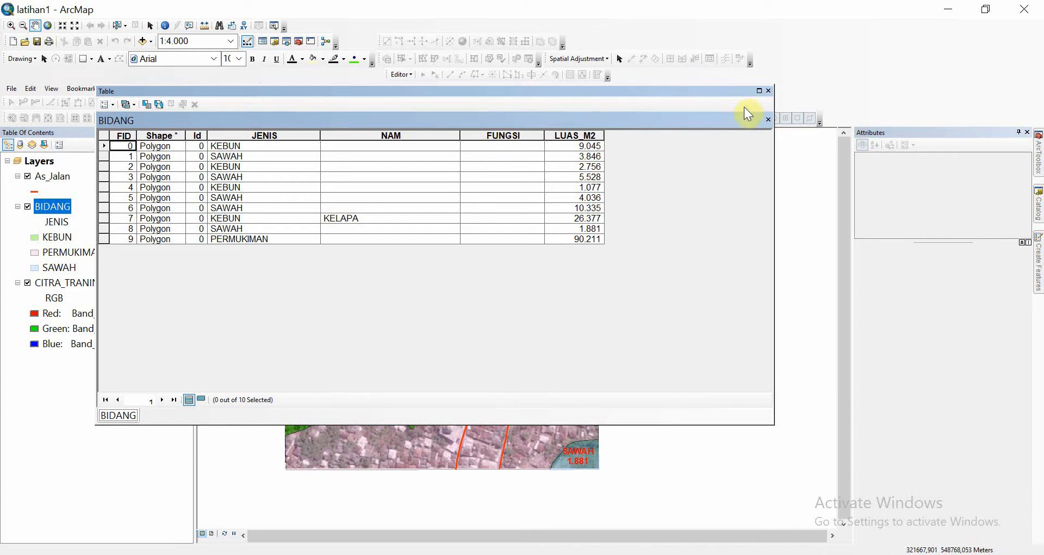
{"action": "left_click", "coordinate": [769, 91]}
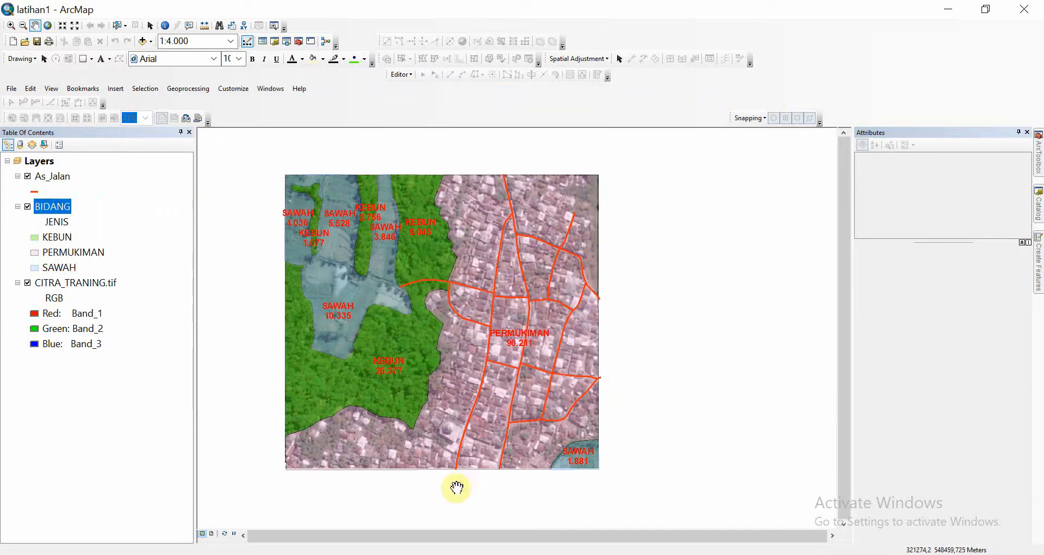
{"action": "mouse_move", "coordinate": [384, 554]}
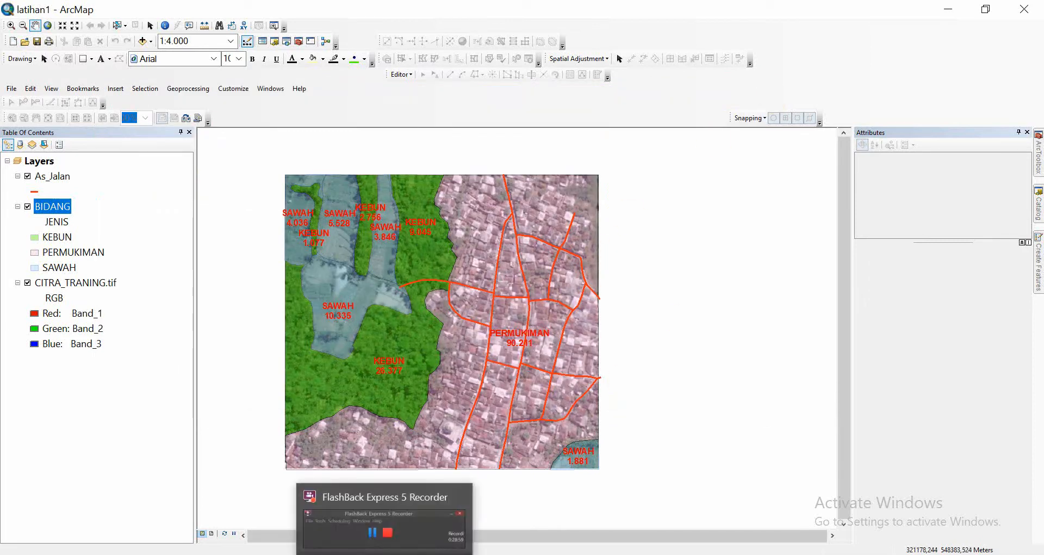